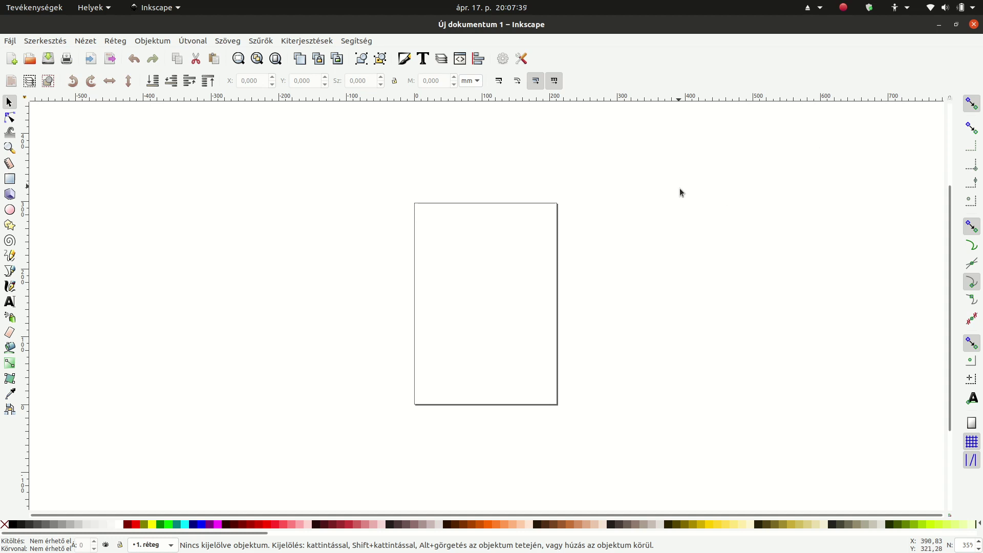
- Open StringArt-00-rainbow.svg from recent files and check its 100 × 100 mm page settings
{"action": "left_click", "coordinate": [9, 41]}
{"action": "mouse_move", "coordinate": [56, 95]}
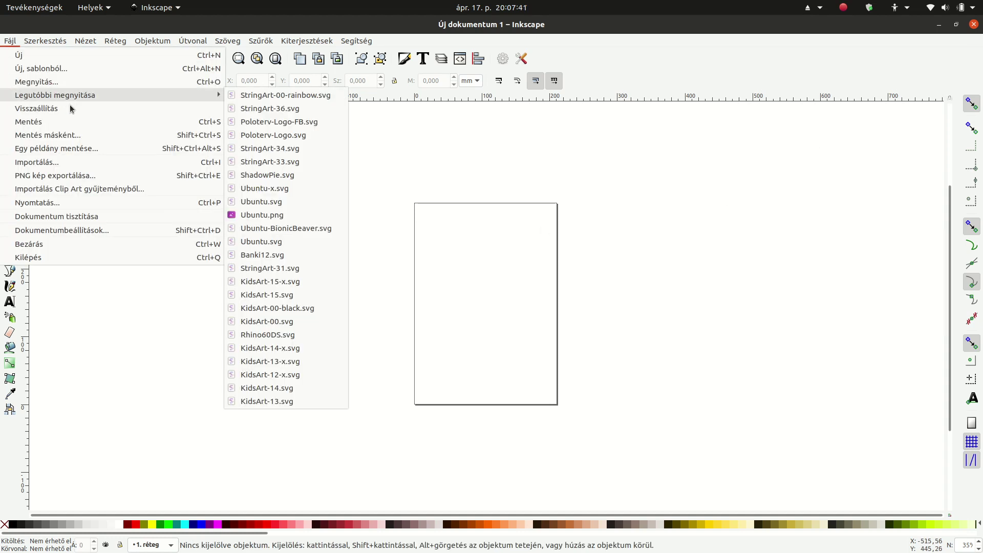
{"action": "left_click", "coordinate": [314, 96]}
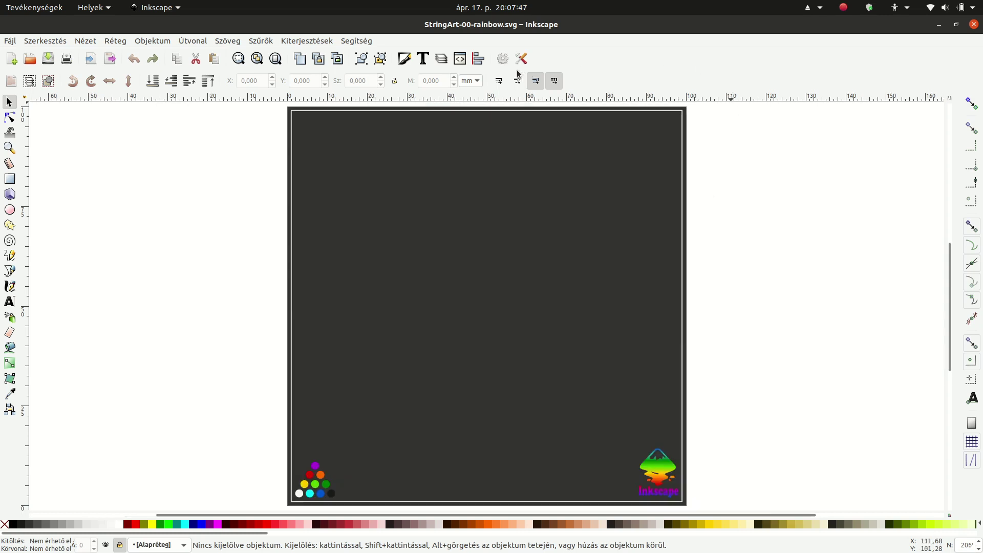
{"action": "left_click", "coordinate": [502, 58]}
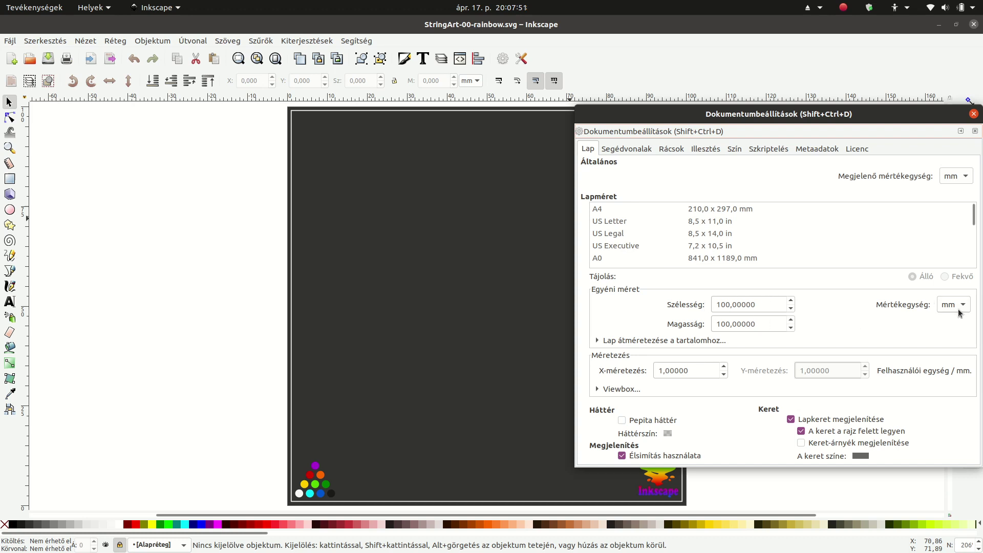
{"action": "left_click", "coordinate": [973, 114]}
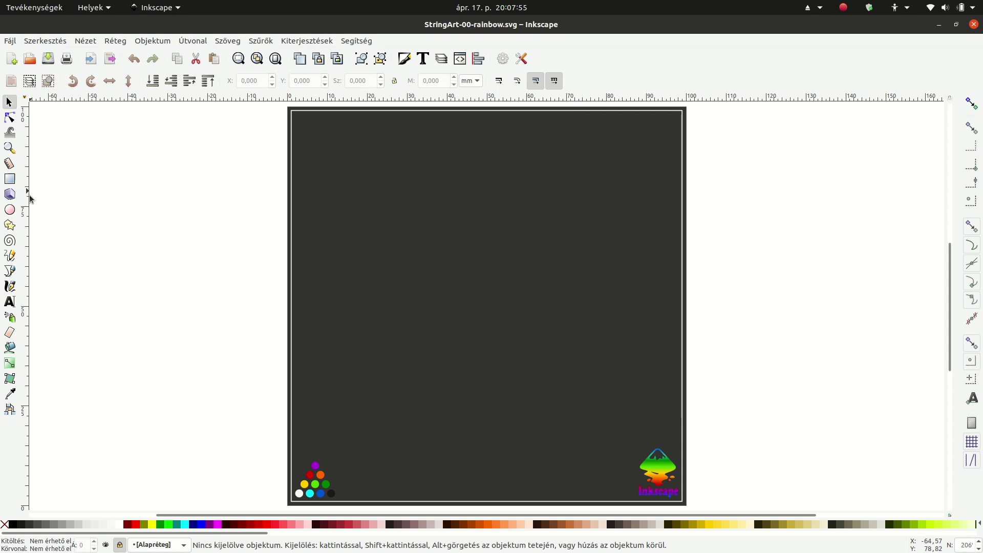
- Dock the Layers and Align and Distribute panels, then make Szegek the current layer
{"action": "left_click", "coordinate": [10, 209]}
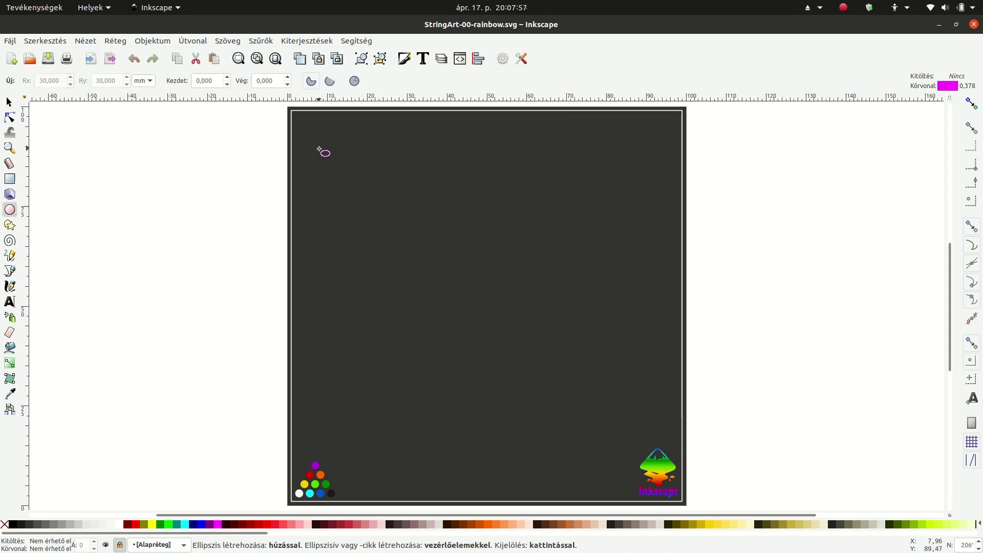
{"action": "left_click", "coordinate": [441, 58]}
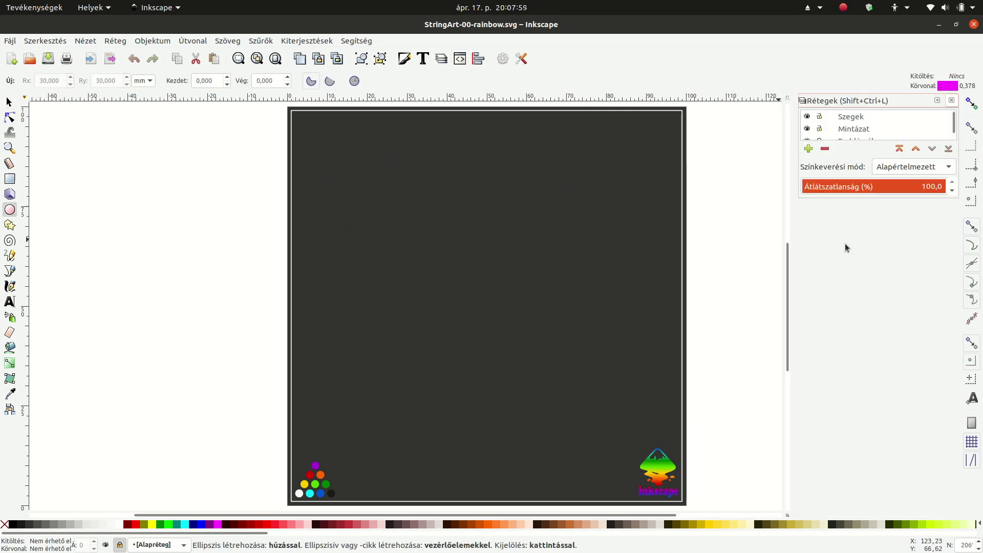
{"action": "left_click_drag", "start_coordinate": [866, 198], "coordinate": [875, 223]}
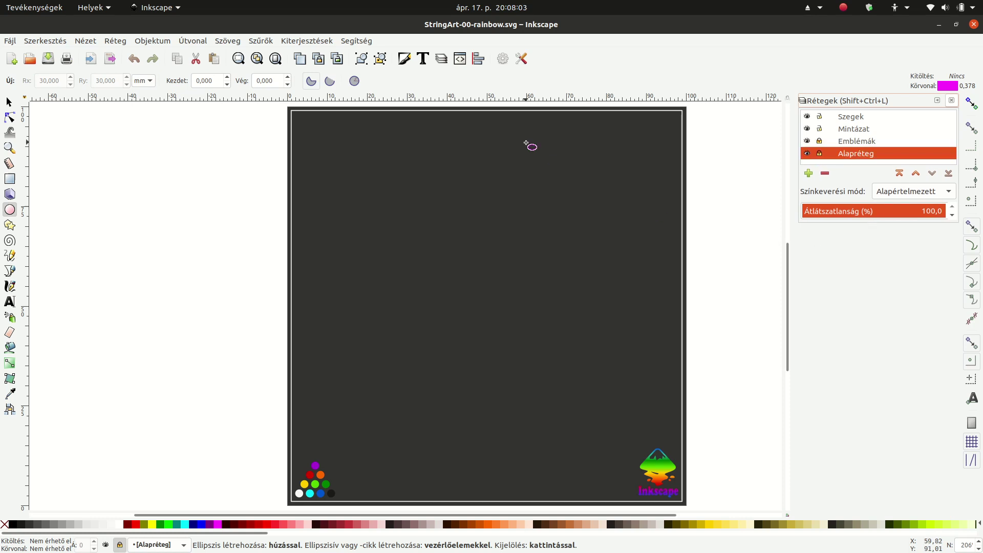
{"action": "left_click", "coordinate": [479, 58]}
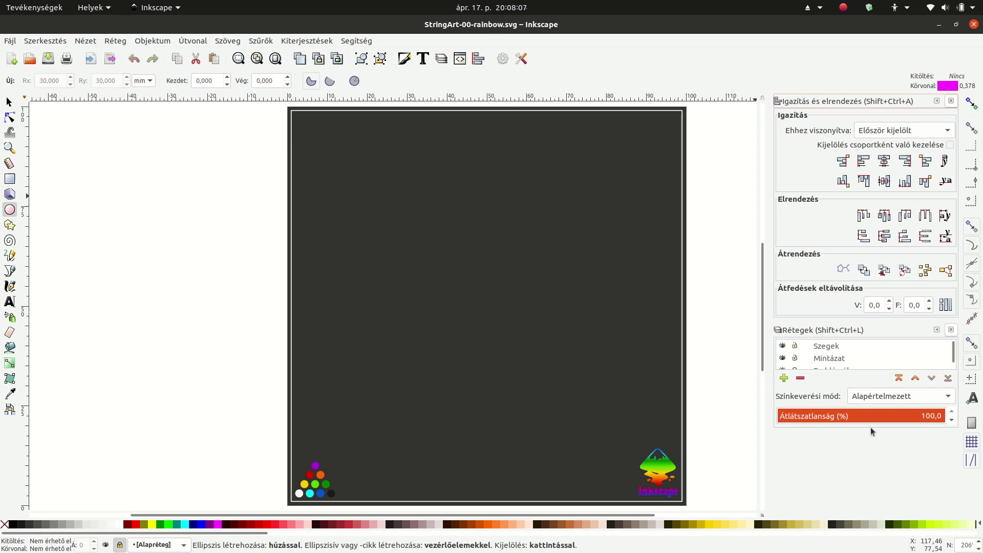
{"action": "left_click_drag", "start_coordinate": [869, 429], "coordinate": [872, 491]}
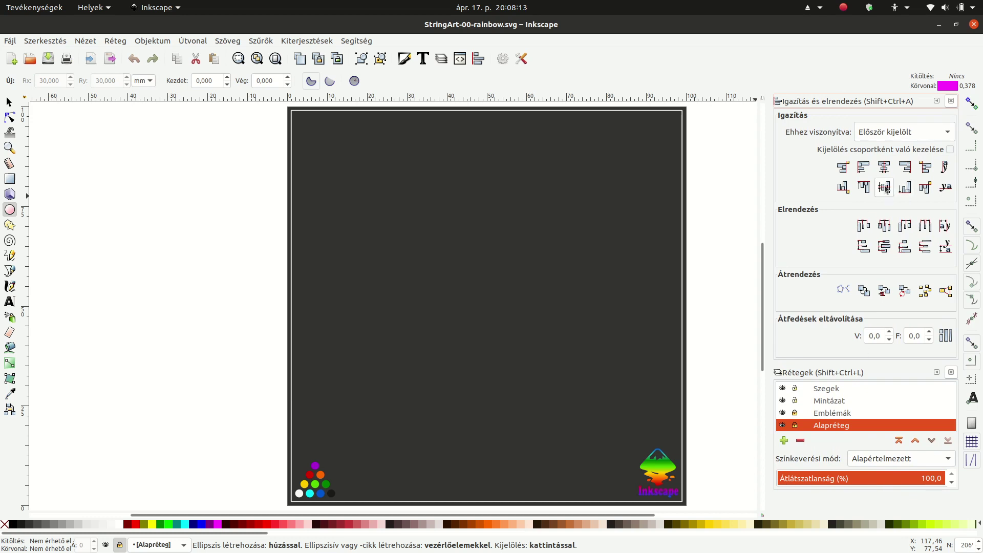
{"action": "left_click", "coordinate": [338, 174]}
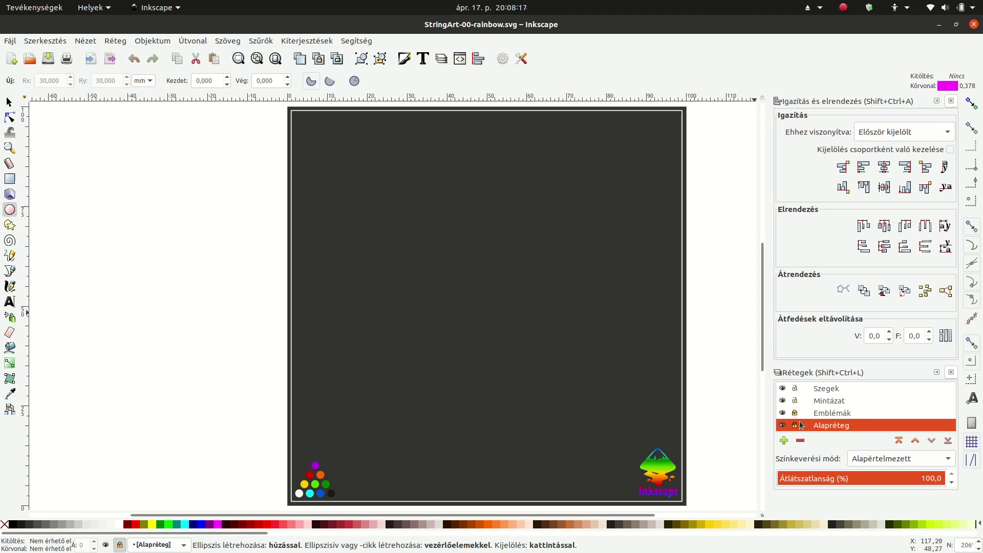
{"action": "left_click", "coordinate": [824, 388]}
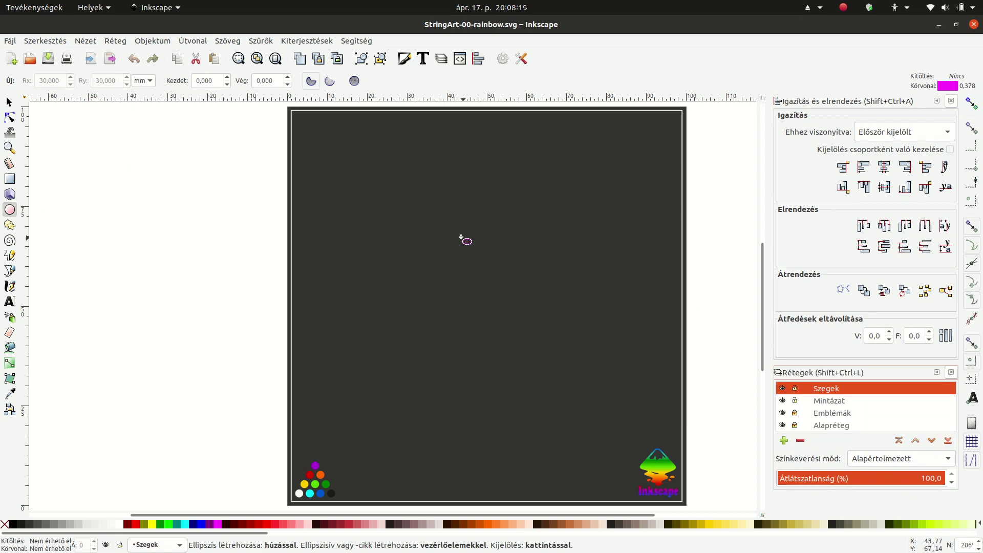
- Draw a circle with a white stroke and radii Rx and Ry of 30 mm
{"action": "mouse_move", "coordinate": [330, 165]}
{"action": "left_mouse_down"}
{"action": "mouse_move", "coordinate": [430, 298]}
{"action": "mouse_move", "coordinate": [560, 380]}
{"action": "left_mouse_up"}
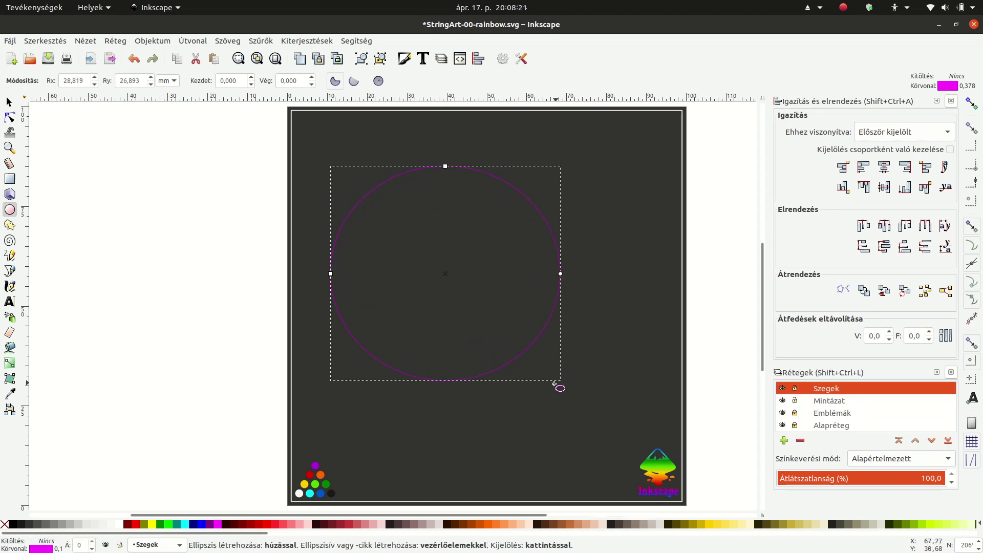
{"action": "right_click", "coordinate": [124, 527]}
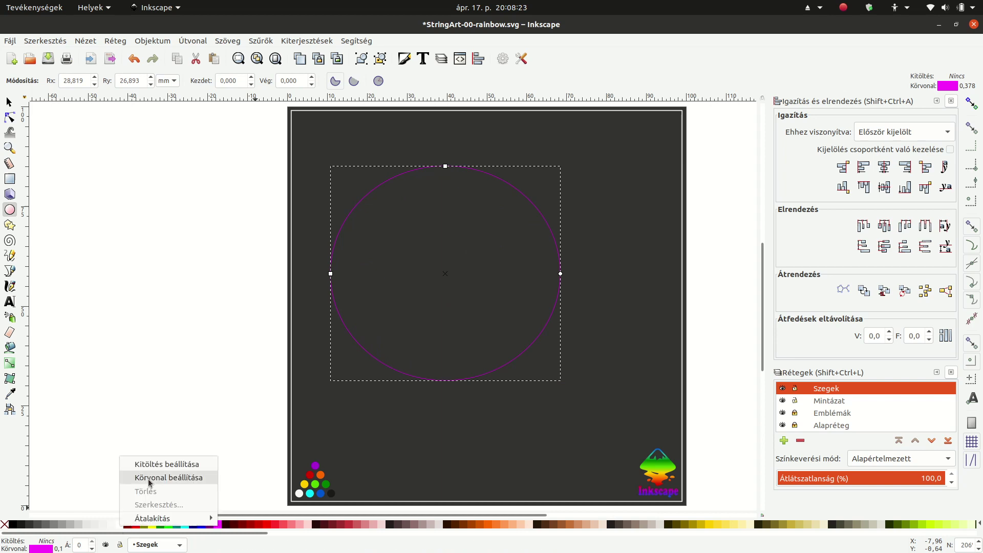
{"action": "left_click", "coordinate": [151, 479]}
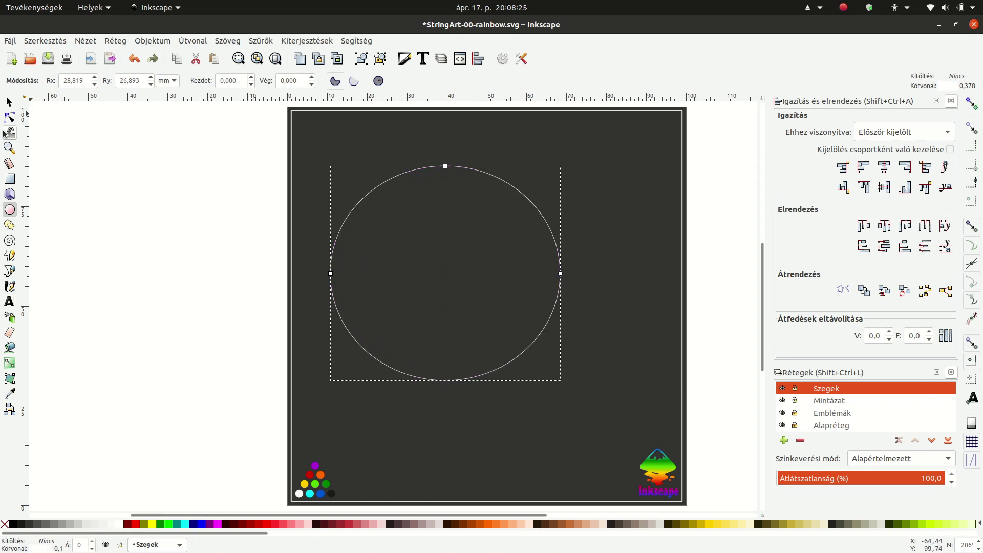
{"action": "left_click_drag", "start_coordinate": [85, 81], "coordinate": [48, 84]}
{"action": "type", "text": "30"}
{"action": "key", "text": "Tab"}
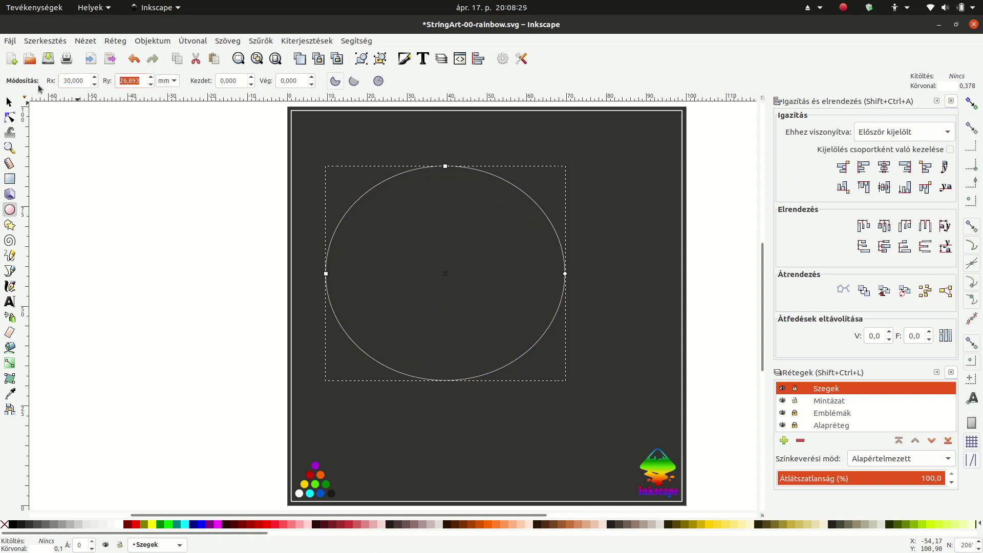
{"action": "type", "text": "30"}
{"action": "key", "text": "Tab"}
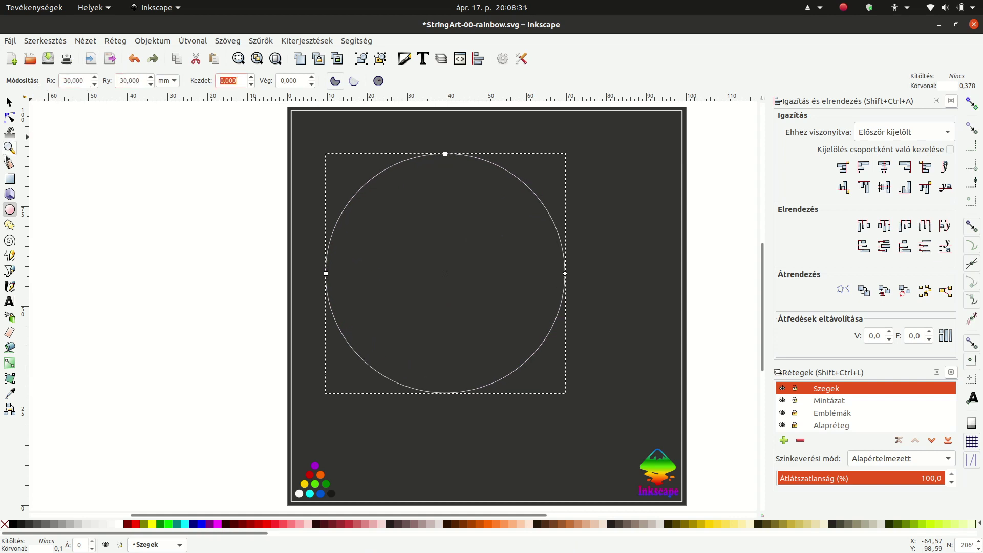
- Draw a vertical line from just above the circle to just below it
{"action": "left_click", "coordinate": [9, 102]}
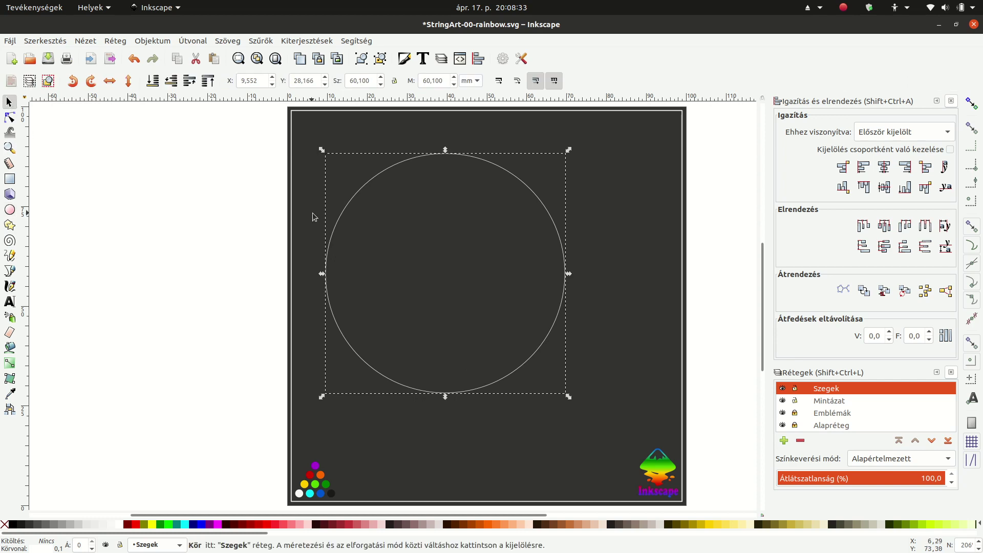
{"action": "left_click", "coordinate": [78, 296]}
{"action": "left_click", "coordinate": [9, 270]}
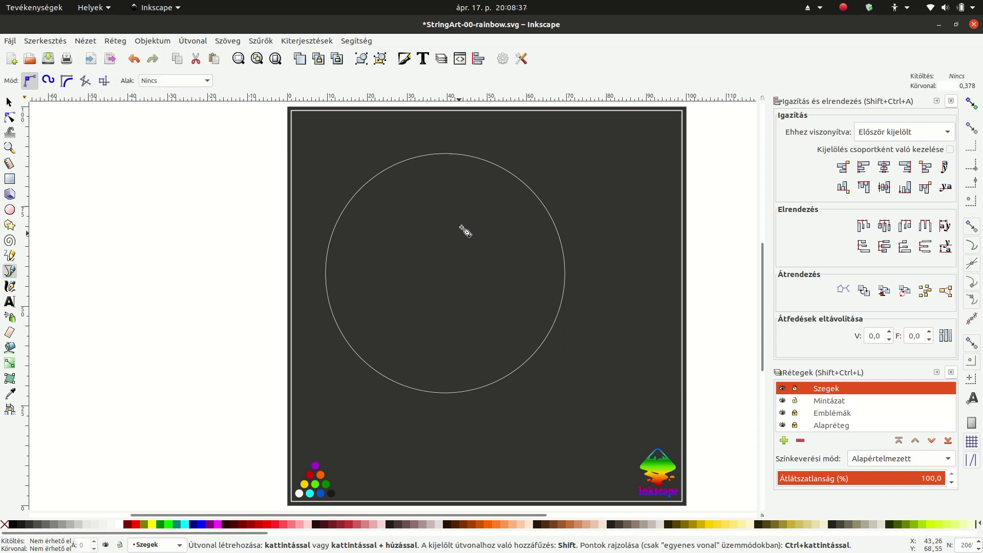
{"action": "left_click", "coordinate": [444, 138]}
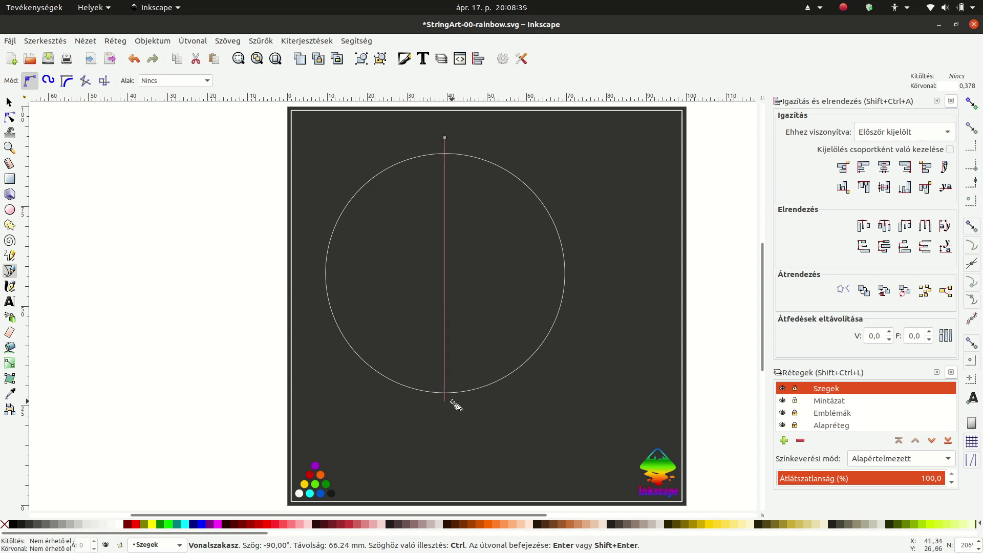
{"action": "double_click", "coordinate": [451, 401]}
- Centre the vertical line on the circle's vertical axis, then select the line alone
{"action": "left_click", "coordinate": [8, 102]}
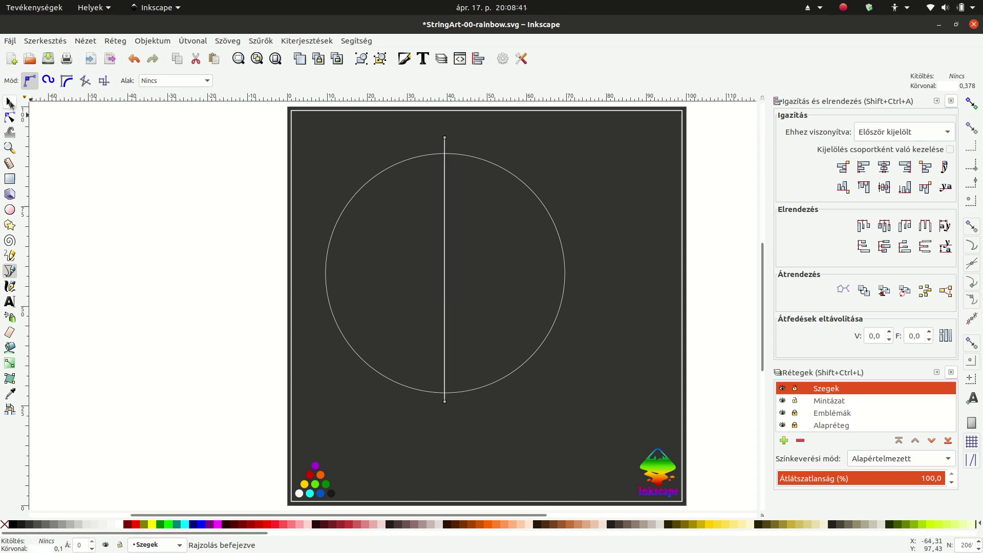
{"action": "key", "text": "Tab"}
{"action": "left_click", "coordinate": [444, 146], "text": "shift"}
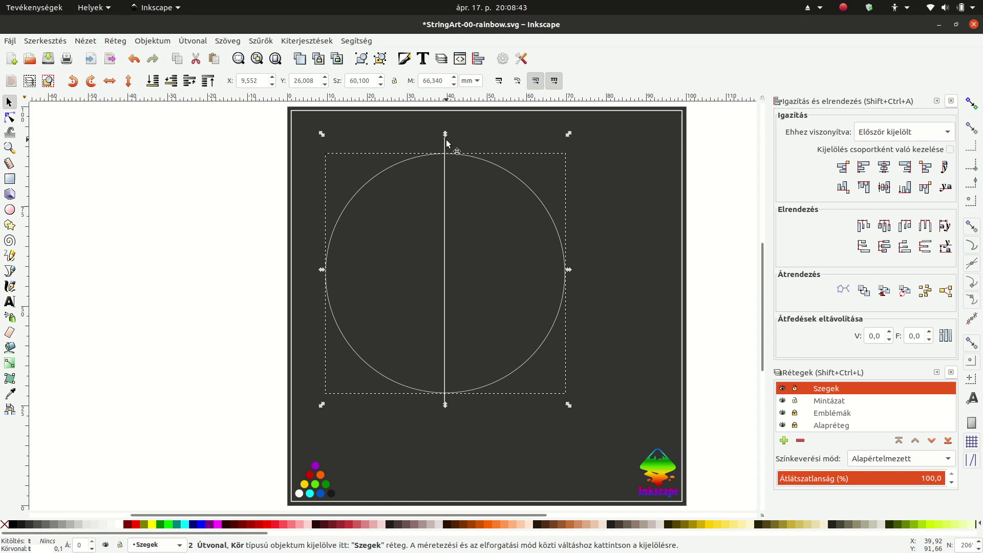
{"action": "left_click", "coordinate": [884, 167]}
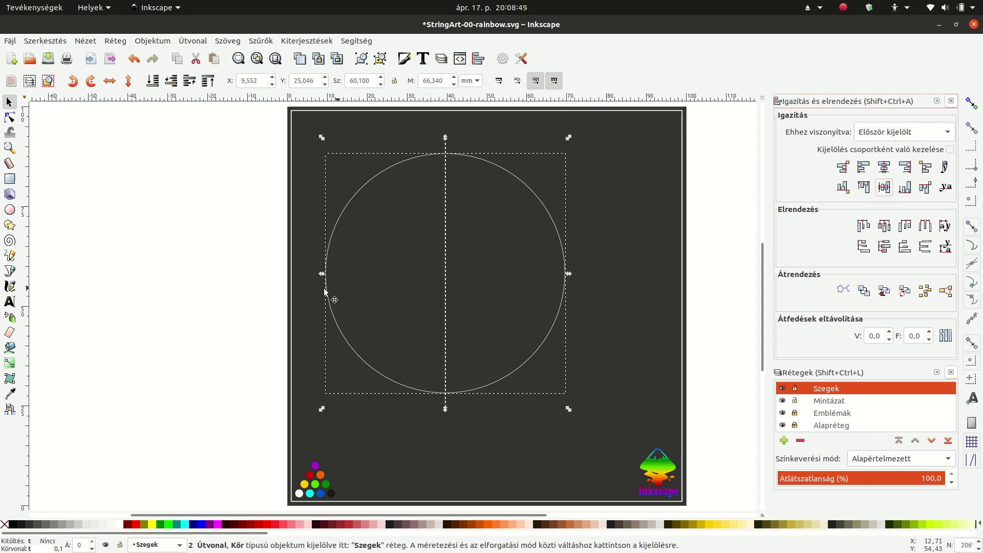
{"action": "left_click", "coordinate": [189, 260]}
{"action": "left_click", "coordinate": [445, 164]}
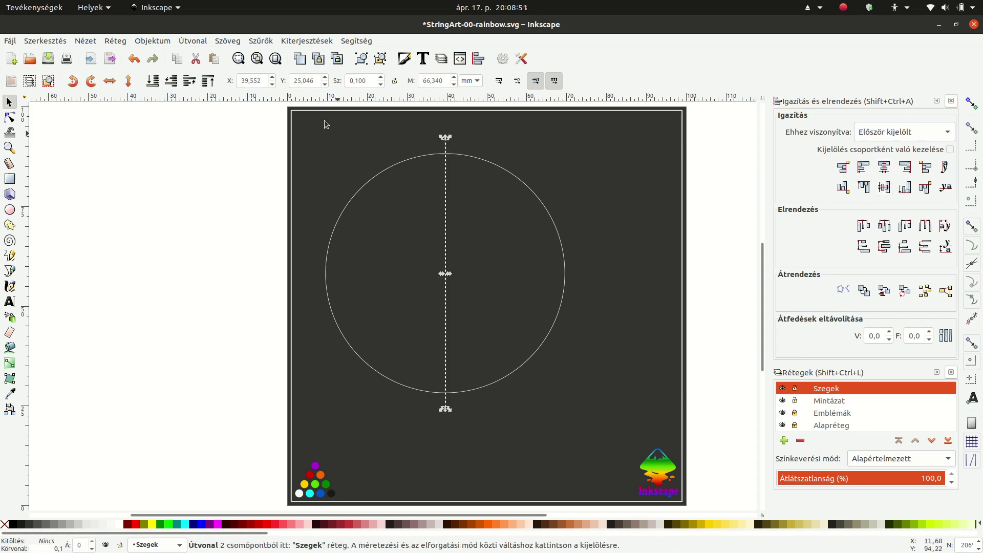
{"action": "left_click", "coordinate": [144, 43]}
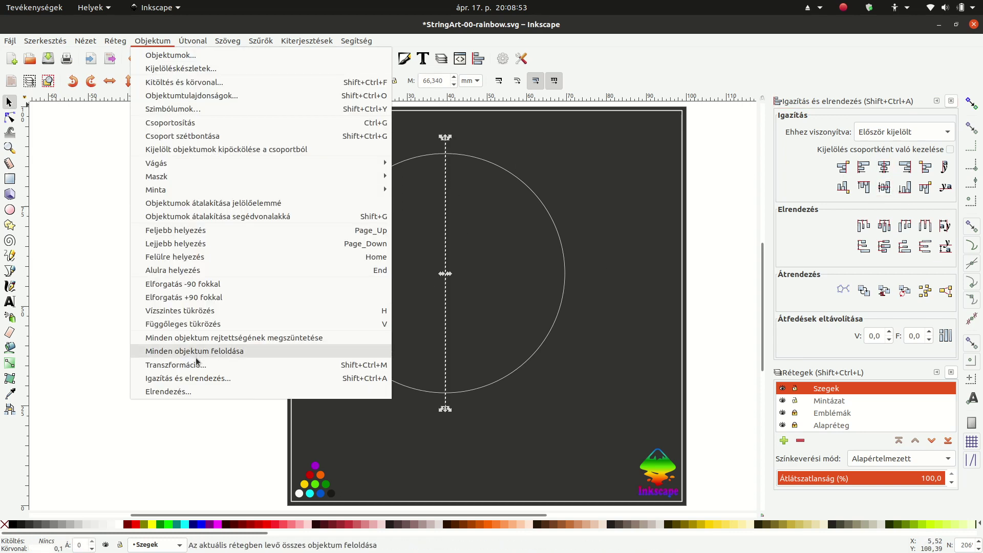
- Rotate the line by 7.5° using the Transform dialog's Rotate settings
{"action": "left_click", "coordinate": [199, 364]}
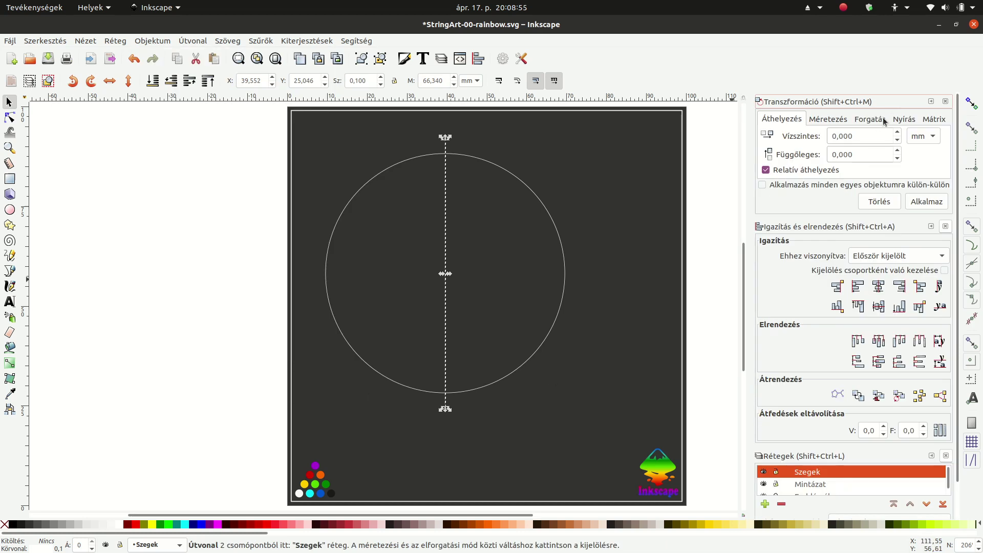
{"action": "left_click", "coordinate": [875, 120]}
{"action": "type", "text": "7"}
{"action": "key", "text": "Tab"}
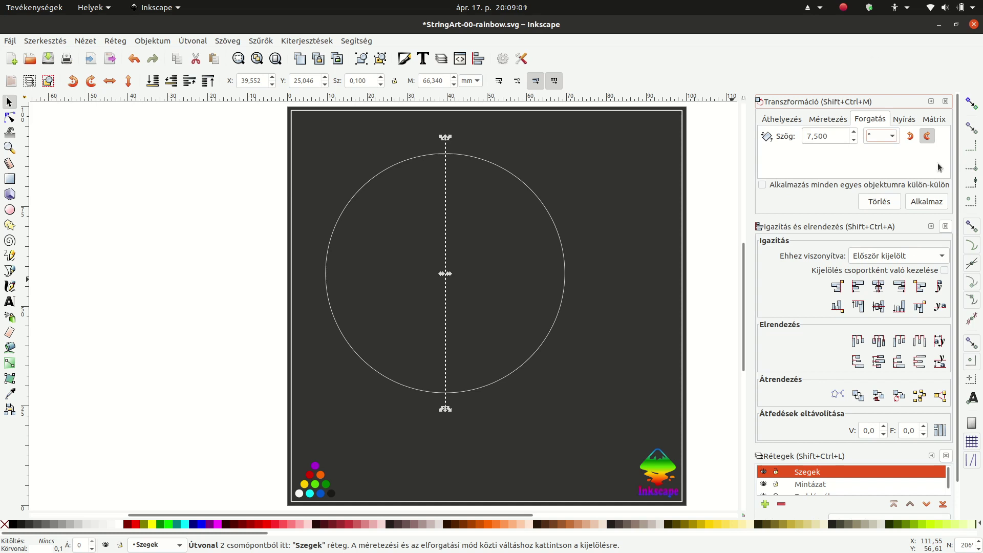
{"action": "left_click", "coordinate": [928, 203]}
- Repeatedly duplicate and rotate the line 7.5° until the spokes form a full ring
{"action": "key", "text": "ctrl+d"}
{"action": "key", "text": "ctrl+d"}
{"action": "left_click", "coordinate": [928, 204]}
{"action": "key", "text": "ctrl+d"}
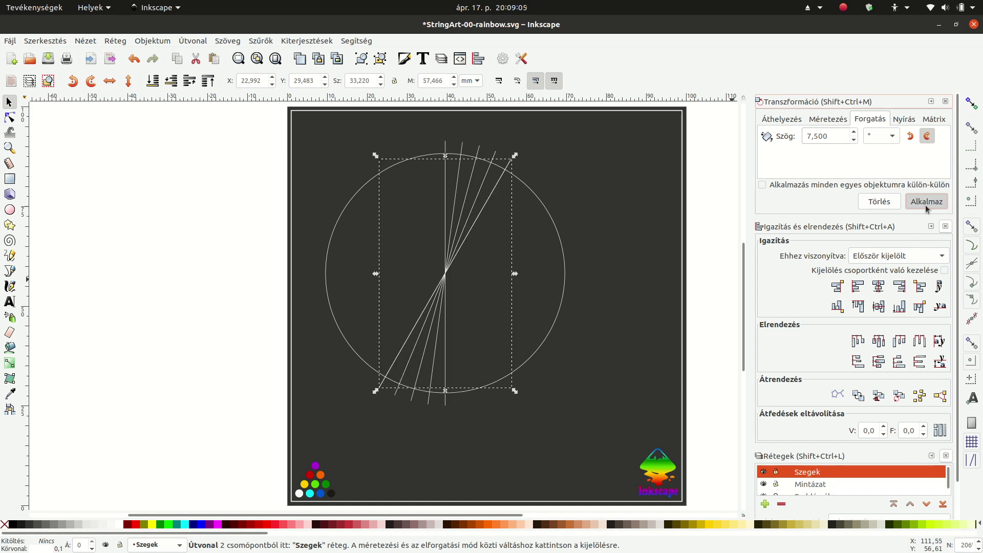
{"action": "key", "text": "ctrl+d"}
{"action": "left_click", "coordinate": [928, 203]}
{"action": "key", "text": "ctrl+d"}
{"action": "left_click", "coordinate": [927, 203]}
{"action": "key", "text": "ctrl+d"}
{"action": "key", "text": "ctrl+d"}
{"action": "left_click", "coordinate": [927, 204]}
{"action": "key", "text": "ctrl+d"}
{"action": "left_click", "coordinate": [928, 204]}
{"action": "key", "text": "ctrl+d"}
{"action": "key", "text": "ctrl+d"}
{"action": "left_click", "coordinate": [928, 204]}
{"action": "key", "text": "ctrl+d"}
{"action": "left_click", "coordinate": [926, 206]}
{"action": "key", "text": "ctrl+d"}
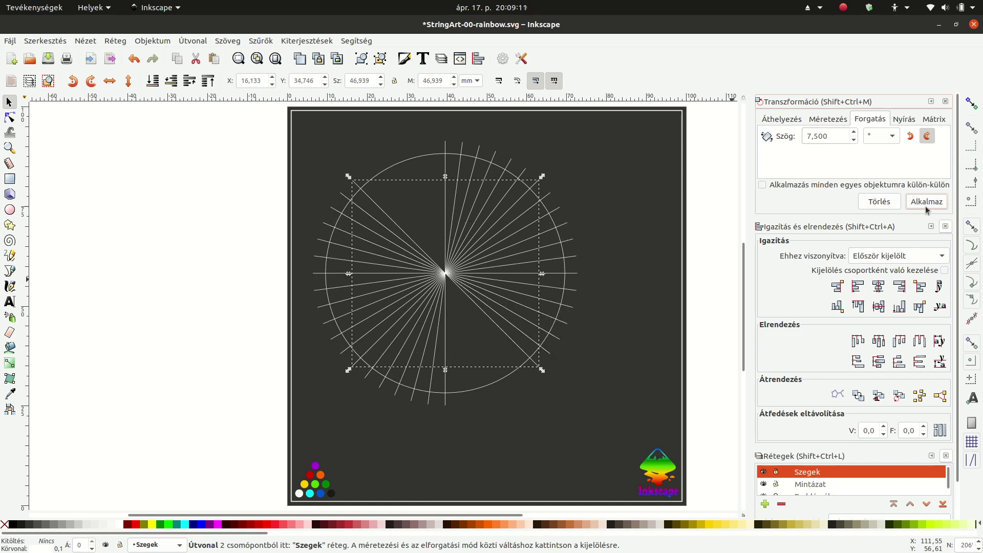
{"action": "key", "text": "ctrl+d"}
{"action": "left_click", "coordinate": [925, 206]}
{"action": "key", "text": "ctrl+d"}
{"action": "key", "text": "ctrl+d"}
{"action": "left_click", "coordinate": [925, 207]}
{"action": "key", "text": "ctrl+d"}
{"action": "left_click", "coordinate": [193, 203]}
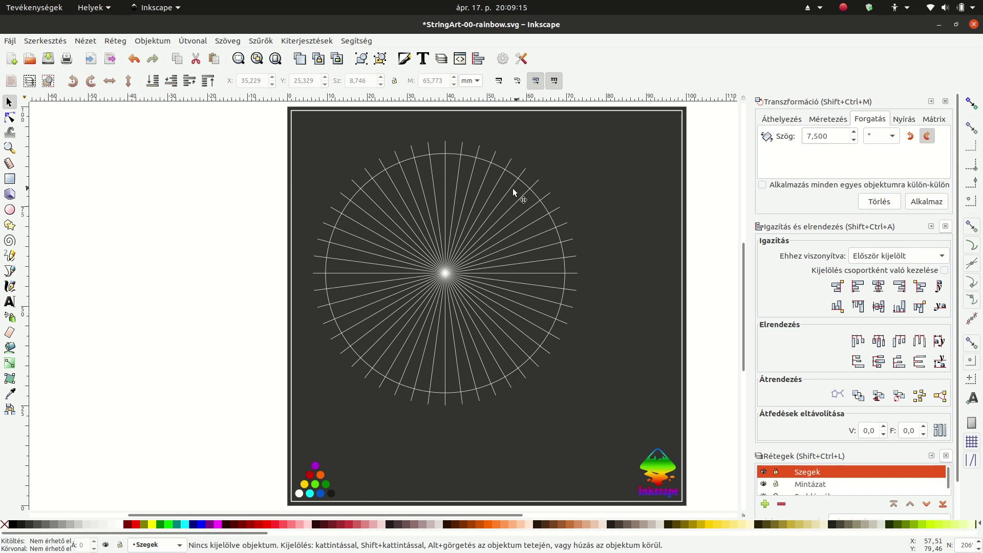
{"action": "key", "text": "ctrl+a"}
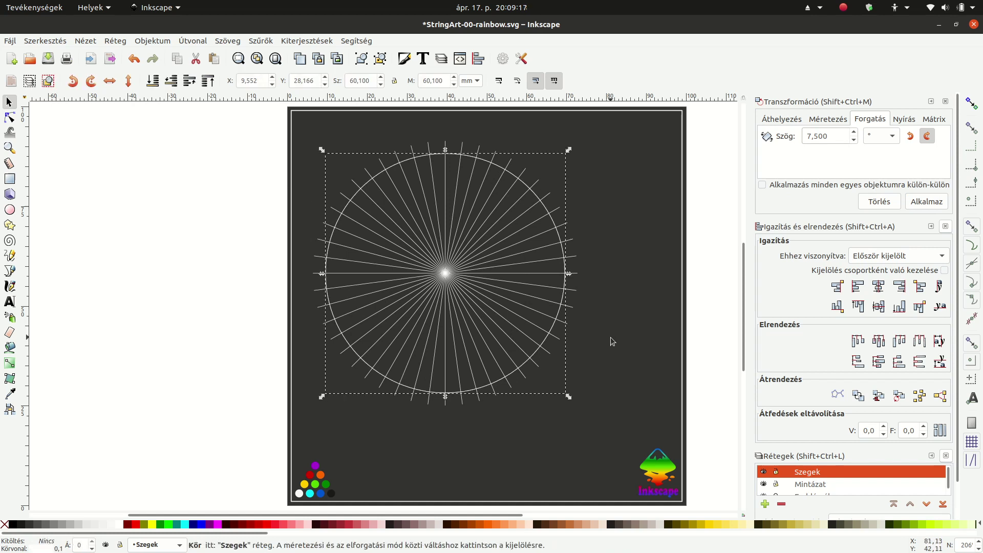
- Duplicate the circle and size the copy to 30 mm width and height
{"action": "key", "text": "ctrl+d"}
{"action": "left_click_drag", "start_coordinate": [568, 401], "coordinate": [523, 347]}
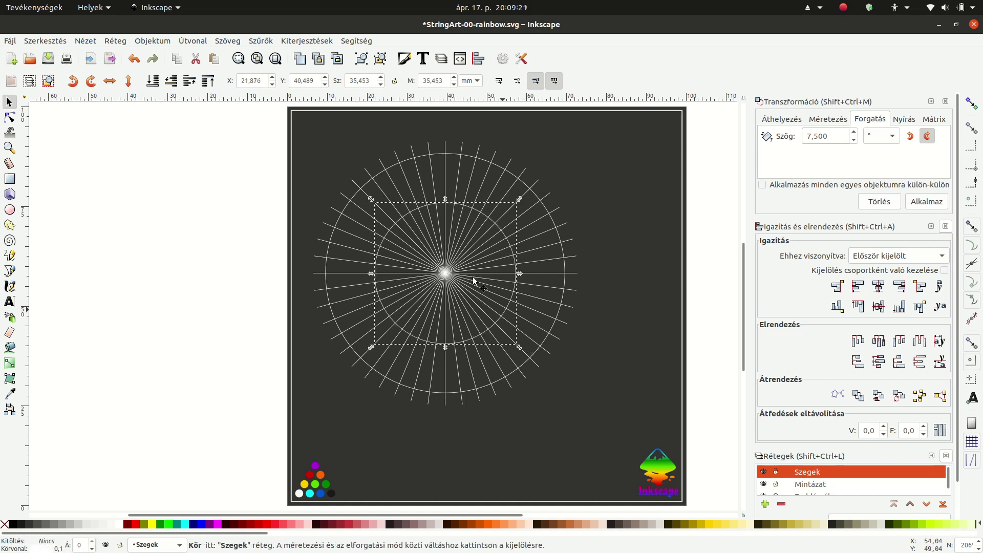
{"action": "left_click_drag", "start_coordinate": [373, 82], "coordinate": [347, 82]}
{"action": "type", "text": "30"}
{"action": "key", "text": "Tab"}
{"action": "type", "text": "3"}
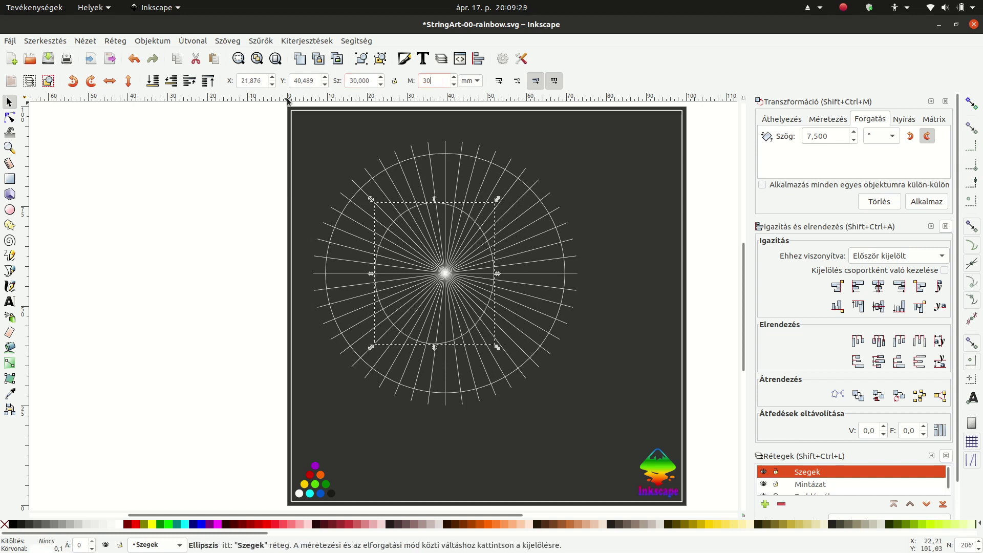
{"action": "key", "text": "Return"}
- Centre the small circle on the outer circle on both vertical and horizontal axes
{"action": "left_click", "coordinate": [497, 169]}
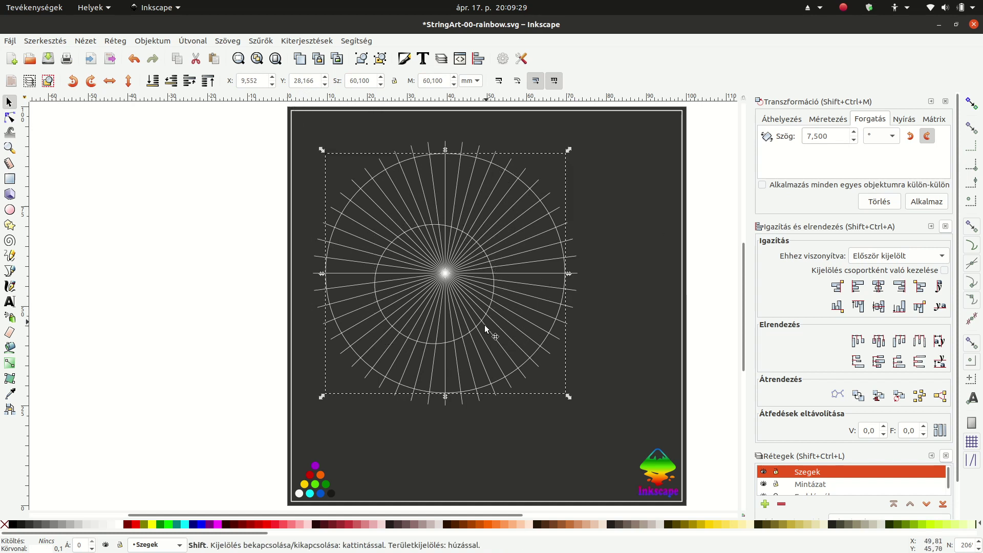
{"action": "left_click", "coordinate": [466, 333], "text": "shift"}
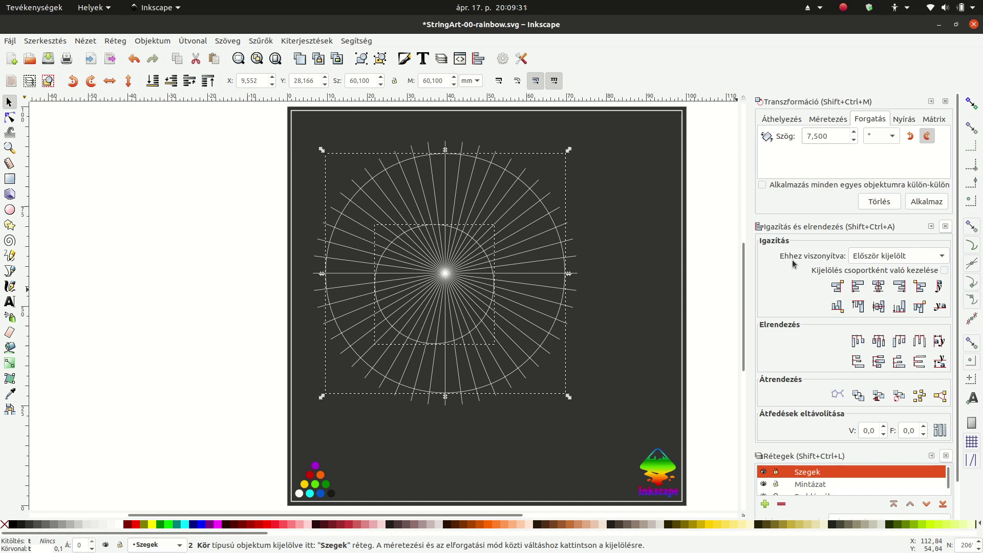
{"action": "left_click", "coordinate": [878, 287]}
{"action": "left_click", "coordinate": [878, 306]}
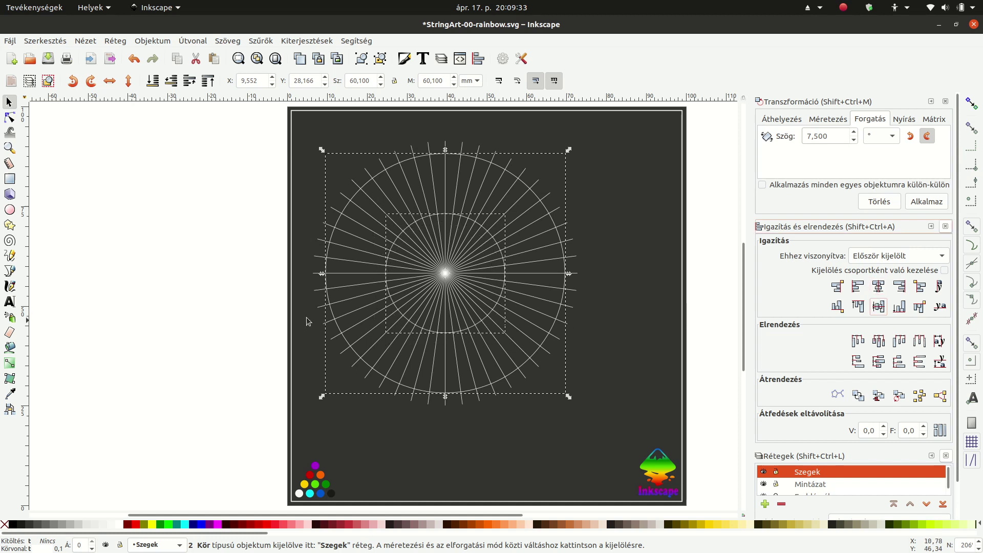
{"action": "left_click", "coordinate": [209, 254]}
{"action": "scroll", "coordinate": [441, 197], "scroll_direction": "up", "scroll_amount": 1, "text": "ctrl"}
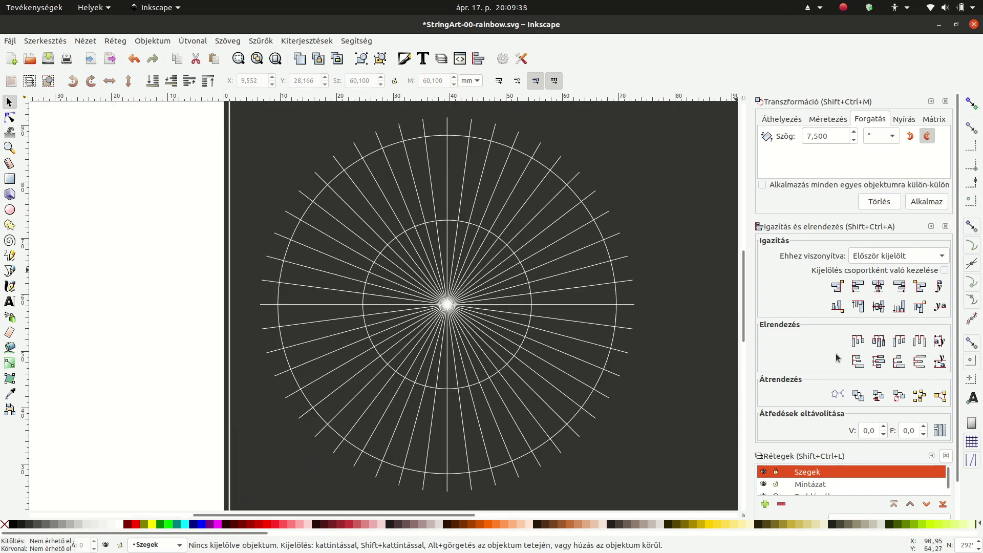
- Close the Align and Distribute panel and select the Mintázat layer in Layers
{"action": "scroll", "coordinate": [850, 455], "scroll_direction": "down", "scroll_amount": 2}
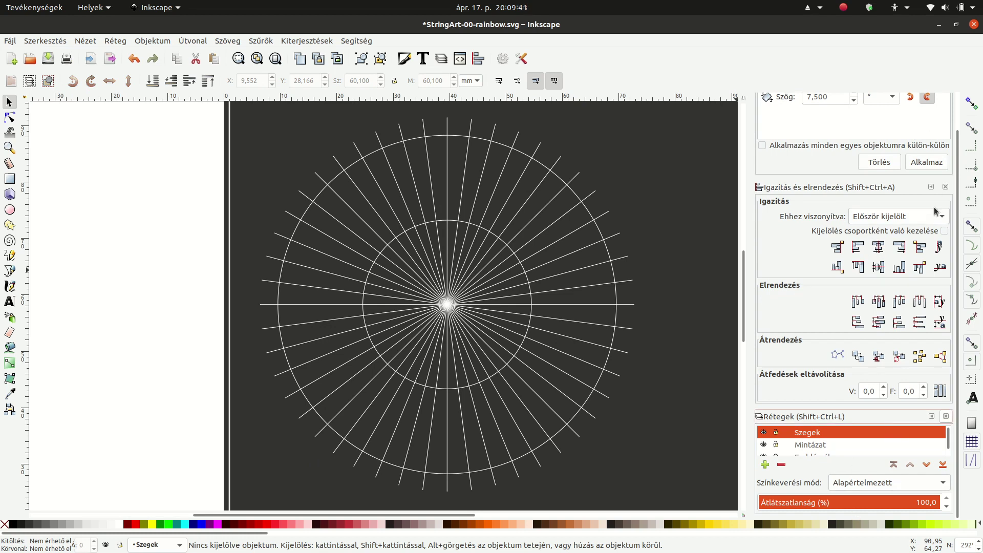
{"action": "left_click", "coordinate": [944, 186]}
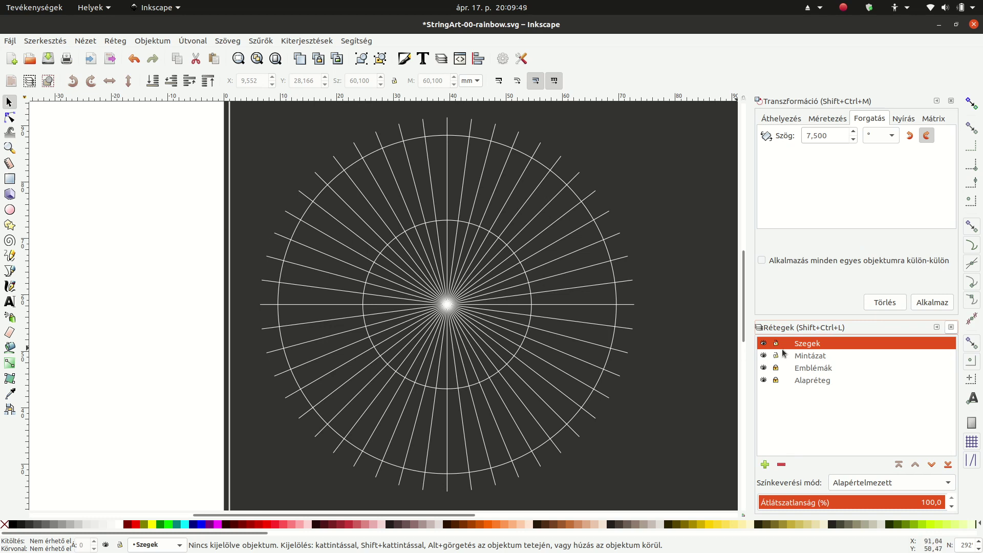
{"action": "left_click", "coordinate": [797, 356]}
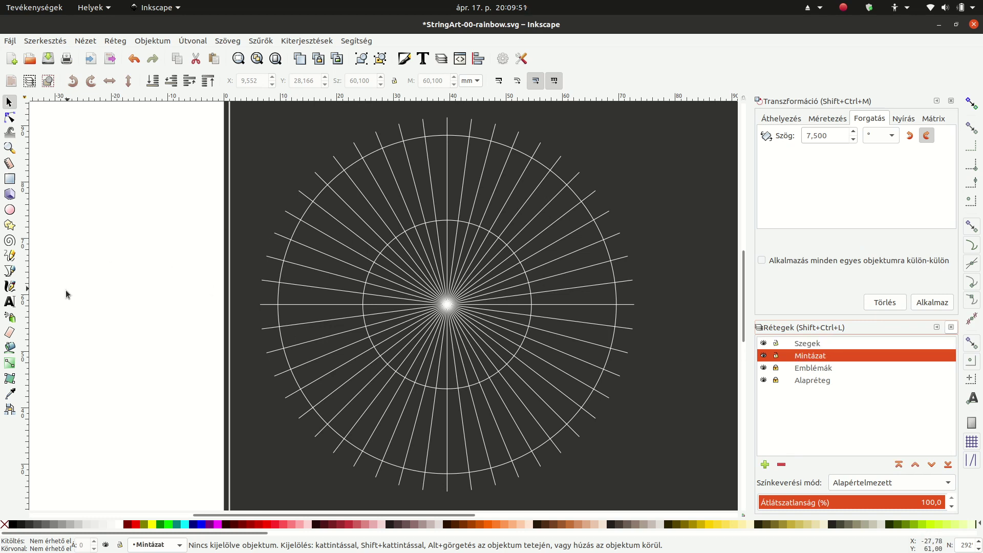
- With snapping on, draw a magenta line from the outer circle's top to its lower-left edge
{"action": "left_click", "coordinate": [9, 271]}
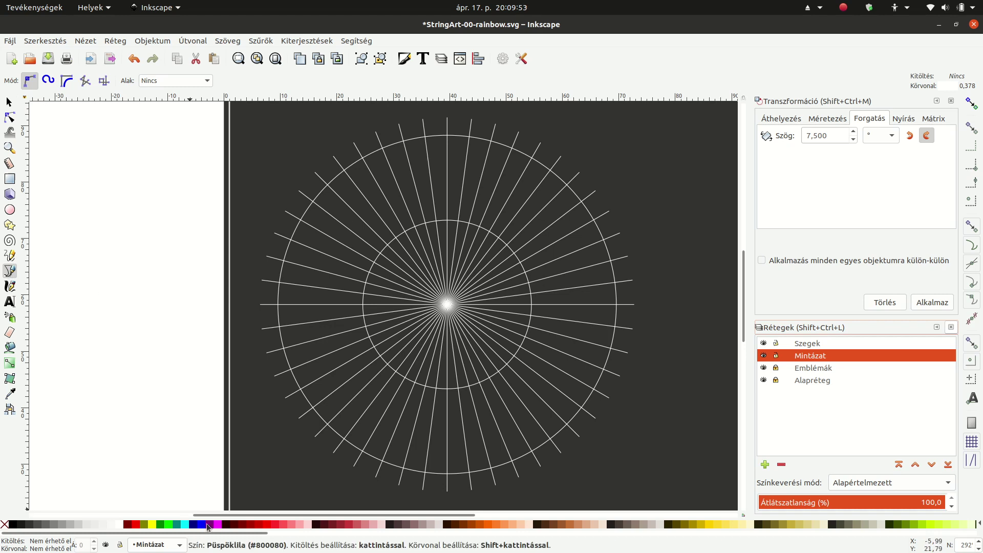
{"action": "right_click", "coordinate": [217, 449]}
{"action": "key", "text": "Escape"}
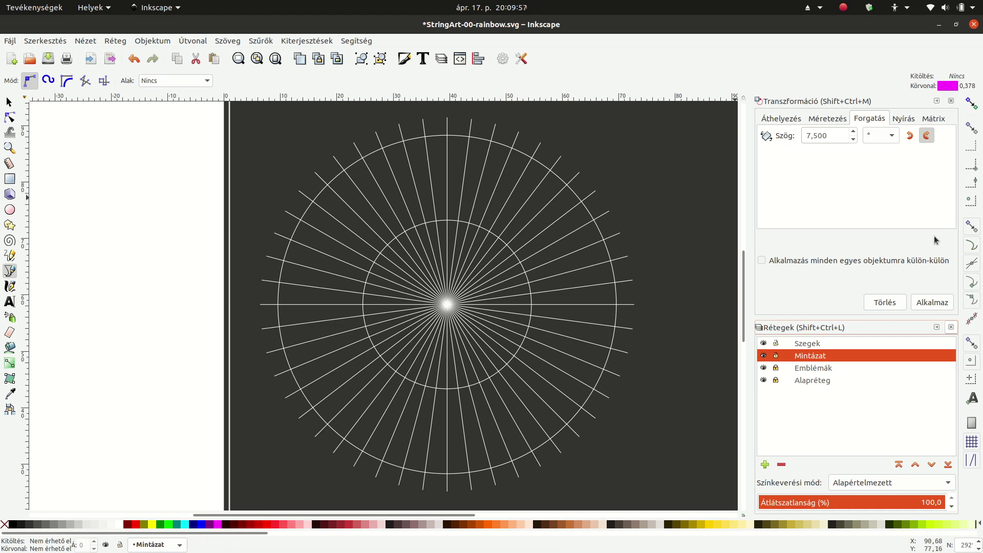
{"action": "left_click", "coordinate": [974, 105]}
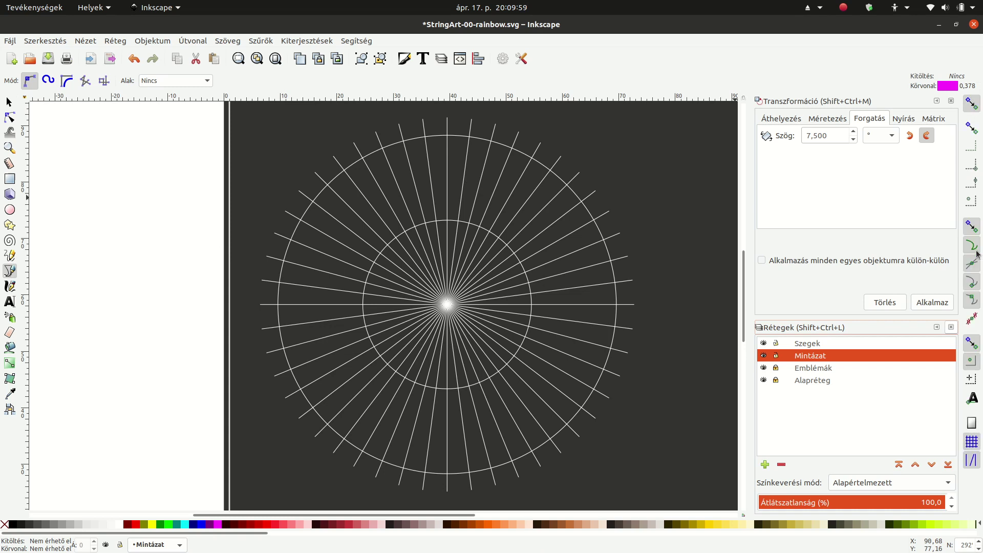
{"action": "left_click", "coordinate": [448, 137]}
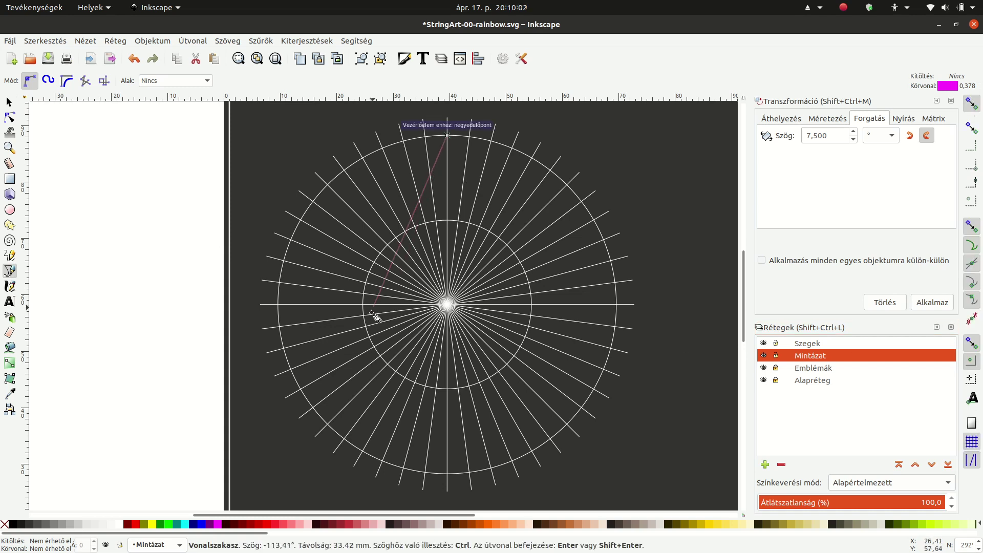
{"action": "double_click", "coordinate": [299, 378]}
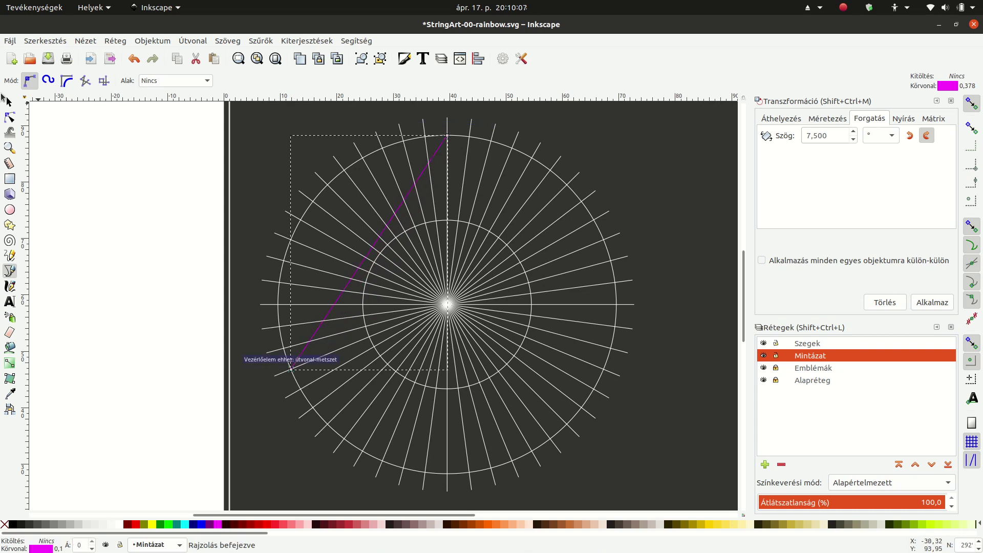
- Scale the inner circle around its centre to about 33.45 mm across
{"action": "key", "text": "s"}
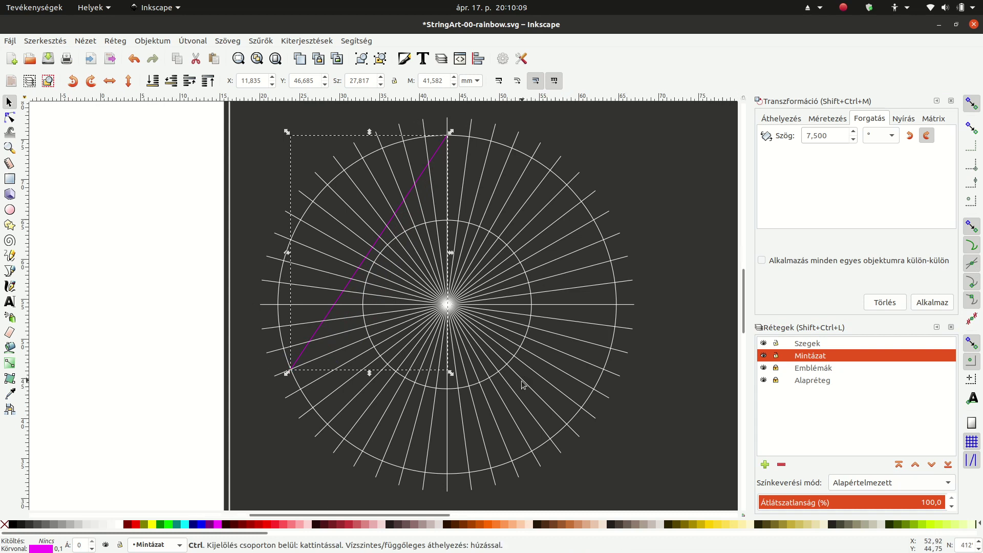
{"action": "scroll", "coordinate": [525, 371], "scroll_direction": "up", "scroll_amount": 2, "text": "ctrl"}
{"action": "left_click", "coordinate": [500, 339]}
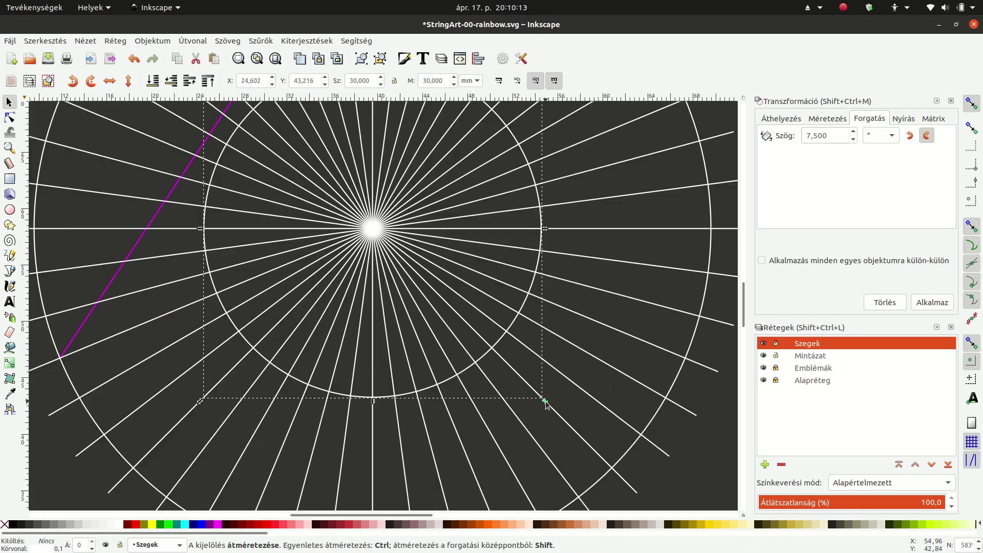
{"action": "left_click_drag", "start_coordinate": [545, 404], "coordinate": [565, 426]}
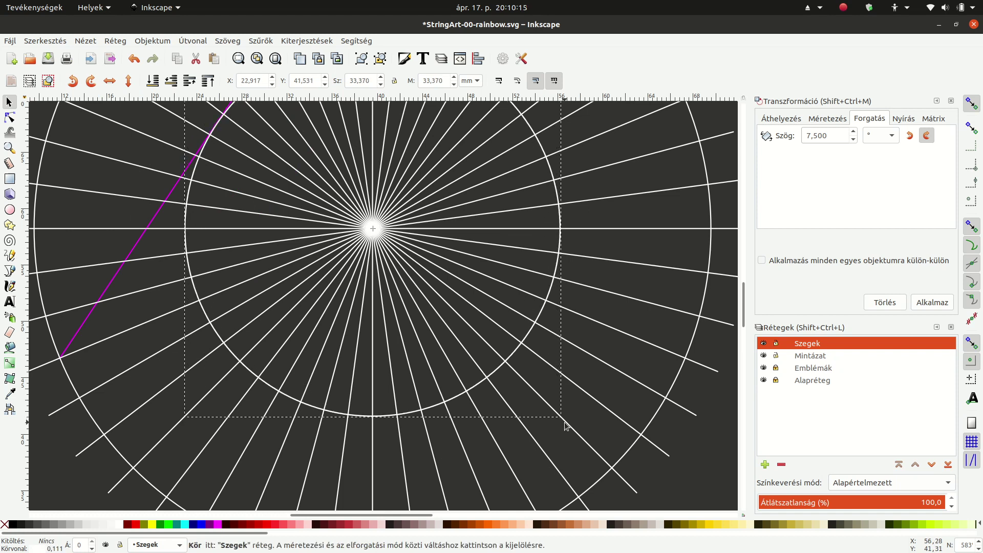
{"action": "left_click_drag", "start_coordinate": [565, 424], "coordinate": [566, 425]}
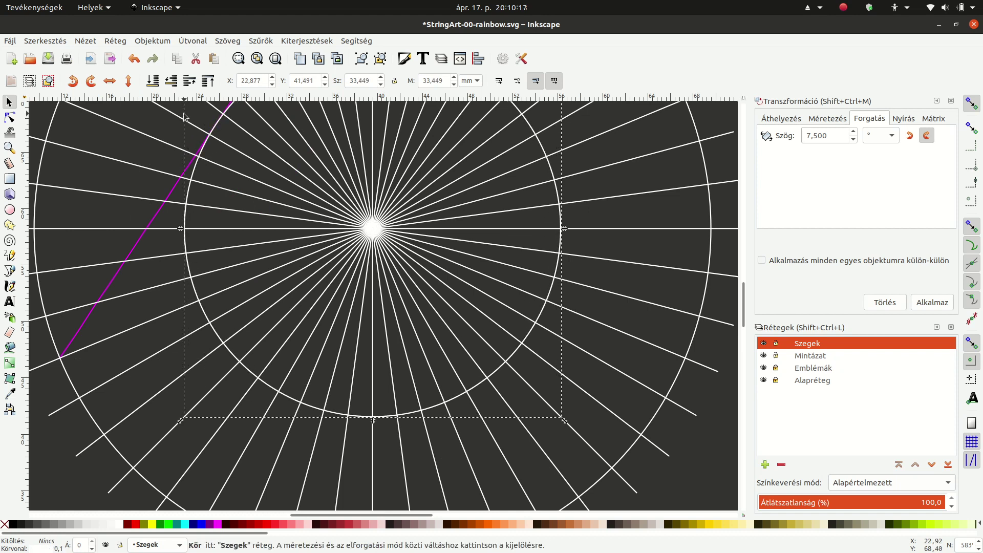
{"action": "left_click", "coordinate": [85, 41]}
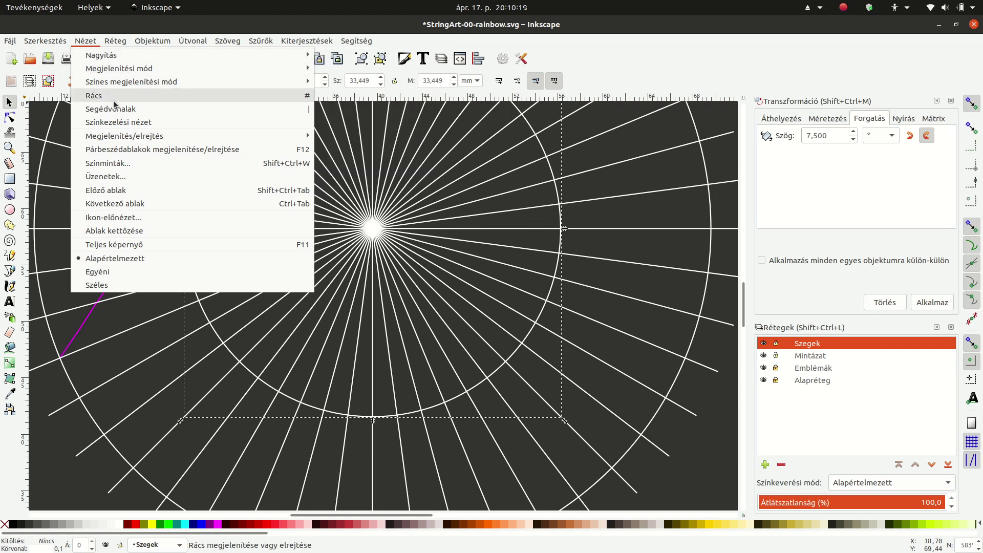
{"action": "mouse_move", "coordinate": [119, 69]}
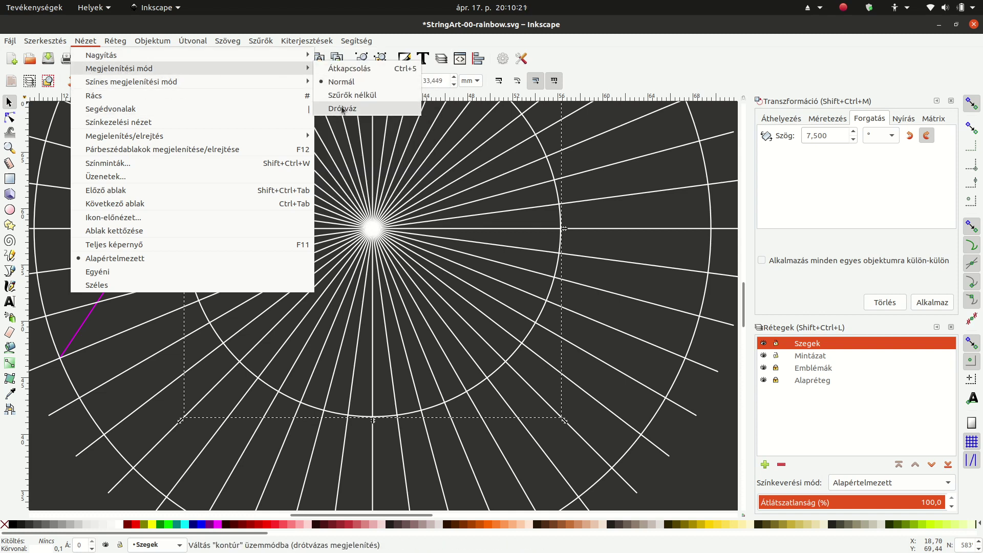
{"action": "left_click", "coordinate": [342, 109]}
{"action": "scroll", "coordinate": [208, 120], "scroll_direction": "up", "scroll_amount": 3, "text": "ctrl"}
{"action": "scroll", "coordinate": [255, 172], "scroll_direction": "down", "scroll_amount": 3, "text": "ctrl"}
{"action": "scroll", "coordinate": [255, 173], "scroll_direction": "down", "scroll_amount": 2, "text": "ctrl"}
{"action": "scroll", "coordinate": [290, 149], "scroll_direction": "up", "scroll_amount": 3}
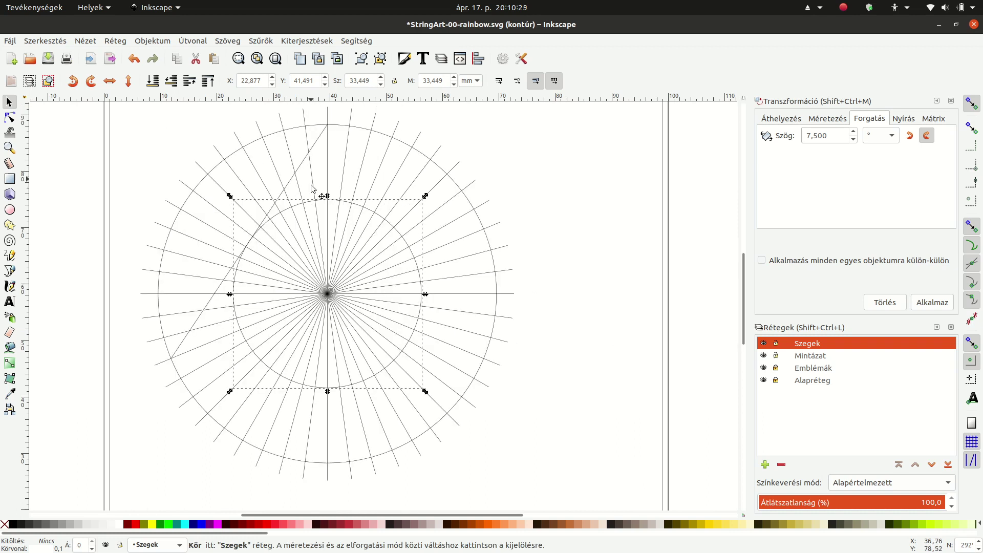
{"action": "scroll", "coordinate": [314, 193], "scroll_direction": "up", "scroll_amount": 1, "text": "ctrl"}
{"action": "scroll", "coordinate": [294, 231], "scroll_direction": "up", "scroll_amount": 2, "text": "ctrl"}
{"action": "scroll", "coordinate": [293, 232], "scroll_direction": "up", "scroll_amount": 1, "text": "ctrl"}
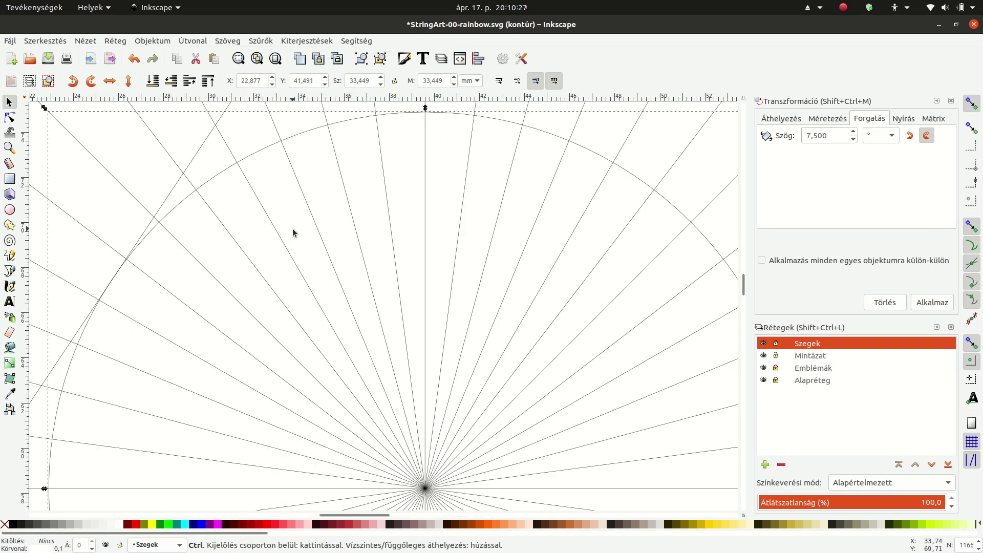
{"action": "scroll", "coordinate": [294, 231], "scroll_direction": "up", "scroll_amount": 1, "text": "ctrl"}
{"action": "scroll", "coordinate": [55, 322], "scroll_direction": "down", "scroll_amount": 1, "text": "ctrl"}
{"action": "scroll", "coordinate": [46, 323], "scroll_direction": "down", "scroll_amount": 1, "text": "ctrl"}
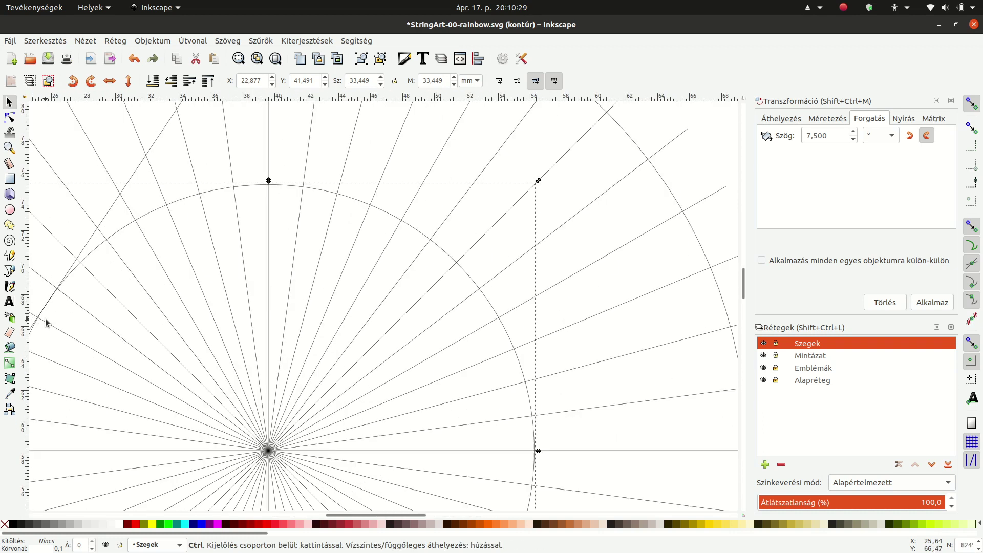
{"action": "scroll", "coordinate": [215, 240], "scroll_direction": "down", "scroll_amount": 2, "text": "ctrl"}
{"action": "scroll", "coordinate": [231, 240], "scroll_direction": "down", "scroll_amount": 2, "text": "ctrl"}
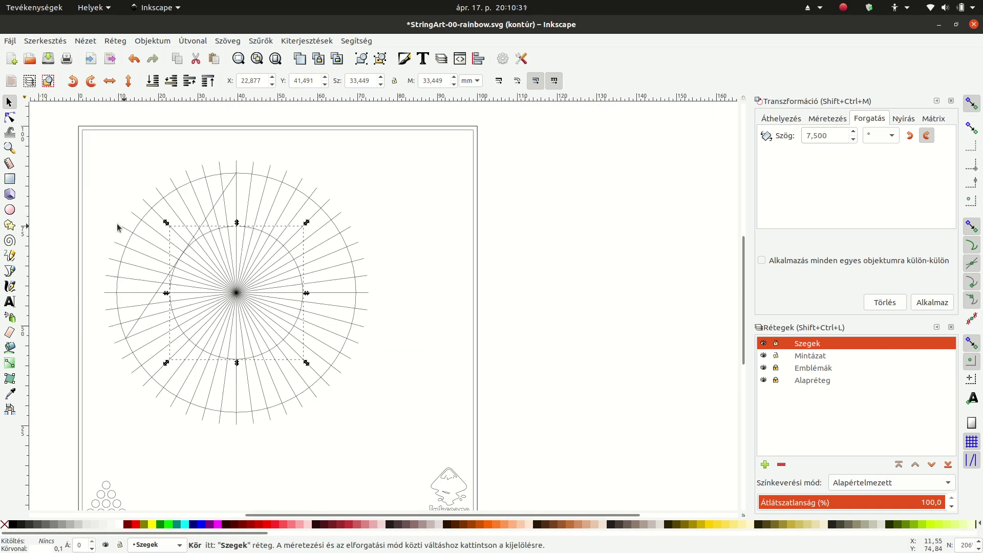
{"action": "left_click", "coordinate": [62, 174]}
{"action": "left_click", "coordinate": [84, 41]}
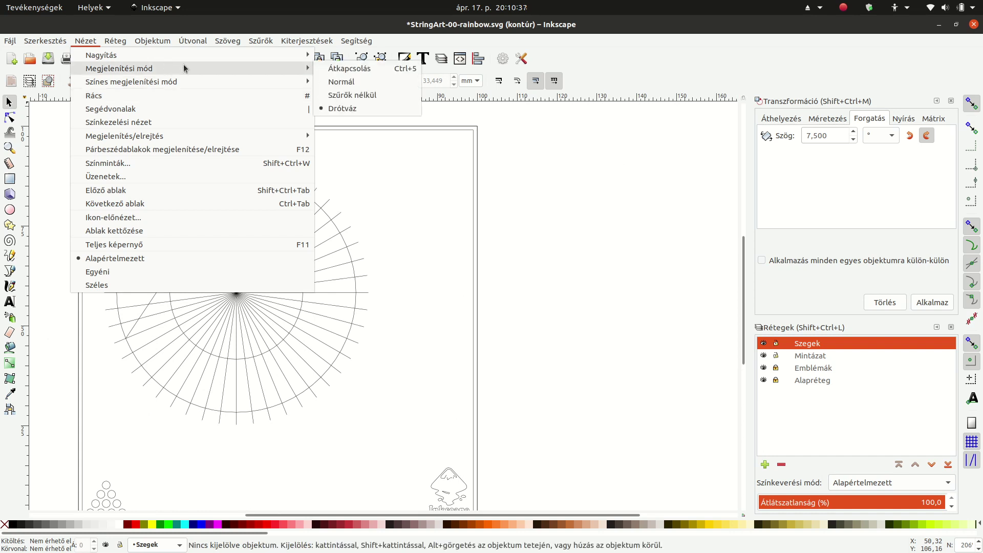
{"action": "left_click", "coordinate": [325, 81]}
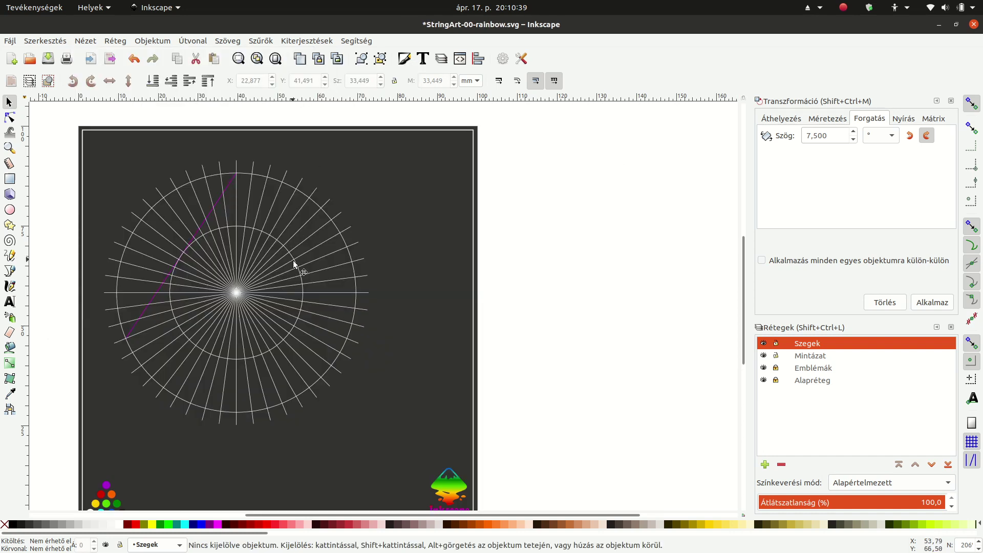
- Set the inner circle's Rx and Ry to 16.5 mm in the Ellipse tool controls
{"action": "scroll", "coordinate": [293, 260], "scroll_direction": "up", "scroll_amount": 2, "text": "ctrl"}
{"action": "scroll", "coordinate": [300, 247], "scroll_direction": "up", "scroll_amount": 2, "text": "ctrl"}
{"action": "left_click", "coordinate": [298, 246]}
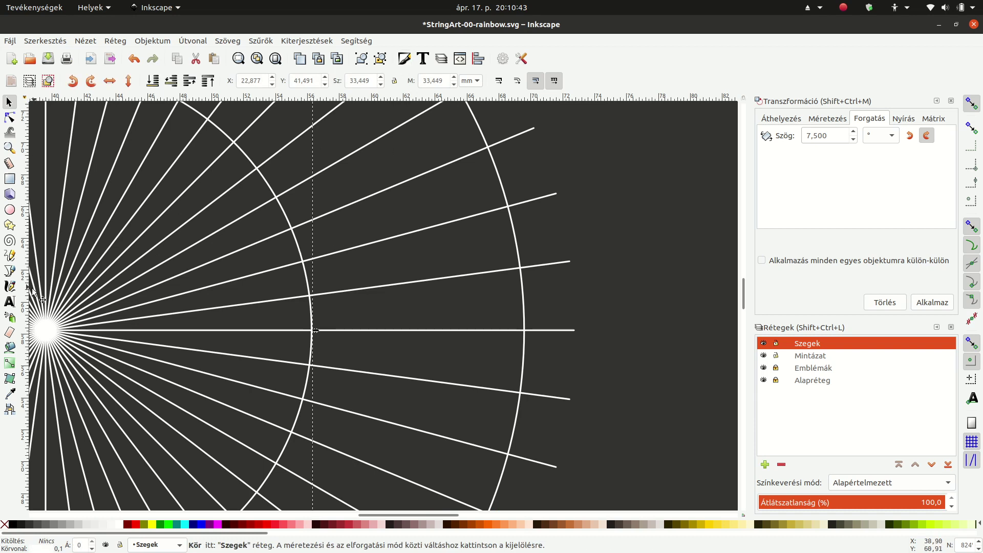
{"action": "left_click", "coordinate": [10, 209]}
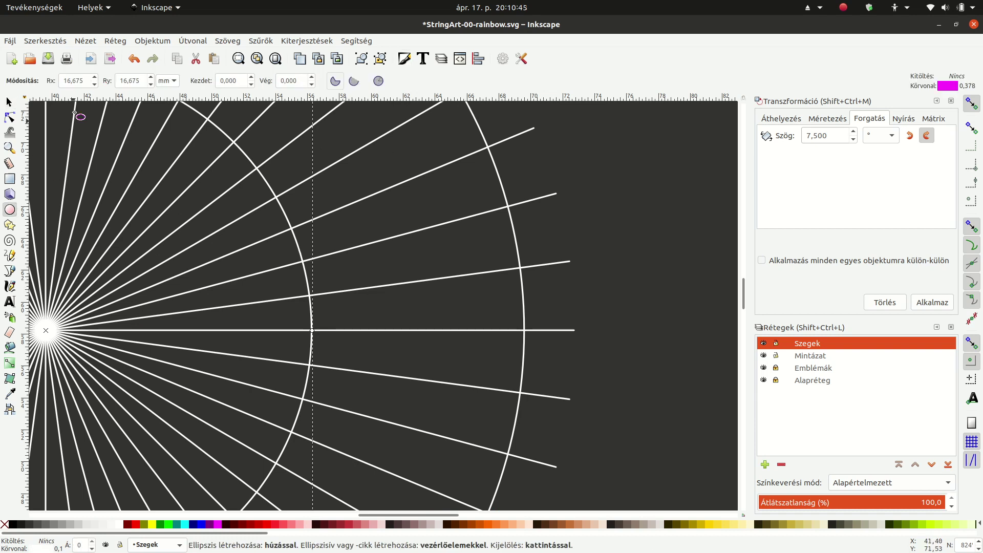
{"action": "double_click", "coordinate": [85, 83]}
{"action": "type", "text": "16"}
{"action": "type", "text": ",5"}
{"action": "key", "text": "Tab"}
{"action": "type", "text": "16"}
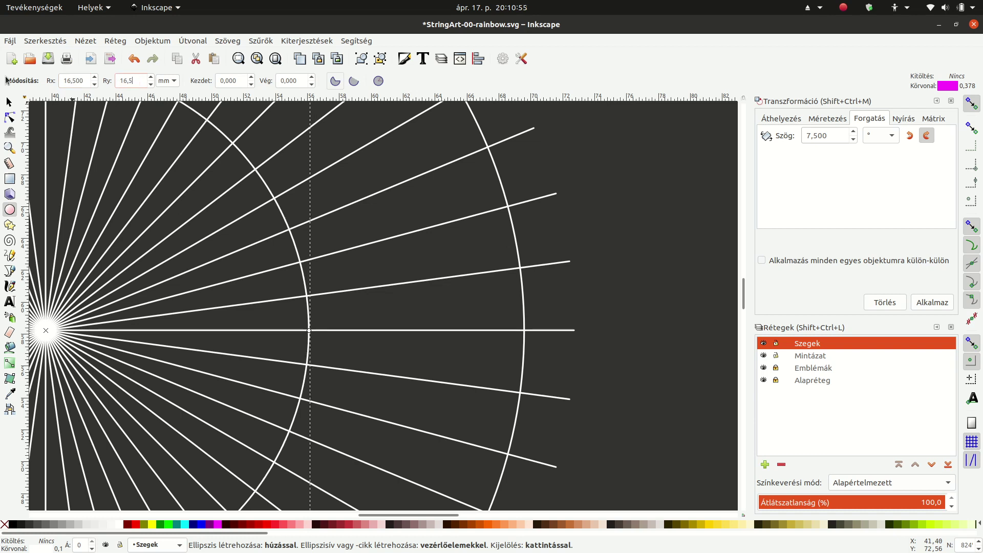
{"action": "key", "text": "Return"}
{"action": "left_click", "coordinate": [9, 102]}
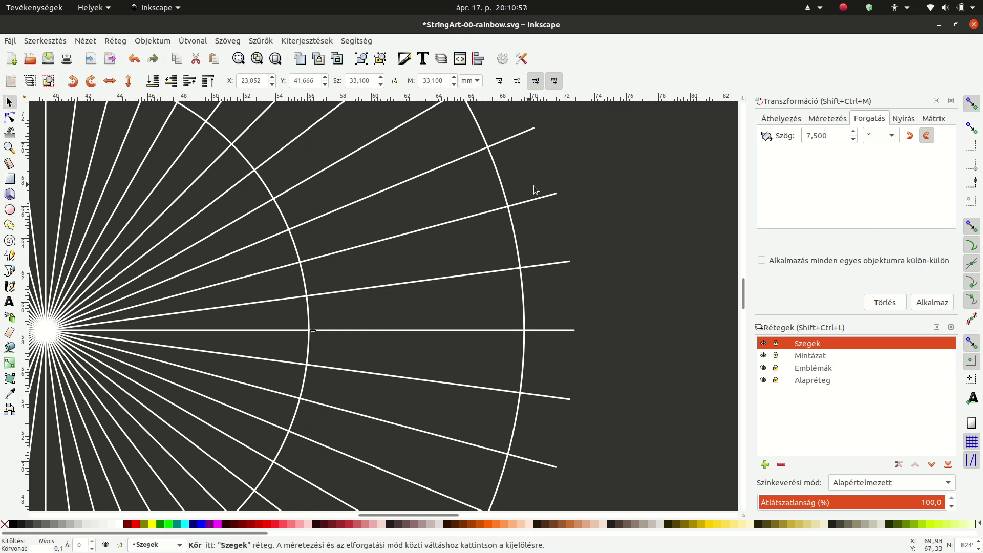
{"action": "left_click", "coordinate": [563, 188]}
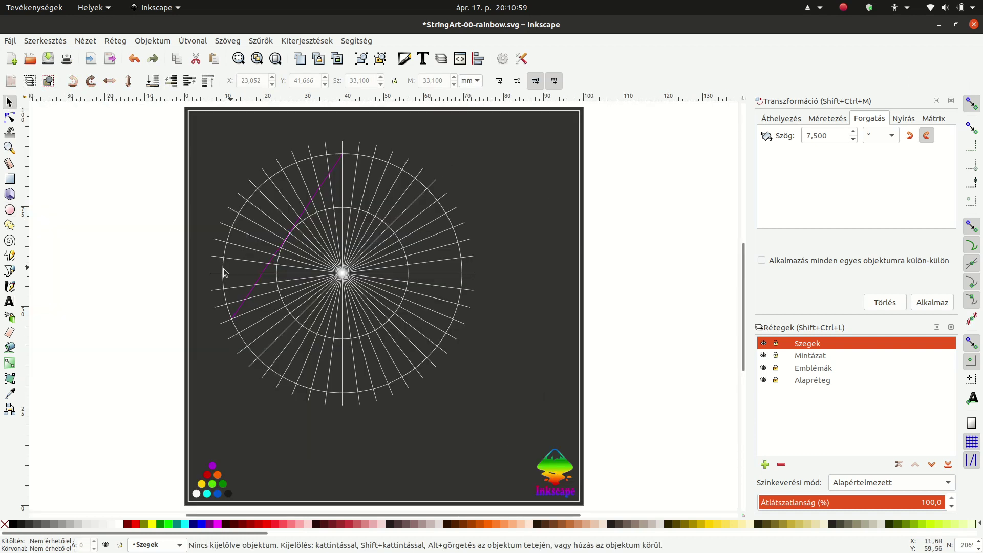
- On Mintázat, draw five magenta strings from the outer ring's upper left down to the lower ring
{"action": "scroll", "coordinate": [285, 244], "scroll_direction": "up", "scroll_amount": 1}
{"action": "scroll", "coordinate": [286, 256], "scroll_direction": "up", "scroll_amount": 1}
{"action": "scroll", "coordinate": [304, 245], "scroll_direction": "up", "scroll_amount": 1}
{"action": "scroll", "coordinate": [321, 236], "scroll_direction": "down", "scroll_amount": 1}
{"action": "scroll", "coordinate": [323, 237], "scroll_direction": "down", "scroll_amount": 1}
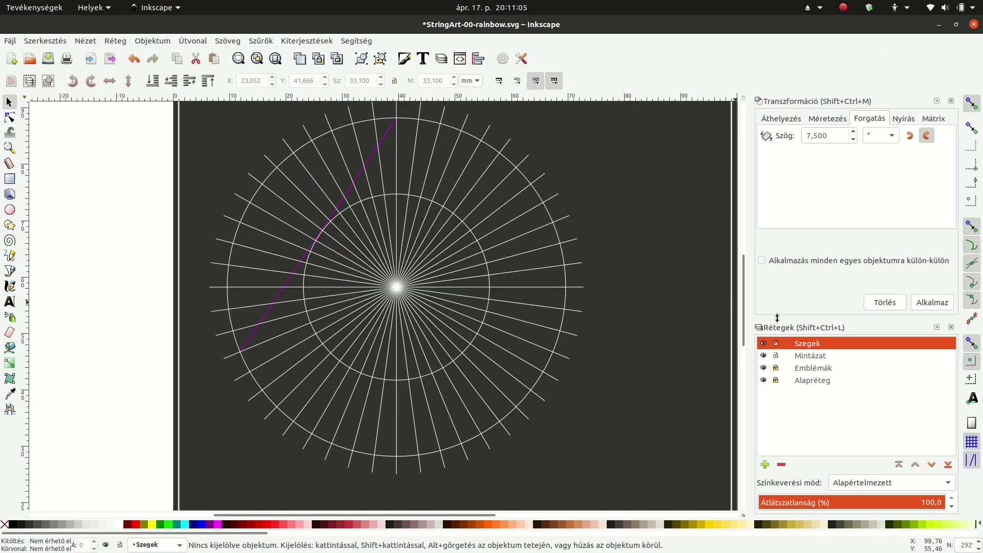
{"action": "left_click", "coordinate": [805, 356]}
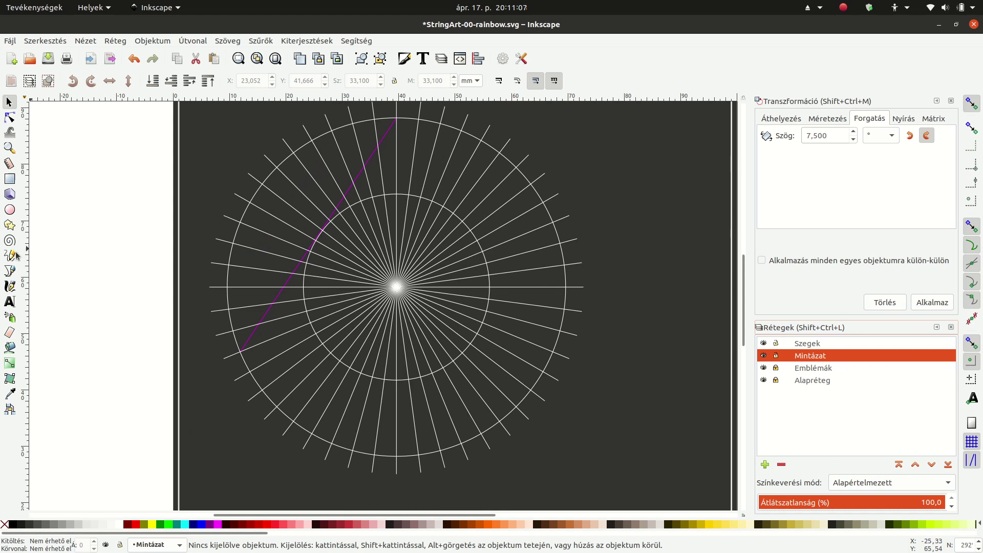
{"action": "left_click", "coordinate": [10, 271]}
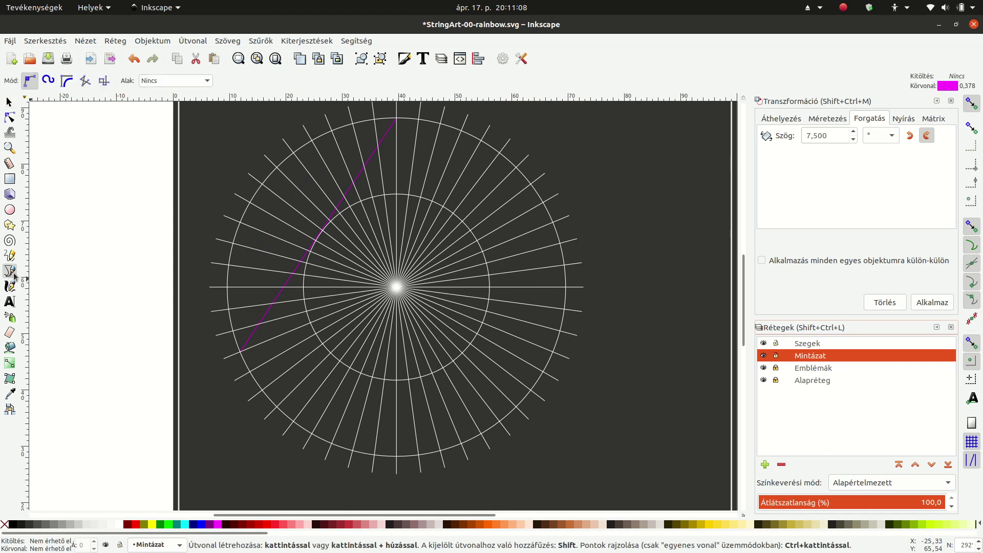
{"action": "left_click", "coordinate": [374, 119]}
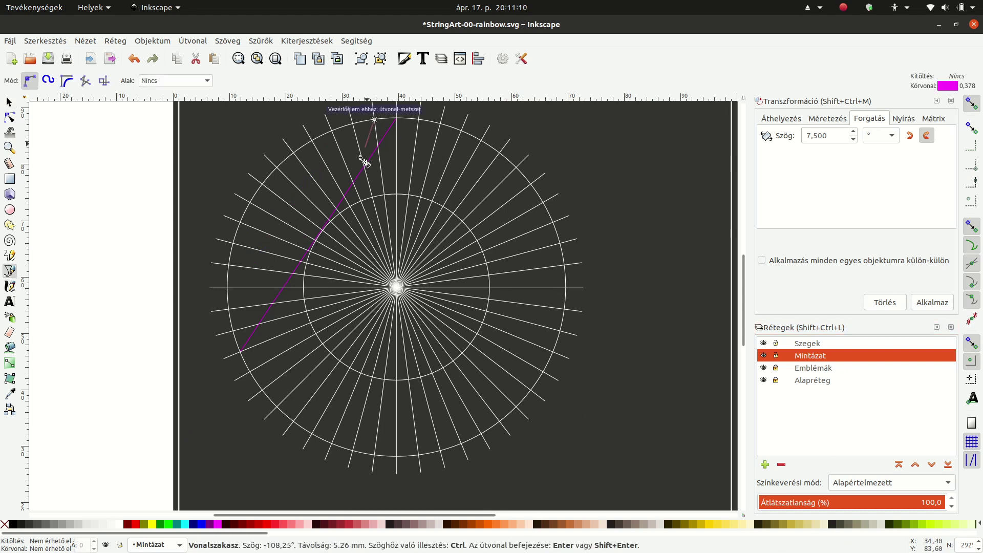
{"action": "double_click", "coordinate": [250, 369]}
{"action": "left_click", "coordinate": [353, 124]}
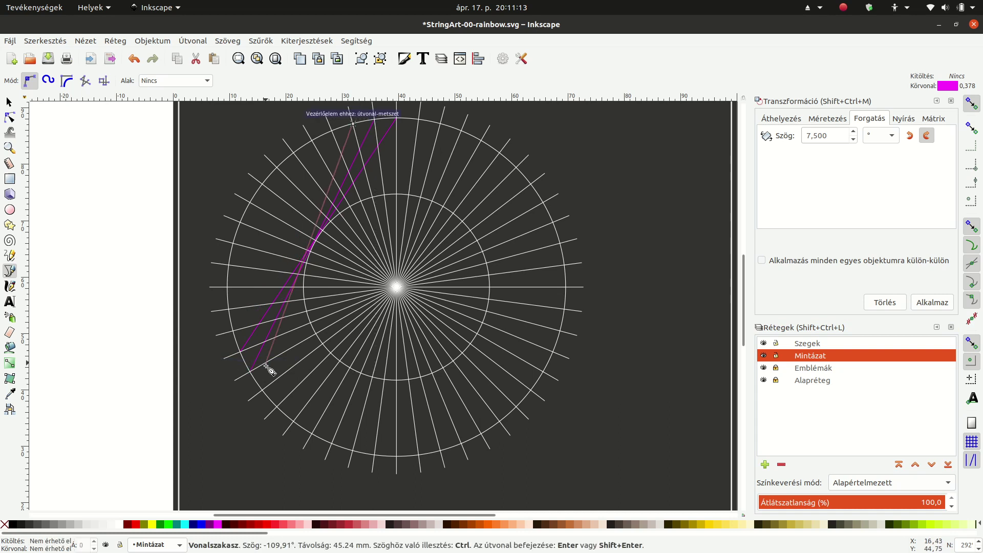
{"action": "double_click", "coordinate": [263, 386]}
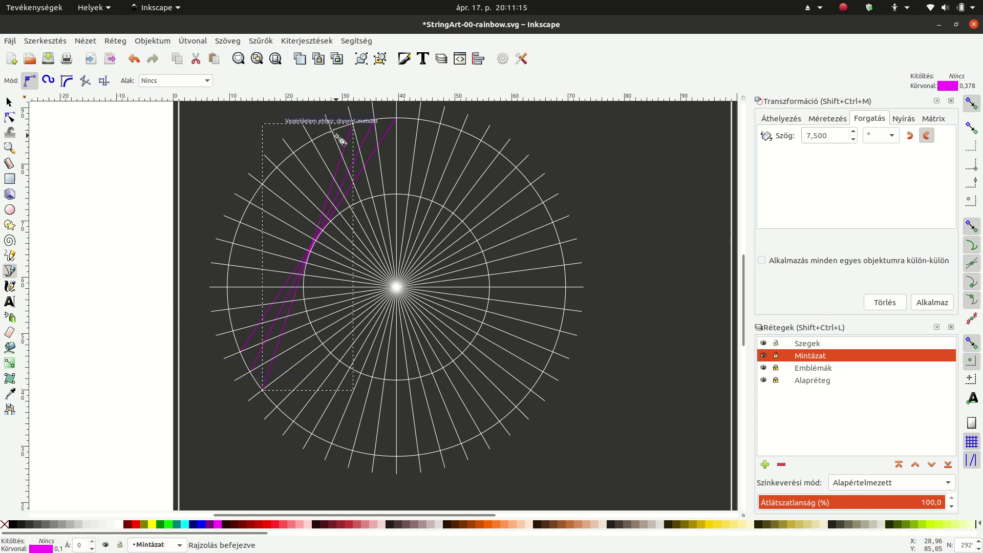
{"action": "left_click", "coordinate": [332, 130]}
{"action": "double_click", "coordinate": [280, 406]}
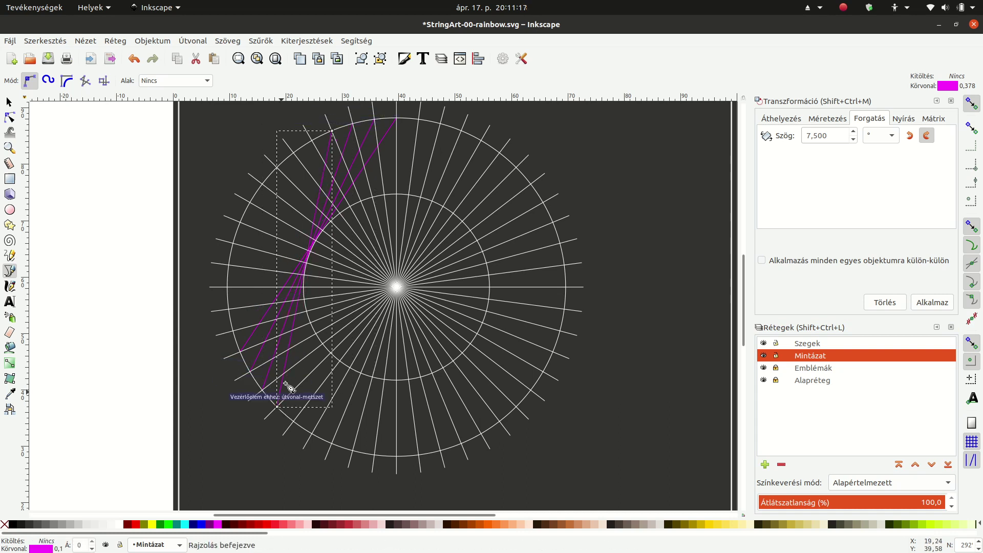
{"action": "left_click", "coordinate": [312, 141]}
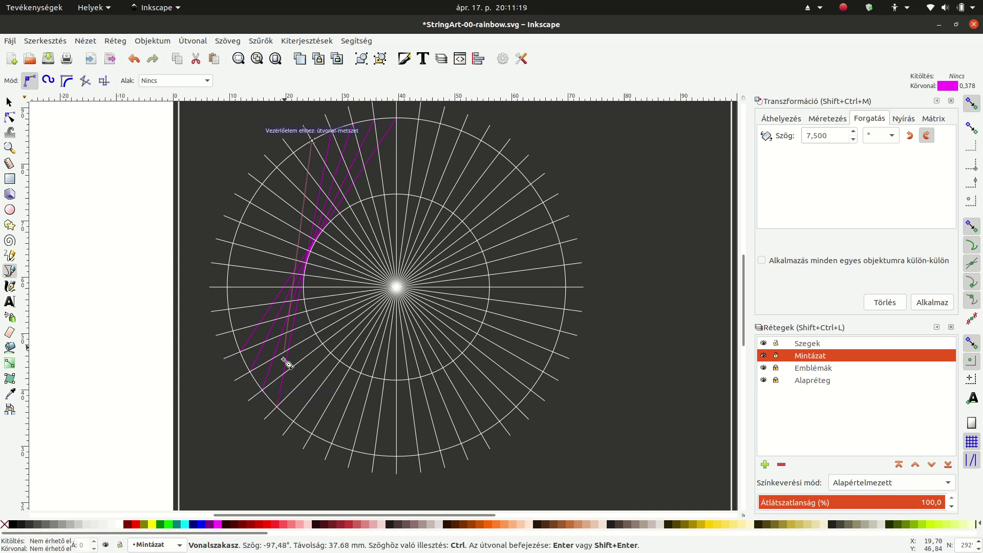
{"action": "double_click", "coordinate": [293, 422]}
{"action": "left_click", "coordinate": [294, 154]}
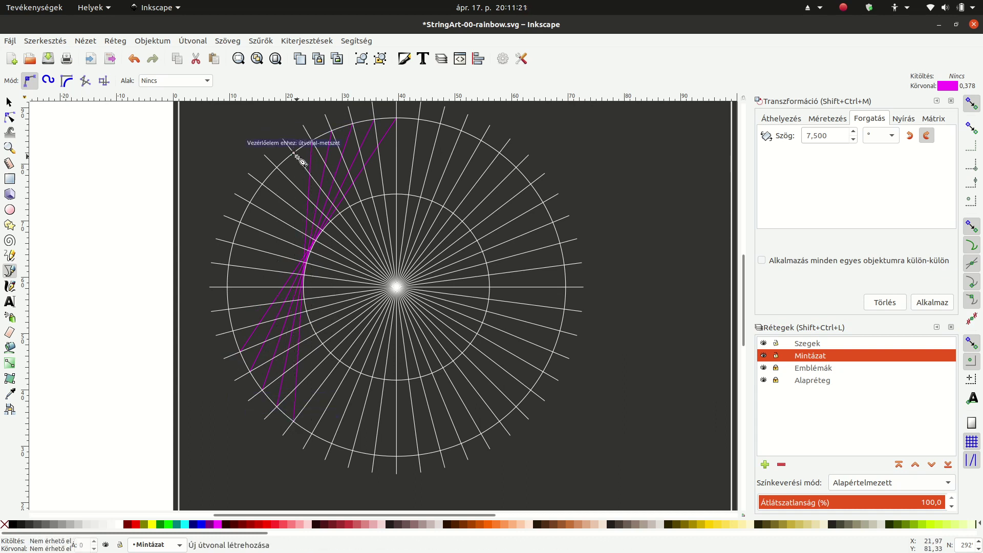
{"action": "double_click", "coordinate": [313, 433]}
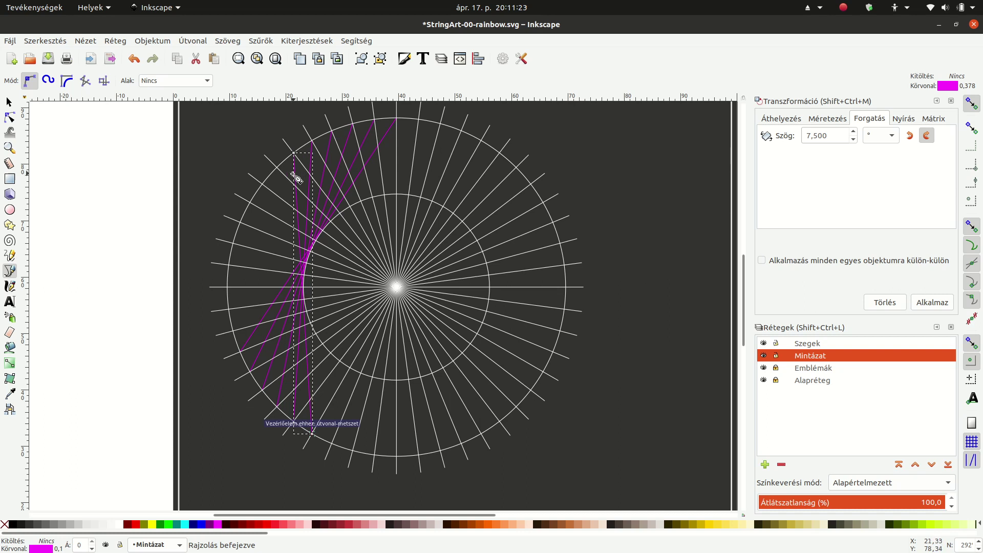
- Draw six more magenta strings from the ring's left side toward its bottom, completing the arc
{"action": "left_click", "coordinate": [277, 167]}
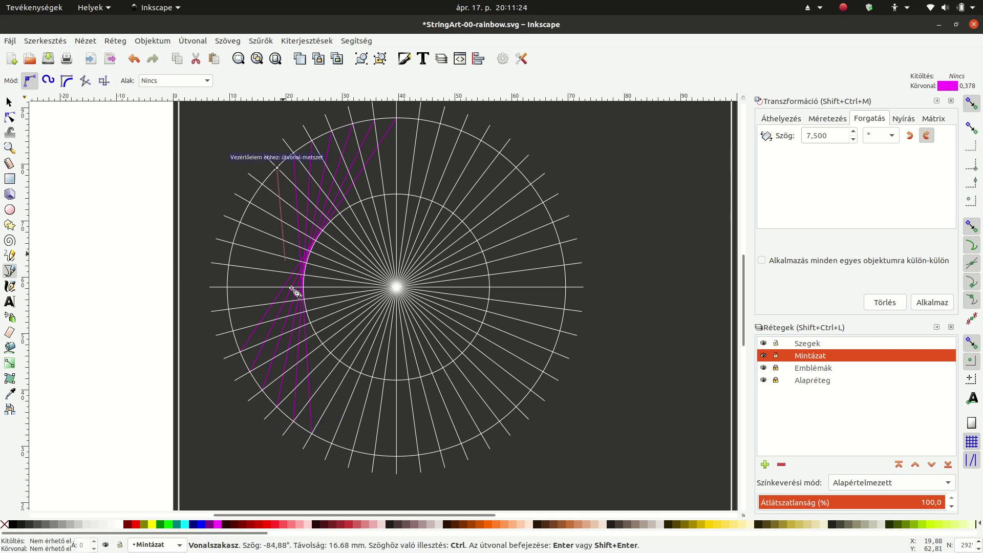
{"action": "double_click", "coordinate": [333, 443]}
{"action": "left_click", "coordinate": [263, 183]}
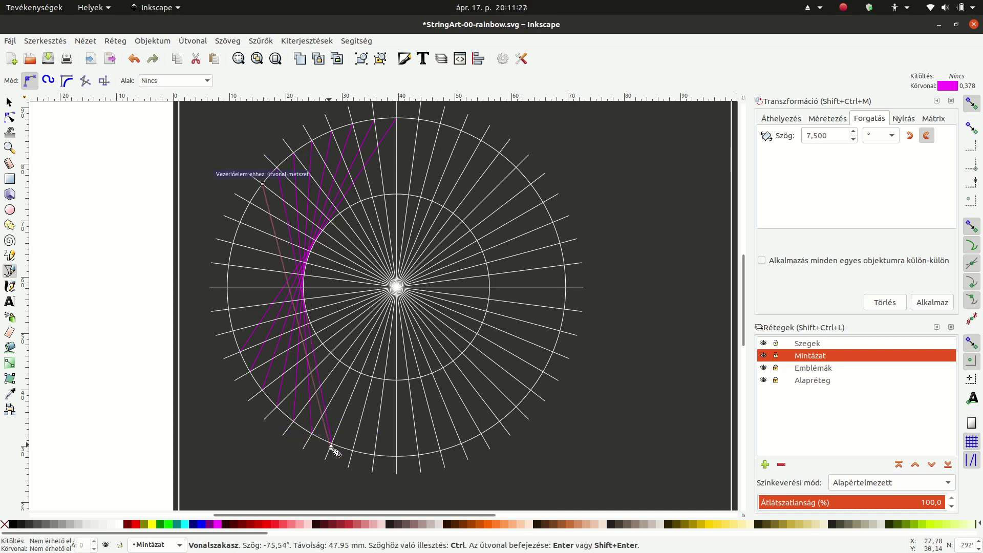
{"action": "double_click", "coordinate": [353, 451]}
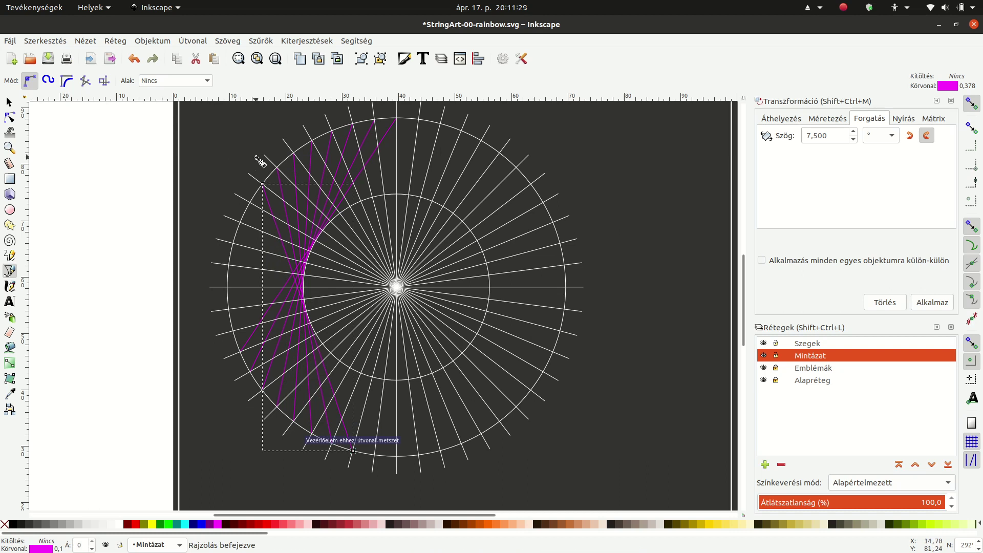
{"action": "left_click", "coordinate": [250, 202]}
{"action": "double_click", "coordinate": [375, 454]}
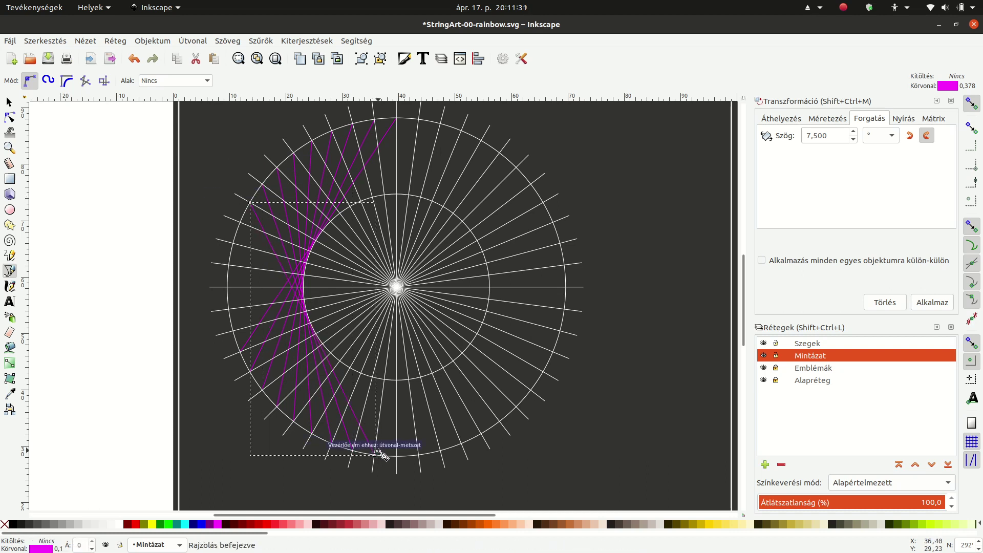
{"action": "left_click", "coordinate": [240, 222]}
{"action": "double_click", "coordinate": [401, 460]}
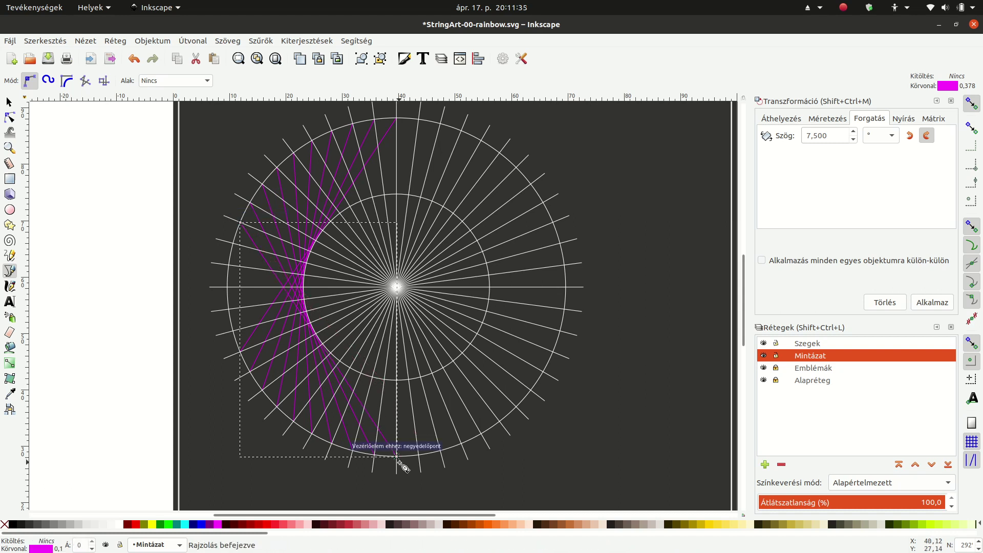
{"action": "left_click", "coordinate": [234, 245]}
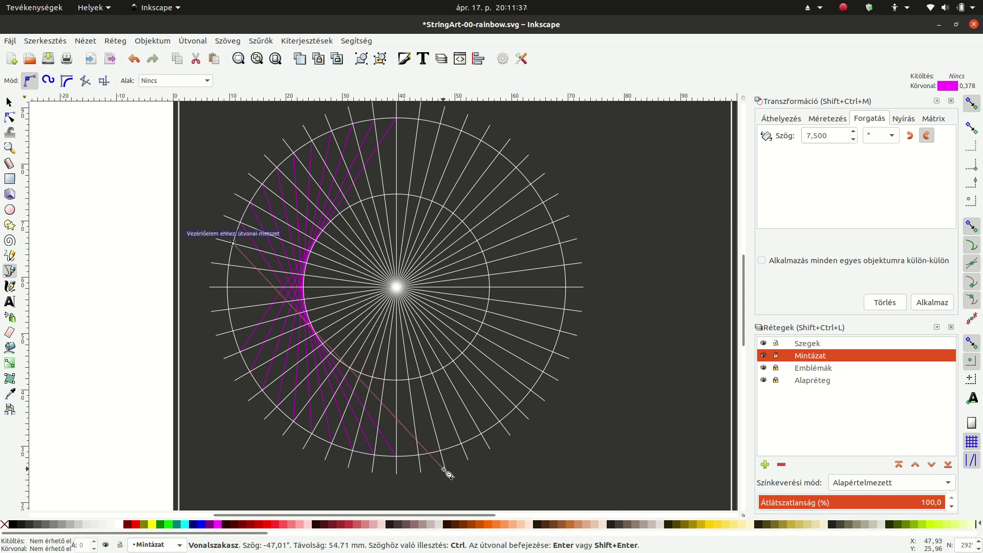
{"action": "double_click", "coordinate": [427, 459]}
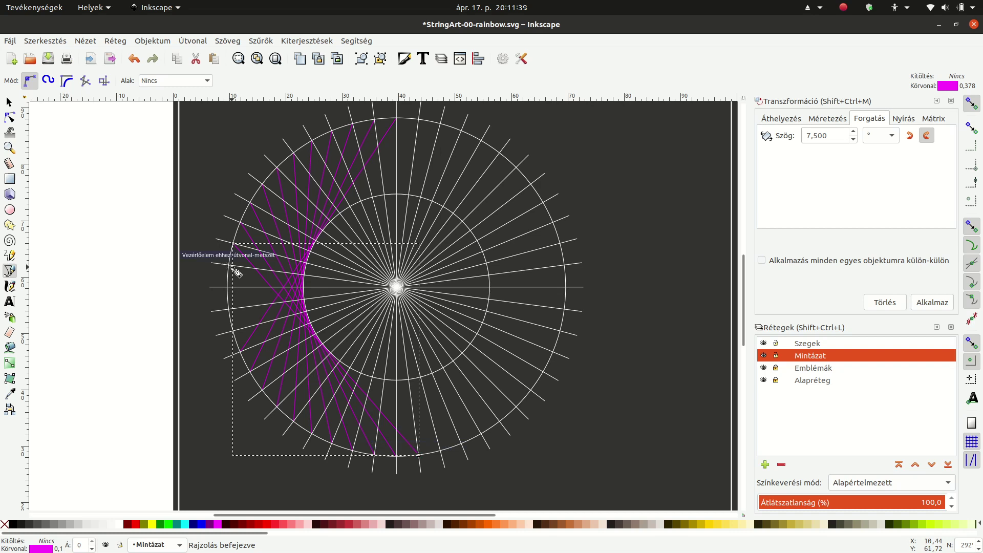
{"action": "left_click", "coordinate": [230, 265]}
{"action": "double_click", "coordinate": [440, 451]}
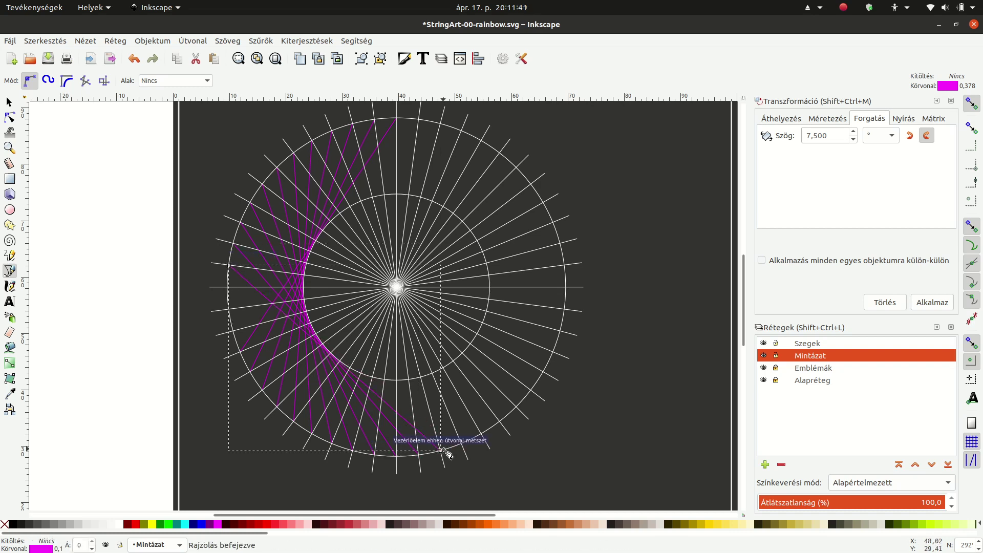
{"action": "left_click", "coordinate": [9, 102]}
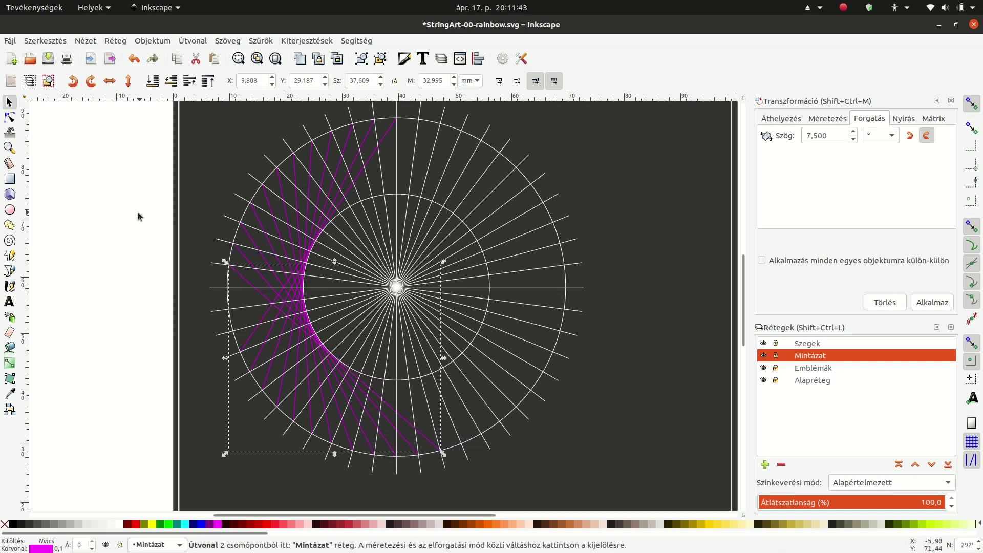
{"action": "left_click", "coordinate": [123, 222]}
- With the Szegek guides hidden, combine all twelve magenta strings into one 24-node path
{"action": "left_click", "coordinate": [774, 344]}
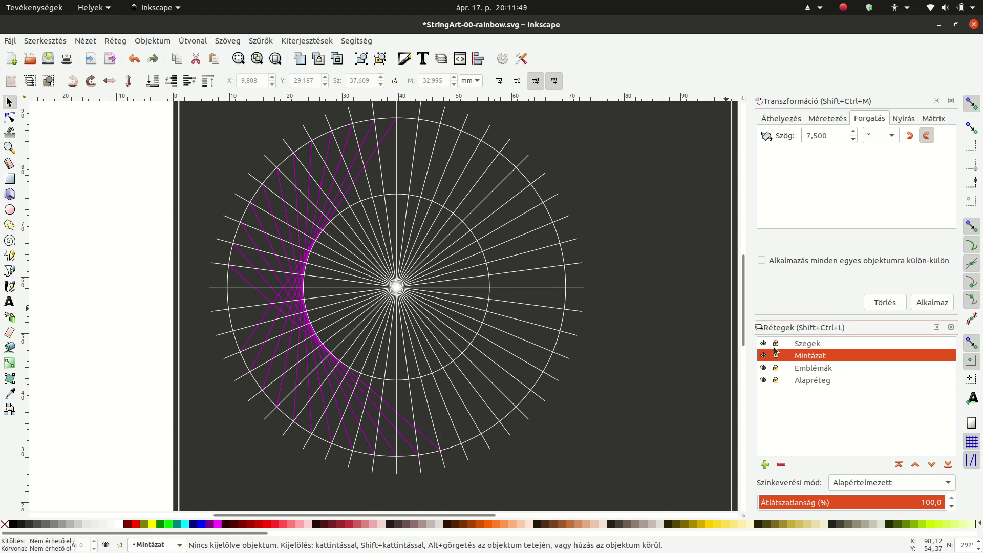
{"action": "left_click", "coordinate": [763, 343]}
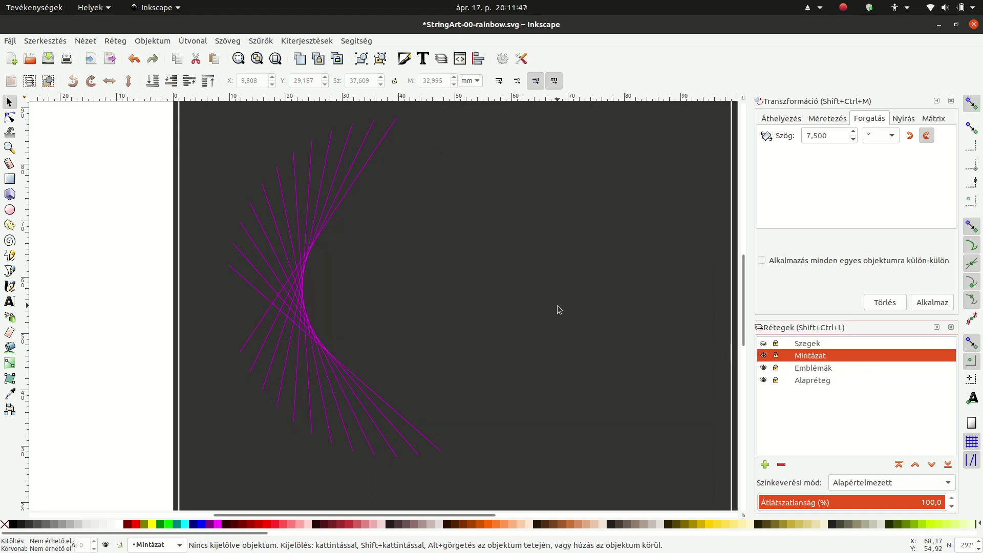
{"action": "key", "text": "ctrl+a"}
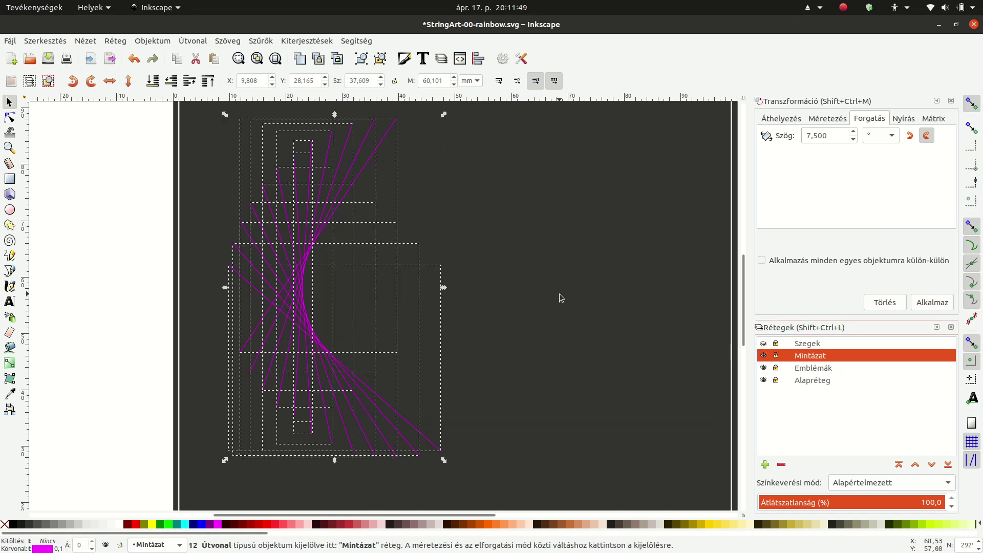
{"action": "left_click", "coordinate": [183, 41]}
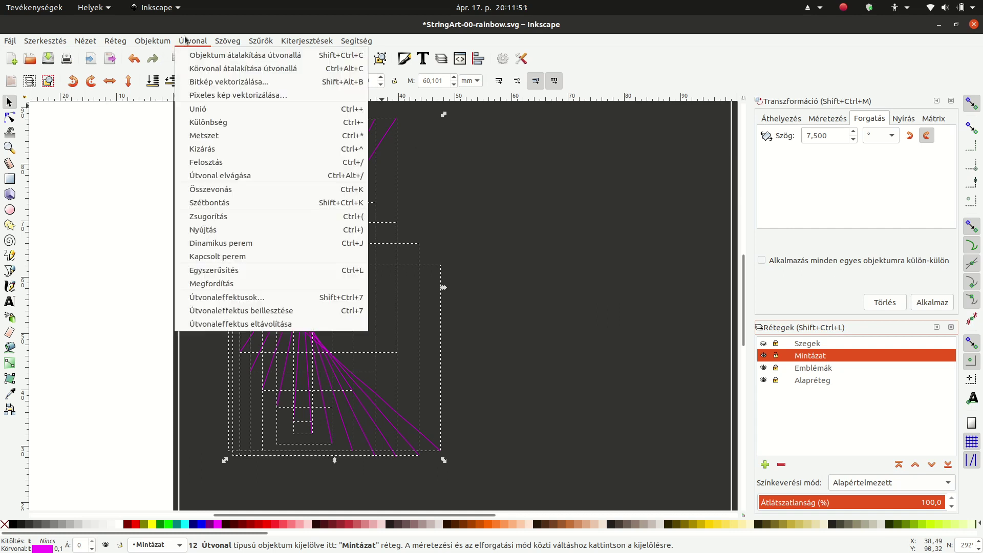
{"action": "left_click", "coordinate": [313, 193]}
{"action": "left_click", "coordinate": [126, 278]}
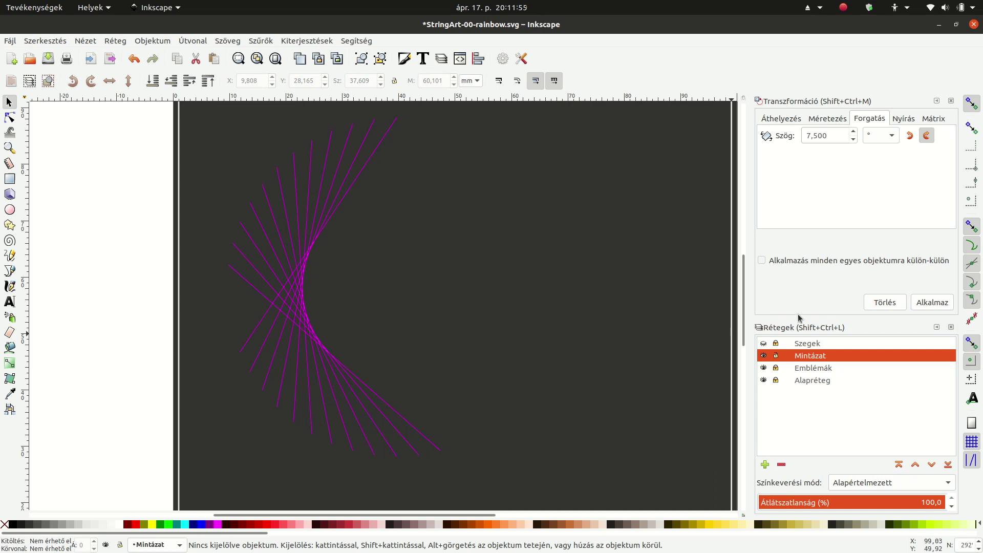
{"action": "left_click", "coordinate": [763, 344]}
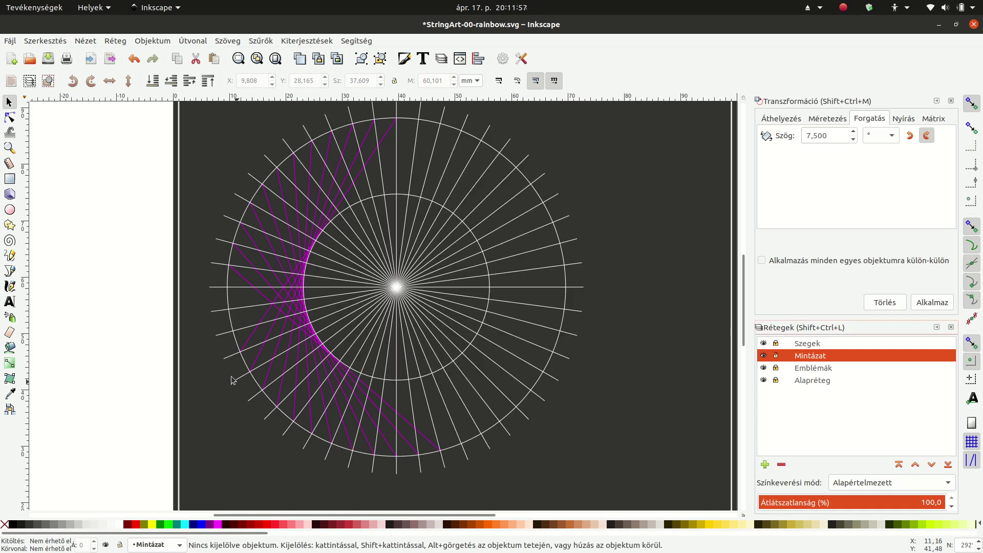
{"action": "left_click", "coordinate": [258, 299]}
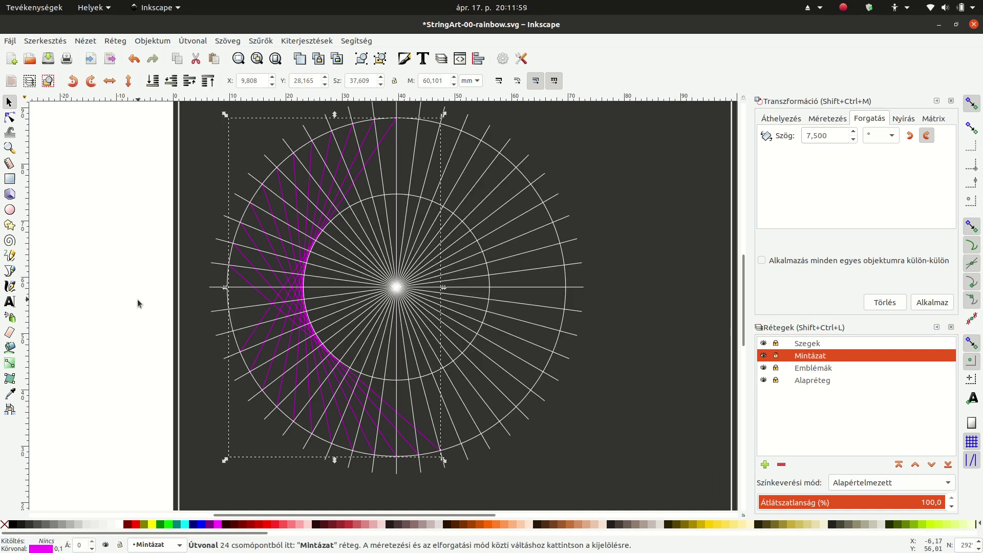
- Duplicate the magenta string path, rotate it 90°, and place it on the ring's lower part
{"action": "left_click", "coordinate": [45, 40]}
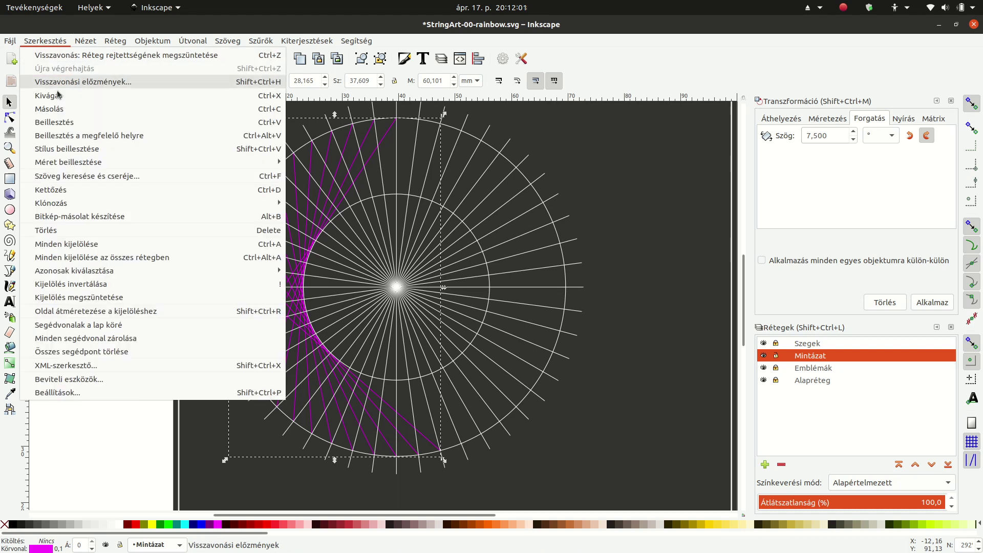
{"action": "left_click", "coordinate": [126, 187]}
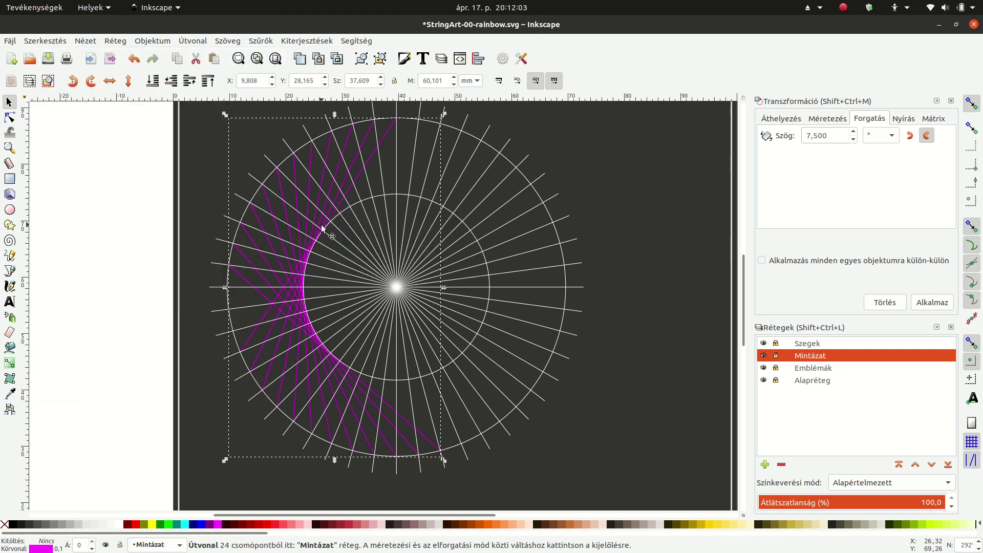
{"action": "left_click", "coordinate": [72, 80]}
{"action": "left_click_drag", "start_coordinate": [188, 240], "coordinate": [248, 309]}
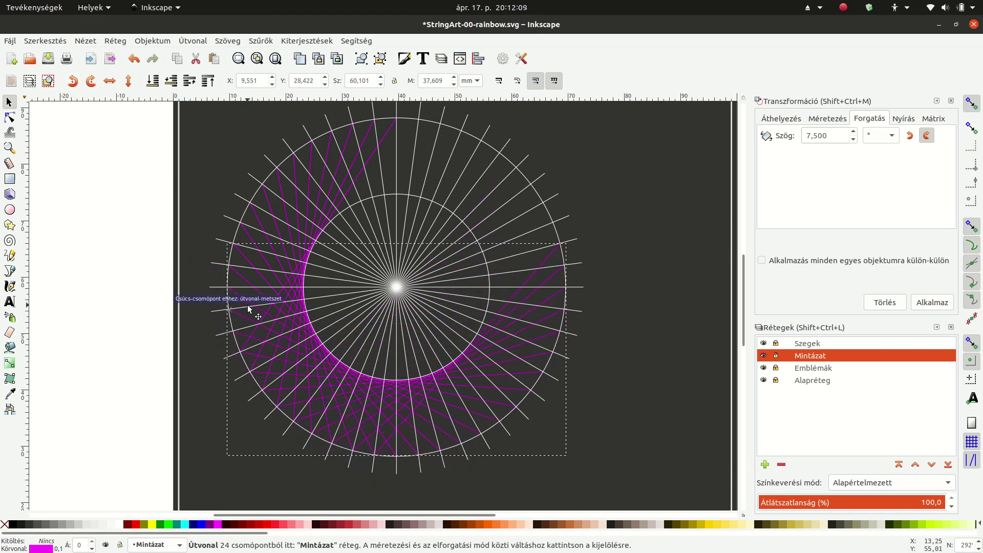
{"action": "scroll", "coordinate": [236, 295], "scroll_direction": "up", "scroll_amount": 4}
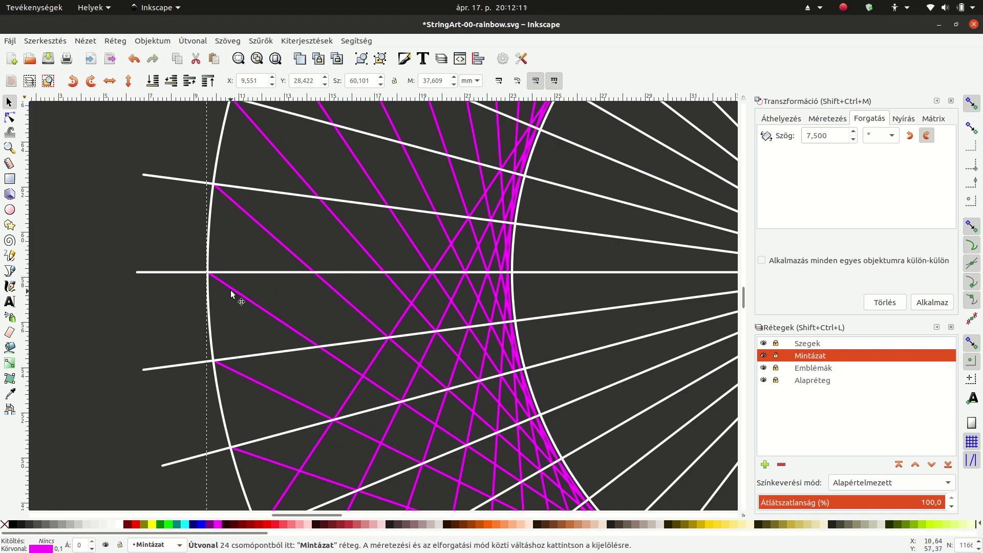
{"action": "scroll", "coordinate": [235, 295], "scroll_direction": "down", "scroll_amount": 4}
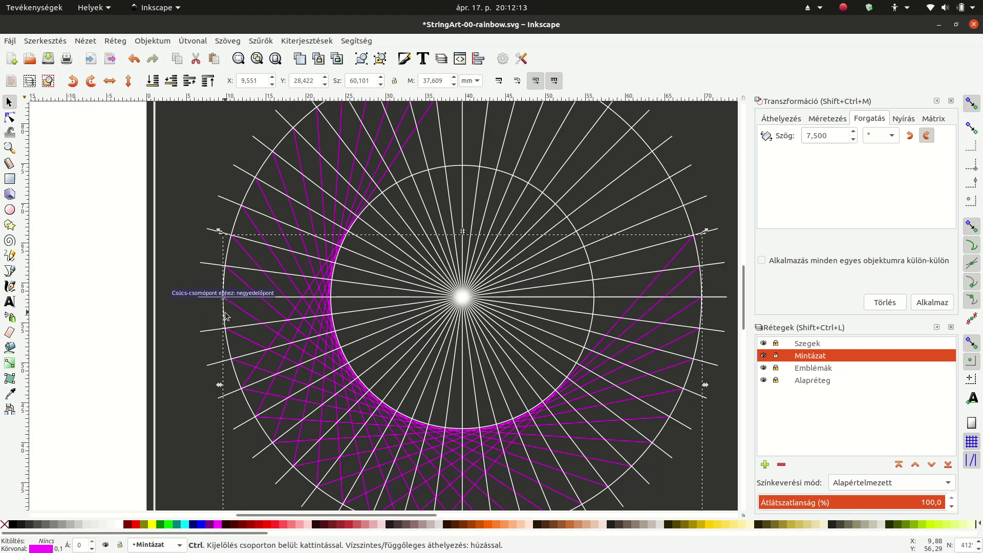
- Make a second copy rotated 90° counter-clockwise and fit it onto the ring's right side
{"action": "left_click", "coordinate": [43, 42]}
{"action": "left_click", "coordinate": [77, 195]}
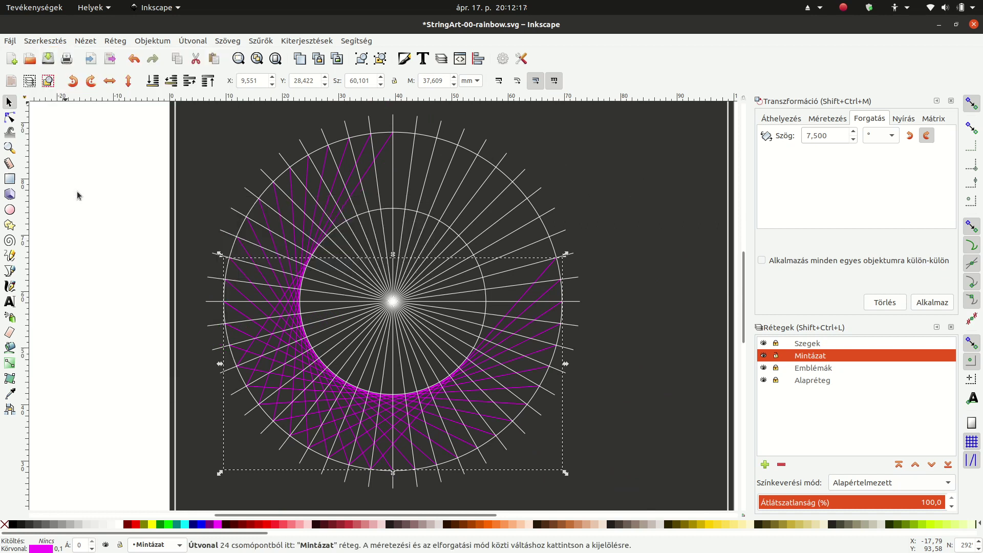
{"action": "left_click", "coordinate": [73, 81]}
{"action": "scroll", "coordinate": [410, 382], "scroll_direction": "down", "scroll_amount": 3}
{"action": "left_click_drag", "start_coordinate": [342, 394], "coordinate": [409, 334]}
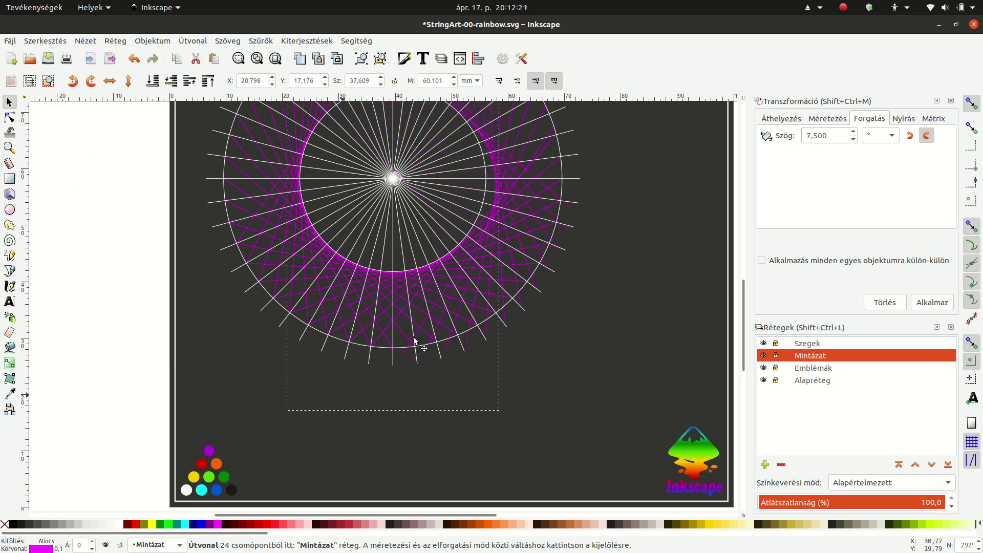
{"action": "left_click", "coordinate": [437, 434]}
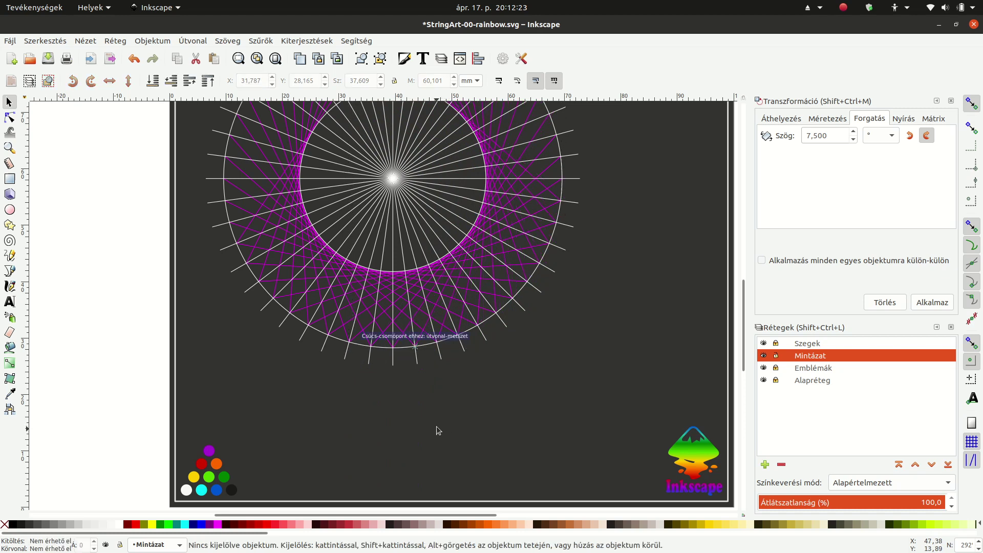
{"action": "scroll", "coordinate": [665, 307], "scroll_direction": "up", "scroll_amount": 2}
{"action": "scroll", "coordinate": [640, 320], "scroll_direction": "up", "scroll_amount": 3}
{"action": "scroll", "coordinate": [629, 313], "scroll_direction": "up", "scroll_amount": 3}
{"action": "scroll", "coordinate": [622, 307], "scroll_direction": "down", "scroll_amount": 1}
{"action": "scroll", "coordinate": [618, 311], "scroll_direction": "down", "scroll_amount": 1}
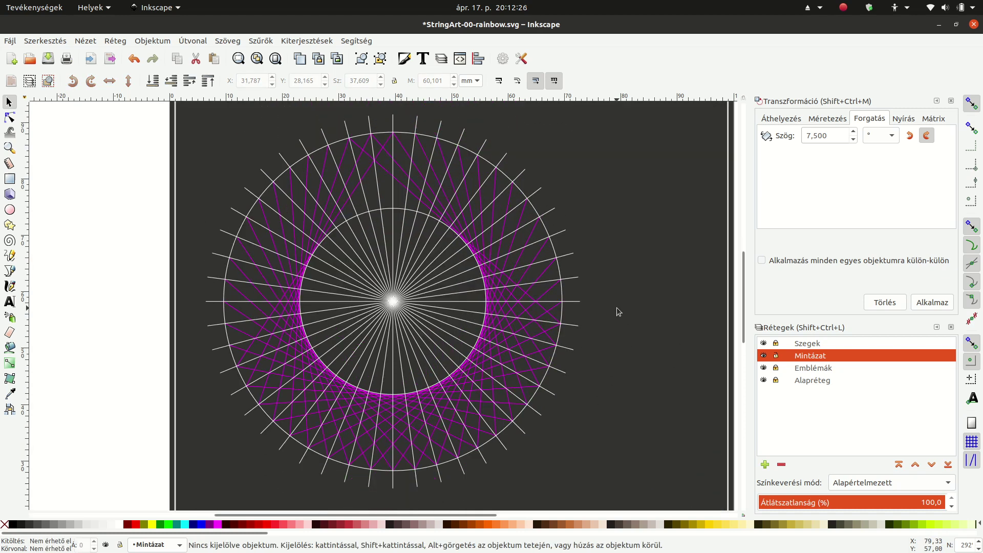
- Add a third 90°-rotated copy, snapped into place to close the ring
{"action": "left_click", "coordinate": [537, 228]}
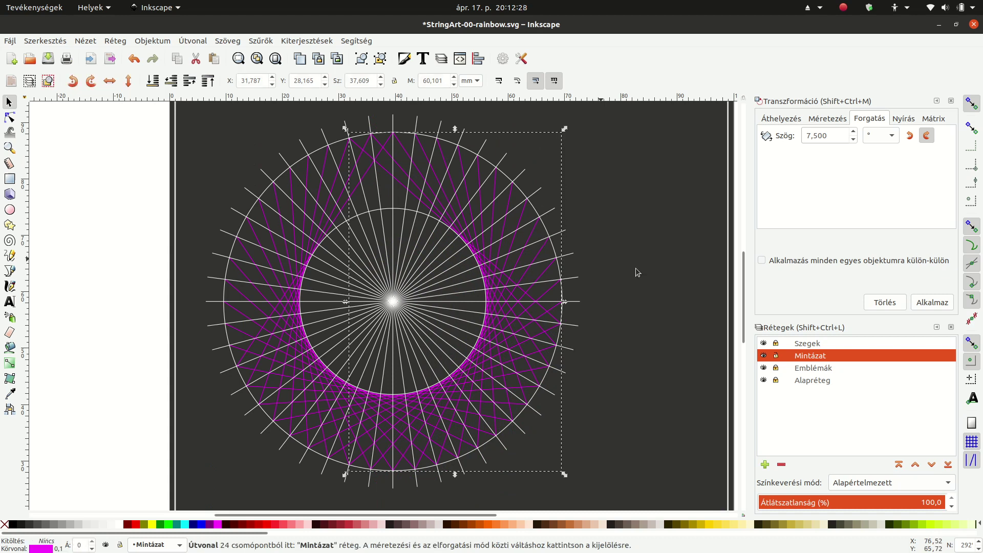
{"action": "left_click", "coordinate": [45, 40]}
{"action": "left_click", "coordinate": [68, 191]}
{"action": "left_click", "coordinate": [72, 80]}
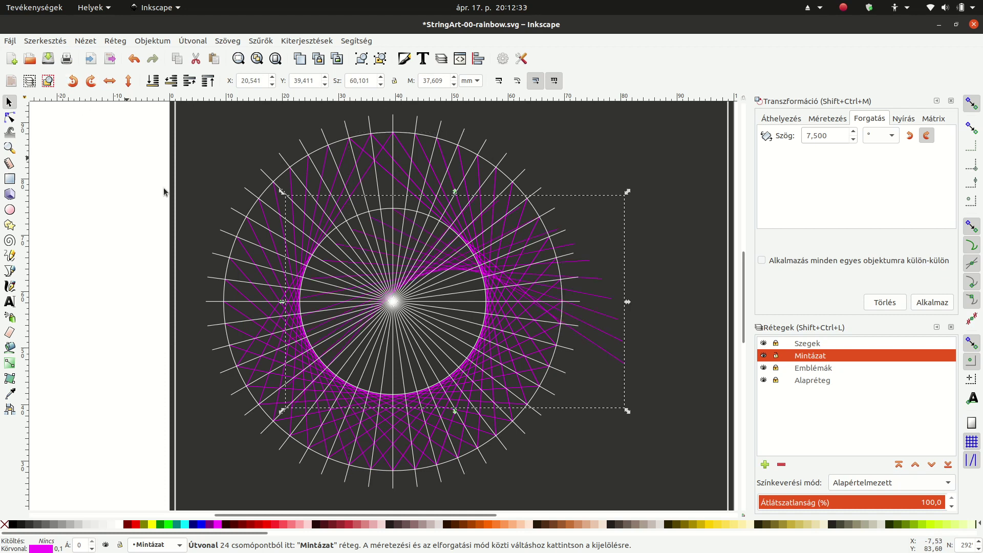
{"action": "scroll", "coordinate": [629, 351], "scroll_direction": "up", "scroll_amount": 2, "text": "ctrl"}
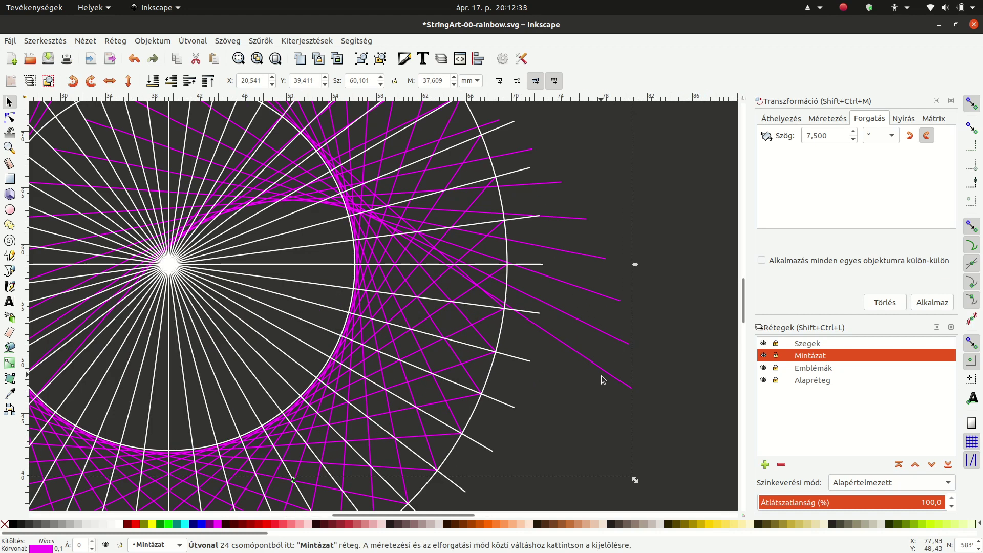
{"action": "left_click_drag", "start_coordinate": [629, 389], "coordinate": [524, 278]}
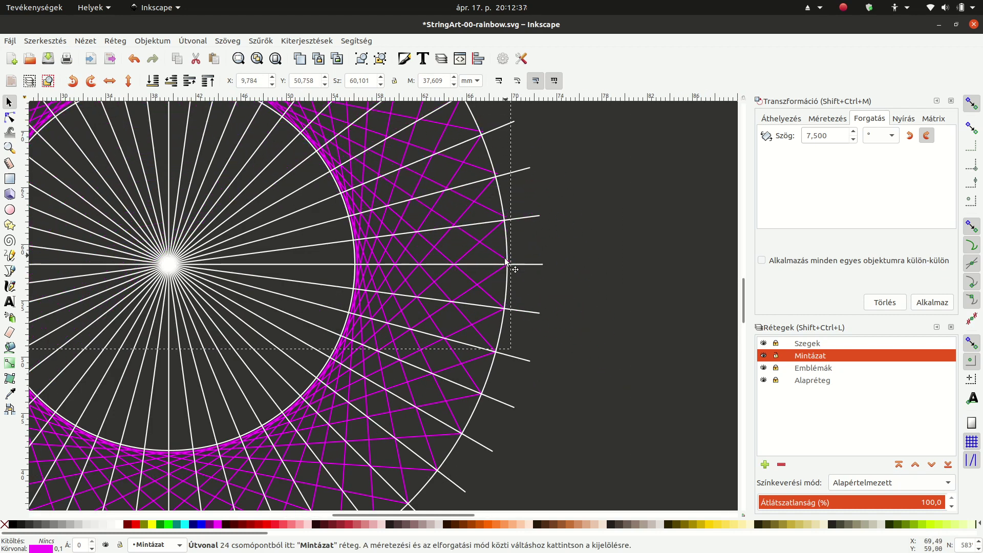
- Clear the selection and hide the Szegek spokes layer
{"action": "key", "text": "Escape"}
{"action": "scroll", "coordinate": [610, 330], "scroll_direction": "down", "scroll_amount": 2, "text": "ctrl"}
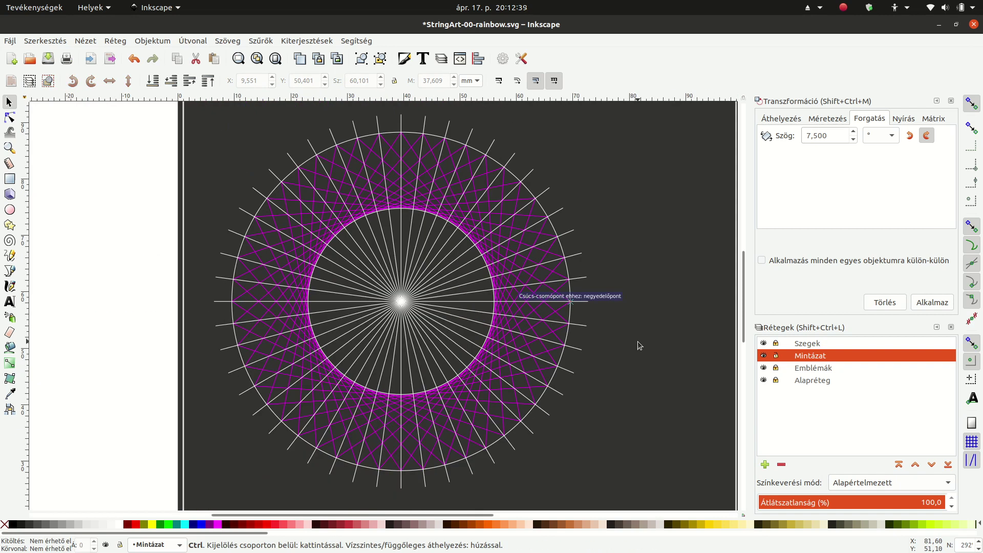
{"action": "scroll", "coordinate": [637, 340], "scroll_direction": "down", "scroll_amount": 1, "text": "ctrl"}
{"action": "left_click", "coordinate": [763, 343]}
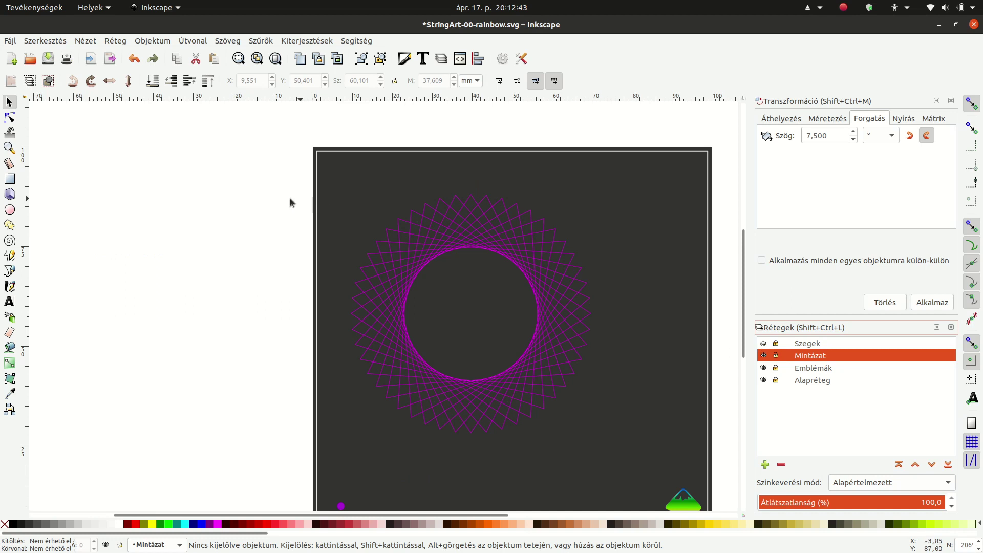
- Combine the four magenta string paths into one path
{"action": "left_click_drag", "start_coordinate": [200, 151], "coordinate": [614, 458]}
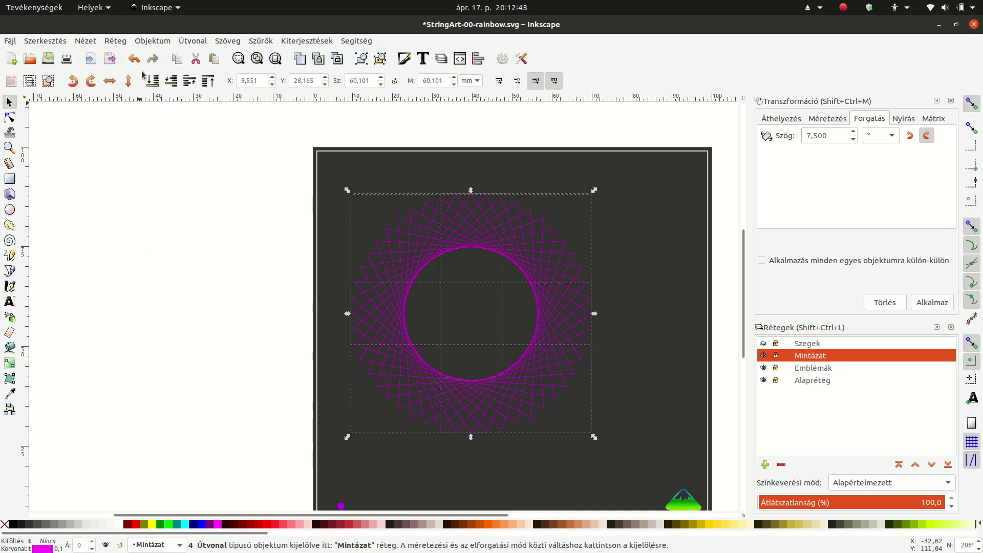
{"action": "left_click", "coordinate": [183, 42]}
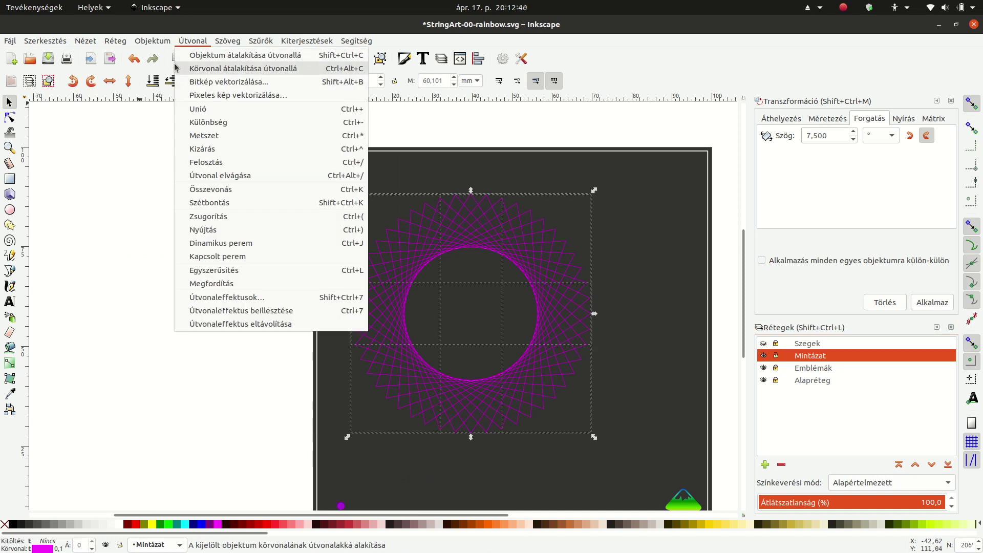
{"action": "left_click", "coordinate": [255, 191]}
- Set the Transform rotation to 2.5° and add two duplicates, each rotated a further 2.5°
{"action": "left_click", "coordinate": [839, 136]}
{"action": "type", "text": "2,5"}
{"action": "key", "text": "Tab"}
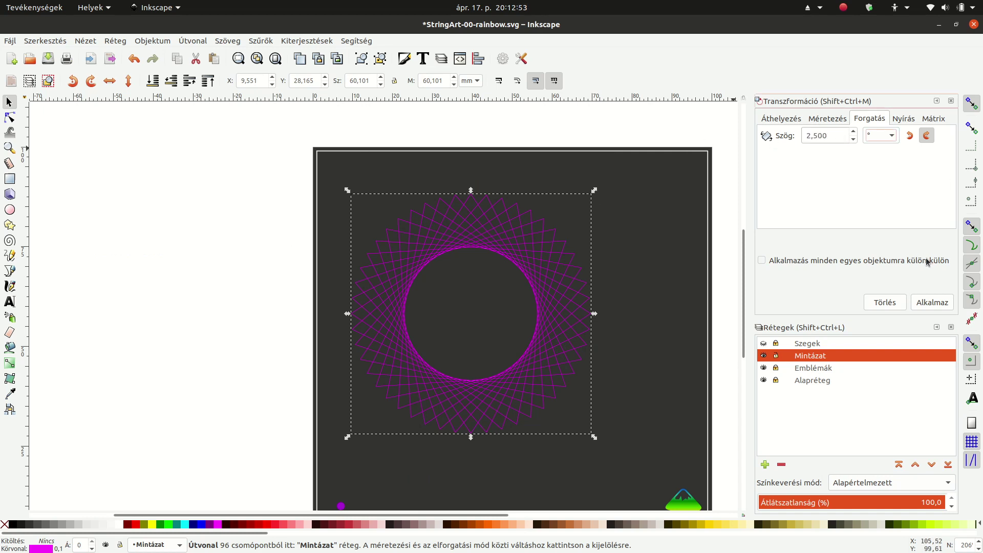
{"action": "left_click", "coordinate": [45, 41]}
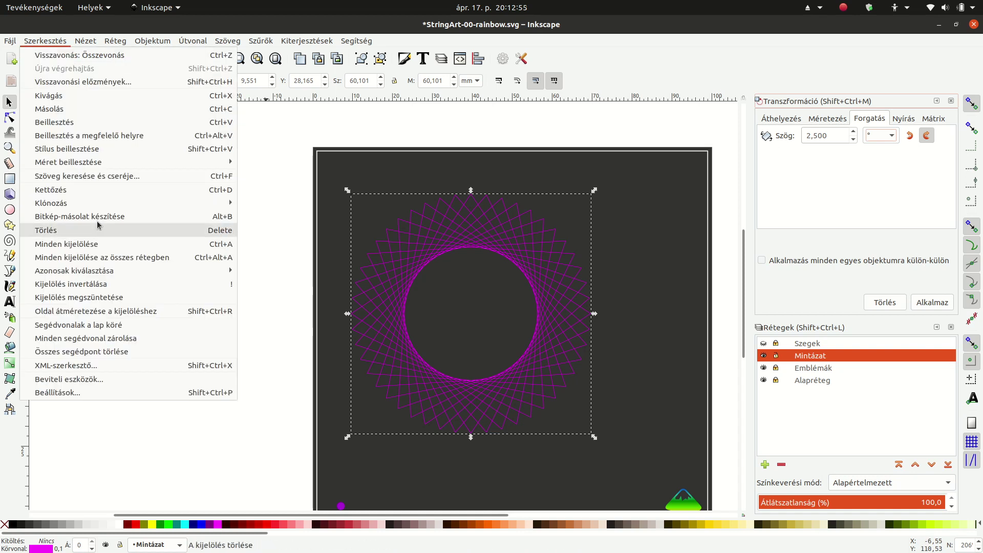
{"action": "left_click", "coordinate": [95, 189]}
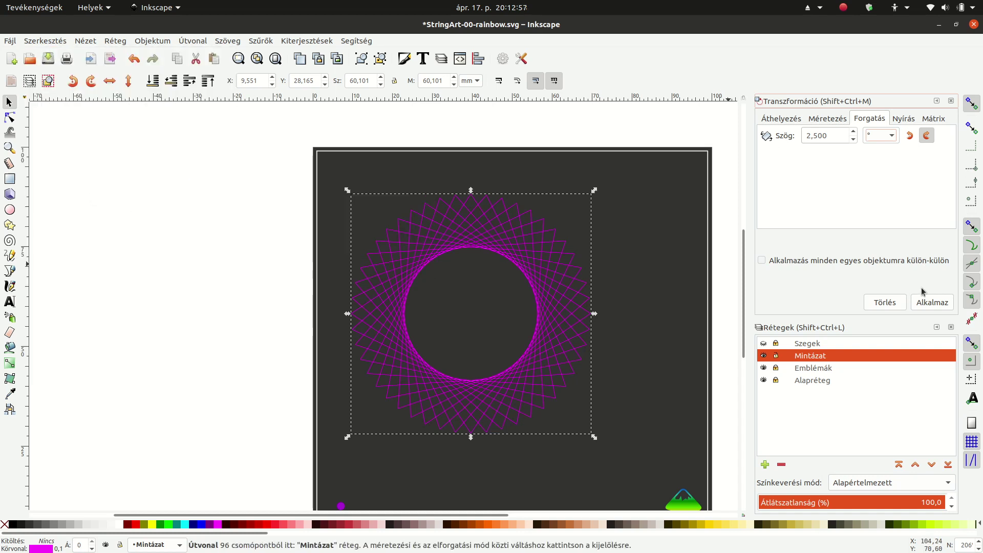
{"action": "left_click", "coordinate": [931, 303]}
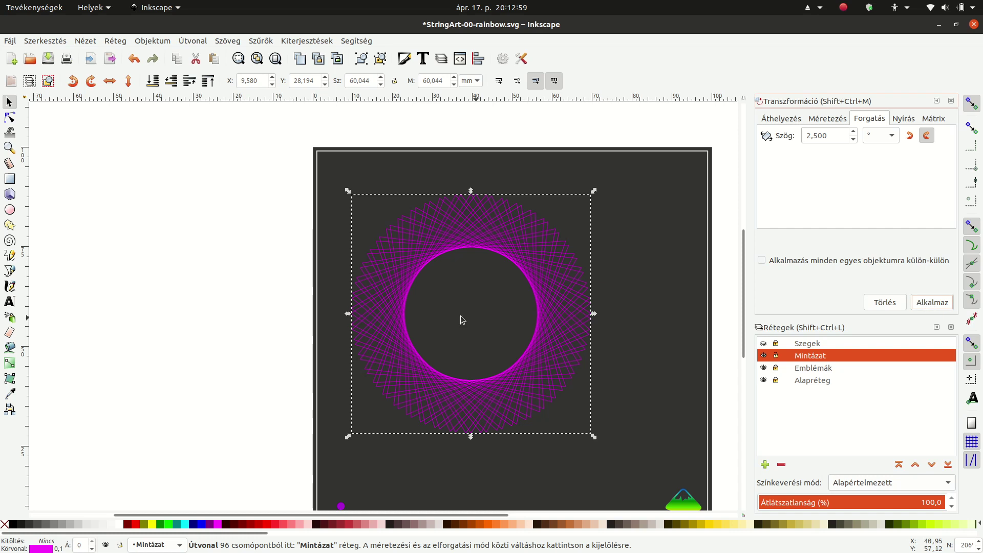
{"action": "left_click", "coordinate": [44, 41]}
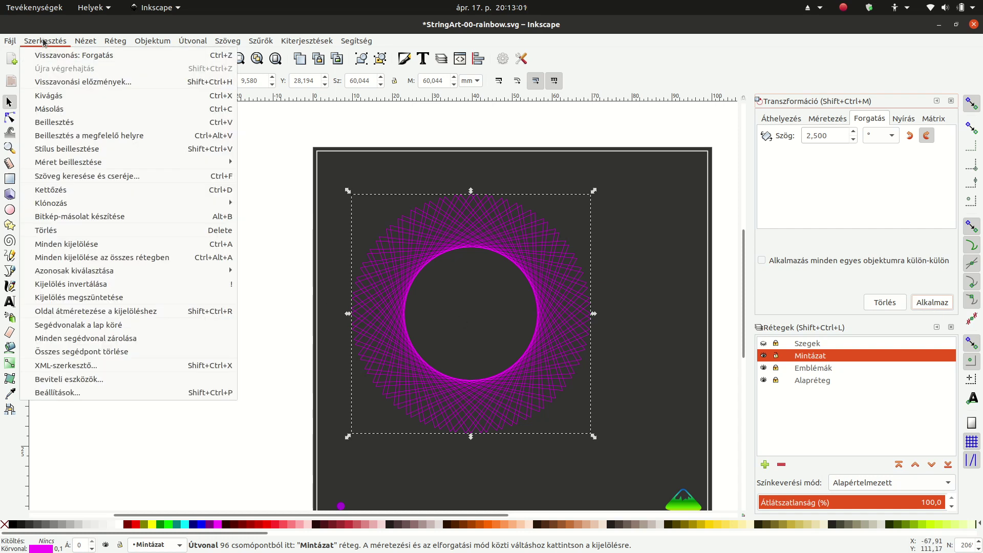
{"action": "left_click", "coordinate": [100, 193]}
{"action": "left_click", "coordinate": [935, 303]}
- Combine all three string copies into one dense ring path and deselect it
{"action": "left_click_drag", "start_coordinate": [229, 165], "coordinate": [627, 462]}
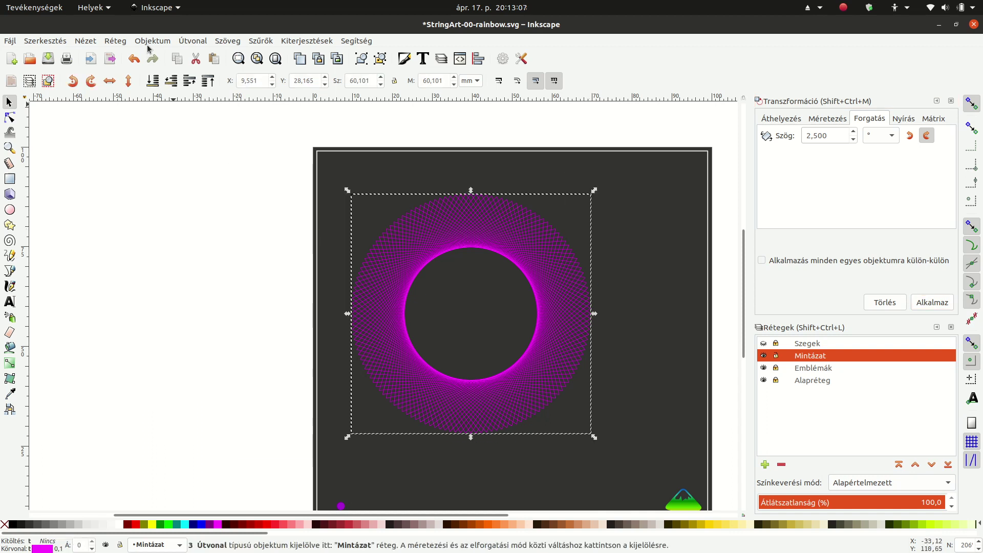
{"action": "left_click", "coordinate": [187, 43]}
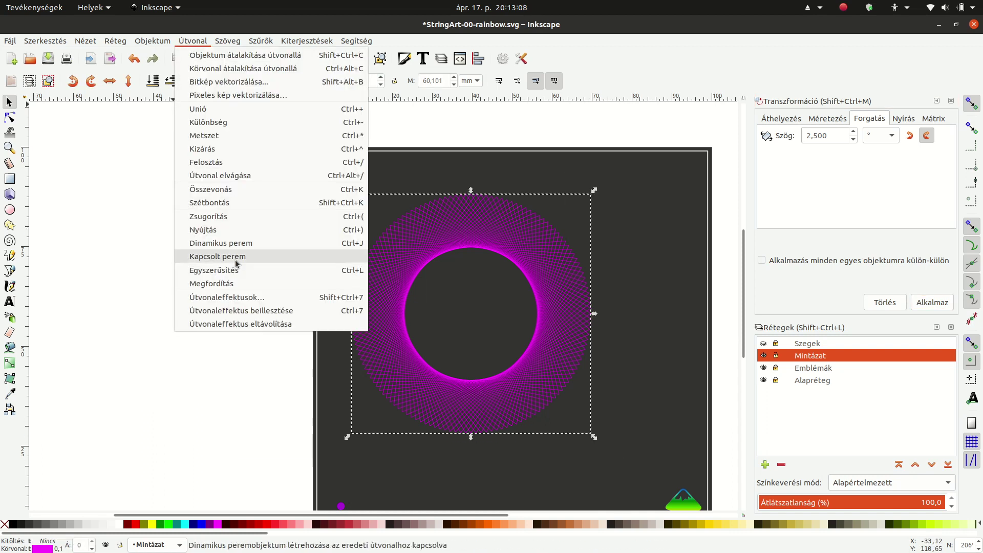
{"action": "left_click", "coordinate": [236, 189]}
{"action": "left_click", "coordinate": [161, 243]}
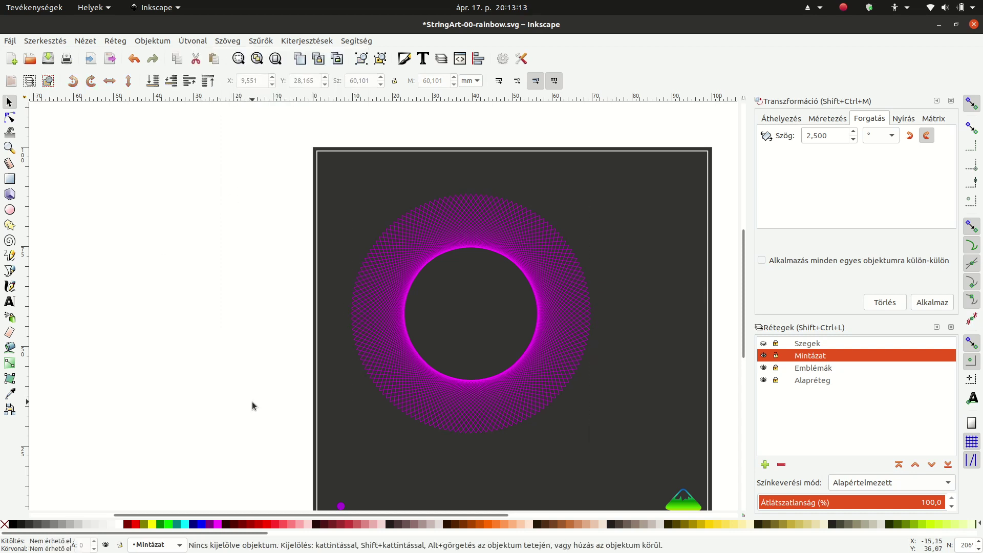
- Hide the magenta strings, switch to the Szegek layer, and delete its spoke lines, keeping both circles
{"action": "left_click", "coordinate": [763, 356]}
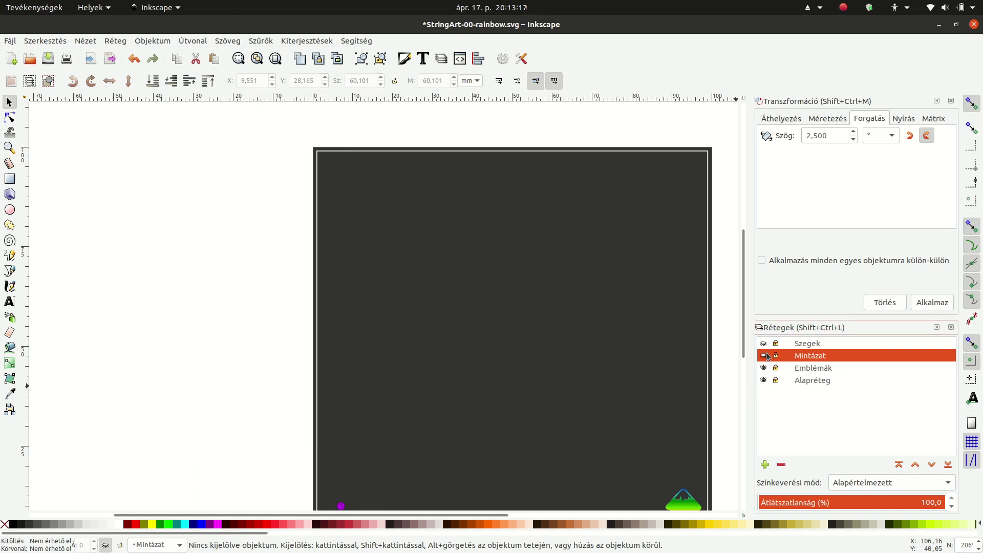
{"action": "left_click", "coordinate": [798, 345]}
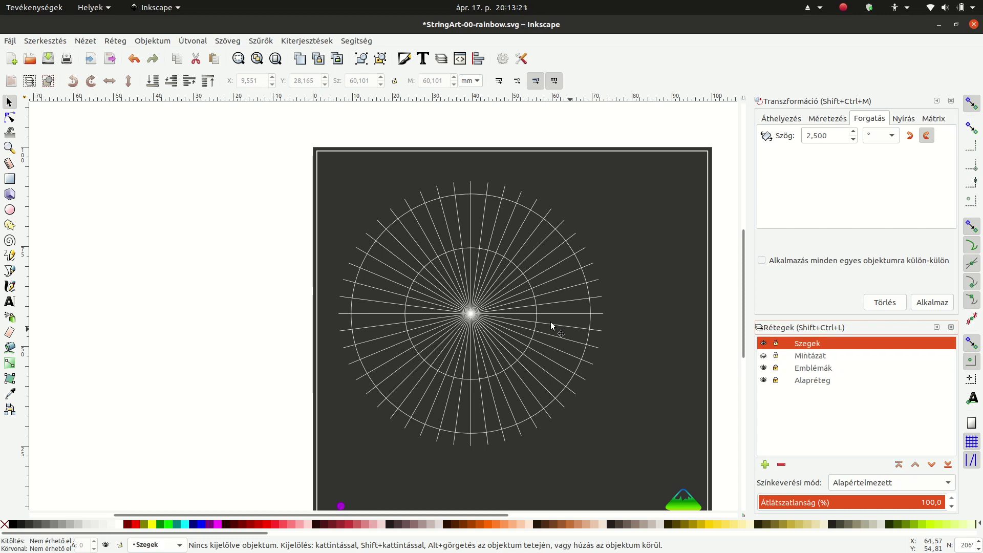
{"action": "key", "text": "ctrl+a"}
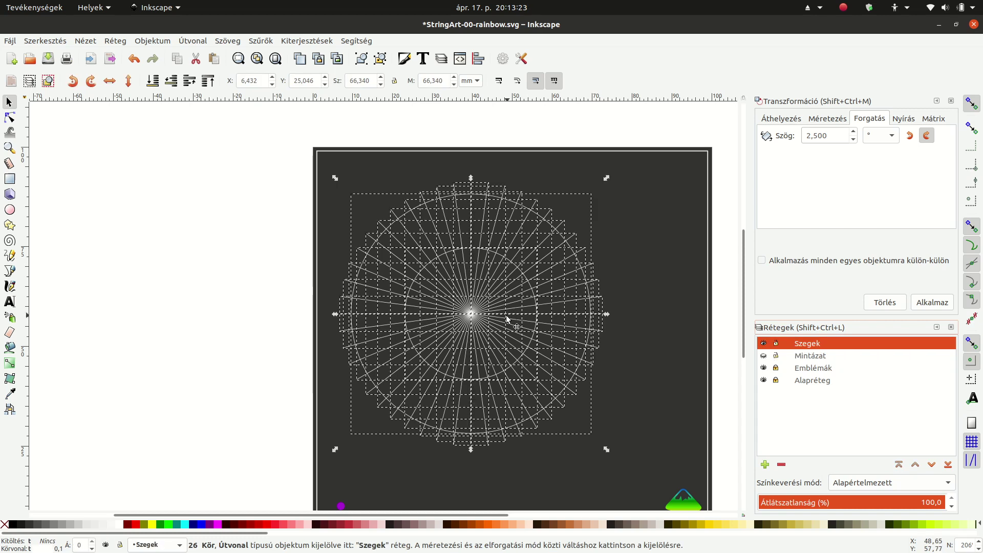
{"action": "scroll", "coordinate": [512, 307], "scroll_direction": "up", "scroll_amount": 4, "text": "ctrl"}
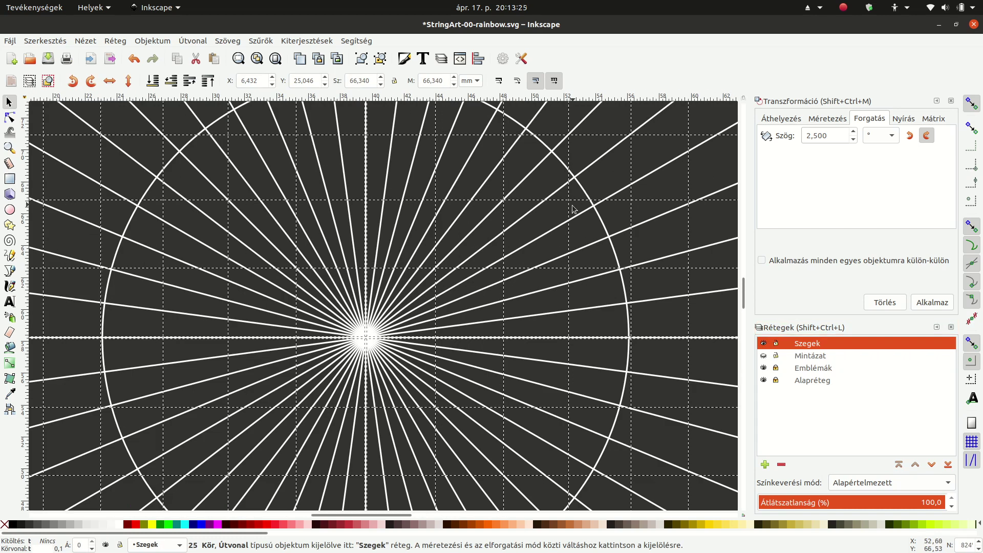
{"action": "scroll", "coordinate": [553, 236], "scroll_direction": "down", "scroll_amount": 4, "text": "ctrl"}
{"action": "scroll", "coordinate": [657, 150], "scroll_direction": "up", "scroll_amount": 2, "text": "ctrl"}
{"action": "scroll", "coordinate": [656, 149], "scroll_direction": "up", "scroll_amount": 2, "text": "ctrl"}
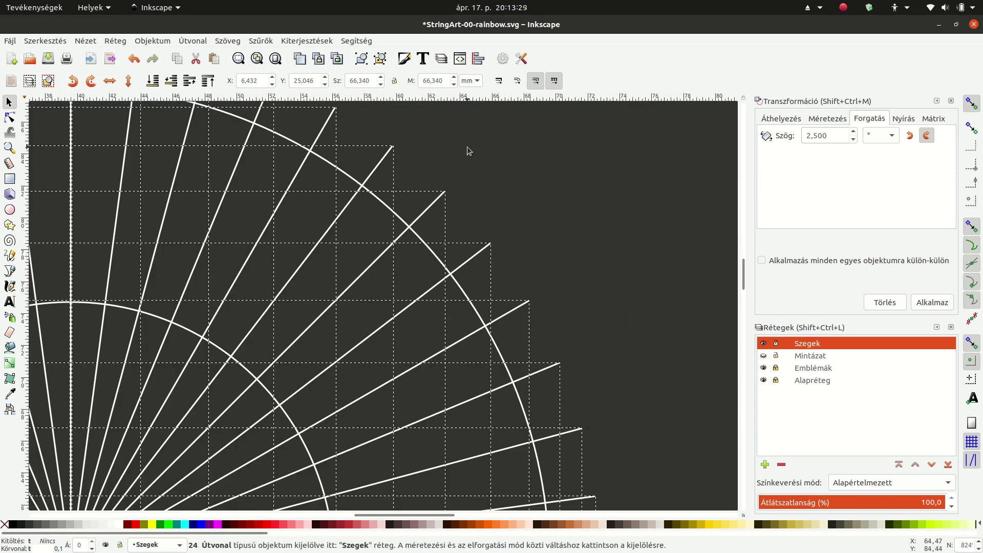
{"action": "key", "text": "Delete"}
- Duplicate both guide circles, shift the copy right against the inner circle's edge, then select all four
{"action": "key", "text": "5"}
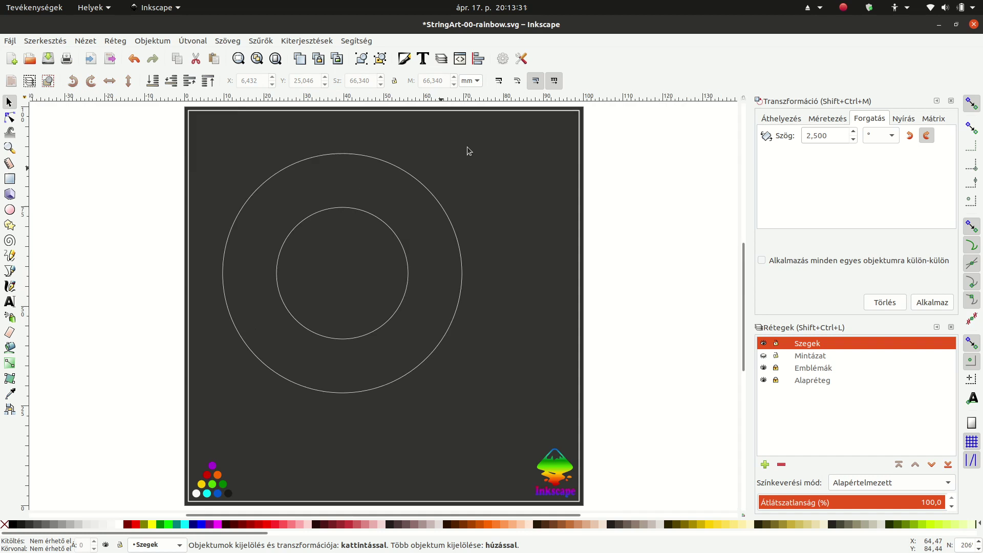
{"action": "left_click_drag", "start_coordinate": [148, 149], "coordinate": [561, 419]}
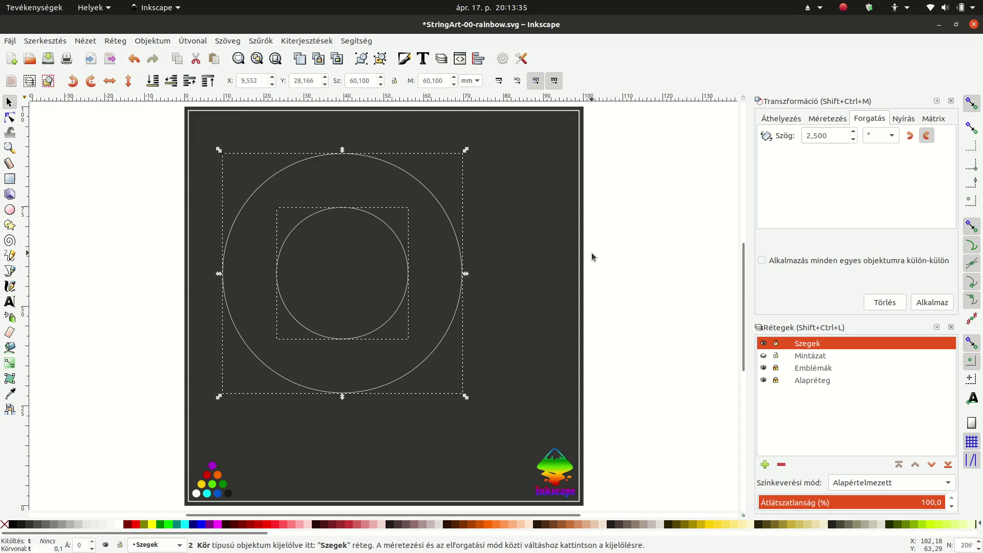
{"action": "left_click", "coordinate": [45, 40]}
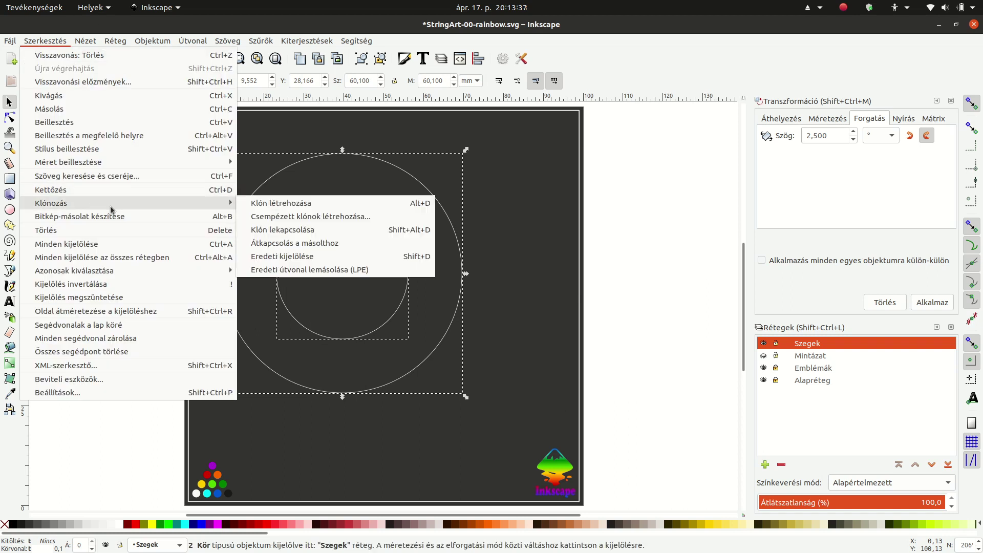
{"action": "left_click", "coordinate": [106, 195]}
{"action": "scroll", "coordinate": [322, 277], "scroll_direction": "up", "scroll_amount": 2, "text": "ctrl"}
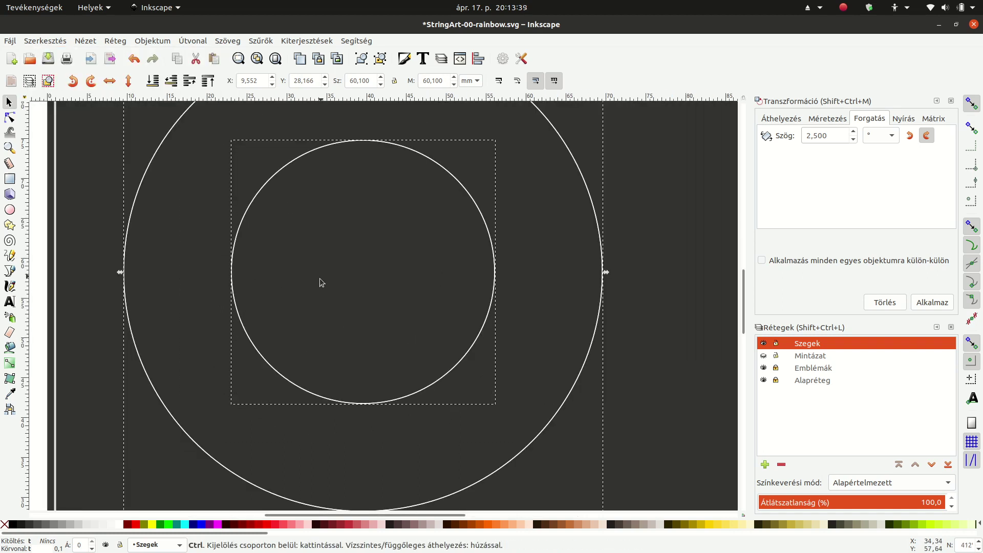
{"action": "left_click_drag", "start_coordinate": [233, 281], "coordinate": [494, 281]}
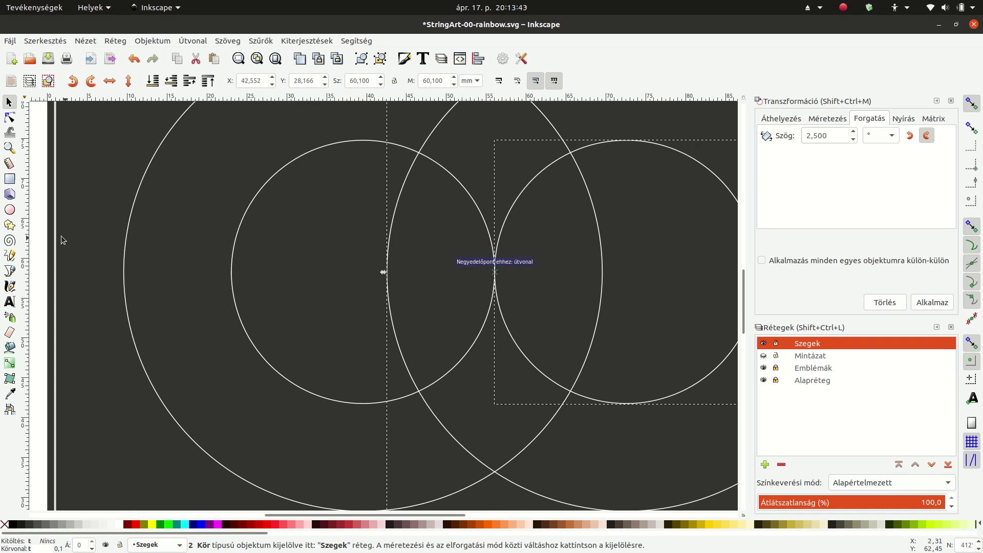
{"action": "left_click", "coordinate": [192, 270]}
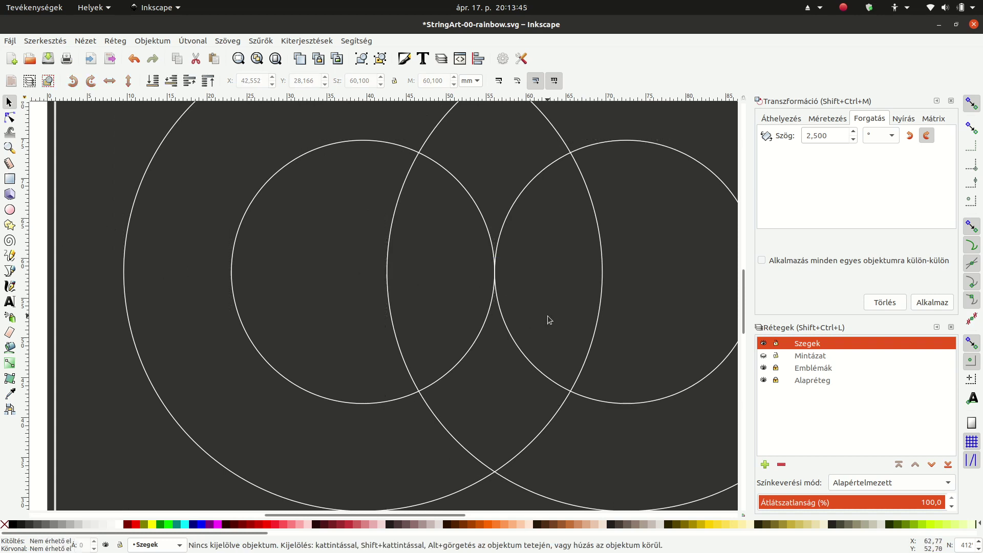
{"action": "key", "text": "5"}
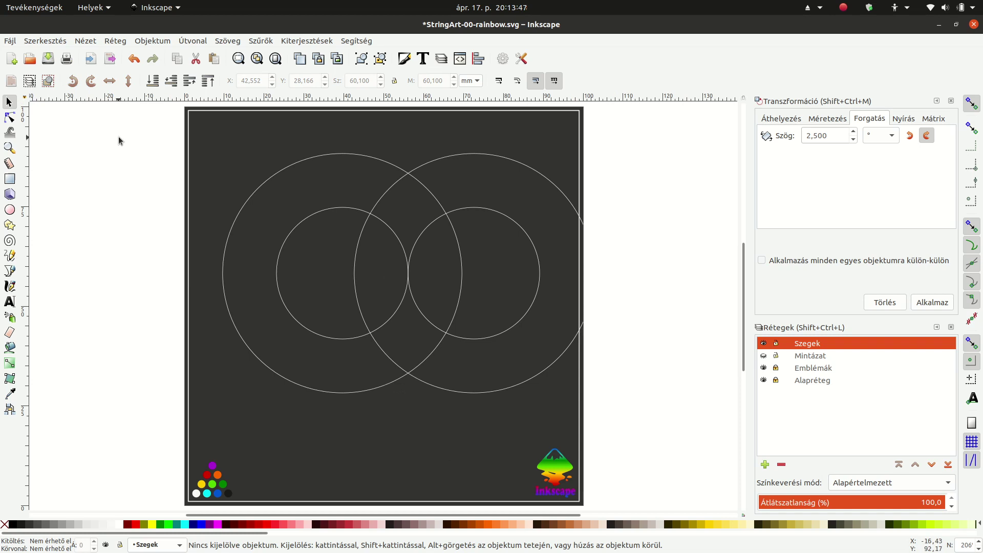
{"action": "left_click_drag", "start_coordinate": [124, 128], "coordinate": [653, 407]}
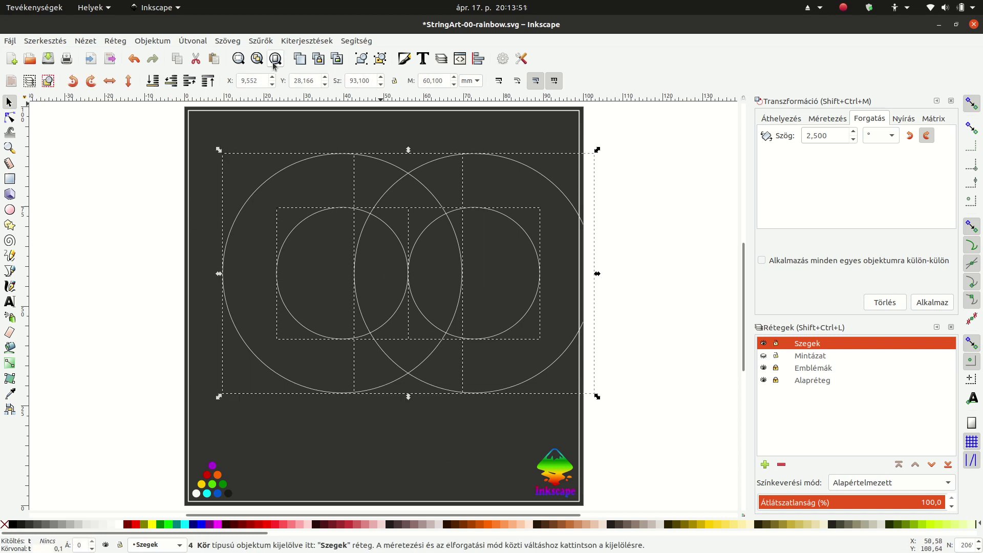
- Group the four guide circles, centre the group on the page, and close the Transform and Align panels
{"action": "left_click", "coordinate": [361, 59]}
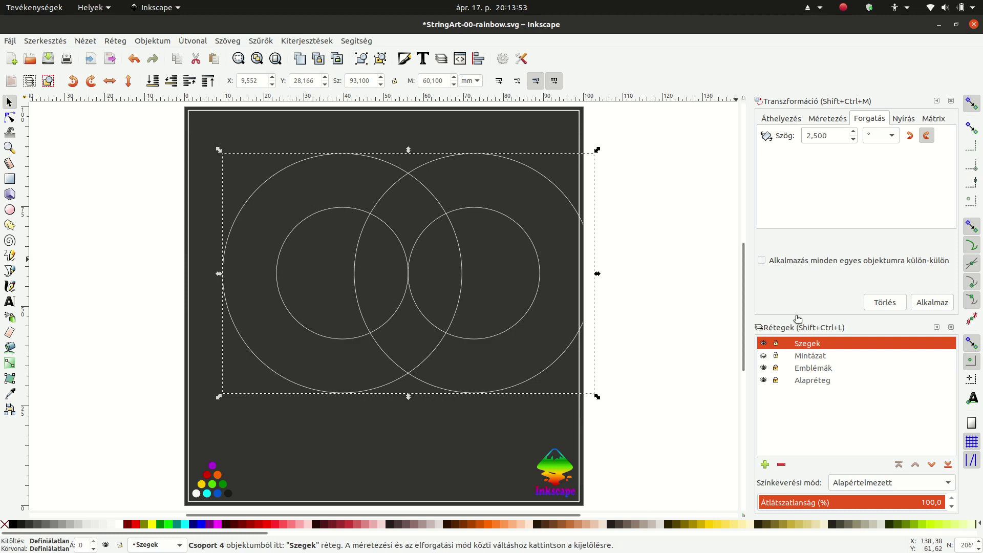
{"action": "left_click", "coordinate": [477, 61]}
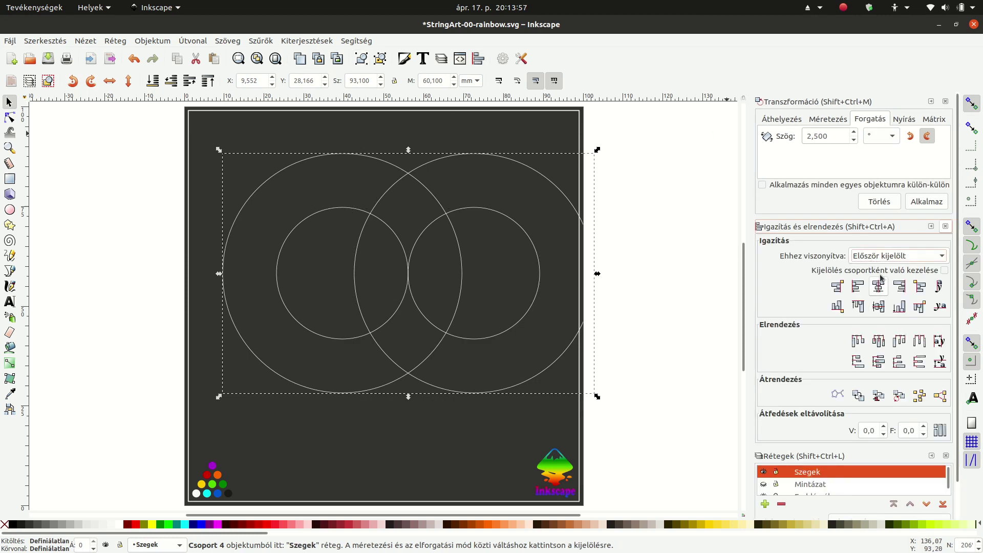
{"action": "left_click", "coordinate": [879, 259]}
{"action": "left_click", "coordinate": [881, 302]}
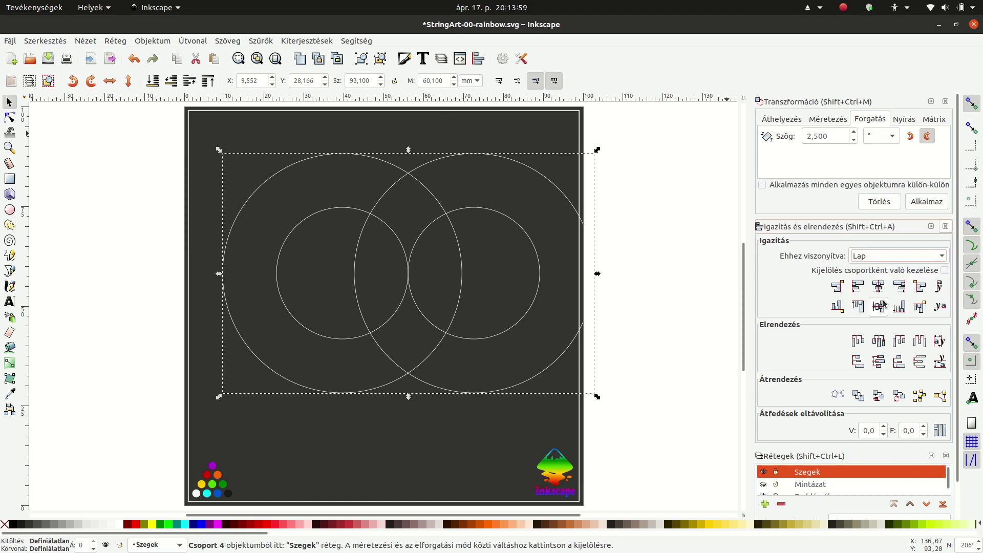
{"action": "left_click", "coordinate": [878, 286]}
{"action": "left_click", "coordinate": [878, 307]}
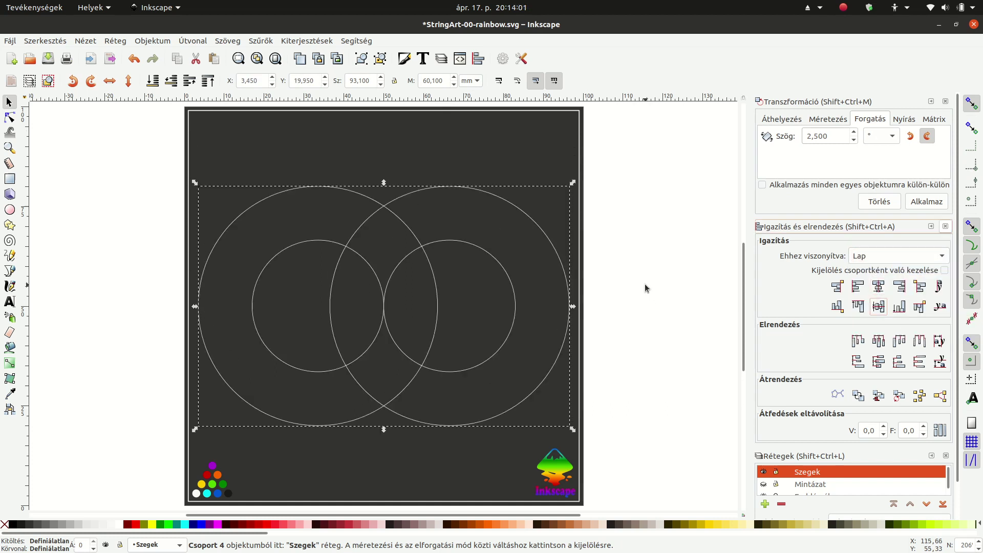
{"action": "left_click", "coordinate": [627, 302]}
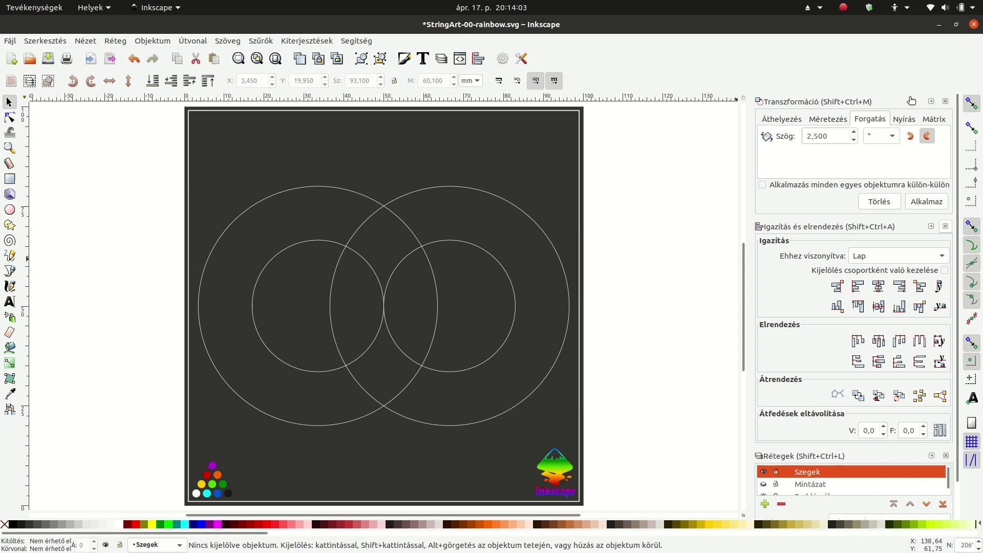
{"action": "left_click", "coordinate": [945, 101]}
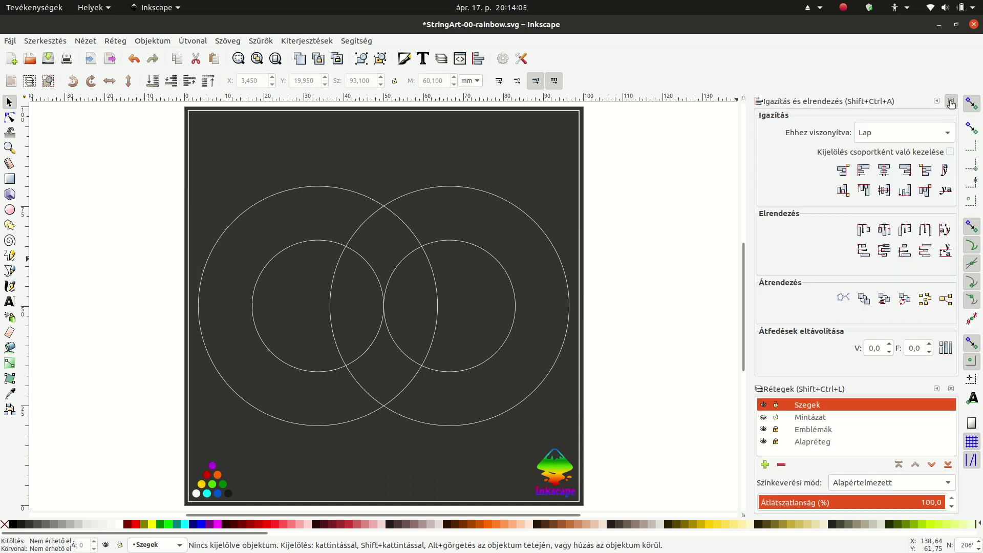
{"action": "left_click", "coordinate": [950, 102]}
- Show the Mintázat layer and centre the magenta ring on the large left circle, relative to first selected
{"action": "left_click", "coordinate": [768, 129]}
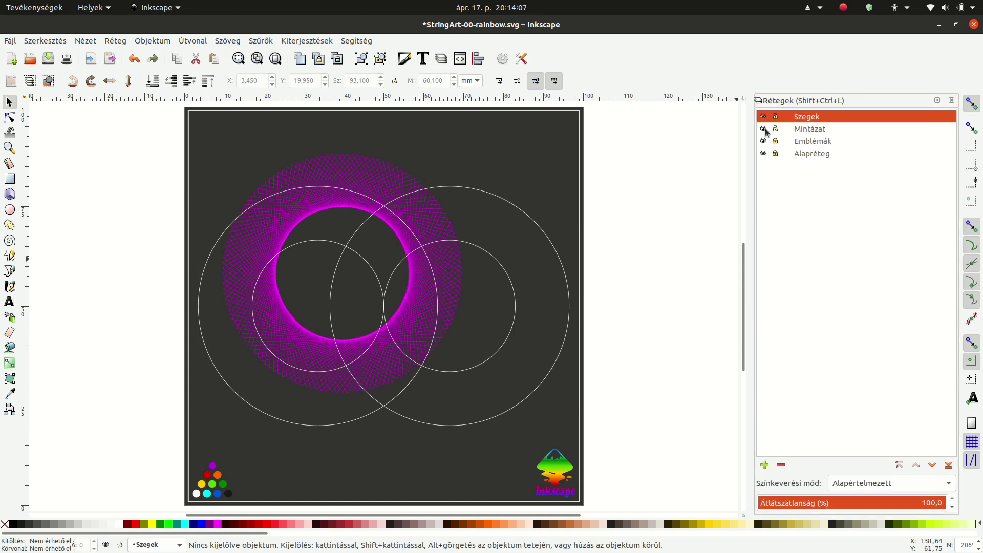
{"action": "key", "text": "ctrl+a"}
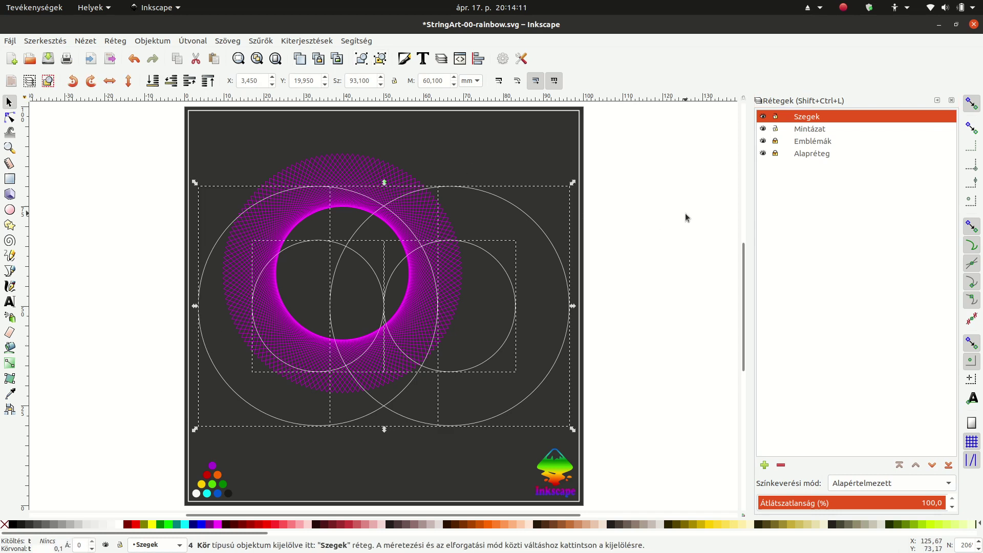
{"action": "key", "text": "Escape"}
{"action": "left_click", "coordinate": [197, 302]}
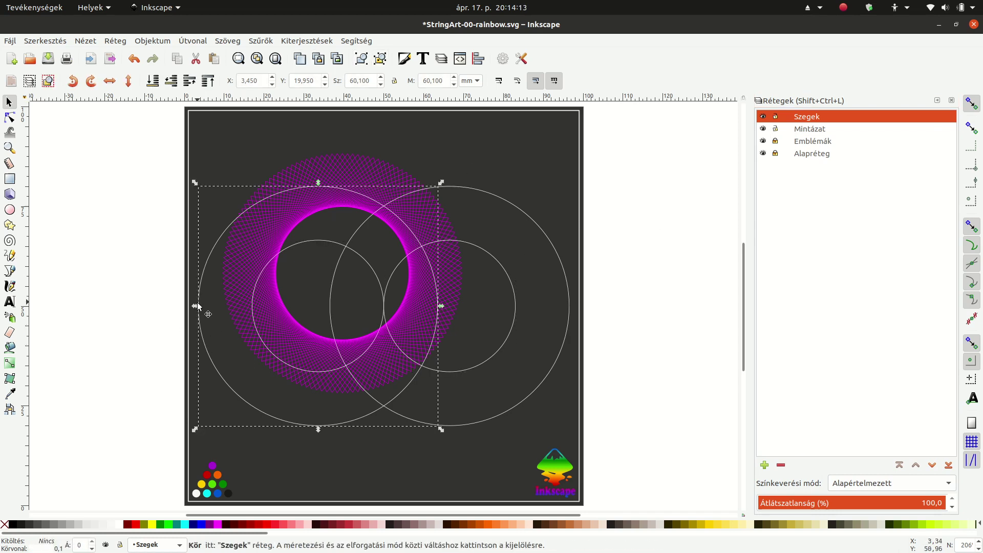
{"action": "left_click", "coordinate": [366, 166], "text": "shift"}
{"action": "left_click", "coordinate": [478, 58]}
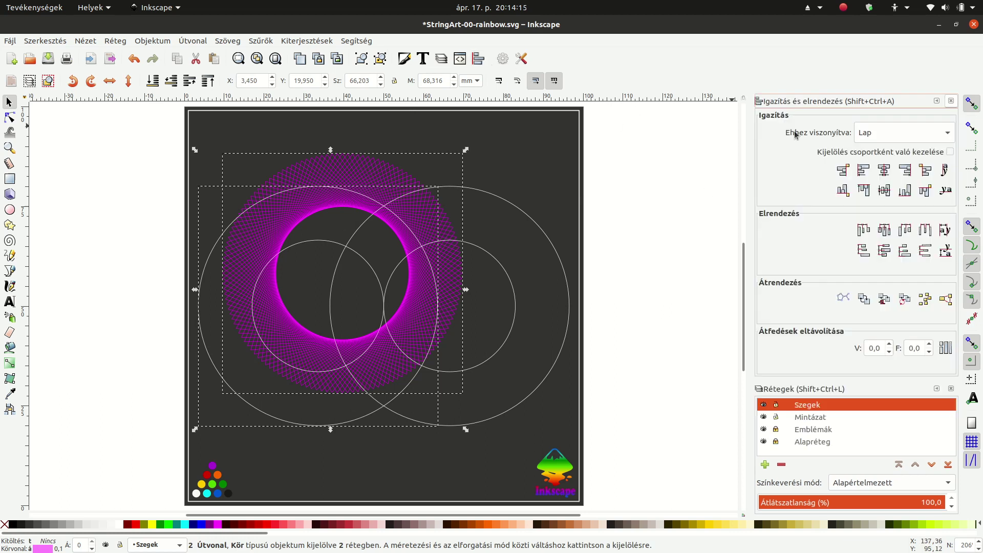
{"action": "left_click", "coordinate": [885, 133]}
{"action": "left_click", "coordinate": [883, 169]}
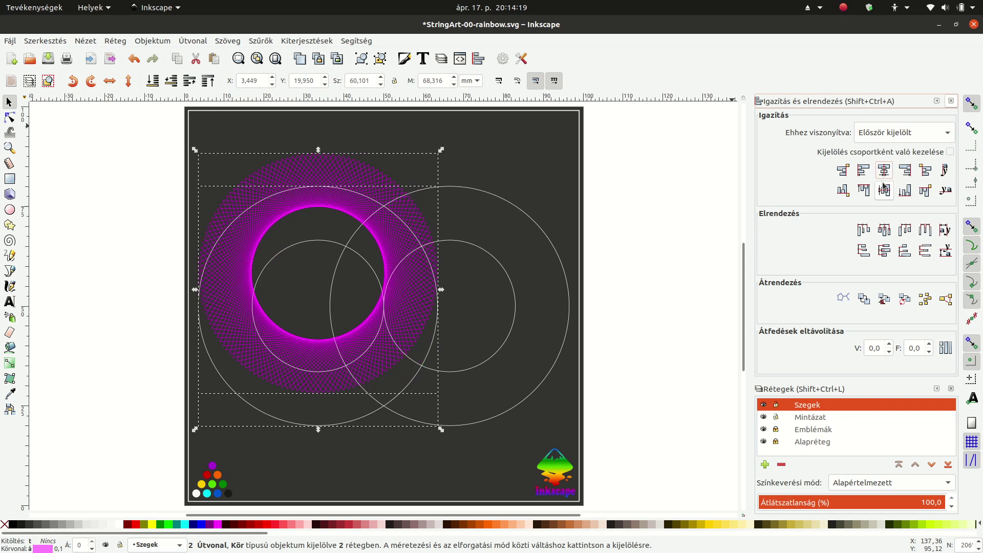
{"action": "left_click", "coordinate": [883, 190]}
- Rename the Mintázat layer to 'Mintázat #1'
{"action": "left_click", "coordinate": [94, 306]}
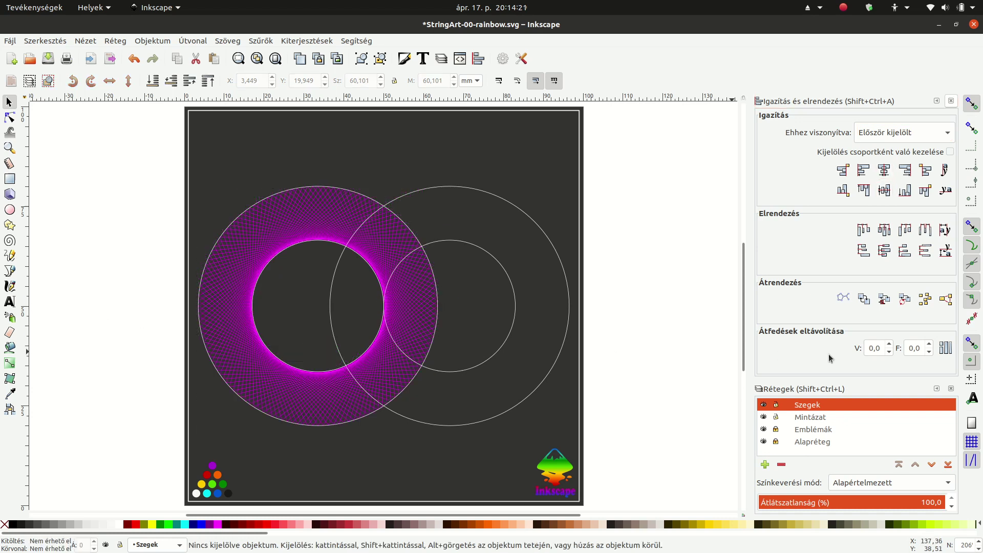
{"action": "double_click", "coordinate": [821, 416]}
{"action": "left_click", "coordinate": [836, 416]}
{"action": "type", "text": "#1"}
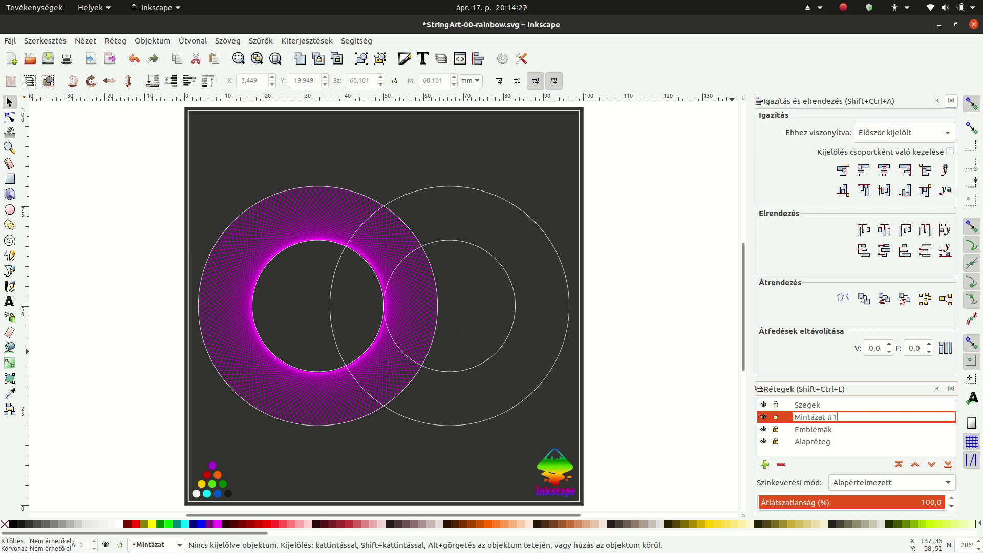
{"action": "key", "text": "Return"}
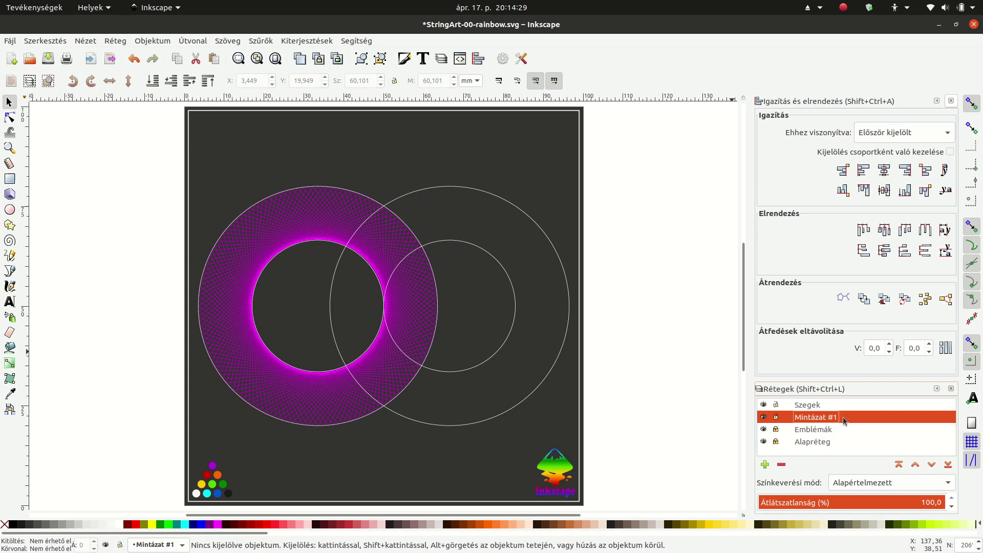
- Add a new 'Mintázat #2' layer, then select the magenta ring on Mintázat #1
{"action": "left_click", "coordinate": [764, 465]}
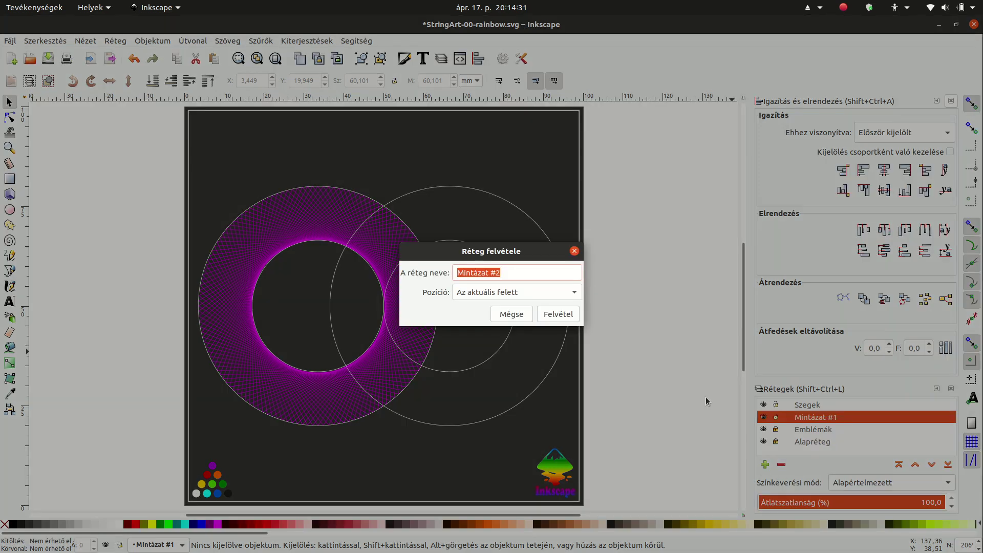
{"action": "left_click", "coordinate": [563, 316]}
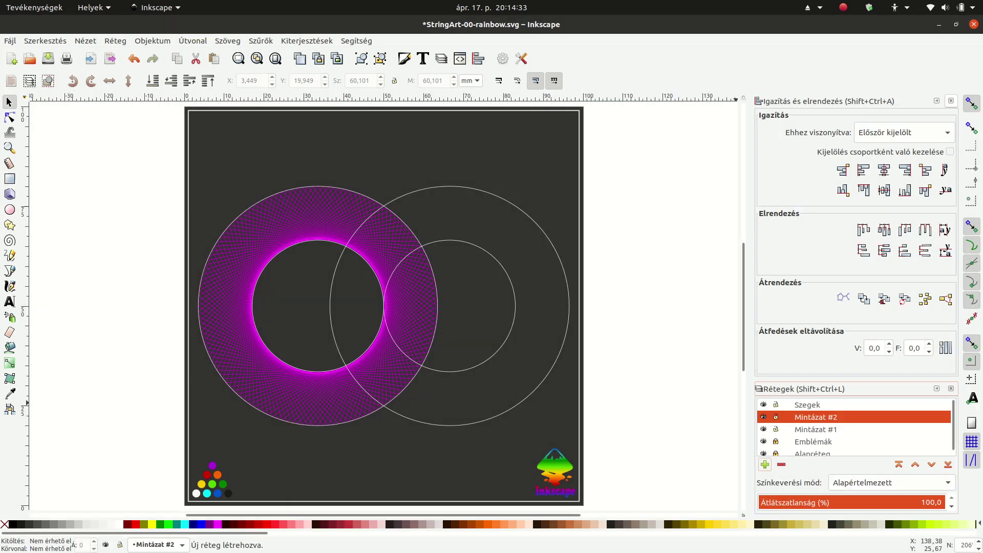
{"action": "left_click", "coordinate": [951, 101]}
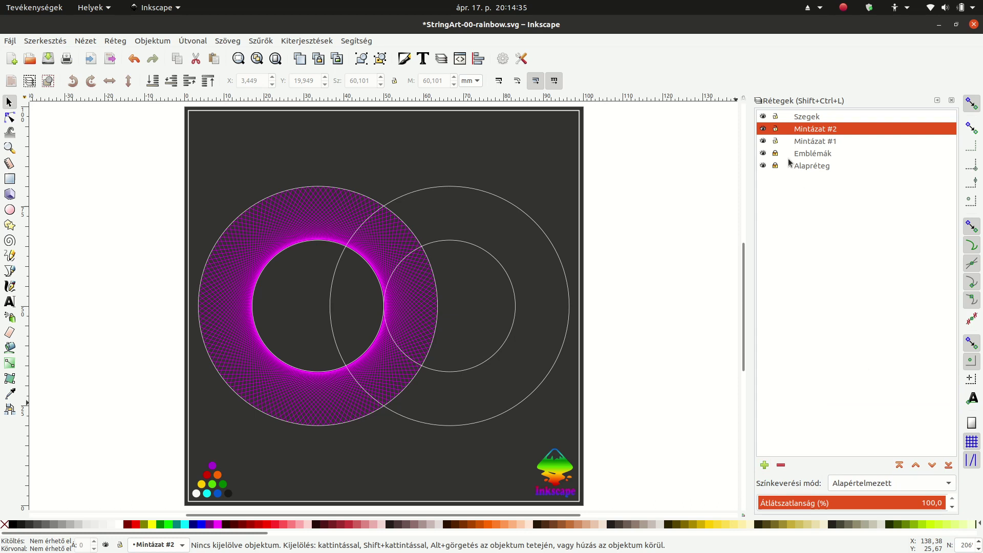
{"action": "left_click", "coordinate": [800, 142]}
{"action": "left_click", "coordinate": [307, 239]}
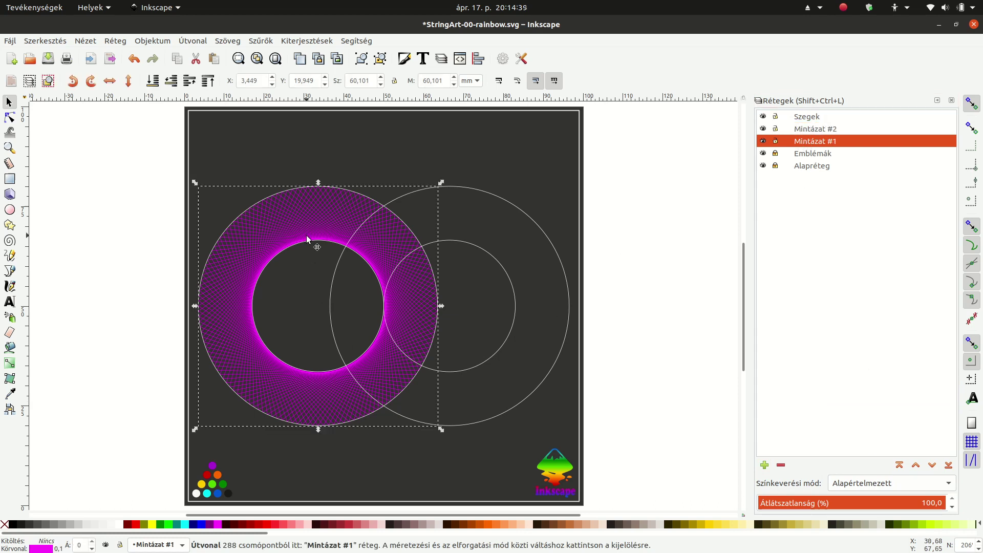
- Duplicate the magenta ring in place and give the copy a yellow stroke
{"action": "left_click", "coordinate": [52, 43]}
{"action": "mouse_move", "coordinate": [92, 203]}
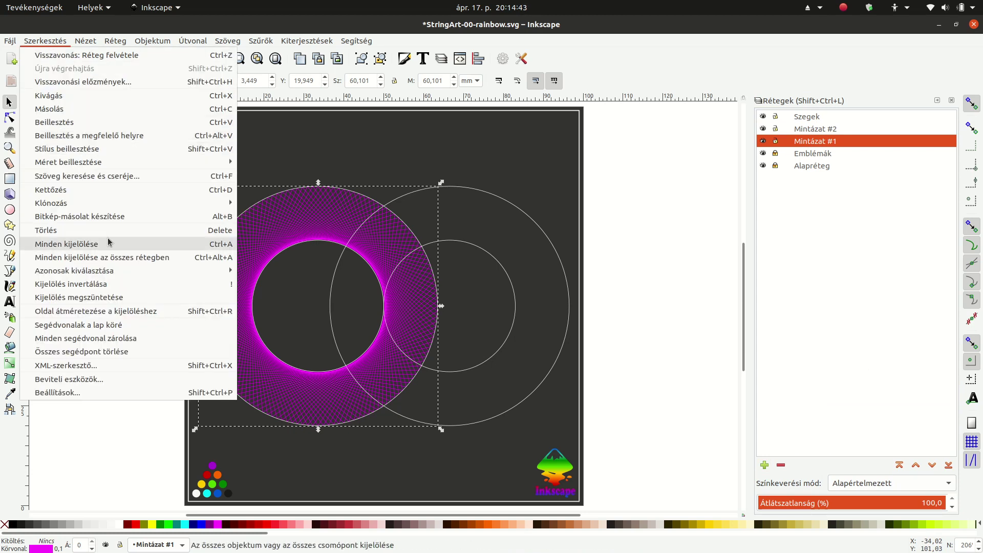
{"action": "left_click", "coordinate": [115, 189]}
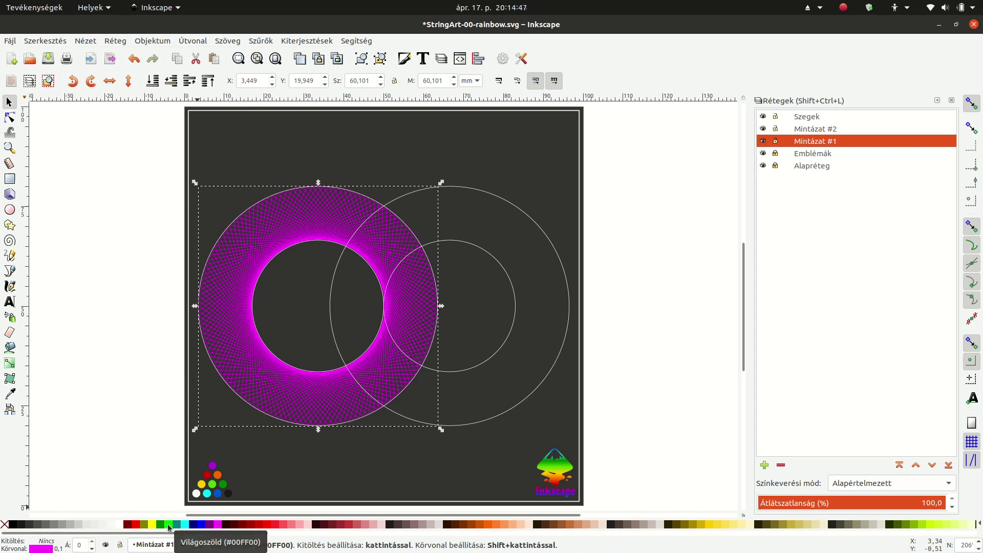
{"action": "right_click", "coordinate": [709, 527]}
{"action": "left_click", "coordinate": [755, 476]}
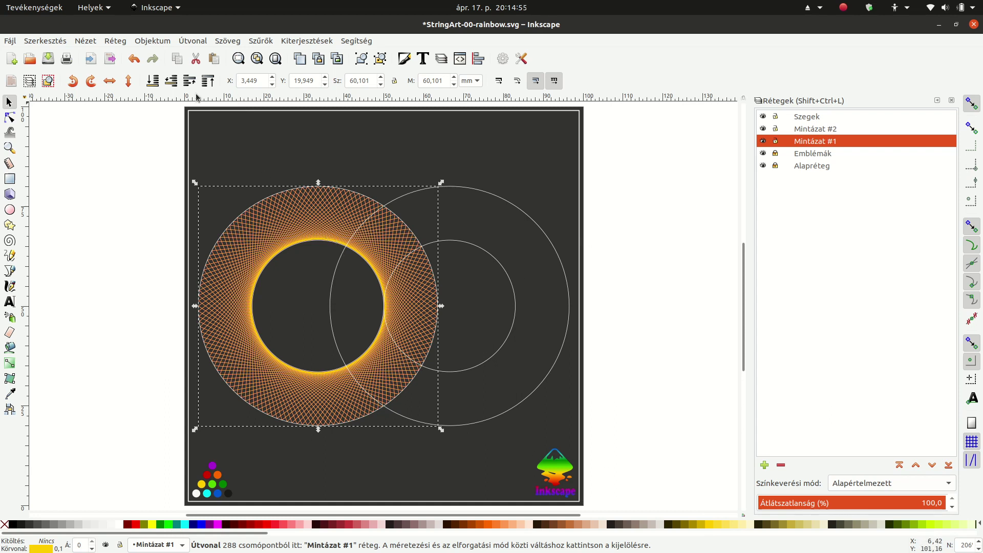
- Move the yellow copy to the Mintázat #2 layer and hide Mintázat #1
{"action": "left_click", "coordinate": [137, 41]}
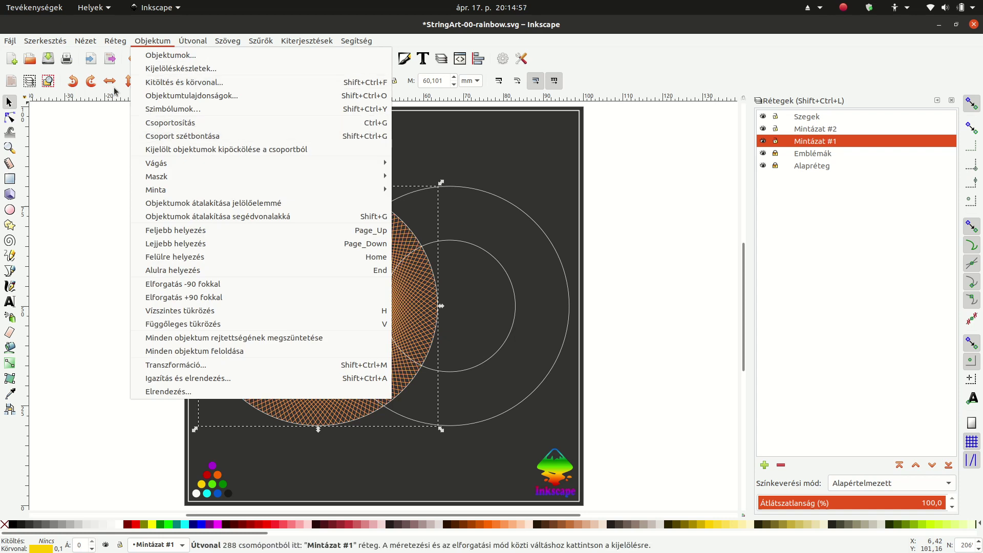
{"action": "mouse_move", "coordinate": [116, 41]}
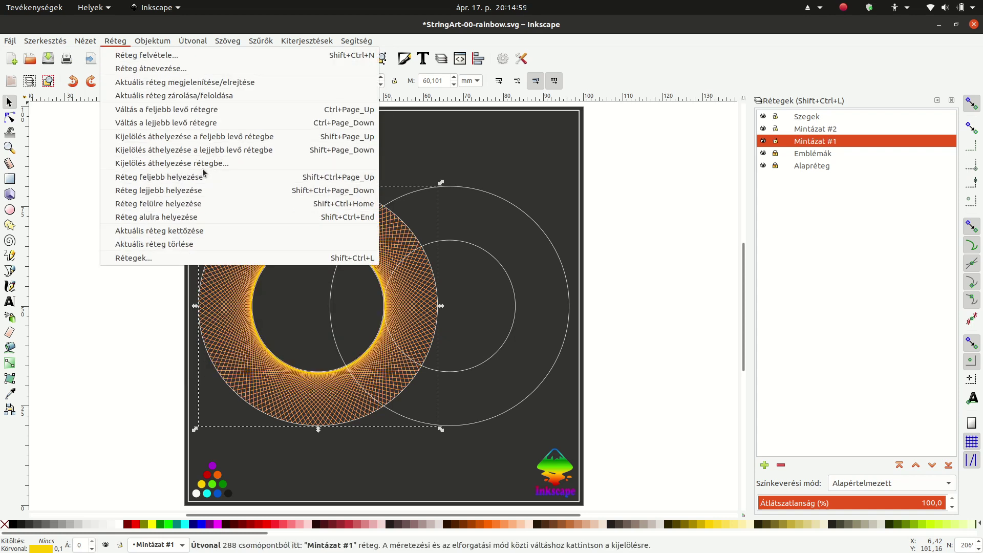
{"action": "left_click", "coordinate": [202, 163]}
{"action": "left_click", "coordinate": [510, 257]}
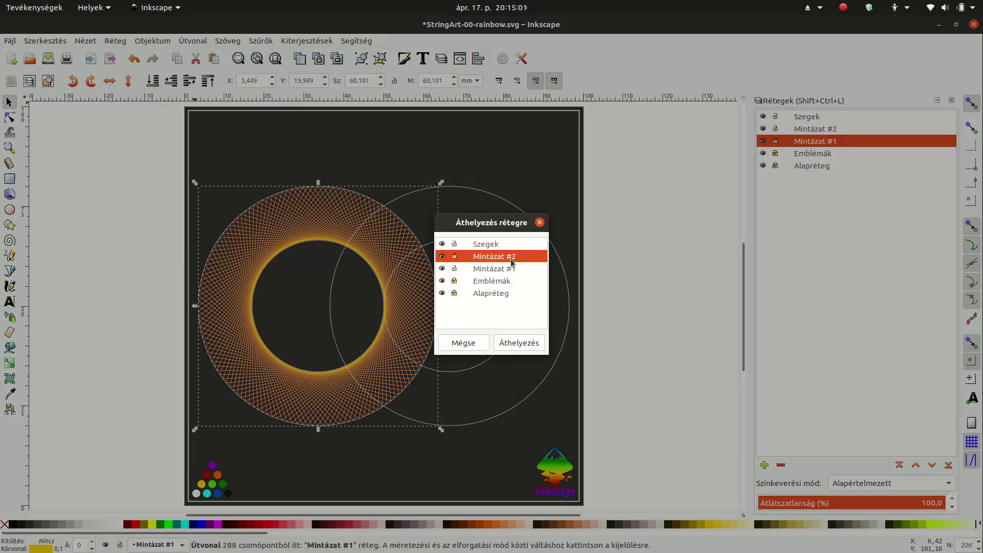
{"action": "left_click", "coordinate": [512, 347]}
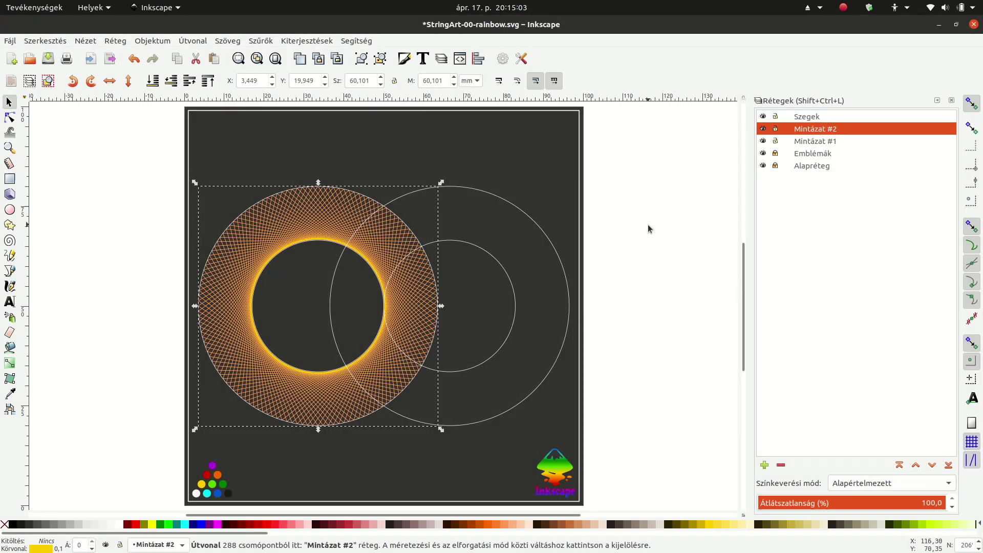
{"action": "left_click", "coordinate": [763, 142]}
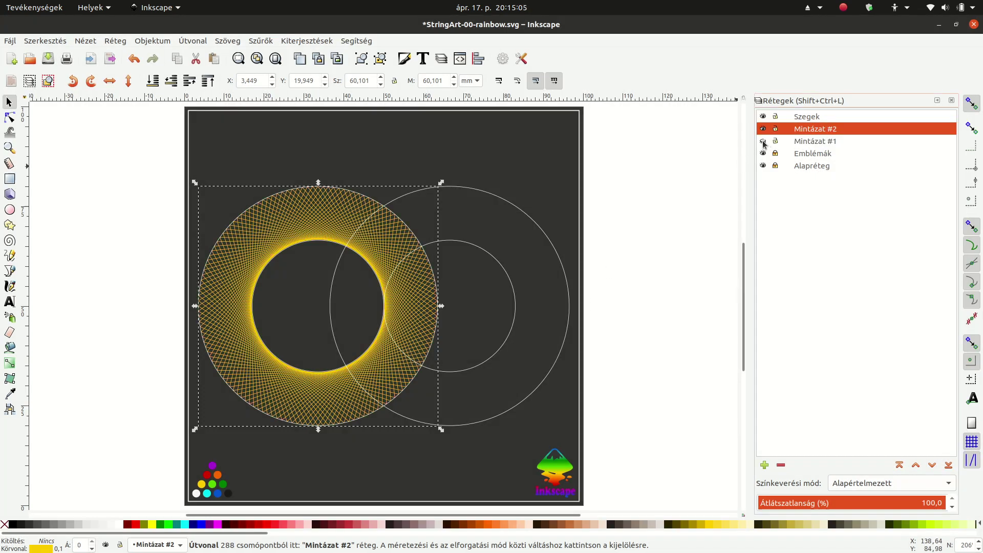
- Centre the yellow ring horizontally on the large right circle, then unhide the magenta Mintázat #1 ring
{"action": "left_click", "coordinate": [436, 191]}
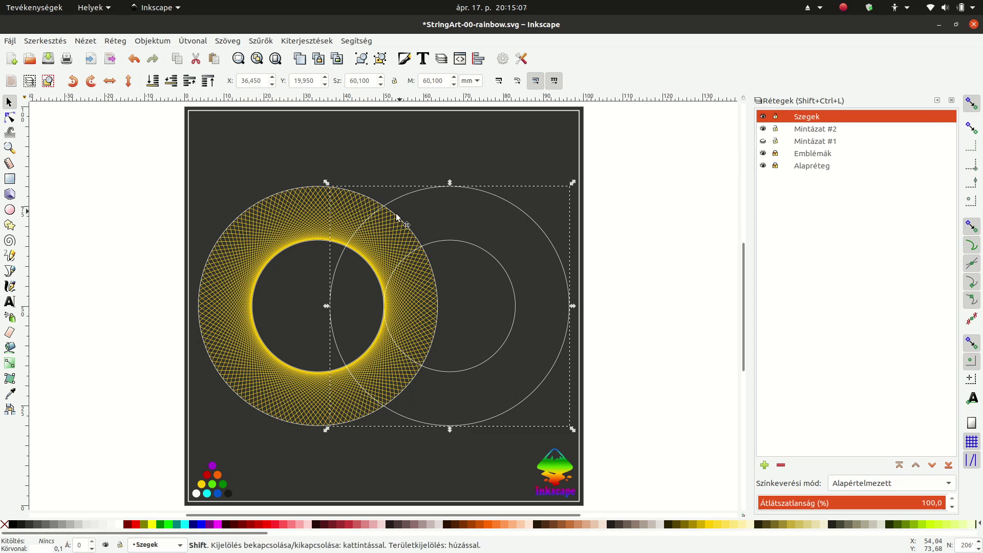
{"action": "left_click", "coordinate": [305, 233], "text": "shift"}
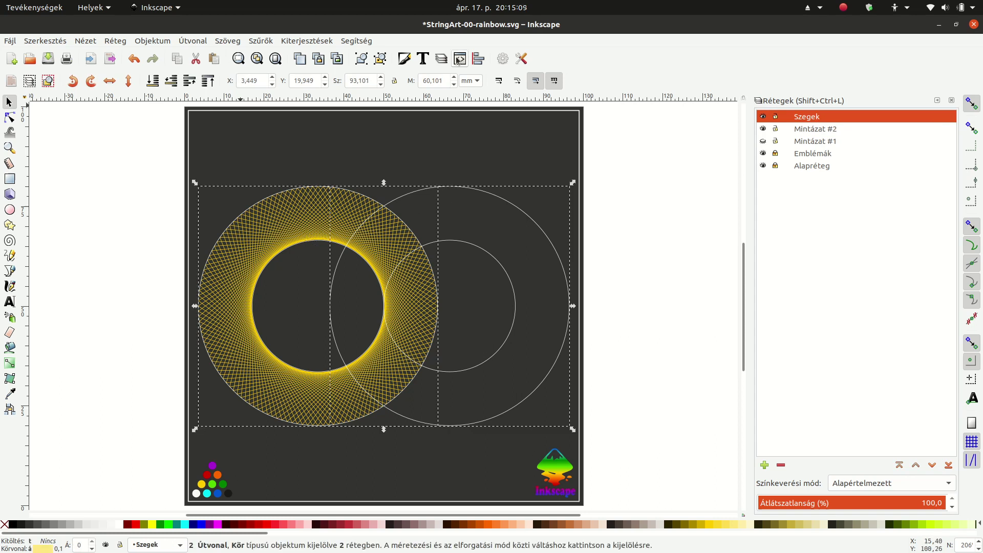
{"action": "left_click", "coordinate": [478, 58]}
{"action": "left_click", "coordinate": [884, 172]}
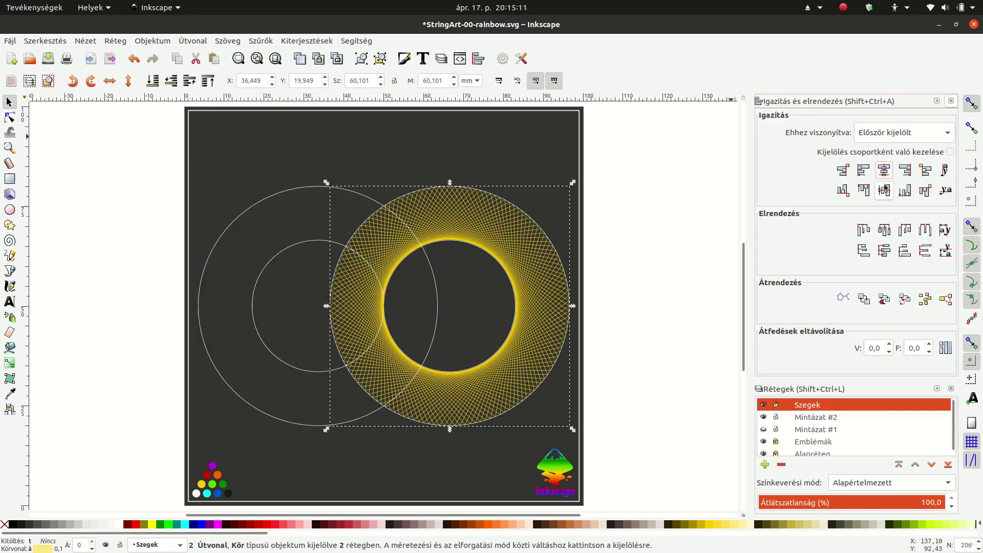
{"action": "left_click", "coordinate": [650, 227]}
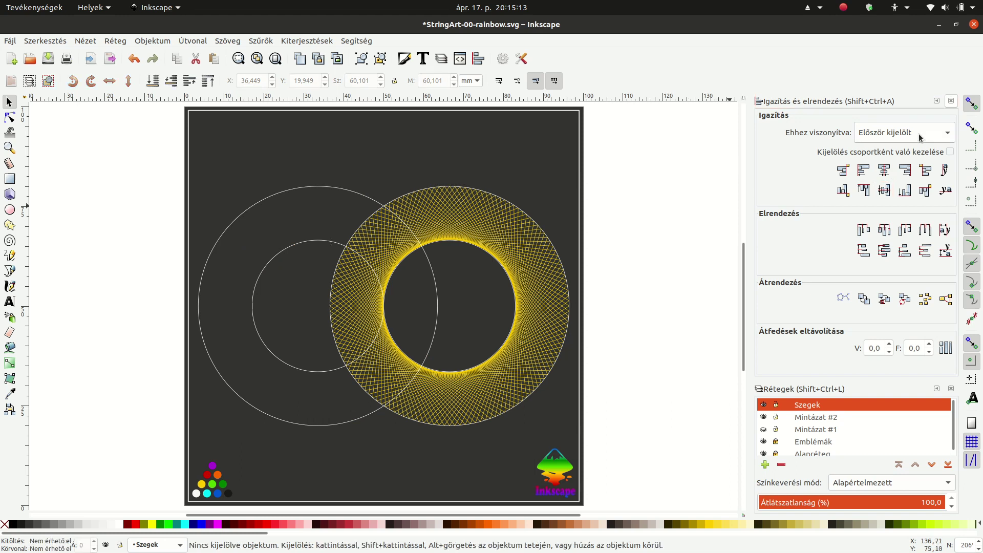
{"action": "left_click", "coordinate": [951, 101]}
{"action": "left_click", "coordinate": [763, 141]}
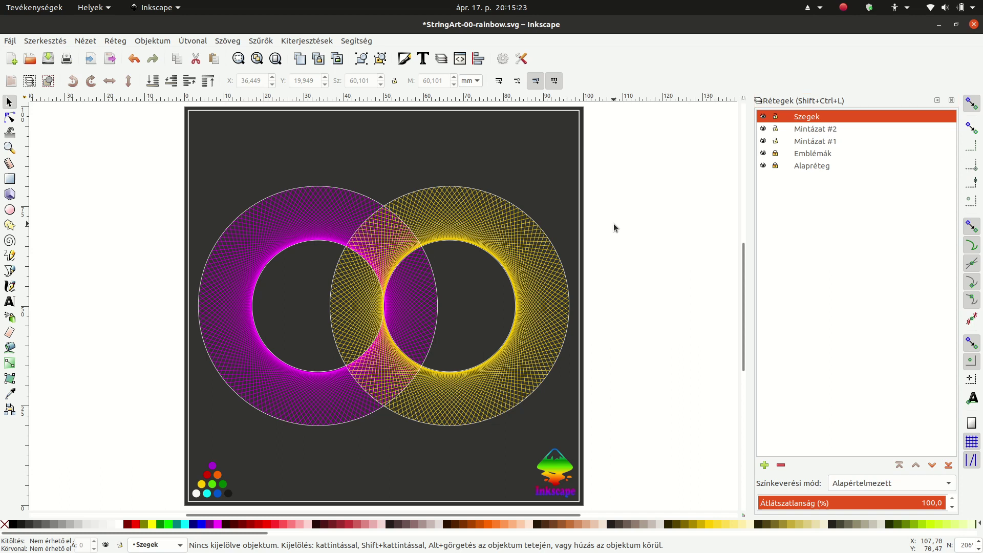
- Hide the yellow ring and combine the large and small right circles into one path
{"action": "left_click", "coordinate": [762, 129]}
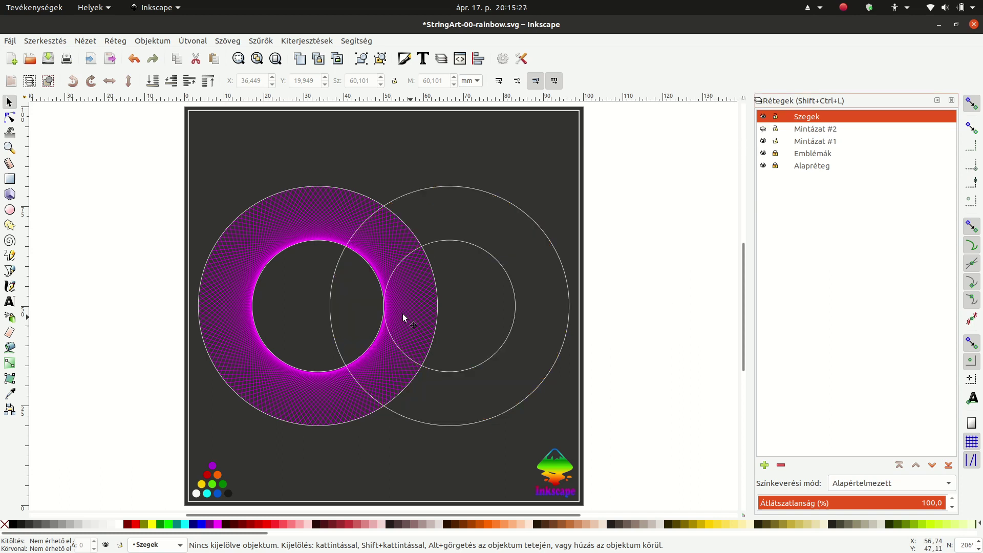
{"action": "left_click", "coordinate": [433, 192]}
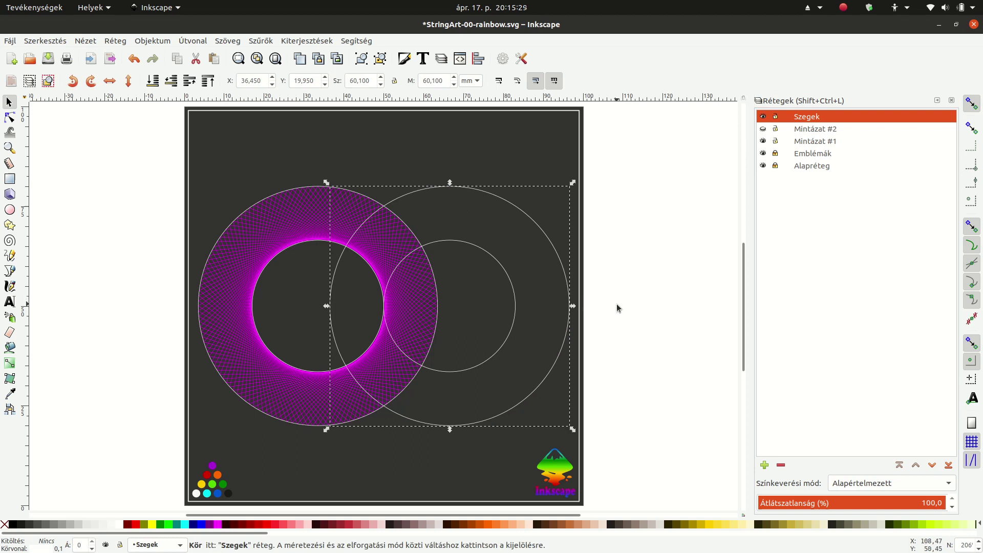
{"action": "left_click", "coordinate": [510, 329], "text": "shift"}
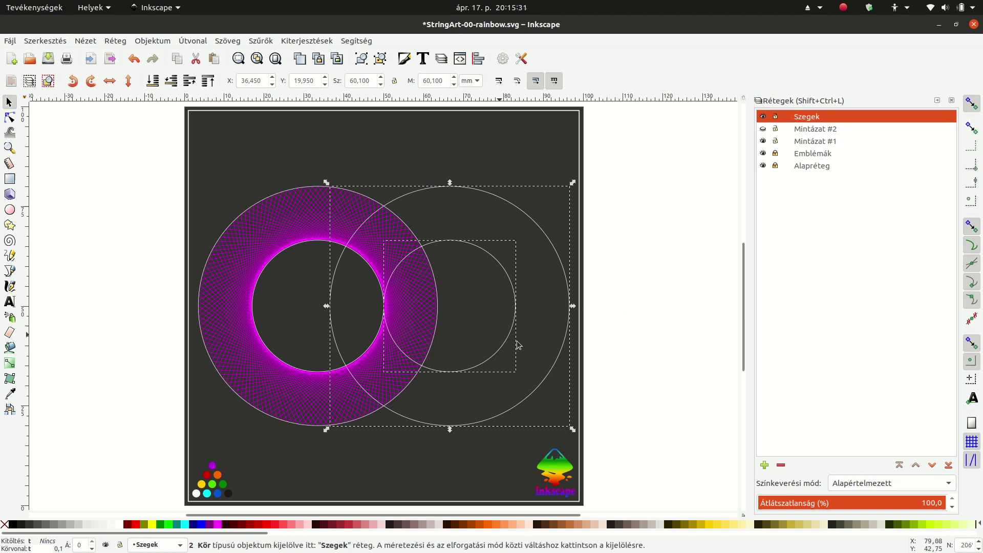
{"action": "left_click", "coordinate": [86, 41]}
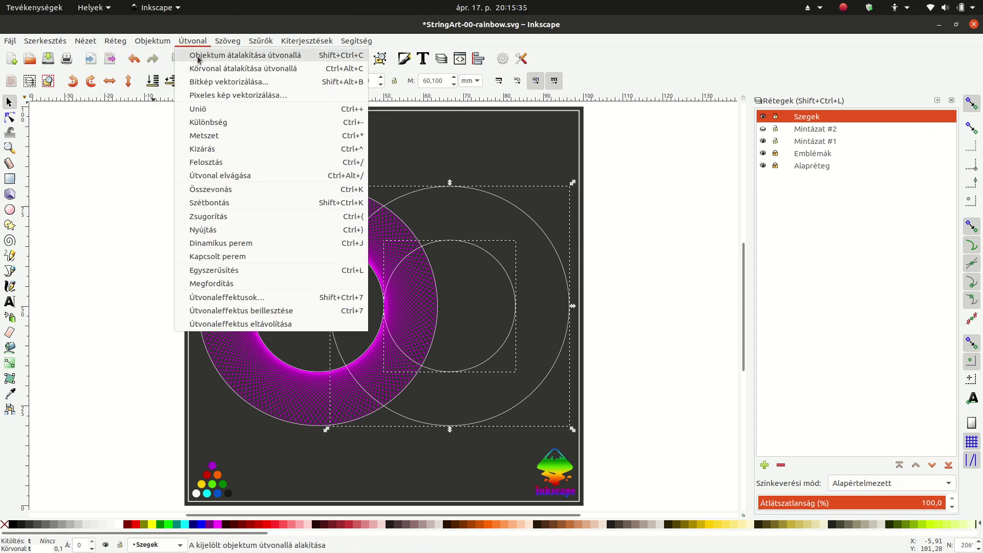
{"action": "left_click", "coordinate": [265, 189]}
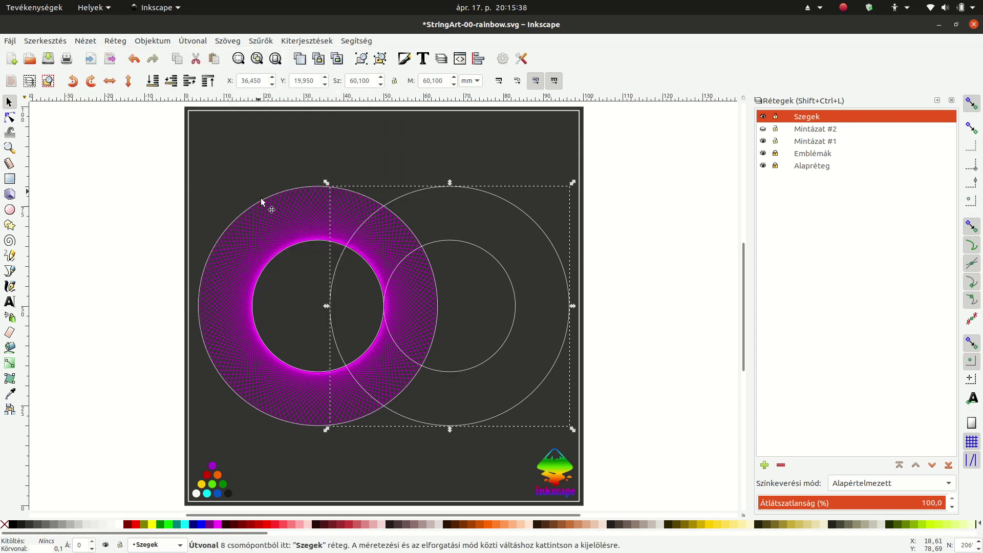
- Duplicate the combined right-hand circle path
{"action": "left_click", "coordinate": [599, 298]}
{"action": "left_click", "coordinate": [463, 187]}
{"action": "left_click", "coordinate": [45, 41]}
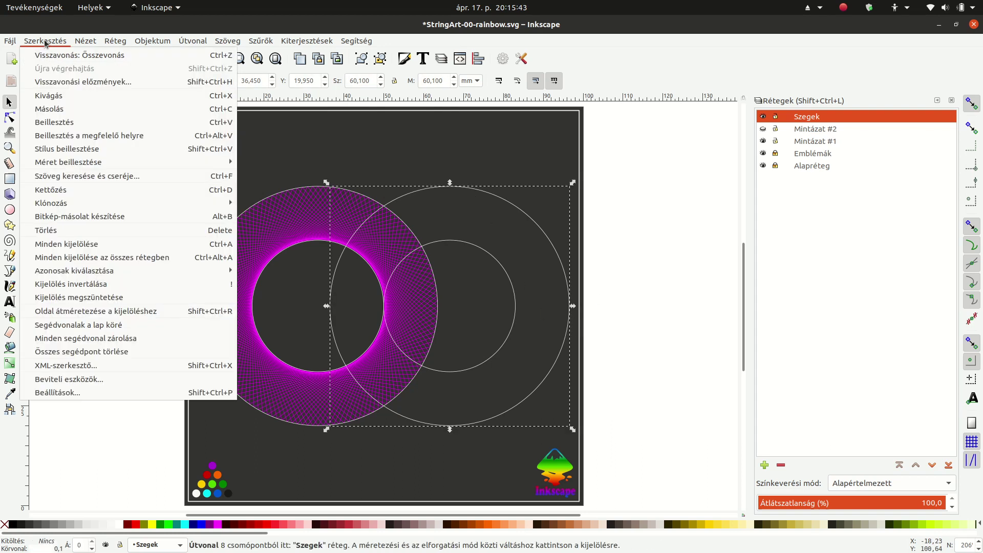
{"action": "left_click", "coordinate": [67, 191]}
- Move the duplicated circles to the Mintázat #1 layer and hide the Szegek layer
{"action": "right_click", "coordinate": [486, 194]}
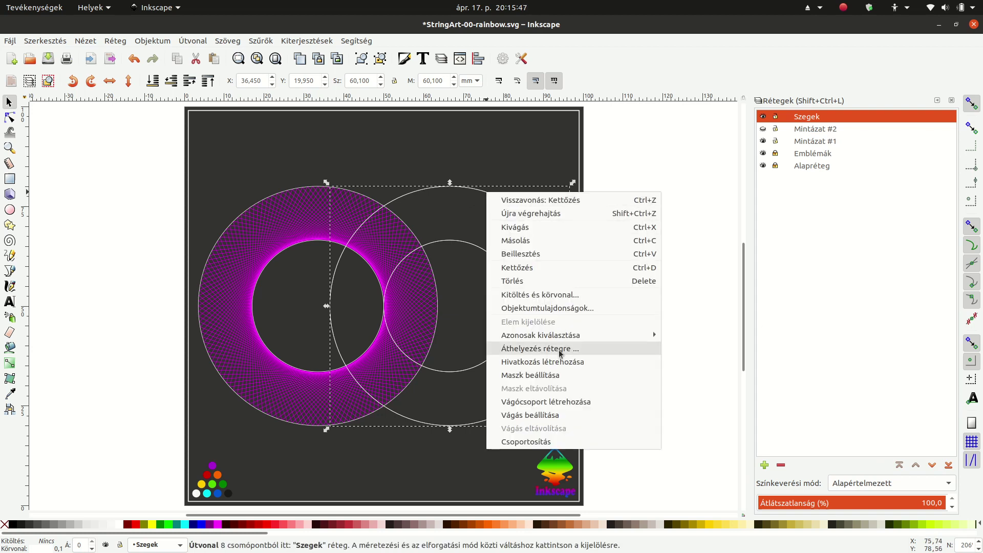
{"action": "left_click", "coordinate": [560, 349]}
{"action": "left_click", "coordinate": [475, 270]}
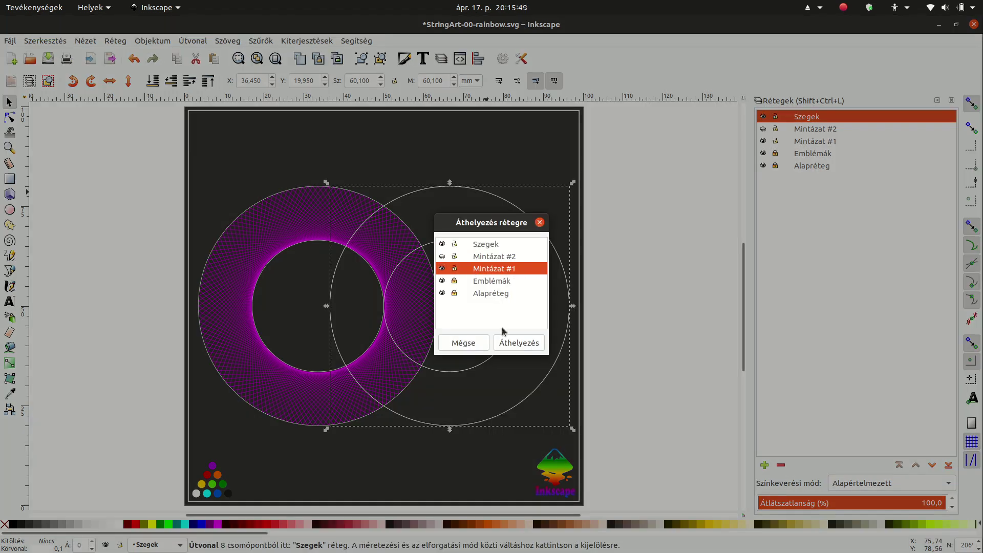
{"action": "left_click", "coordinate": [506, 342]}
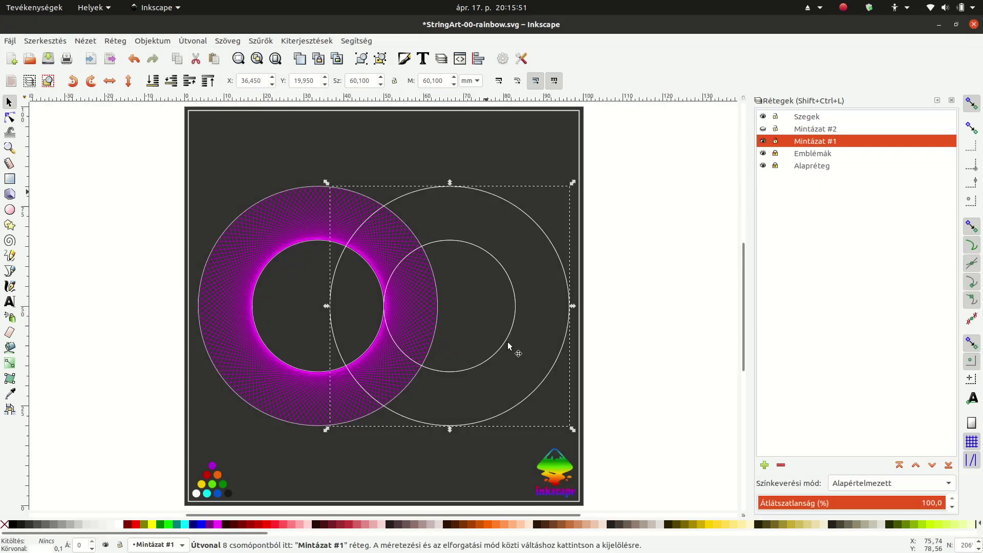
{"action": "left_click", "coordinate": [762, 118]}
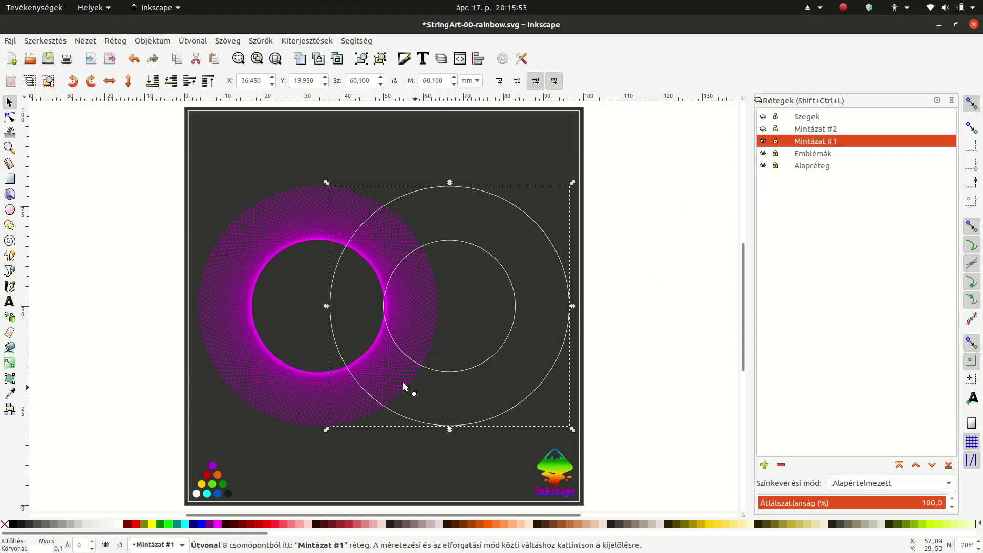
- Break both circles open at their top and left middle nodes
{"action": "scroll", "coordinate": [375, 305], "scroll_direction": "up", "scroll_amount": 2}
{"action": "scroll", "coordinate": [395, 295], "scroll_direction": "down", "scroll_amount": 1}
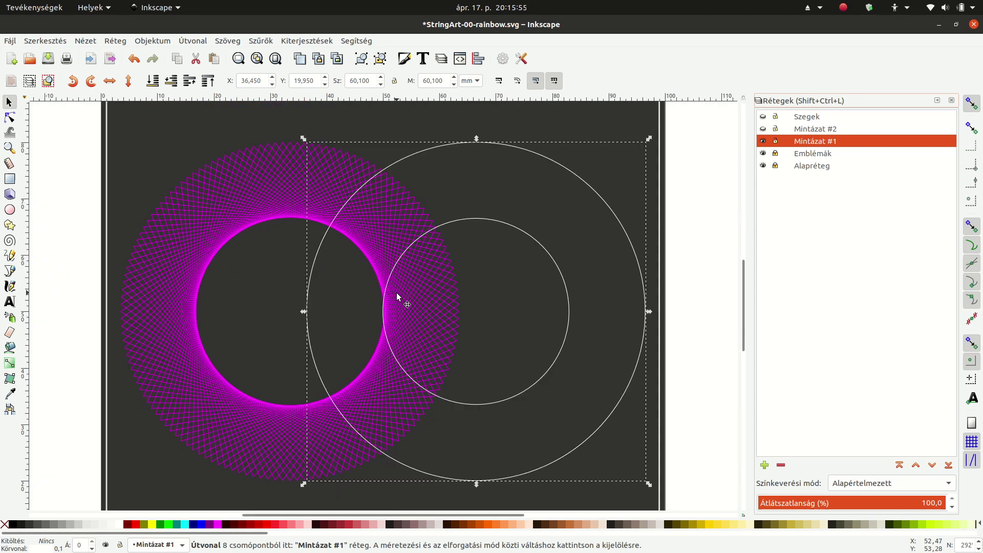
{"action": "scroll", "coordinate": [435, 303], "scroll_direction": "up", "scroll_amount": 1}
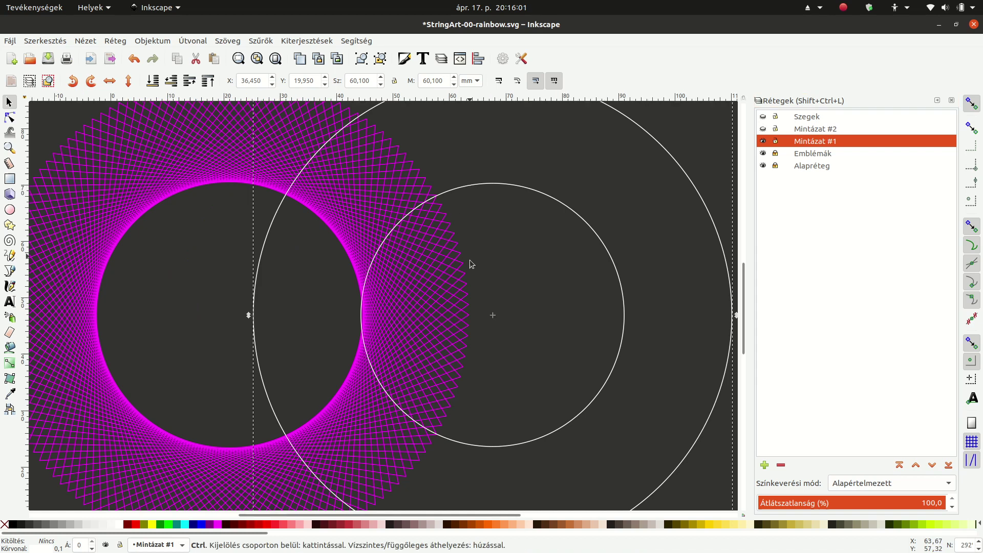
{"action": "scroll", "coordinate": [469, 258], "scroll_direction": "down", "scroll_amount": 2}
{"action": "scroll", "coordinate": [490, 247], "scroll_direction": "up", "scroll_amount": 1}
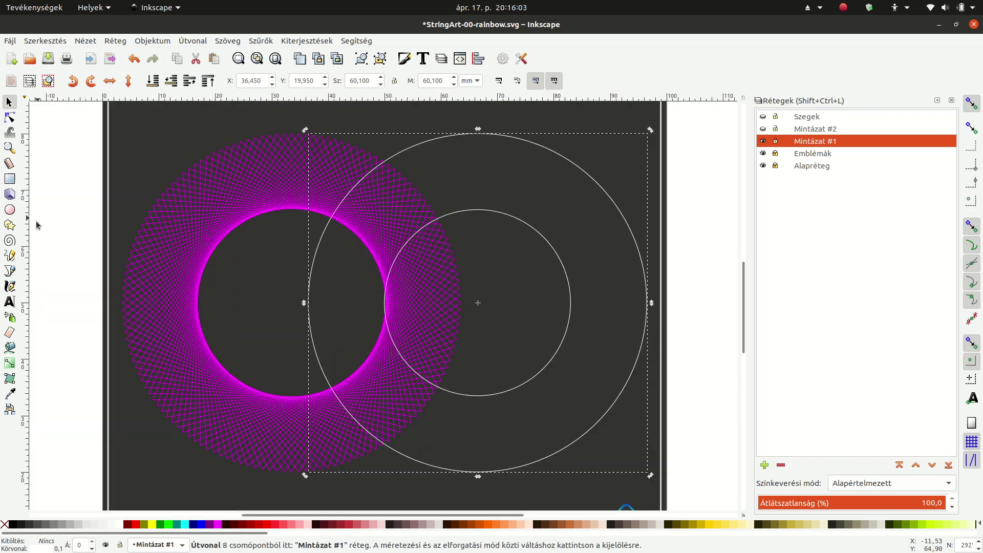
{"action": "left_click", "coordinate": [11, 274]}
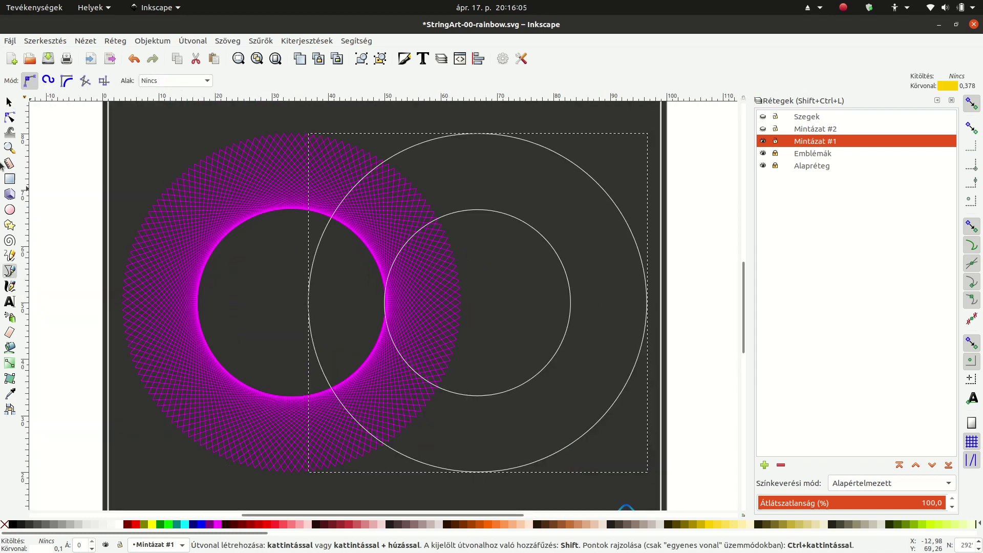
{"action": "left_click", "coordinate": [9, 105]}
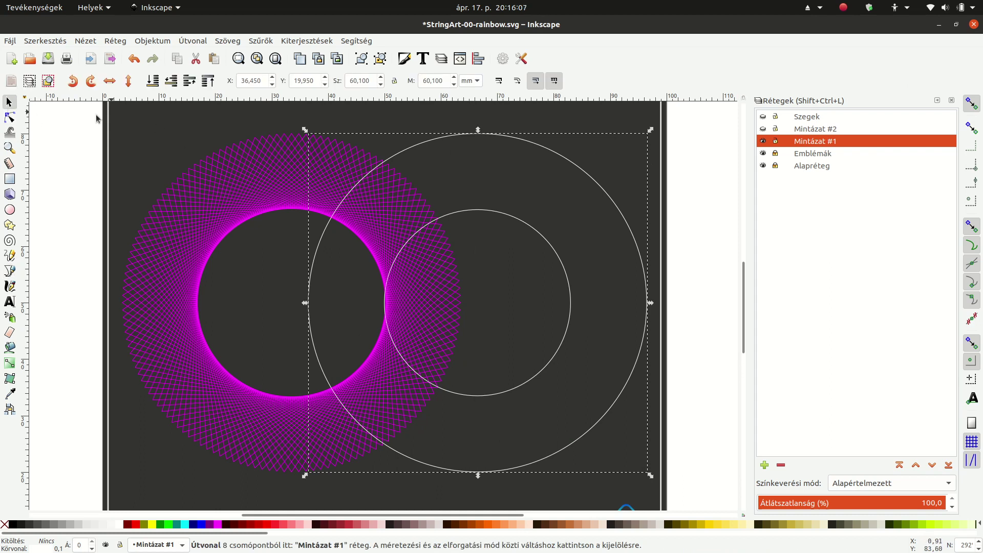
{"action": "left_click", "coordinate": [9, 118]}
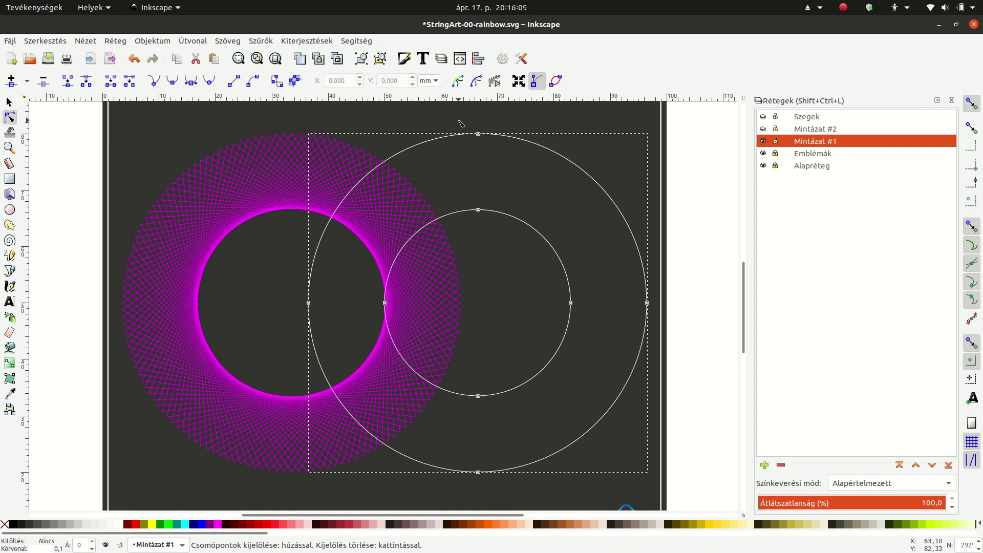
{"action": "left_click_drag", "start_coordinate": [458, 120], "coordinate": [504, 261]}
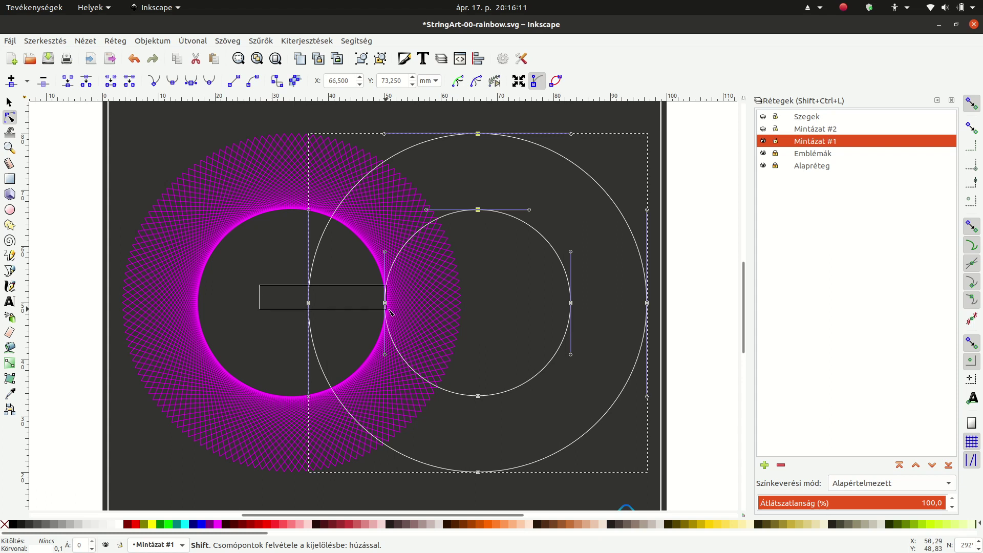
{"action": "left_click_drag", "start_coordinate": [258, 284], "coordinate": [410, 324]}
{"action": "left_click", "coordinate": [85, 82]}
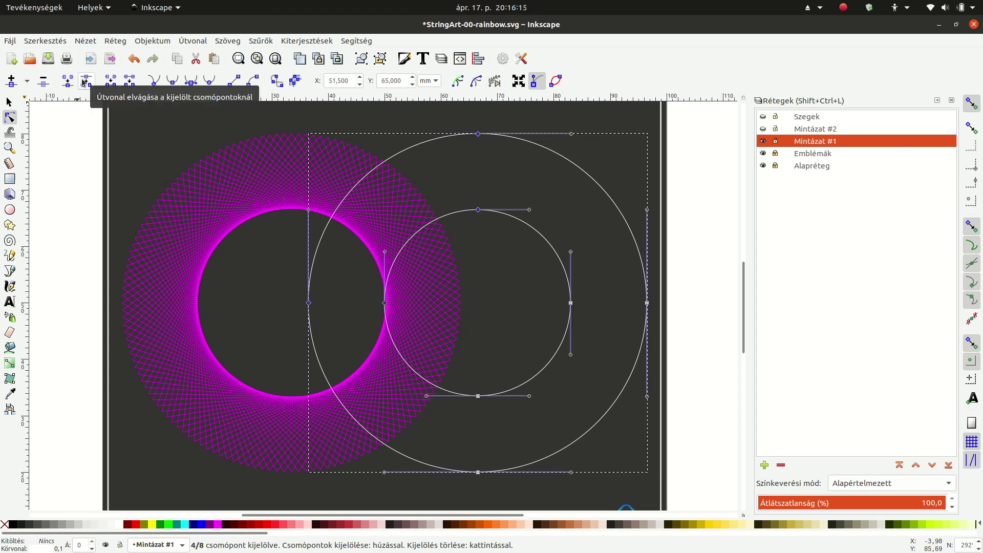
- Break the circles apart and delete the unwanted pieces of the large and small circles
{"action": "left_click", "coordinate": [193, 41]}
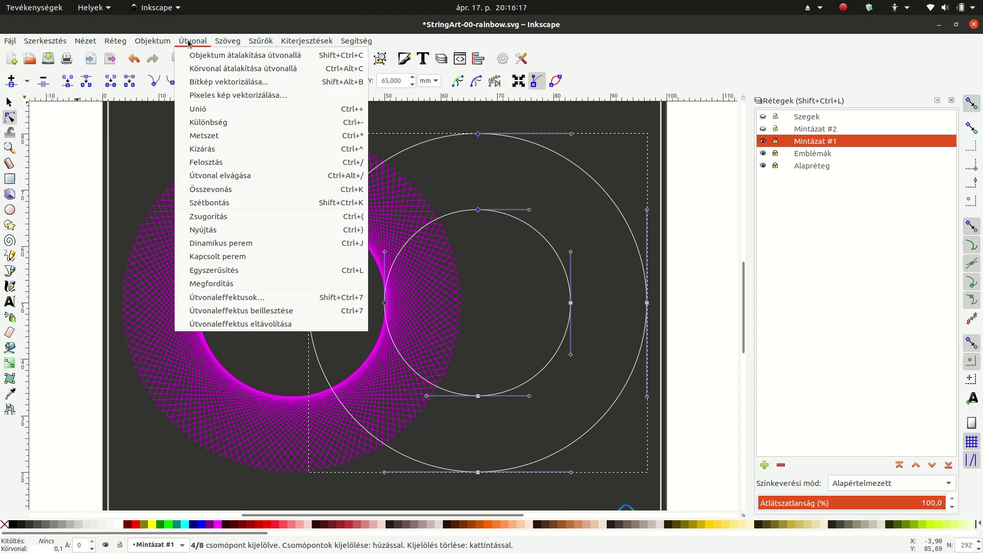
{"action": "left_click", "coordinate": [271, 203]}
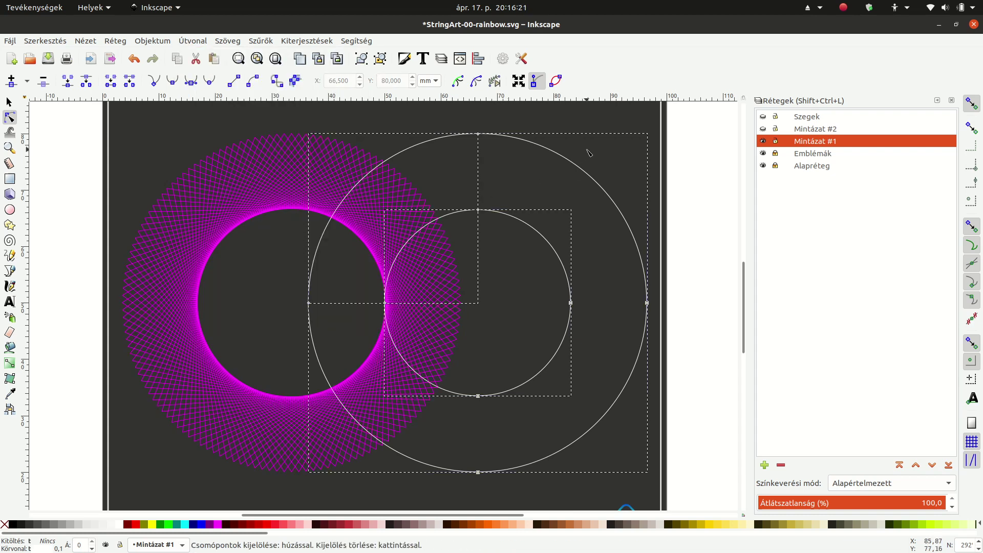
{"action": "left_click", "coordinate": [560, 157]}
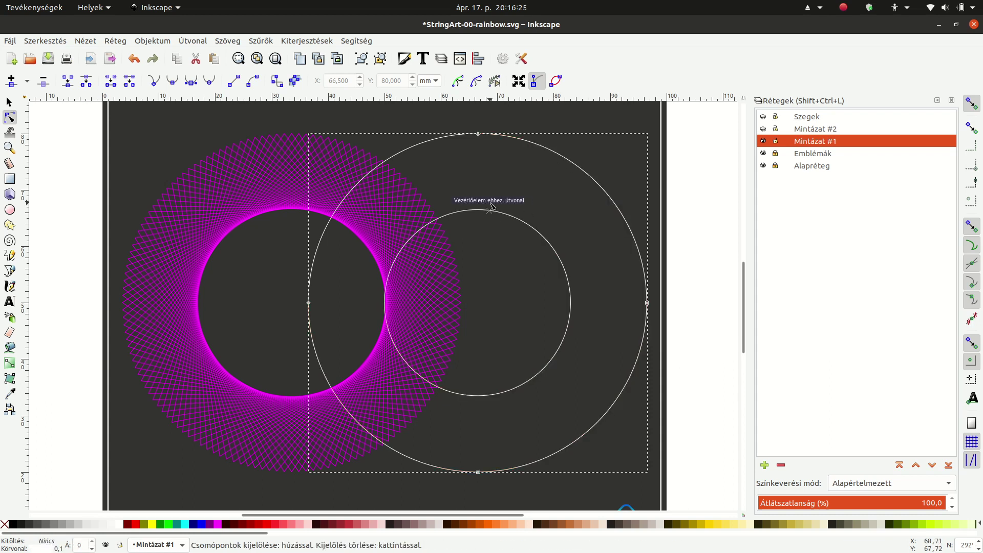
{"action": "key", "text": "Delete"}
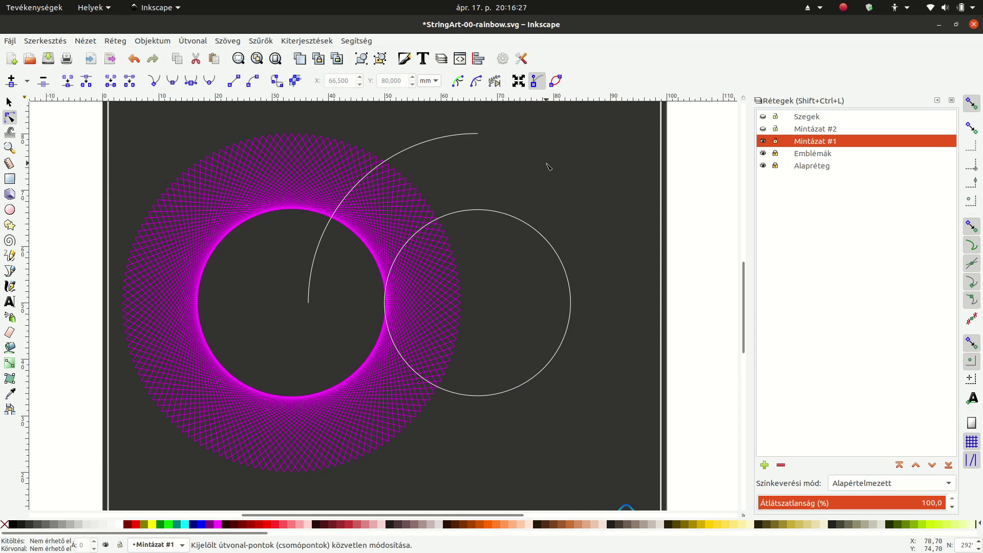
{"action": "left_click", "coordinate": [544, 237]}
{"action": "key", "text": "Delete"}
{"action": "key", "text": "Escape"}
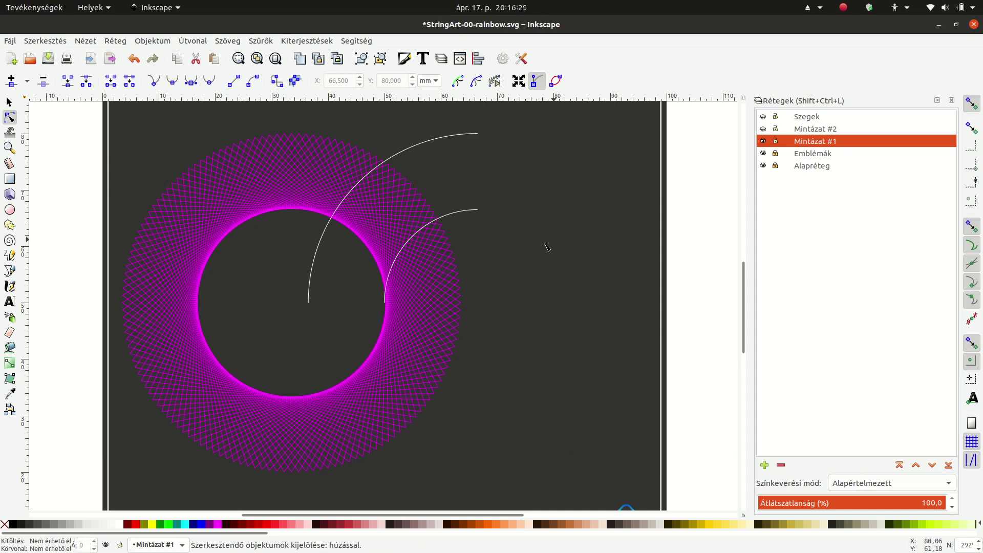
- Combine the large and small upper-left arcs into a single path
{"action": "scroll", "coordinate": [372, 275], "scroll_direction": "up", "scroll_amount": 1}
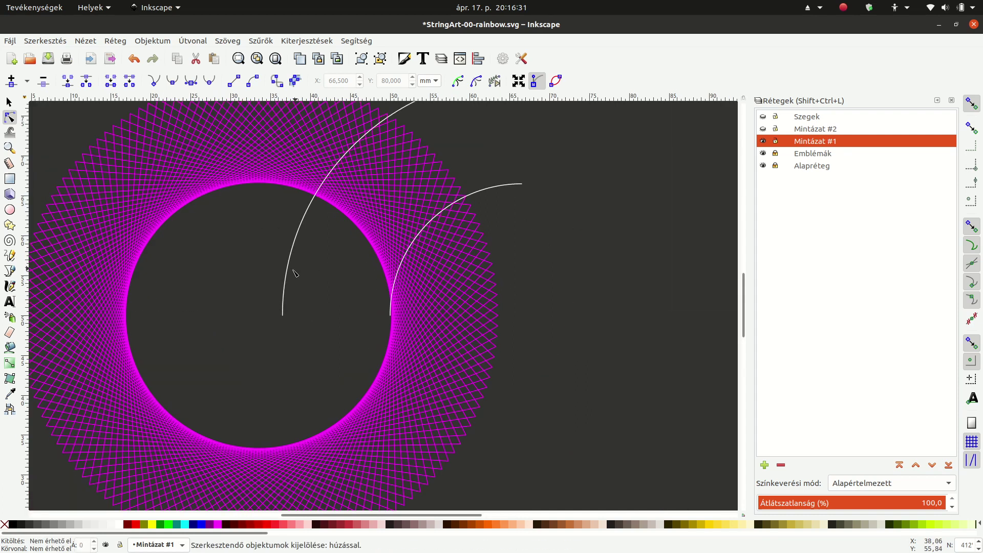
{"action": "left_click", "coordinate": [318, 195]}
{"action": "left_click", "coordinate": [428, 229], "text": "shift"}
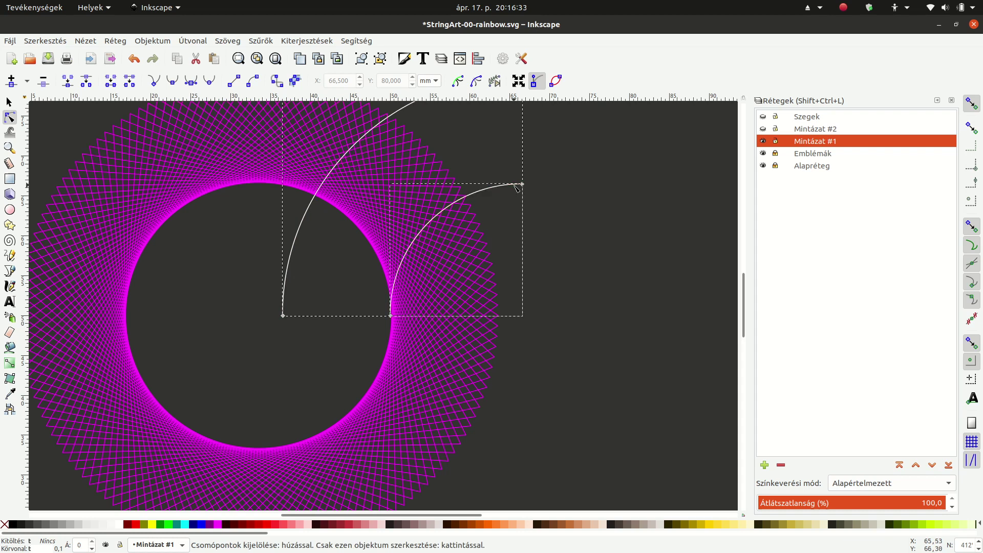
{"action": "left_click", "coordinate": [192, 40]}
{"action": "left_click", "coordinate": [235, 188]}
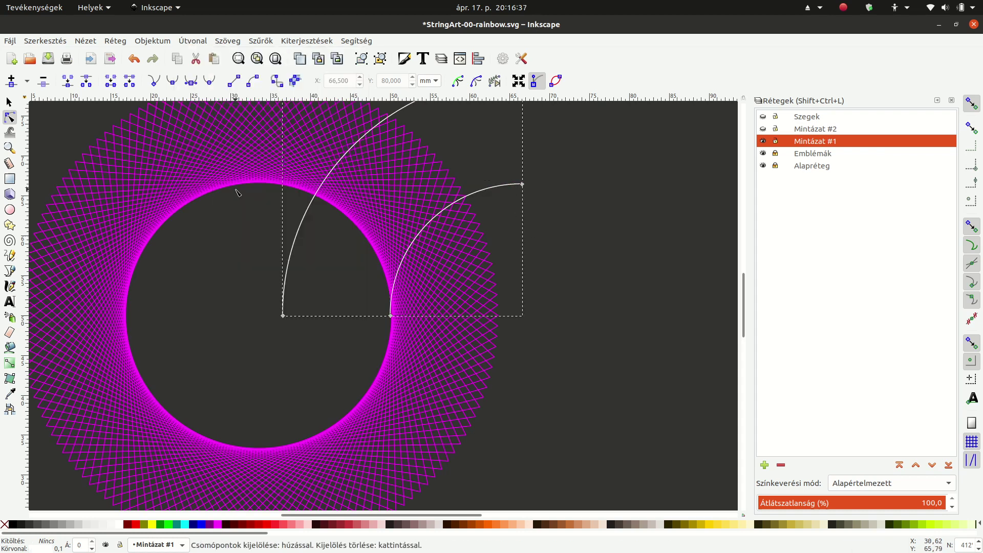
{"action": "left_click", "coordinate": [586, 229]}
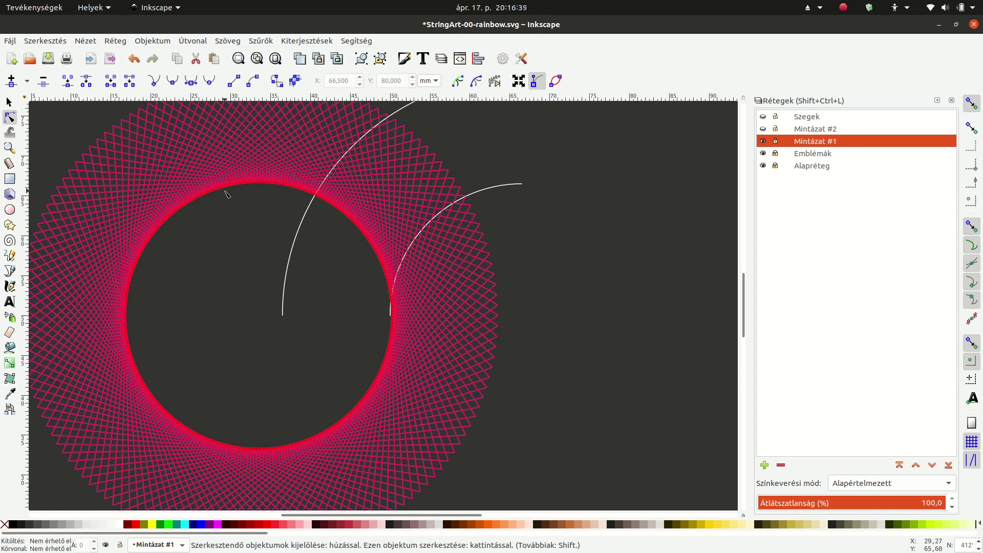
- Cut the magenta string pattern along the combined arc path into 234 pieces
{"action": "left_click", "coordinate": [9, 102]}
{"action": "left_click", "coordinate": [201, 170]}
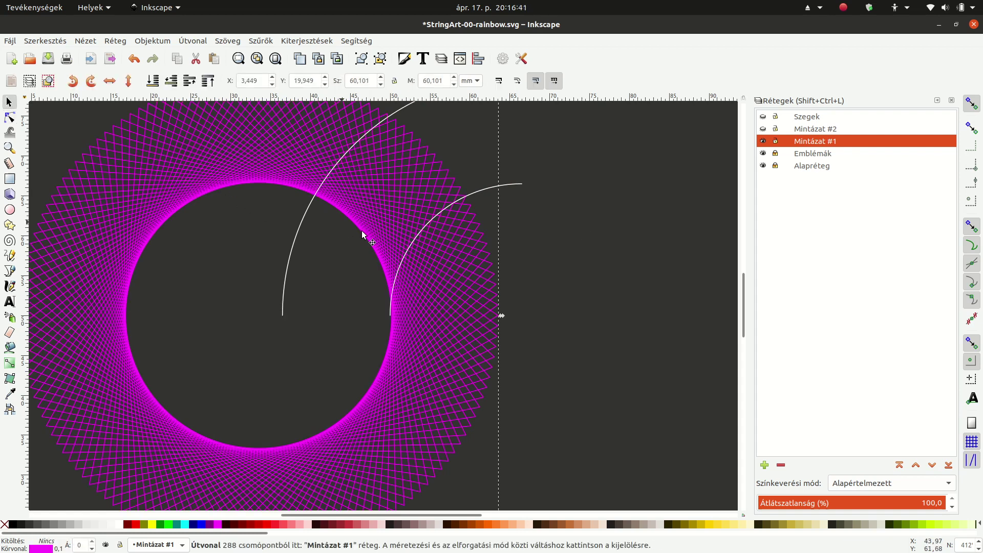
{"action": "scroll", "coordinate": [455, 258], "scroll_direction": "down", "scroll_amount": 1, "text": "ctrl"}
{"action": "left_click", "coordinate": [334, 276], "text": "shift"}
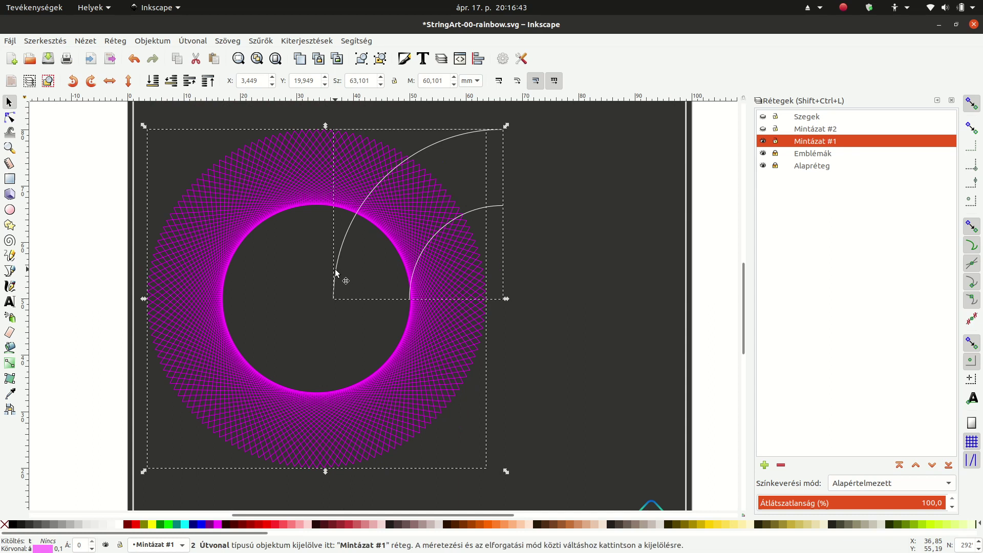
{"action": "left_click", "coordinate": [192, 41]}
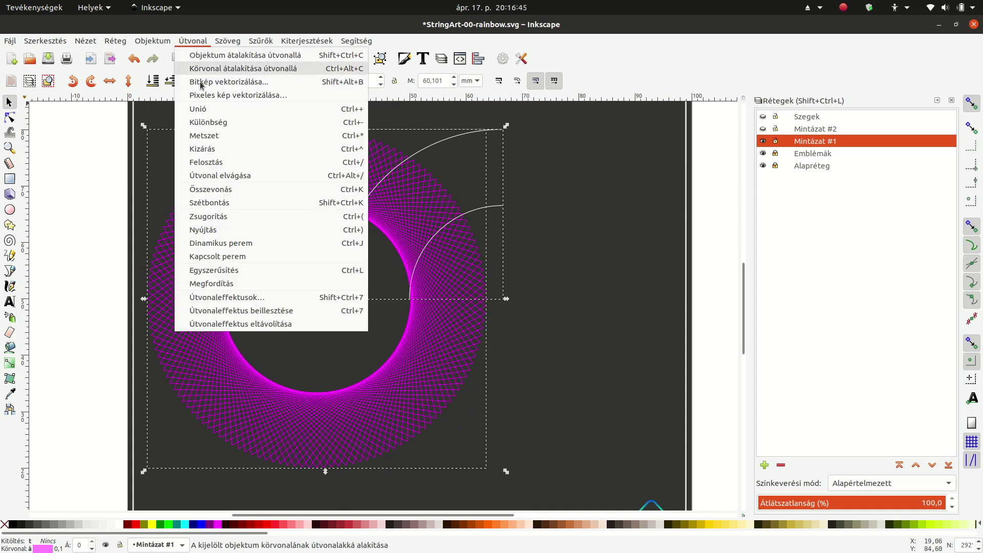
{"action": "left_click", "coordinate": [252, 175]}
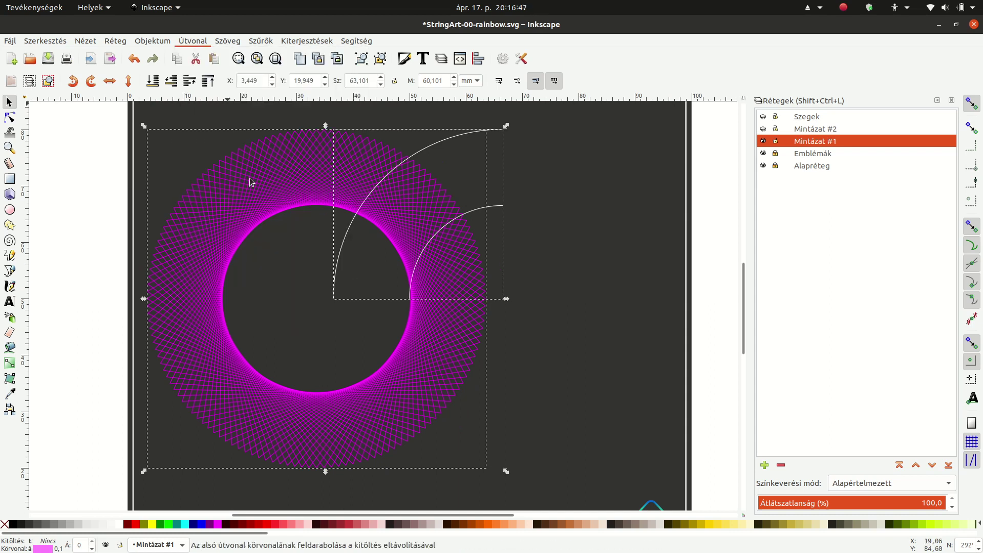
{"action": "left_click", "coordinate": [507, 192]}
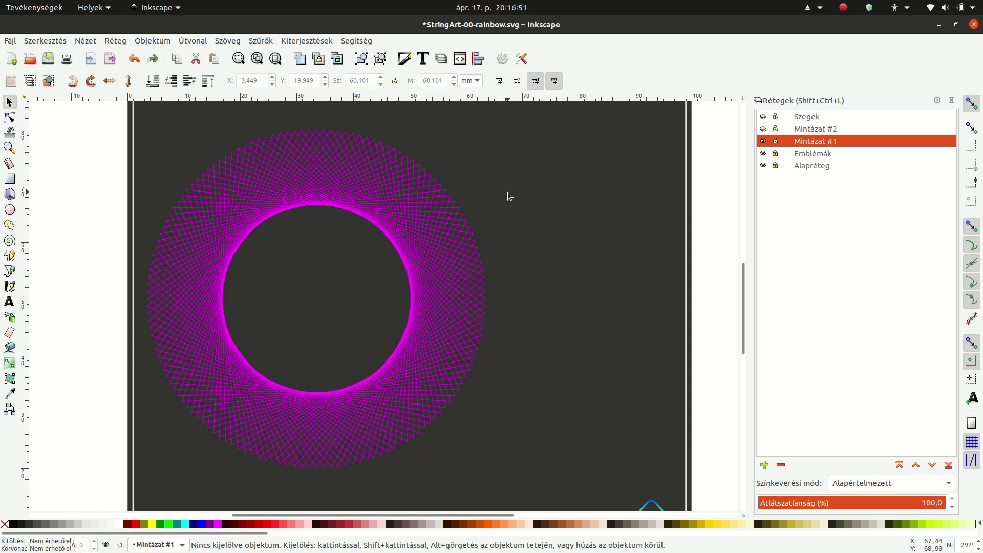
- Show the Szegek layer again and delete the first stray strings near the top of the gap
{"action": "scroll", "coordinate": [399, 221], "scroll_direction": "up", "scroll_amount": 2, "text": "ctrl"}
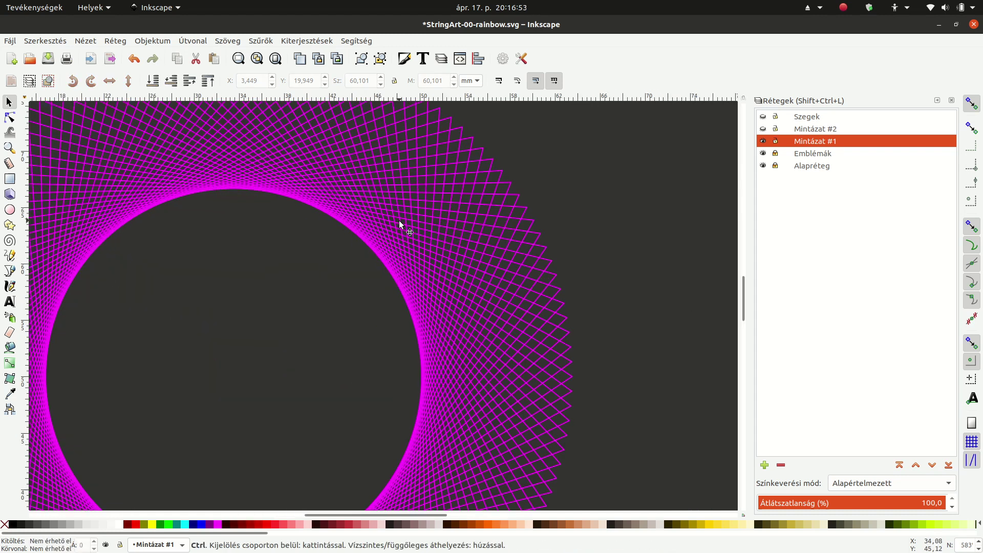
{"action": "left_click", "coordinate": [424, 222]}
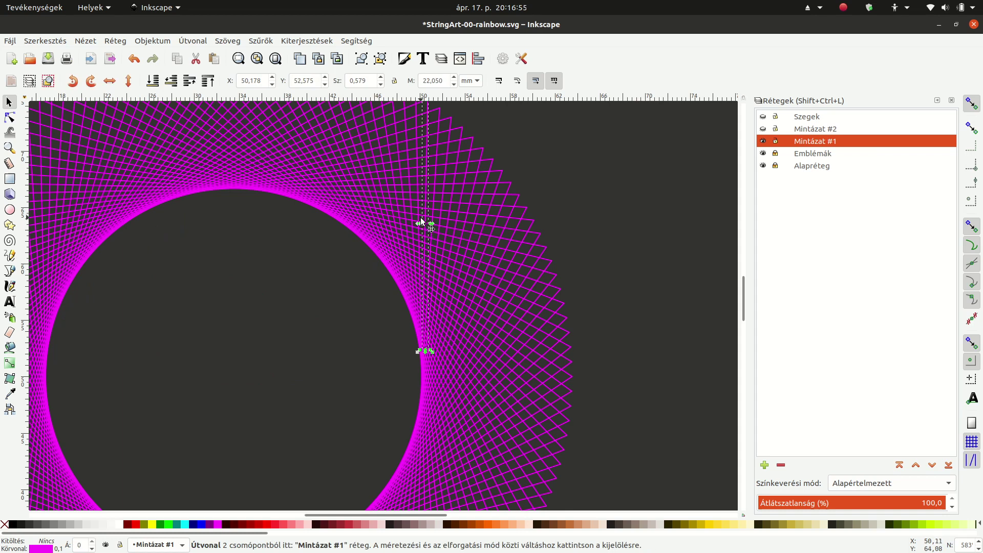
{"action": "left_click", "coordinate": [416, 210]}
{"action": "key", "text": "Escape"}
{"action": "left_click", "coordinate": [763, 117]}
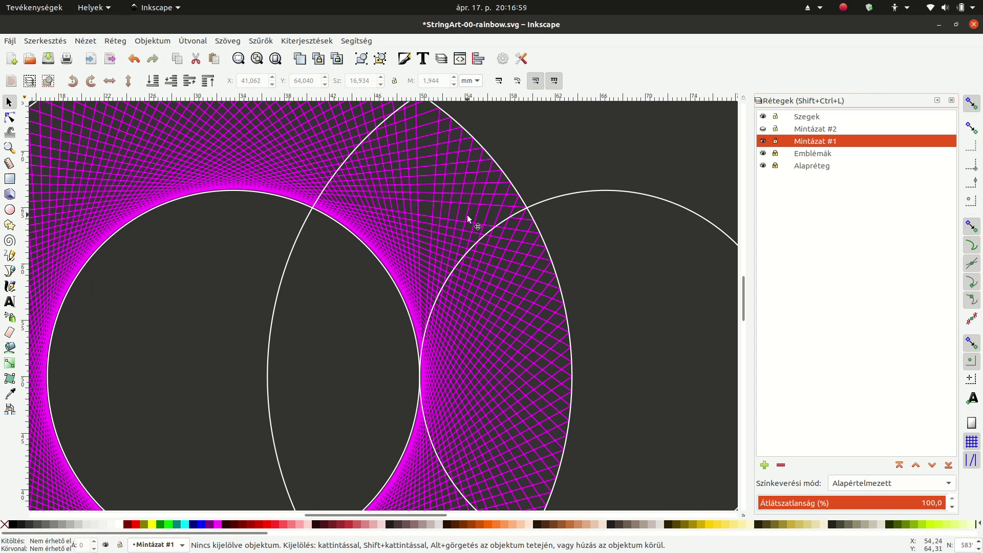
{"action": "left_click", "coordinate": [460, 137]}
{"action": "key", "text": "Delete"}
{"action": "key", "text": "Delete"}
{"action": "left_click", "coordinate": [432, 157]}
{"action": "key", "text": "Delete"}
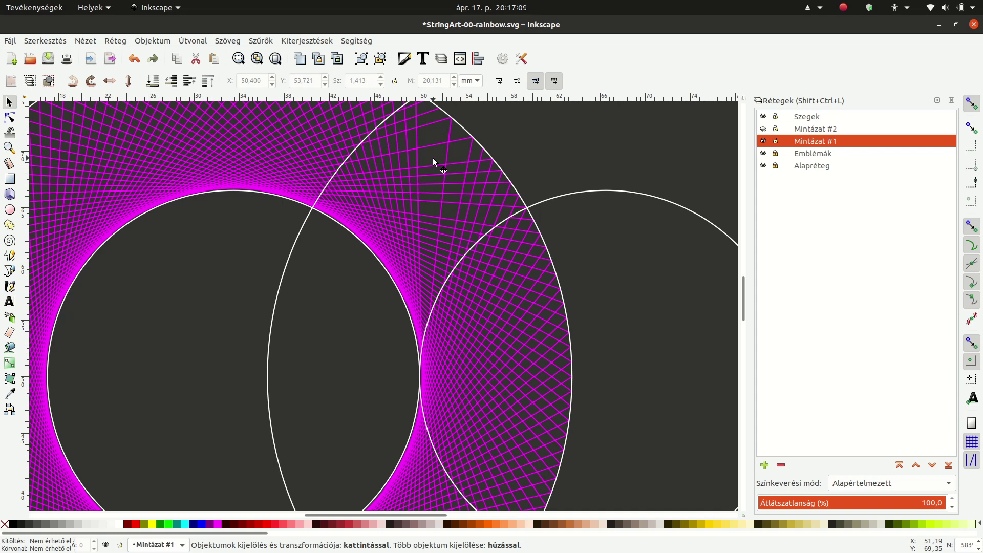
{"action": "left_click", "coordinate": [419, 144]}
{"action": "key", "text": "Delete"}
{"action": "left_click", "coordinate": [410, 150]}
{"action": "key", "text": "Delete"}
{"action": "left_click", "coordinate": [397, 157]}
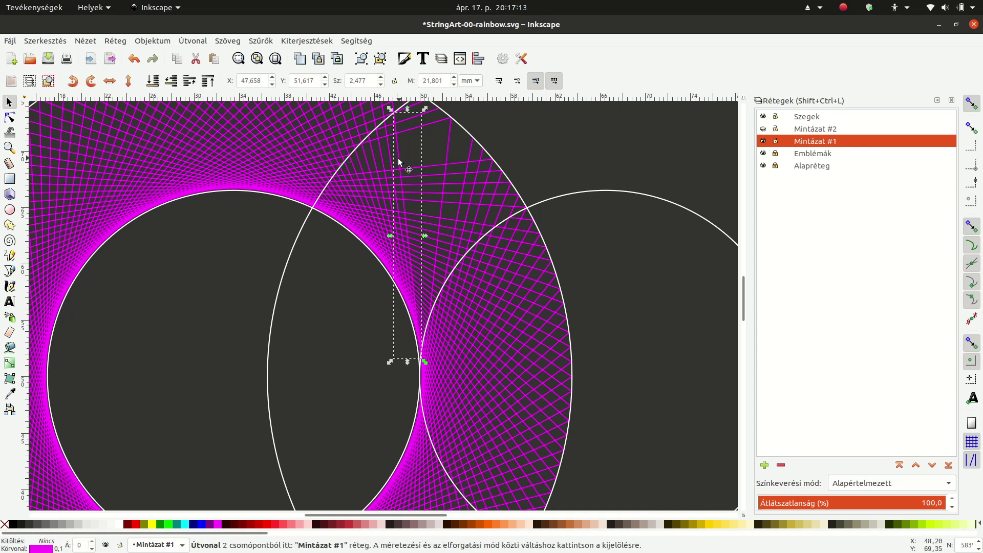
{"action": "key", "text": "Delete"}
{"action": "left_click", "coordinate": [382, 165]}
{"action": "key", "text": "Delete"}
{"action": "key", "text": "Delete"}
{"action": "left_click", "coordinate": [373, 186]}
- Delete more stray strings crossing the gap on its left and upper-right sides
{"action": "key", "text": "Delete"}
{"action": "left_click", "coordinate": [372, 199]}
{"action": "key", "text": "Delete"}
{"action": "key", "text": "Delete"}
{"action": "left_click", "coordinate": [379, 205]}
{"action": "key", "text": "Delete"}
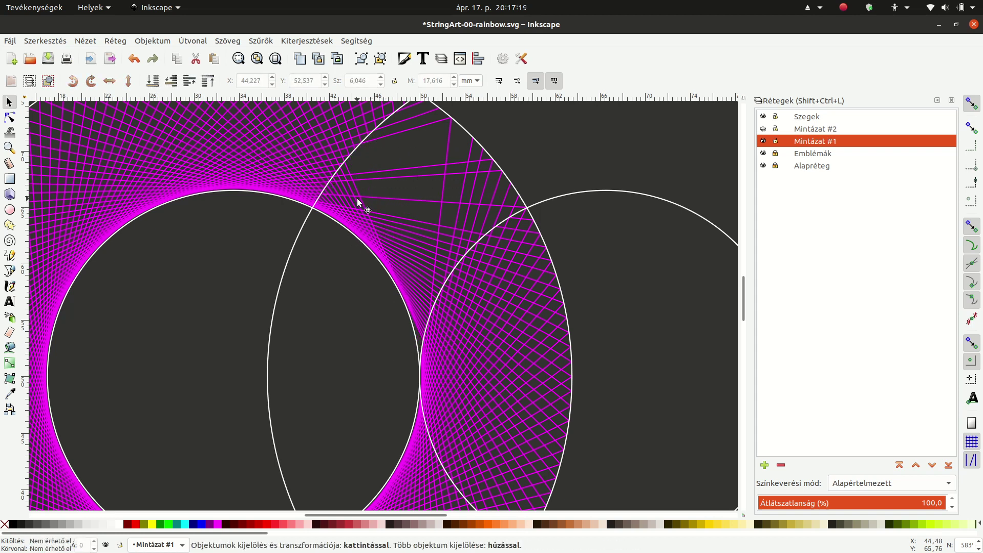
{"action": "left_click", "coordinate": [353, 197]}
{"action": "key", "text": "Delete"}
{"action": "key", "text": "Delete"}
{"action": "left_click", "coordinate": [346, 197]}
{"action": "key", "text": "Delete"}
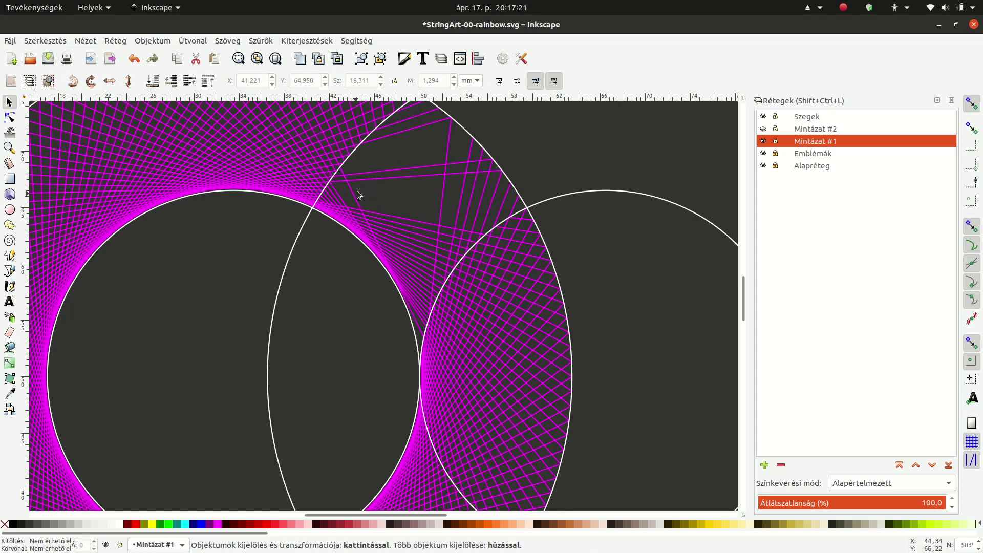
{"action": "left_click", "coordinate": [416, 113]}
{"action": "key", "text": "Delete"}
{"action": "left_click", "coordinate": [418, 120]}
{"action": "key", "text": "Delete"}
{"action": "key", "text": "Delete"}
{"action": "left_click", "coordinate": [459, 155]}
{"action": "key", "text": "Delete"}
{"action": "left_click", "coordinate": [468, 152]}
{"action": "key", "text": "Delete"}
{"action": "key", "text": "Delete"}
{"action": "left_click", "coordinate": [469, 184]}
- Delete the remaining near-horizontal and steep stray strings until the gap is clean
{"action": "key", "text": "Delete"}
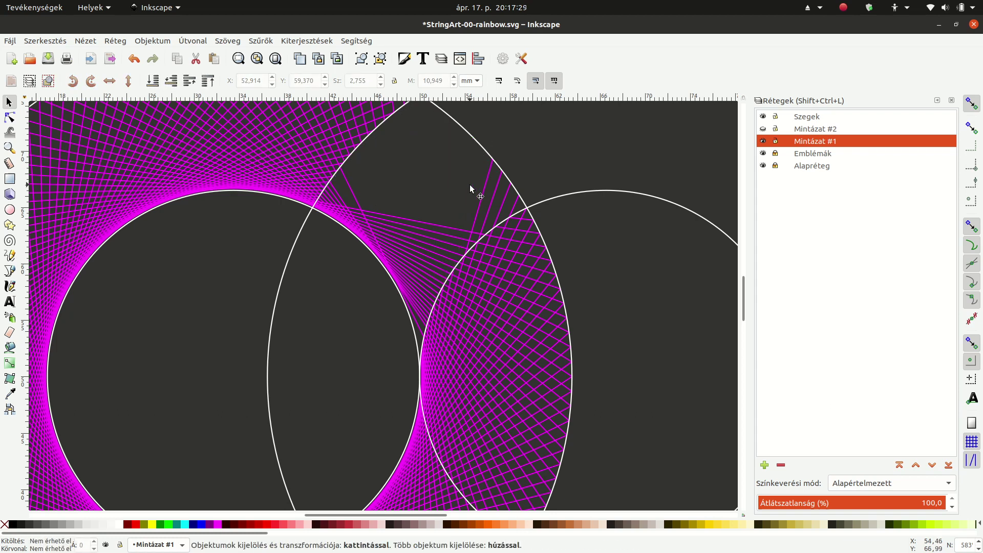
{"action": "key", "text": "Delete"}
{"action": "left_click", "coordinate": [501, 198]}
{"action": "key", "text": "Delete"}
{"action": "left_click", "coordinate": [446, 224]}
{"action": "key", "text": "Delete"}
{"action": "left_click", "coordinate": [432, 251]}
{"action": "key", "text": "Delete"}
{"action": "left_click", "coordinate": [429, 256]}
{"action": "key", "text": "Delete"}
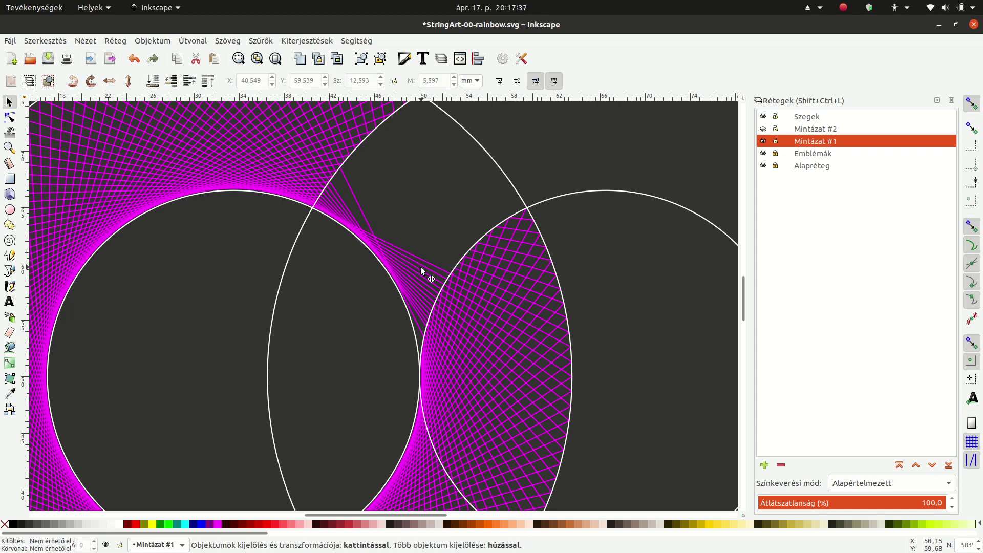
{"action": "left_click", "coordinate": [414, 273]}
{"action": "left_click", "coordinate": [412, 280]}
{"action": "left_click", "coordinate": [416, 265]}
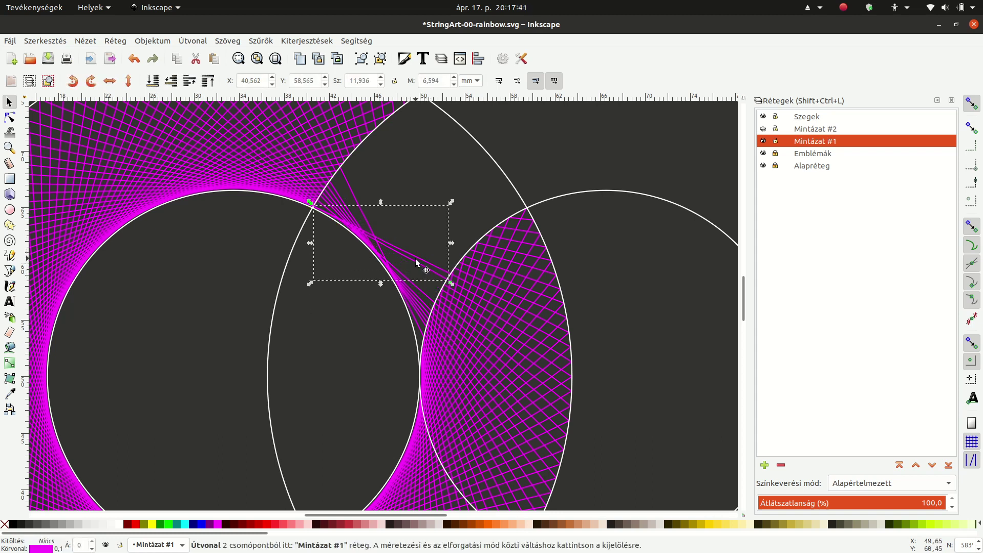
{"action": "left_click", "coordinate": [352, 194]}
{"action": "key", "text": "Delete"}
{"action": "left_click", "coordinate": [342, 204]}
{"action": "key", "text": "Delete"}
{"action": "left_click", "coordinate": [340, 204]}
{"action": "key", "text": "Delete"}
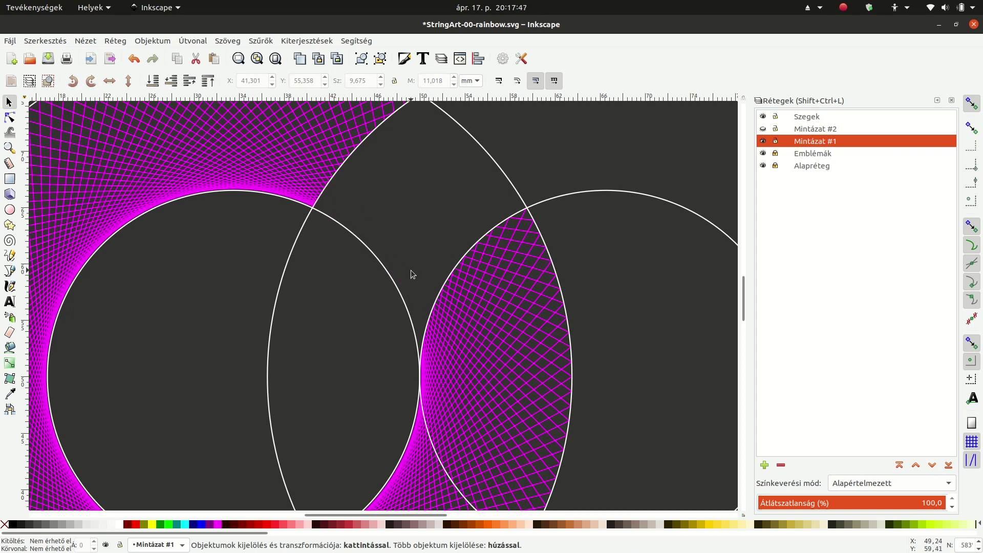
- Save a copy as StringArt-37.svg and hide the Szegek layer's white circles
{"action": "scroll", "coordinate": [417, 225], "scroll_direction": "down", "scroll_amount": 3, "text": "ctrl"}
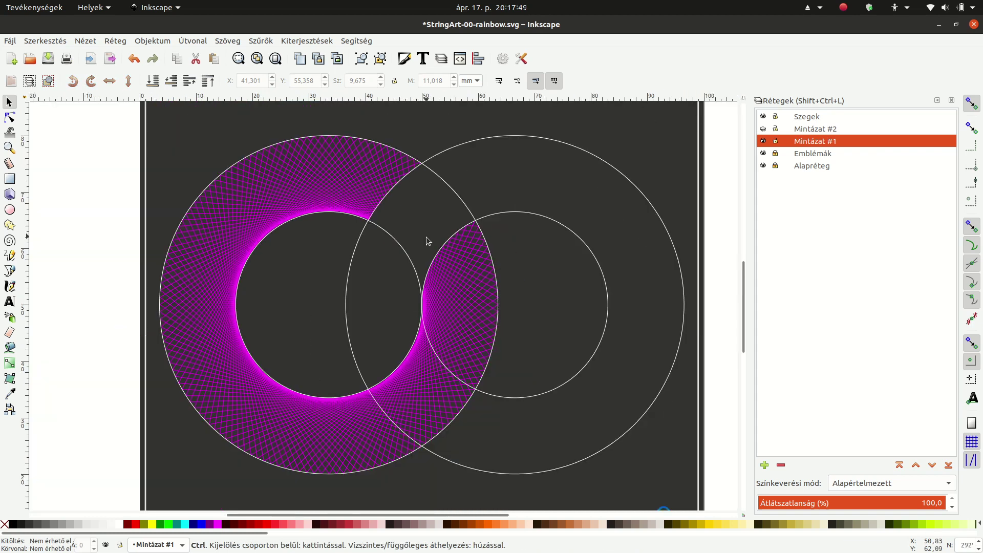
{"action": "scroll", "coordinate": [431, 246], "scroll_direction": "up", "scroll_amount": 1, "text": "ctrl"}
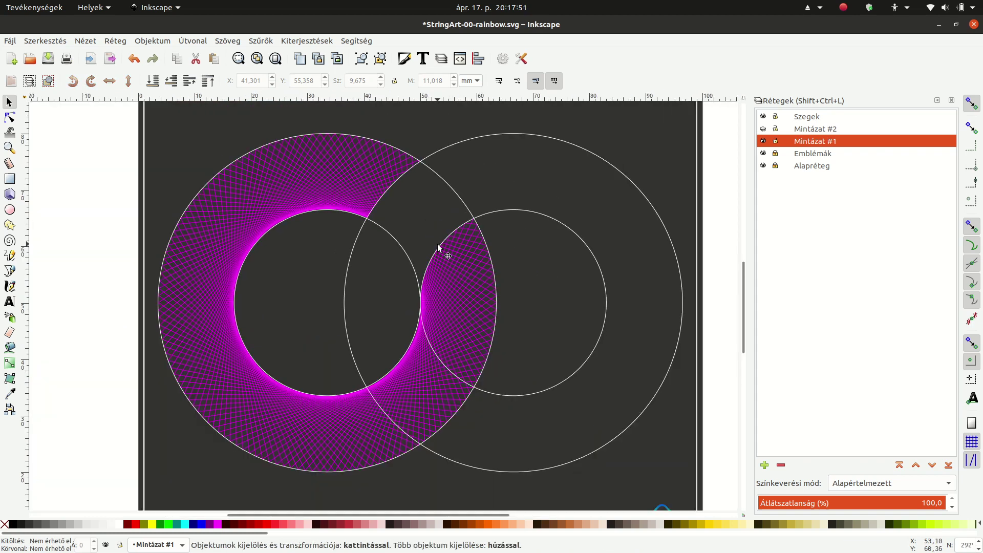
{"action": "left_click", "coordinate": [11, 41]}
{"action": "left_click", "coordinate": [64, 149]}
{"action": "scroll", "coordinate": [430, 307], "scroll_direction": "down", "scroll_amount": 5}
{"action": "scroll", "coordinate": [409, 349], "scroll_direction": "down", "scroll_amount": 5}
{"action": "scroll", "coordinate": [433, 354], "scroll_direction": "down", "scroll_amount": 5}
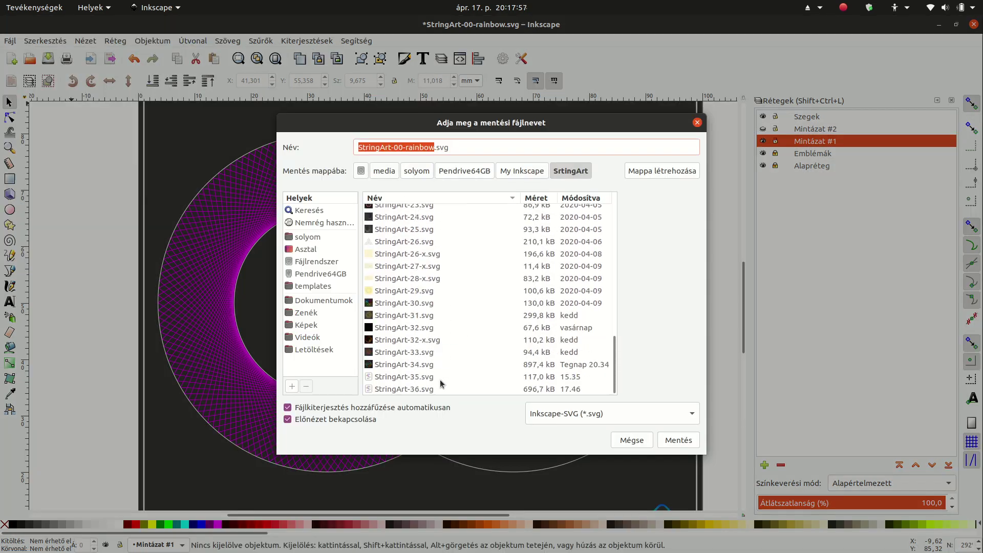
{"action": "left_click", "coordinate": [408, 389]}
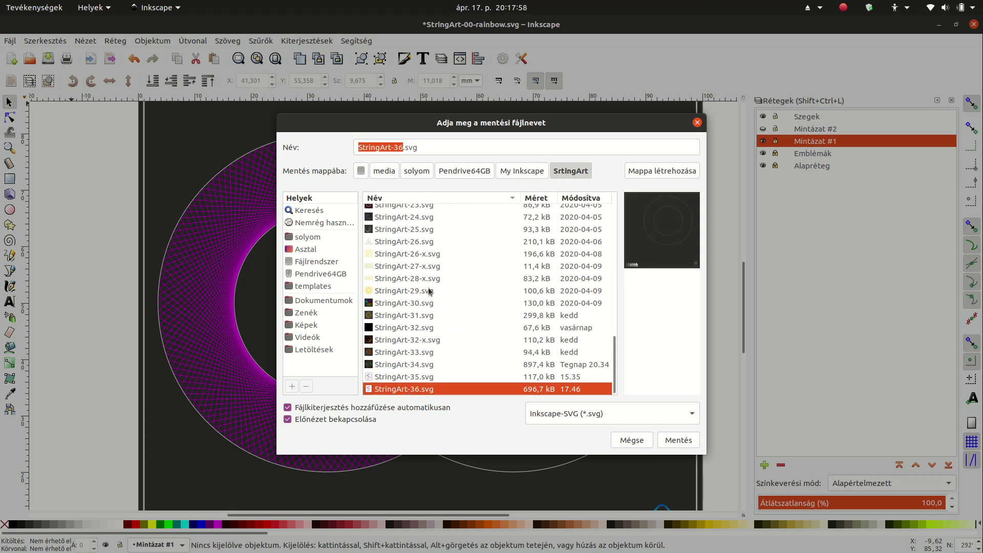
{"action": "left_click", "coordinate": [399, 147]}
{"action": "key", "text": "BackSpace"}
{"action": "type", "text": "7"}
{"action": "key", "text": "Return"}
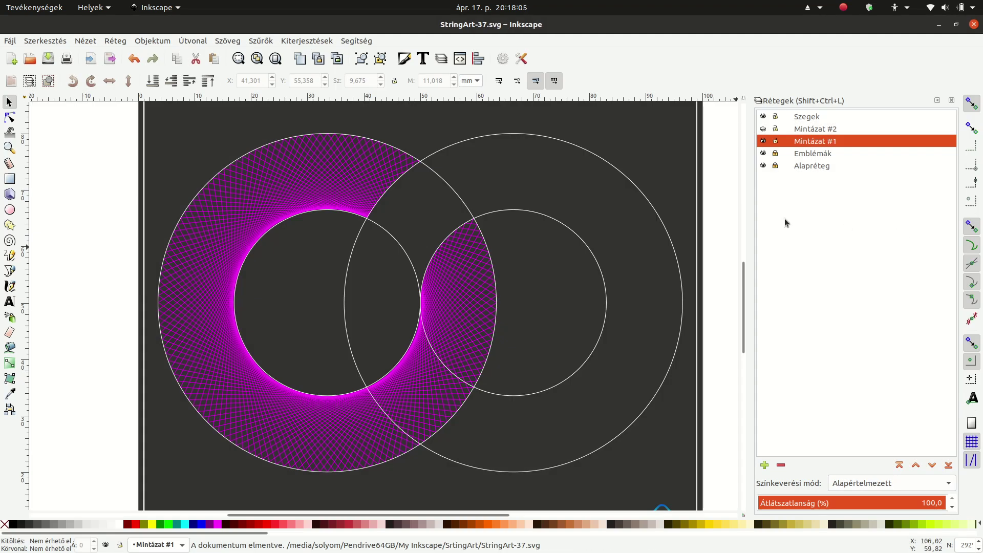
{"action": "left_click", "coordinate": [763, 117]}
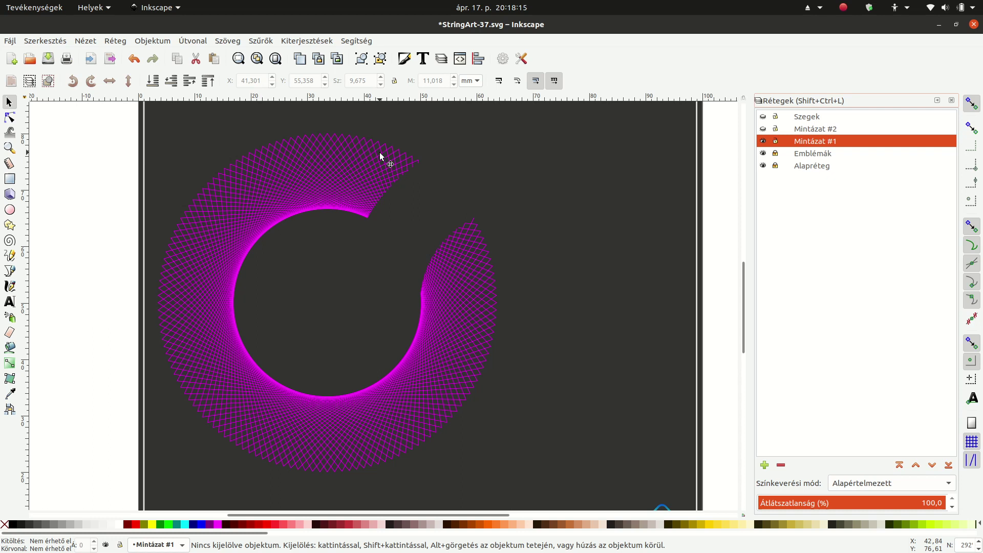
- With the Pen tool, start a path at the band's outer tip and place the first nodes
{"action": "left_click", "coordinate": [10, 273]}
{"action": "scroll", "coordinate": [433, 158], "scroll_direction": "up", "scroll_amount": 3, "text": "ctrl"}
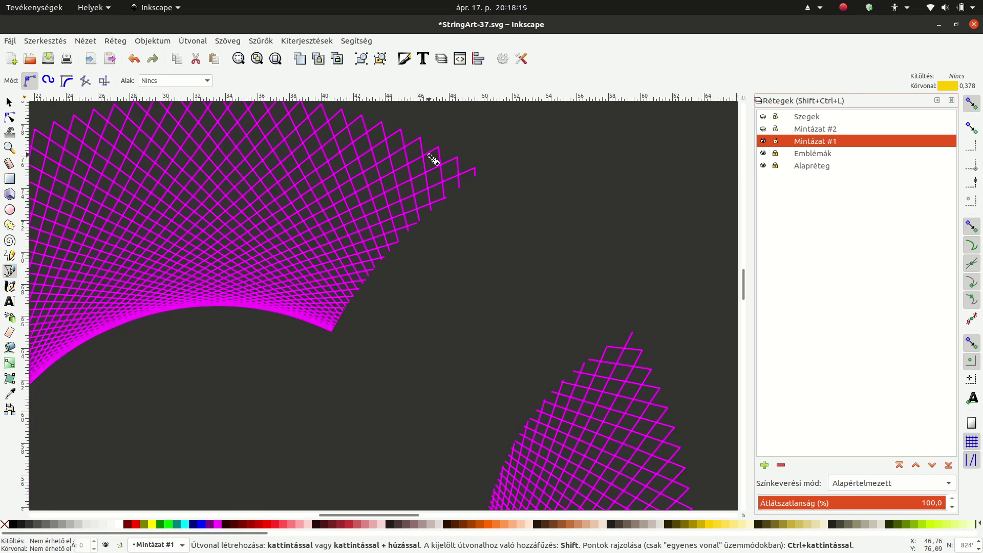
{"action": "scroll", "coordinate": [437, 160], "scroll_direction": "up", "scroll_amount": 2, "text": "ctrl"}
{"action": "left_click", "coordinate": [518, 181]}
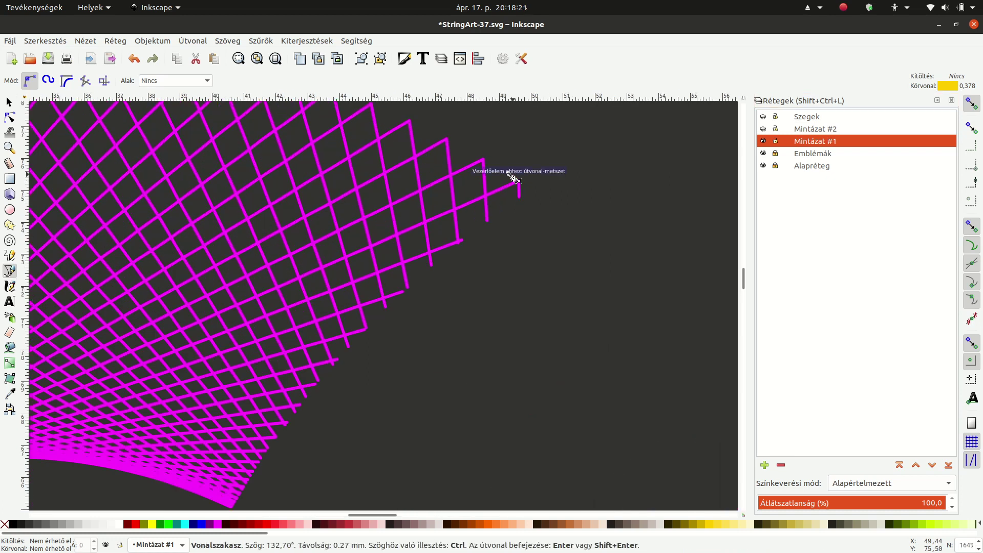
{"action": "left_click", "coordinate": [483, 160]}
{"action": "left_click", "coordinate": [447, 140]}
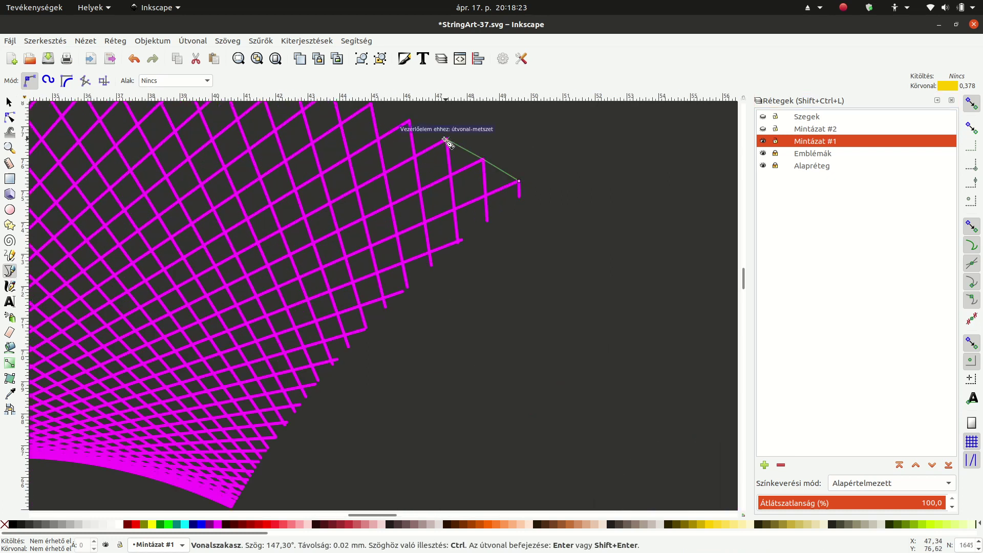
{"action": "left_click", "coordinate": [410, 120]}
- Continue placing nodes along the upper stretch of the band's outer edge
{"action": "scroll", "coordinate": [398, 144], "scroll_direction": "up", "scroll_amount": 3}
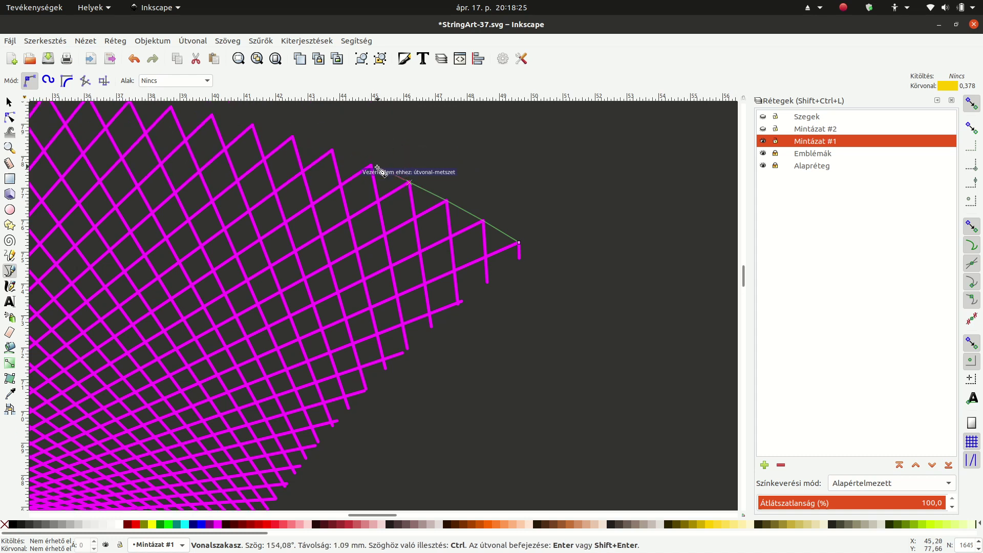
{"action": "left_click", "coordinate": [372, 167]}
{"action": "left_click", "coordinate": [332, 150]}
{"action": "left_click", "coordinate": [293, 136]}
{"action": "left_click", "coordinate": [253, 125]}
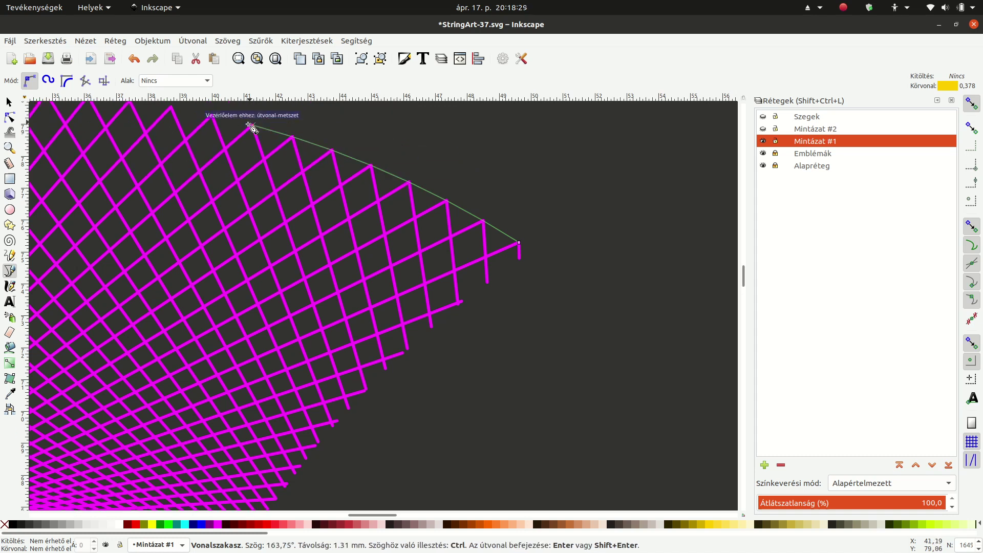
{"action": "left_click", "coordinate": [214, 115]}
- Extend the traced path leftward along the outer edge, node by node
{"action": "scroll", "coordinate": [246, 186], "scroll_direction": "down", "scroll_amount": 2}
{"action": "scroll", "coordinate": [145, 160], "scroll_direction": "down", "scroll_amount": 1}
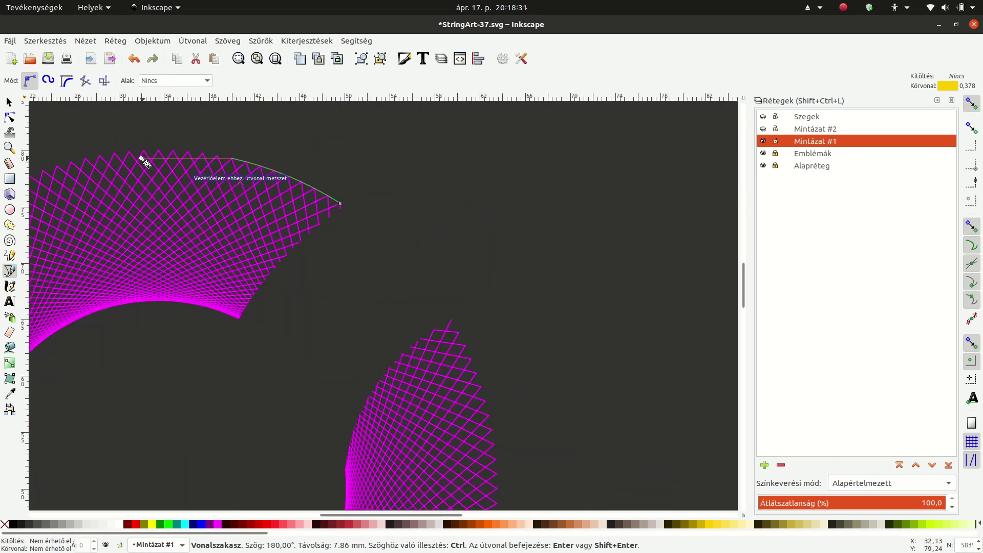
{"action": "scroll", "coordinate": [307, 162], "scroll_direction": "up", "scroll_amount": 2}
{"action": "left_click", "coordinate": [306, 171]}
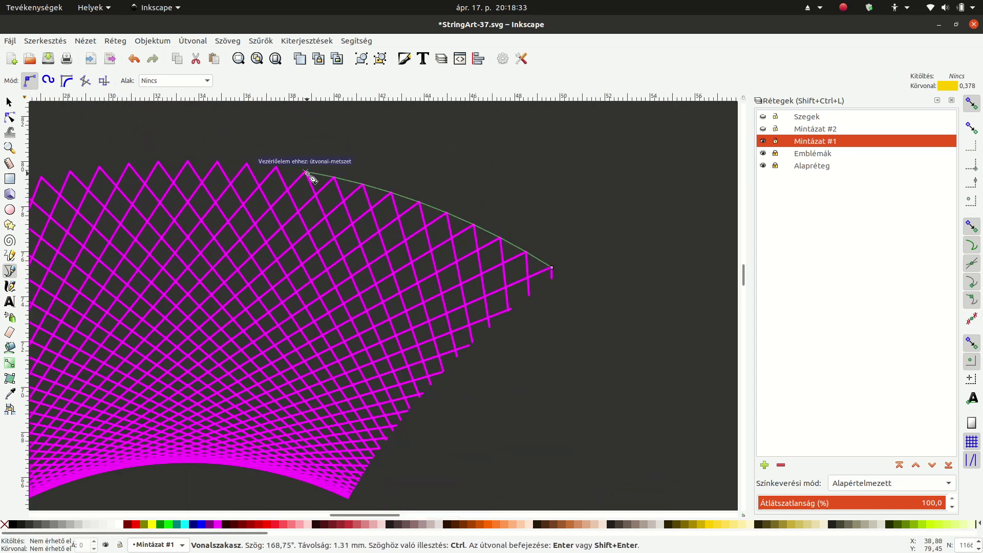
{"action": "left_click", "coordinate": [246, 164]}
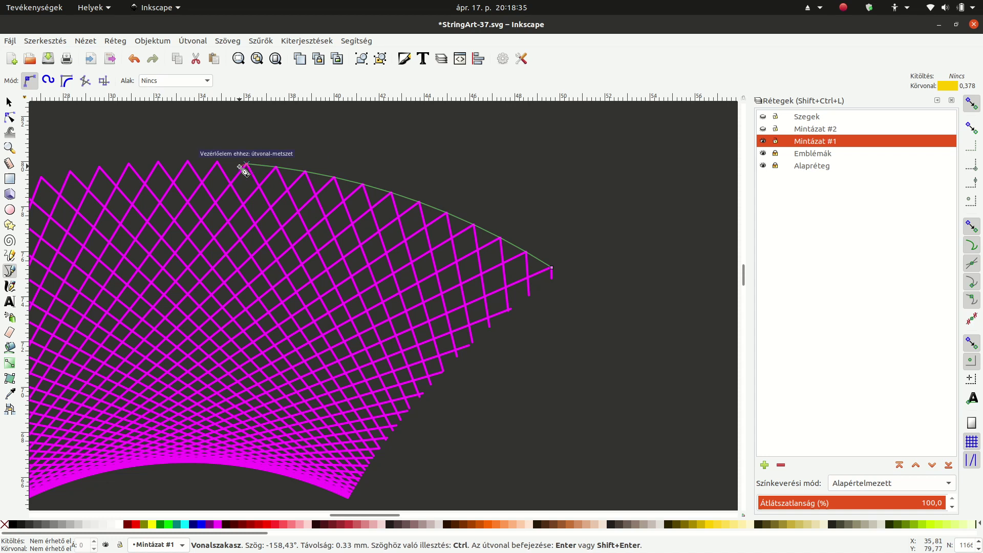
{"action": "left_click", "coordinate": [218, 163]}
{"action": "left_click", "coordinate": [189, 161]}
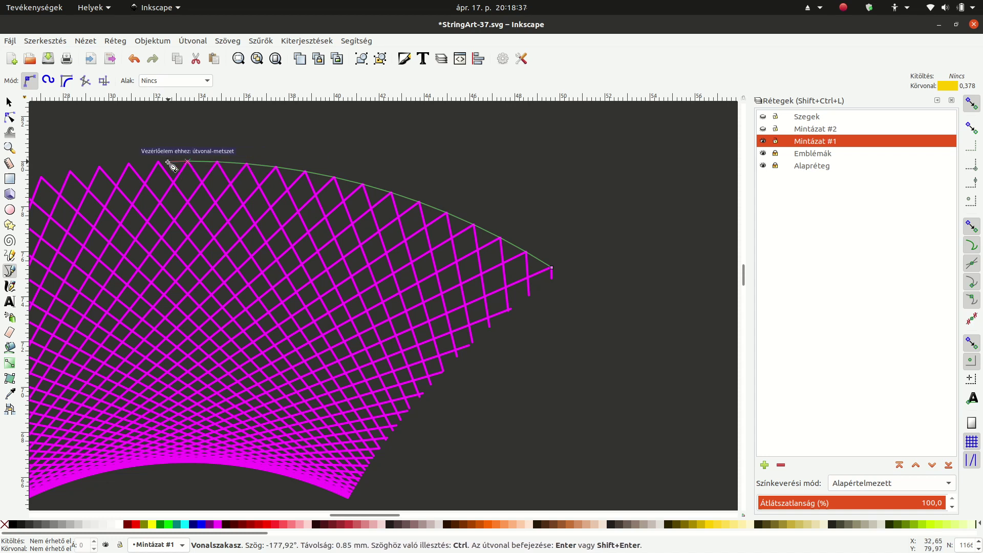
{"action": "left_click", "coordinate": [159, 162]}
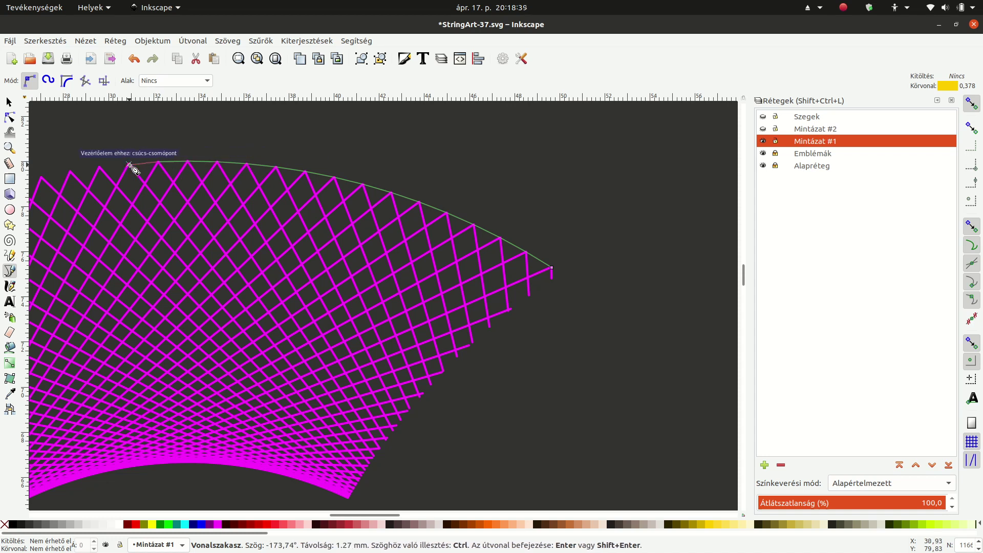
{"action": "left_click", "coordinate": [130, 165]}
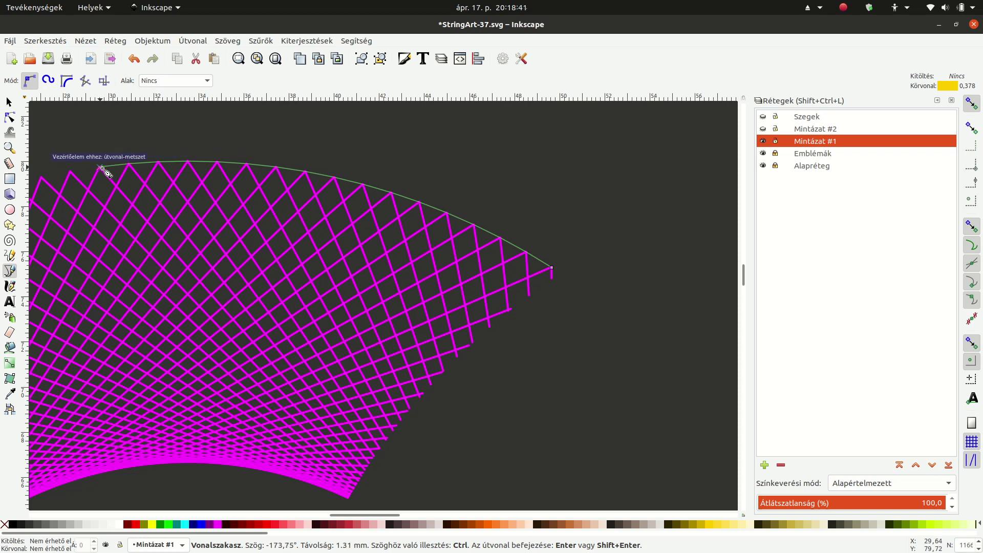
- Carry the trace around the rim and down the band's left outer edge
{"action": "scroll", "coordinate": [272, 244], "scroll_direction": "down", "scroll_amount": 3}
{"action": "scroll", "coordinate": [248, 274], "scroll_direction": "down", "scroll_amount": 2}
{"action": "scroll", "coordinate": [213, 230], "scroll_direction": "up", "scroll_amount": 4}
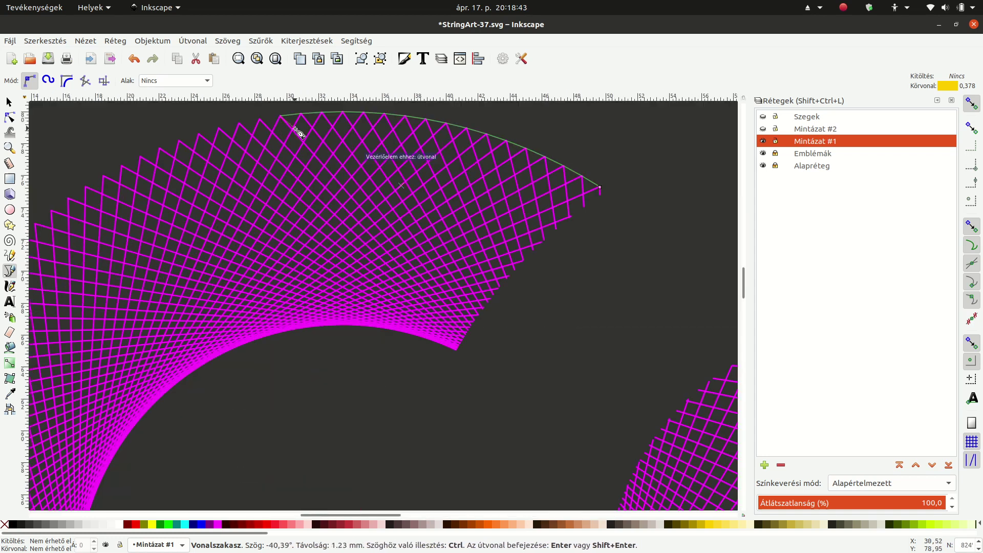
{"action": "left_click", "coordinate": [239, 123]}
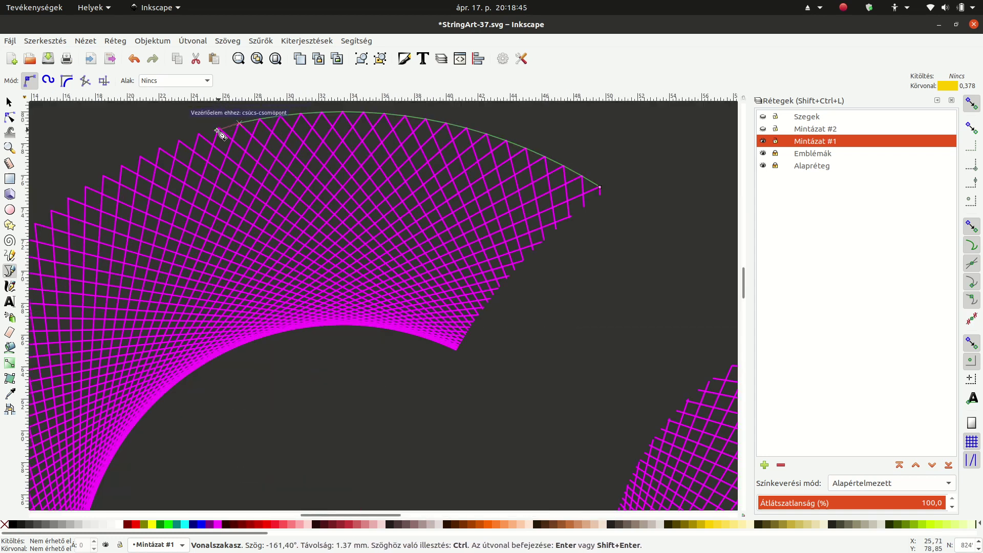
{"action": "left_click", "coordinate": [199, 139]}
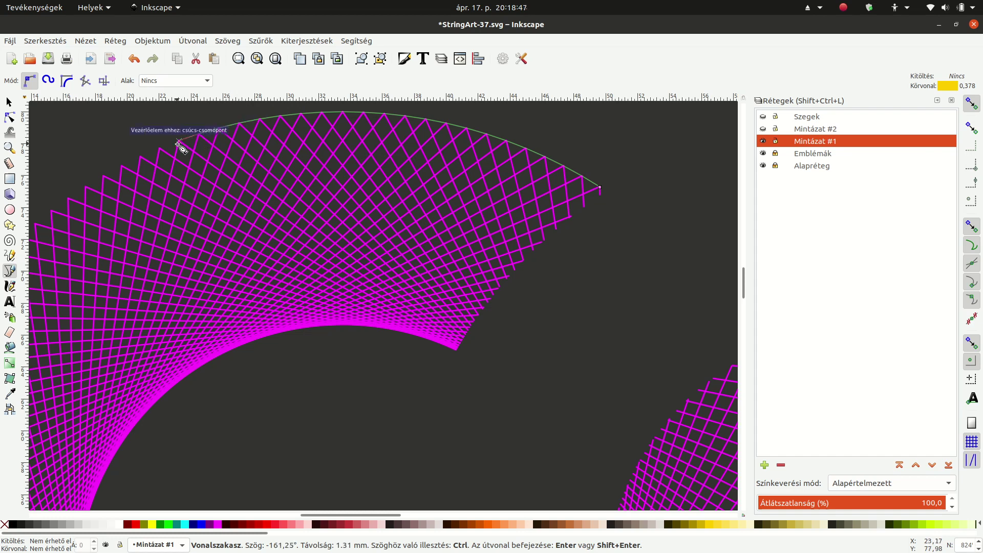
{"action": "left_click", "coordinate": [170, 144]}
{"action": "left_click", "coordinate": [138, 159]}
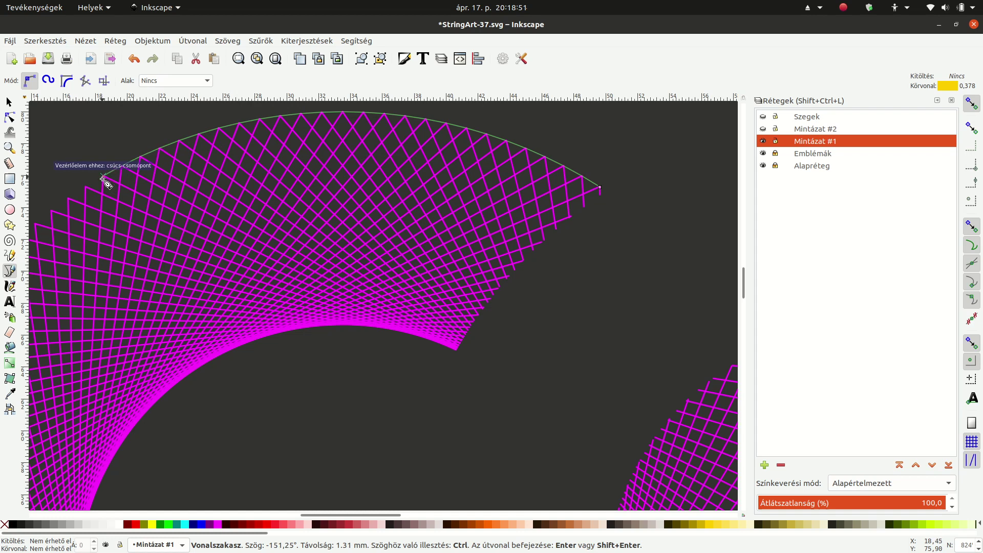
{"action": "left_click", "coordinate": [69, 198]}
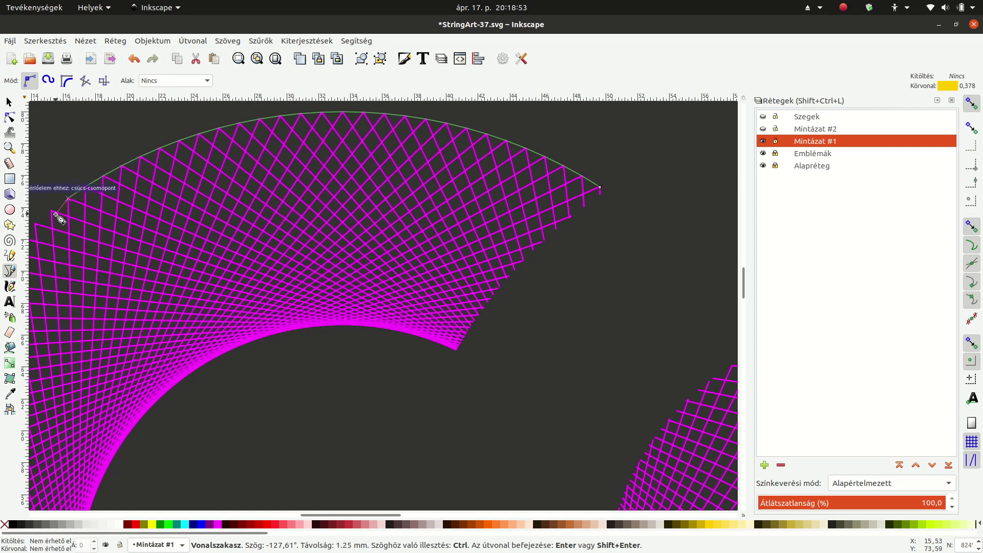
{"action": "left_click", "coordinate": [35, 224]}
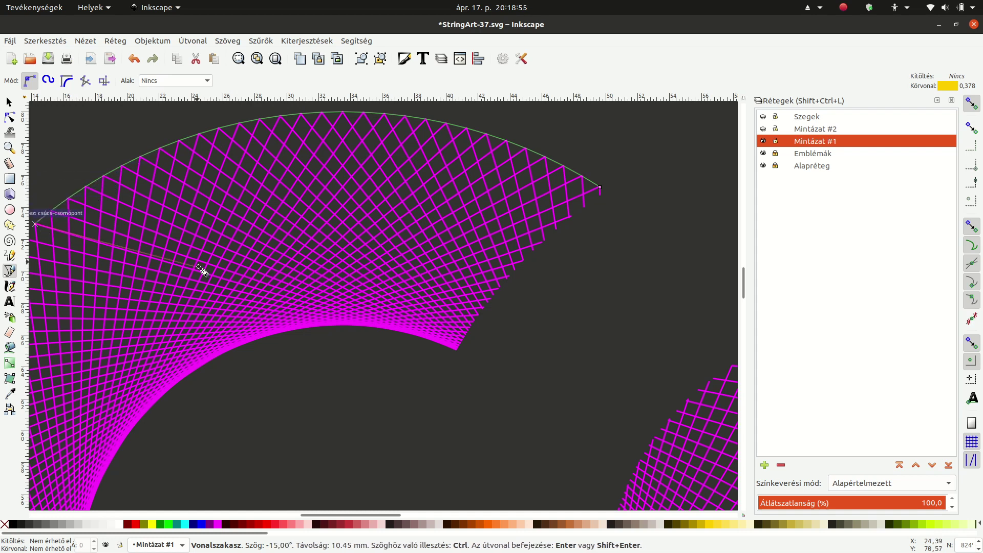
{"action": "scroll", "coordinate": [203, 271], "scroll_direction": "down", "scroll_amount": 5}
{"action": "scroll", "coordinate": [169, 271], "scroll_direction": "up", "scroll_amount": 5}
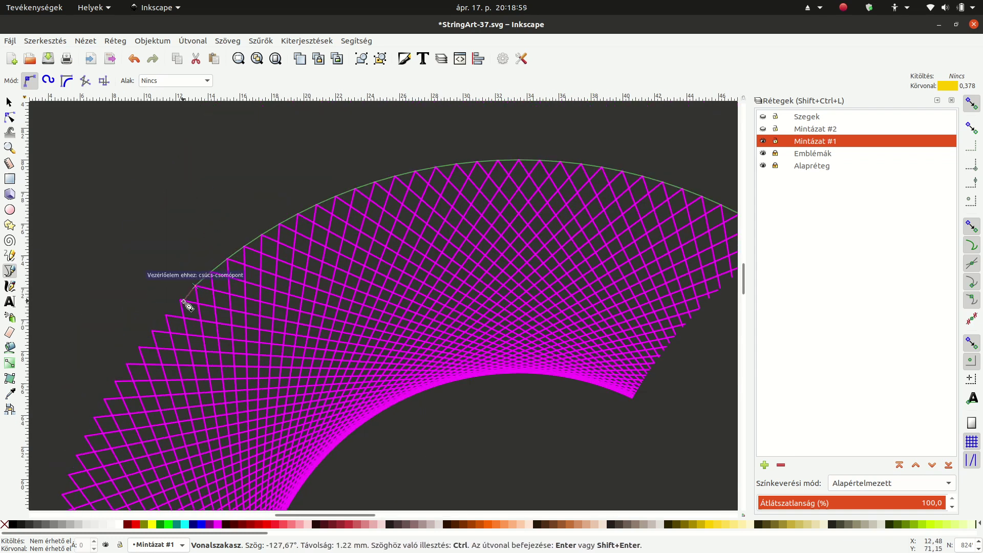
{"action": "left_click", "coordinate": [164, 317]}
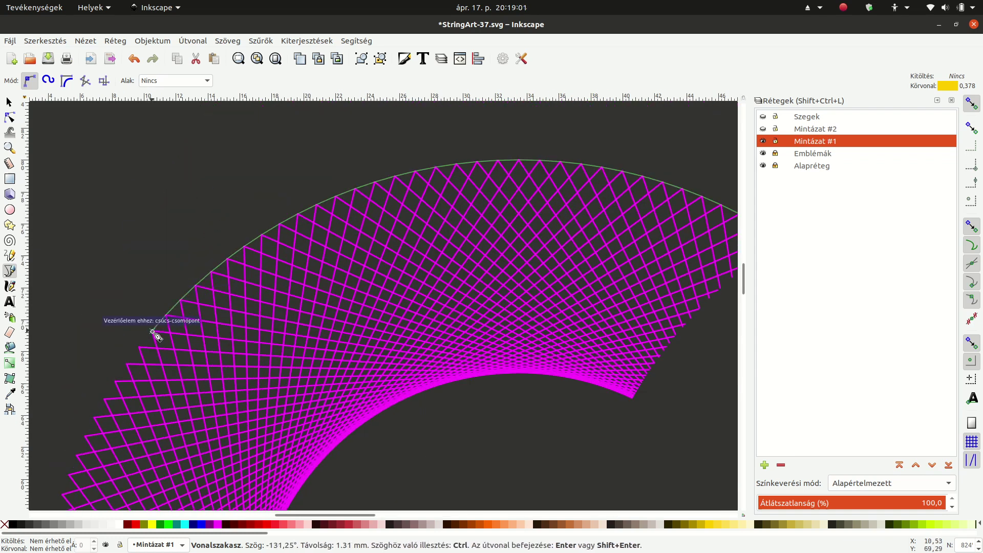
{"action": "left_click", "coordinate": [141, 348]}
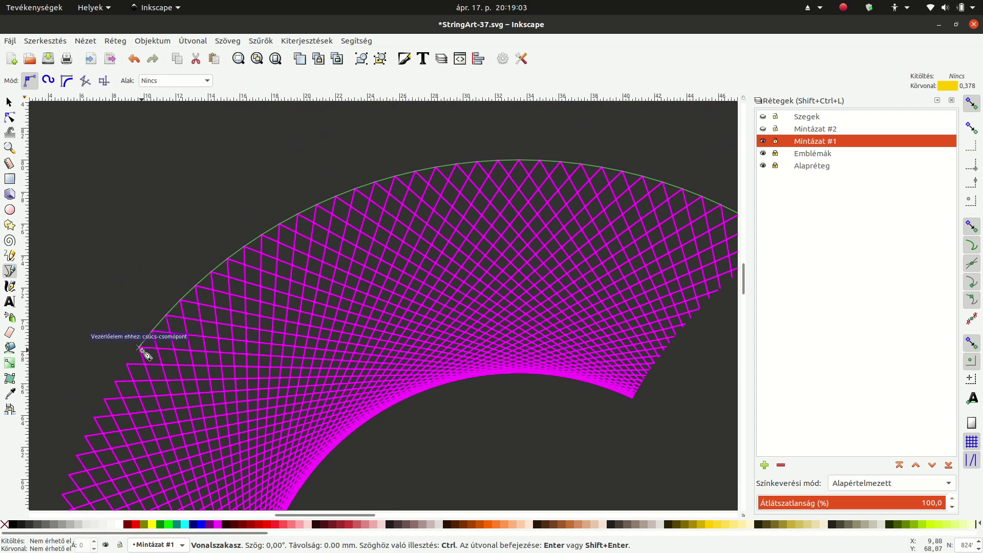
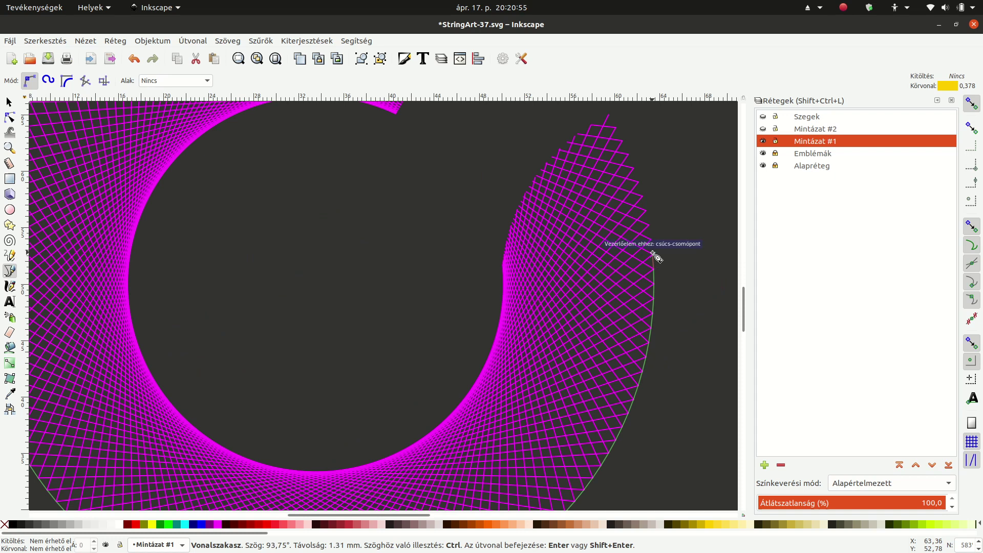
- Draw a Pen line along the ring's outer edge, ending at the top cusp
{"action": "left_click", "coordinate": [649, 228]}
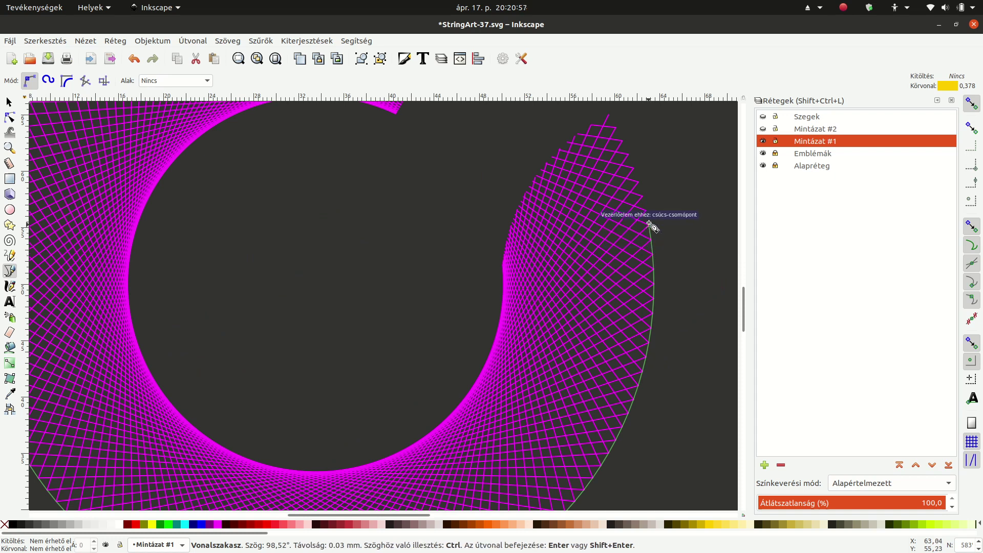
{"action": "left_click", "coordinate": [646, 210]}
{"action": "left_click", "coordinate": [643, 193]}
{"action": "left_click", "coordinate": [630, 164]}
{"action": "left_click", "coordinate": [631, 162]}
{"action": "left_click", "coordinate": [625, 146]}
{"action": "left_click", "coordinate": [621, 132]}
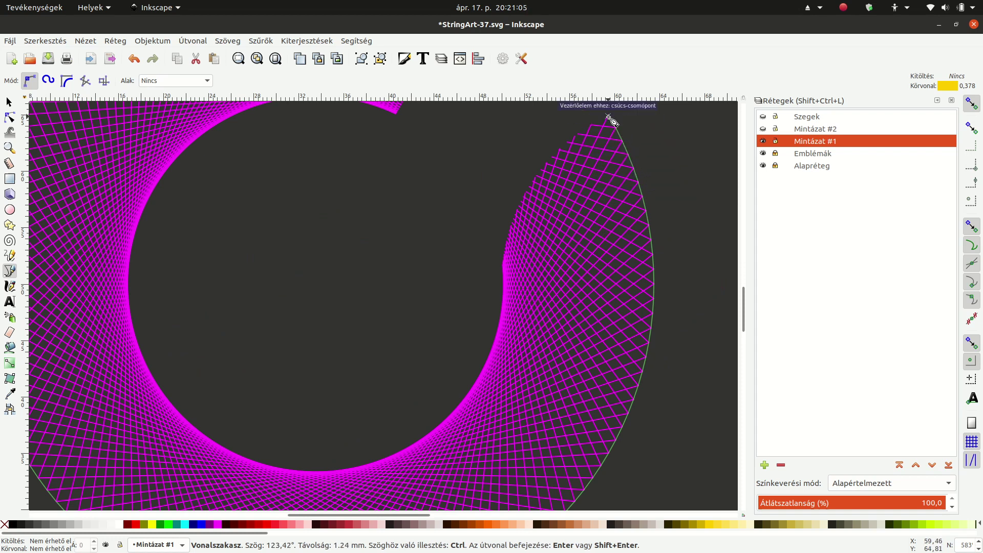
{"action": "double_click", "coordinate": [608, 116]}
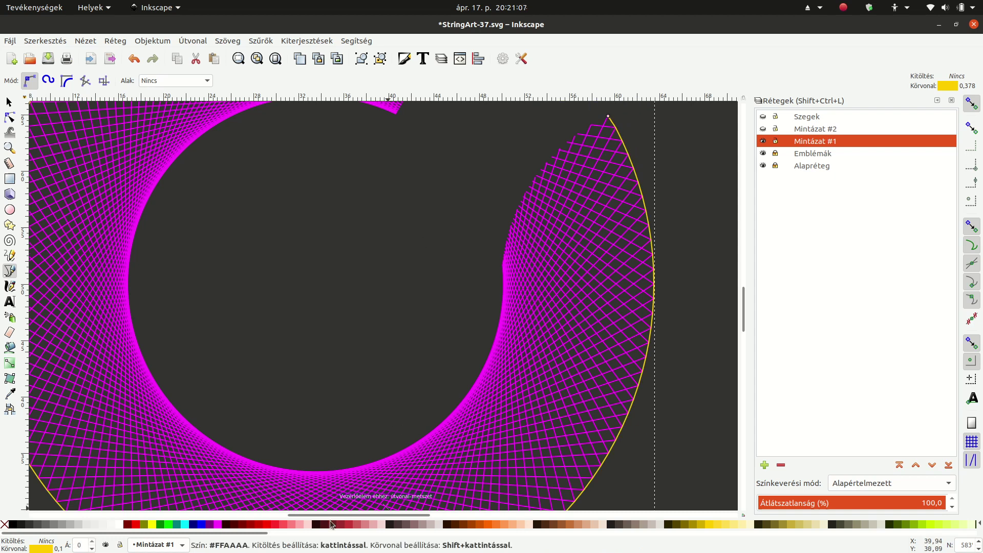
- Give the new line a magenta stroke from the swatch palette
{"action": "right_click", "coordinate": [217, 529]}
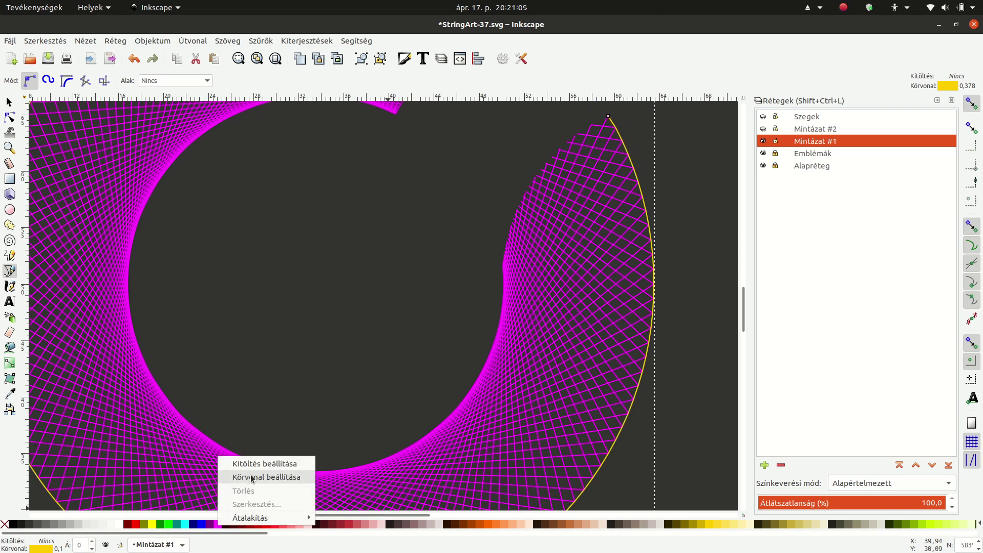
{"action": "left_click", "coordinate": [250, 475]}
{"action": "left_click", "coordinate": [9, 102]}
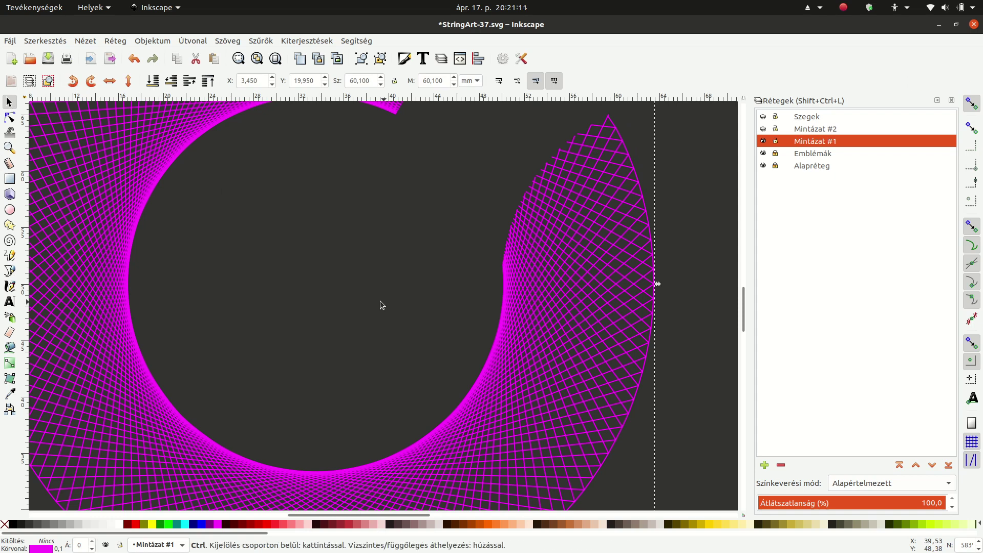
- Combine every magenta string line into one path, then show the Mintázat #2 layer
{"action": "key", "text": "5"}
{"action": "left_click_drag", "start_coordinate": [107, 145], "coordinate": [504, 433]}
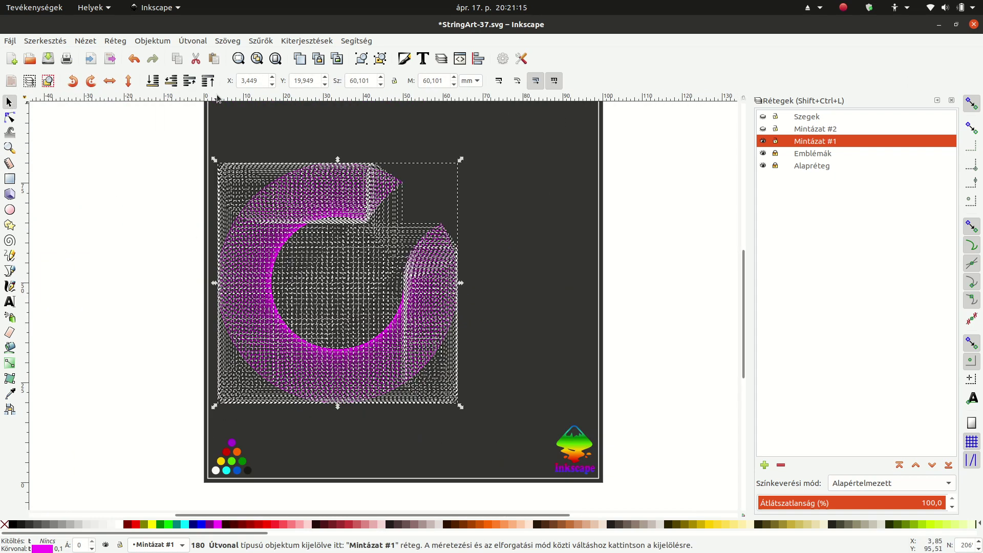
{"action": "left_click", "coordinate": [188, 44]}
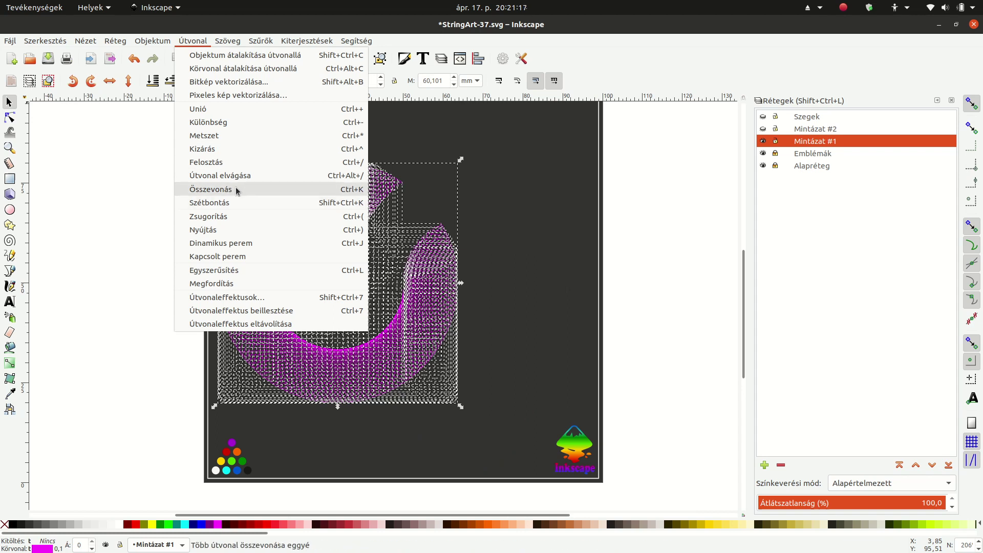
{"action": "left_click", "coordinate": [237, 189]}
{"action": "left_click", "coordinate": [676, 174]}
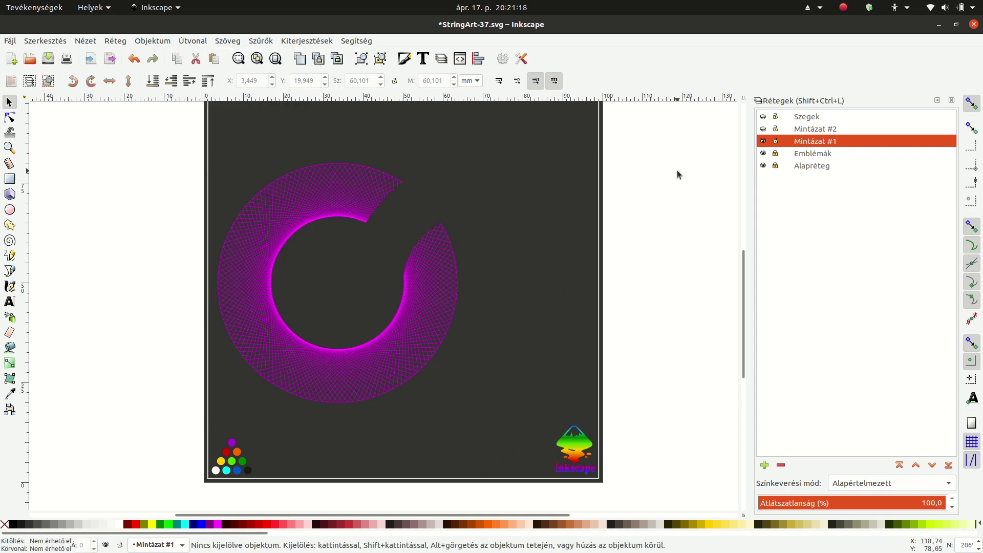
{"action": "left_click", "coordinate": [762, 128]}
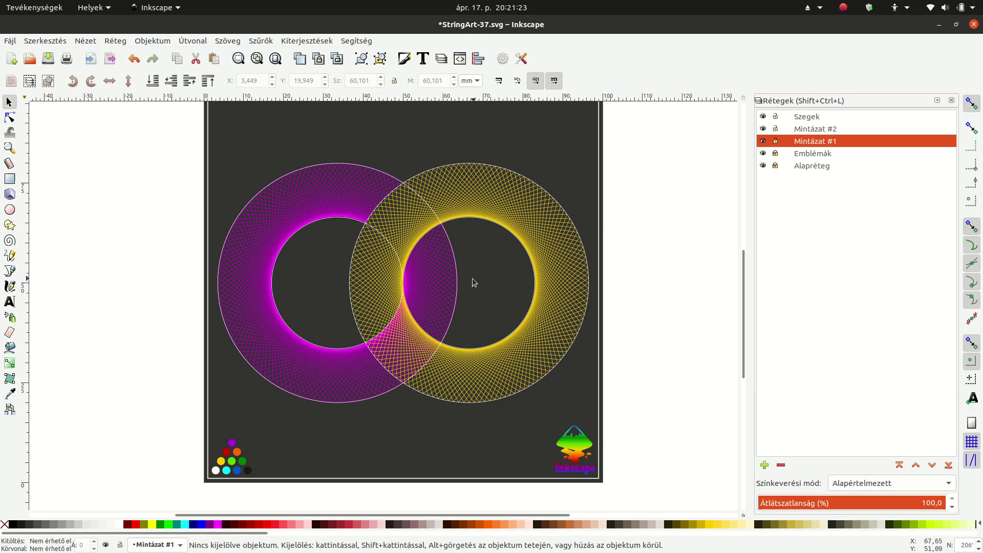
- Zoom in to inspect where the rings overlap, then hide the Mintázat #1 layer
{"action": "scroll", "coordinate": [432, 239], "scroll_direction": "up", "scroll_amount": 3, "text": "ctrl"}
{"action": "scroll", "coordinate": [432, 239], "scroll_direction": "up", "scroll_amount": 1, "text": "ctrl"}
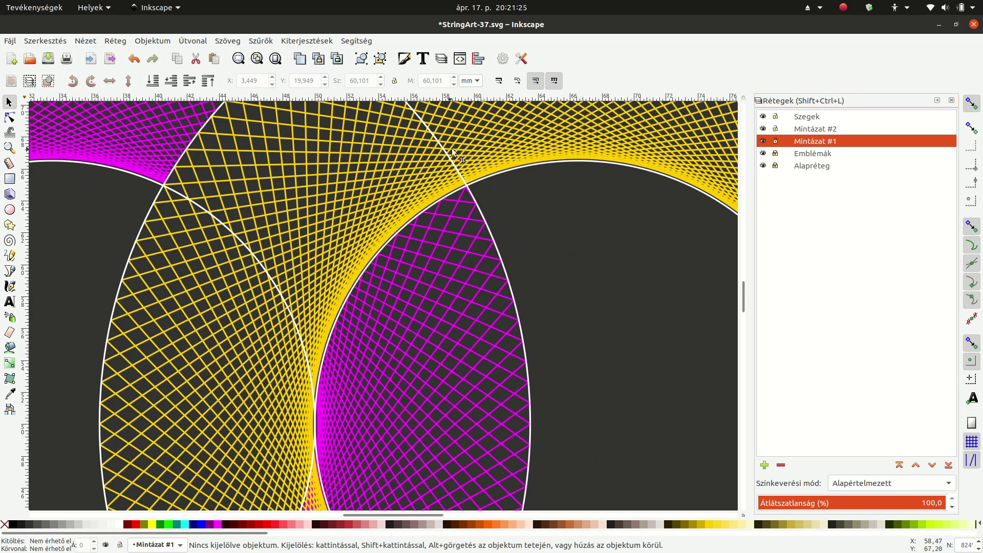
{"action": "scroll", "coordinate": [307, 277], "scroll_direction": "down", "scroll_amount": 3}
{"action": "scroll", "coordinate": [304, 327], "scroll_direction": "down", "scroll_amount": 1, "text": "ctrl"}
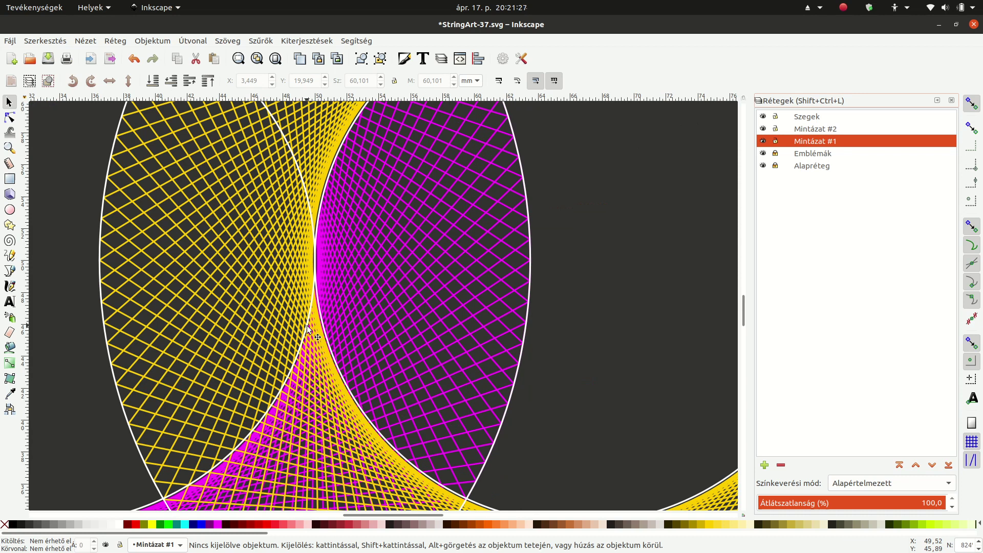
{"action": "scroll", "coordinate": [312, 352], "scroll_direction": "down", "scroll_amount": 1, "text": "ctrl"}
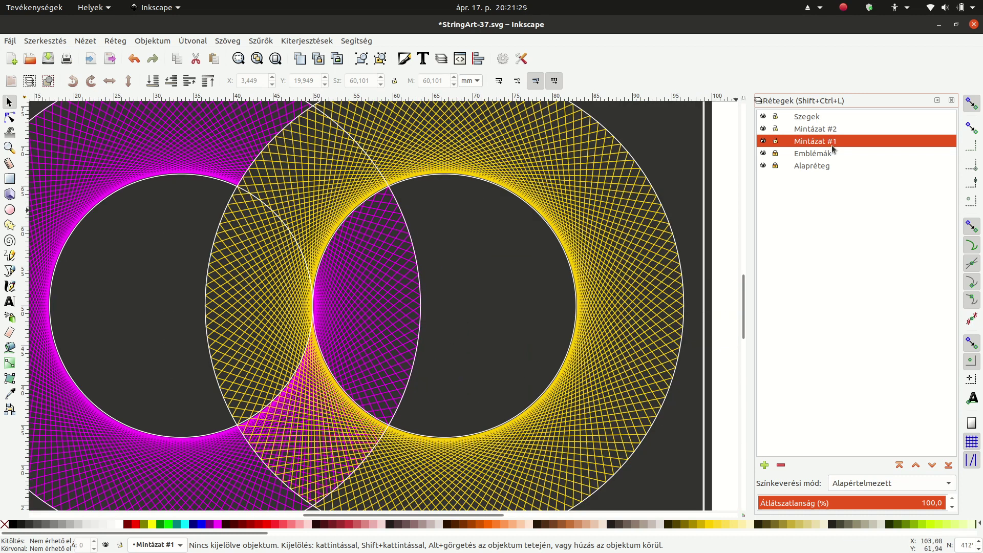
{"action": "left_click", "coordinate": [762, 142]}
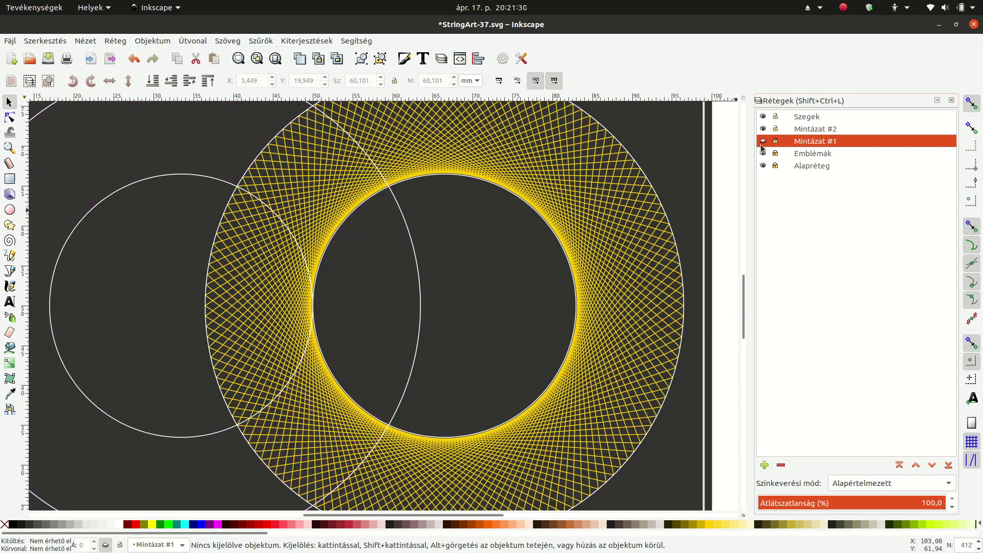
- Make Szegek the current layer and select the two white circles, undoing an accidental move
{"action": "left_click", "coordinate": [420, 305]}
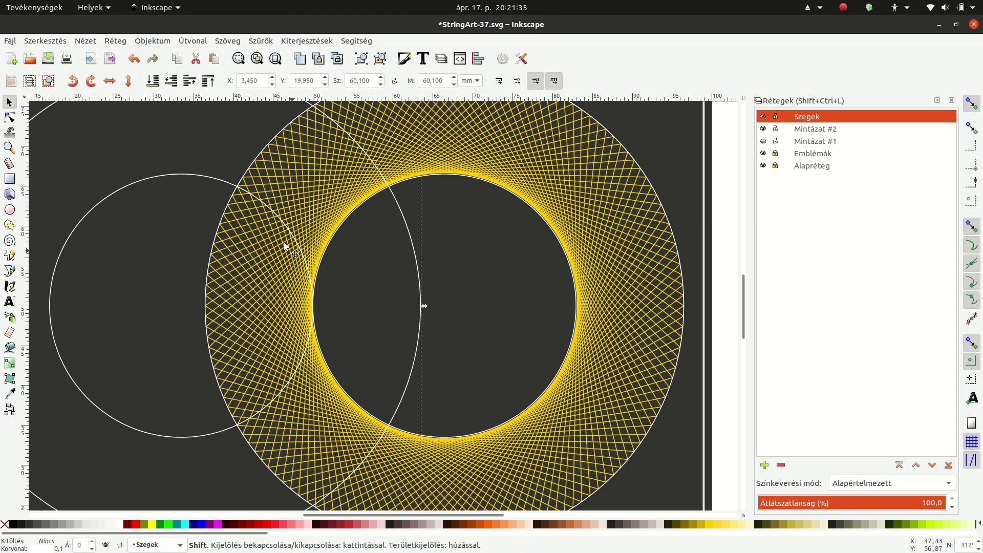
{"action": "left_click", "coordinate": [194, 180], "text": "shift"}
{"action": "key", "text": "ctrl"}
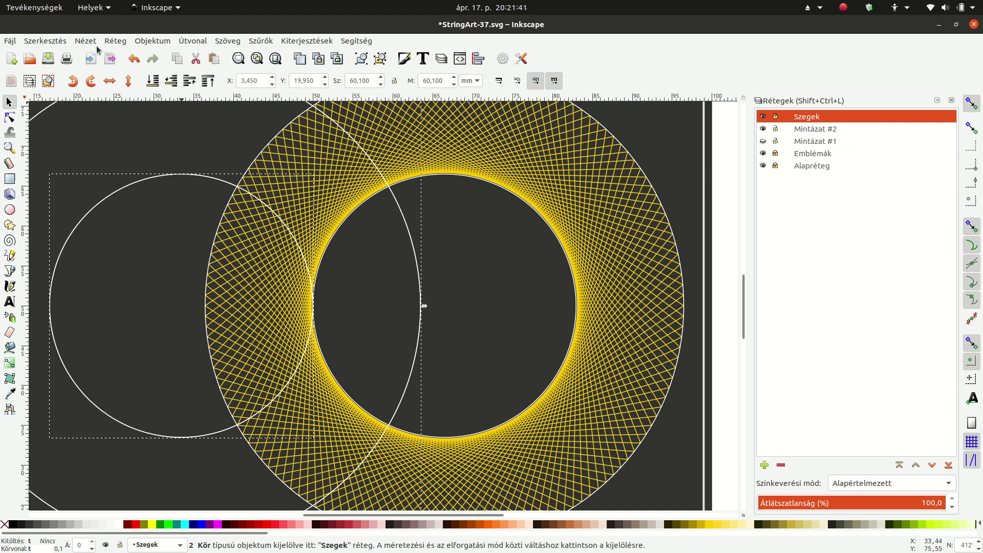
{"action": "key", "text": "Escape"}
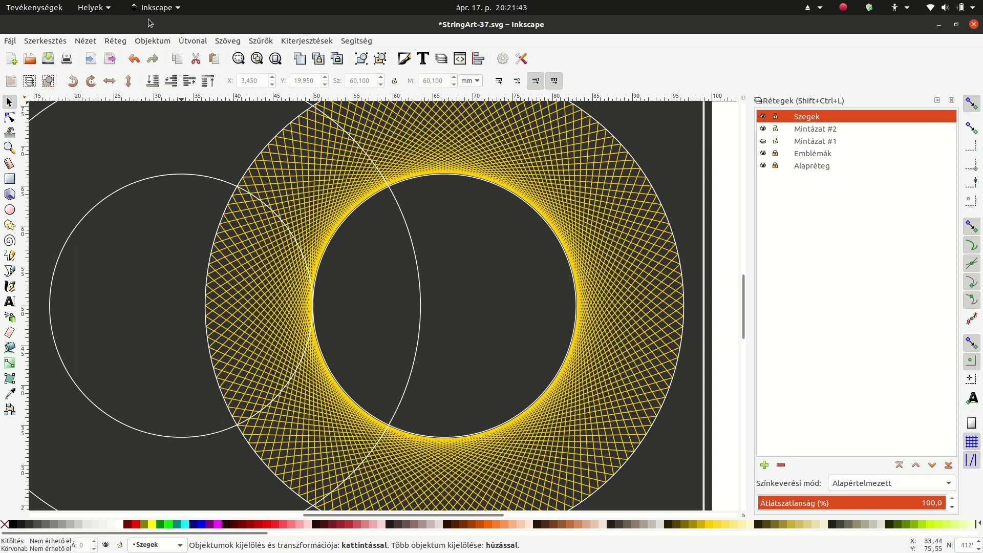
{"action": "left_click", "coordinate": [179, 176]}
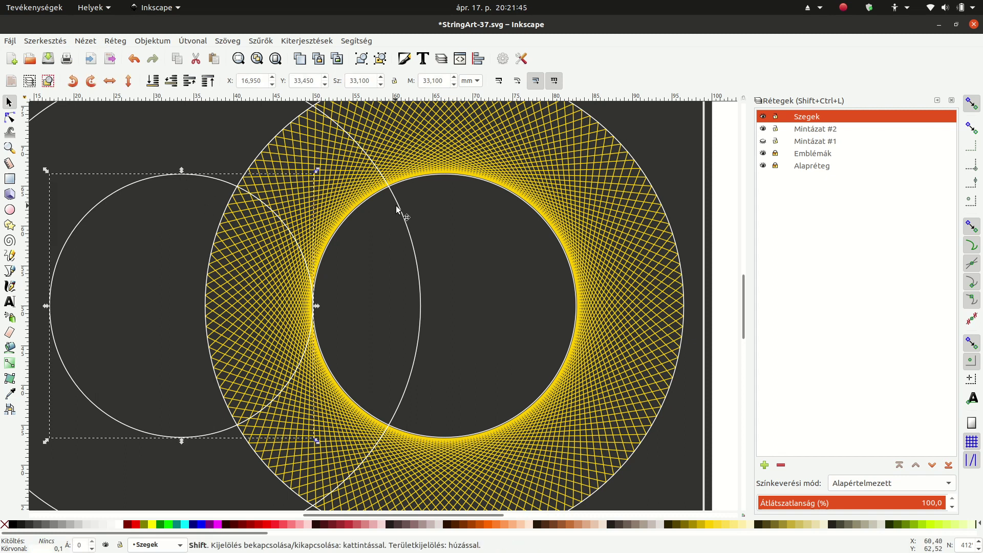
{"action": "left_click_drag", "start_coordinate": [397, 208], "coordinate": [378, 224]}
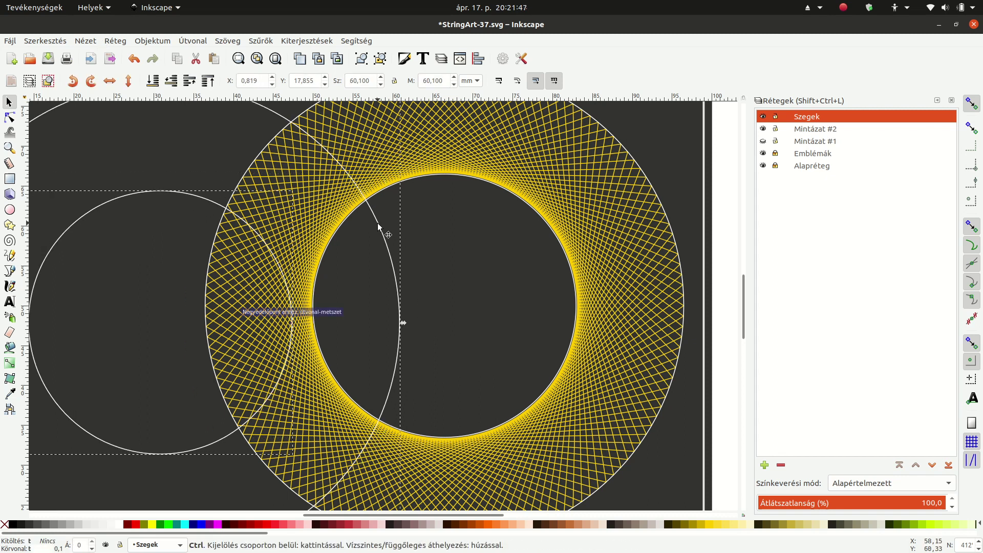
{"action": "key", "text": "ctrl+z"}
{"action": "left_click", "coordinate": [51, 42]}
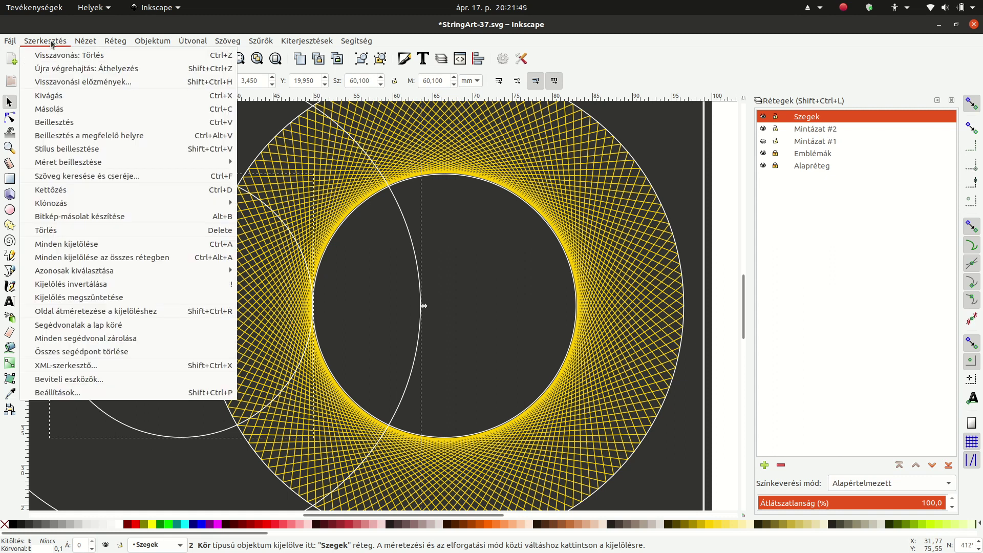
{"action": "left_click", "coordinate": [95, 191]}
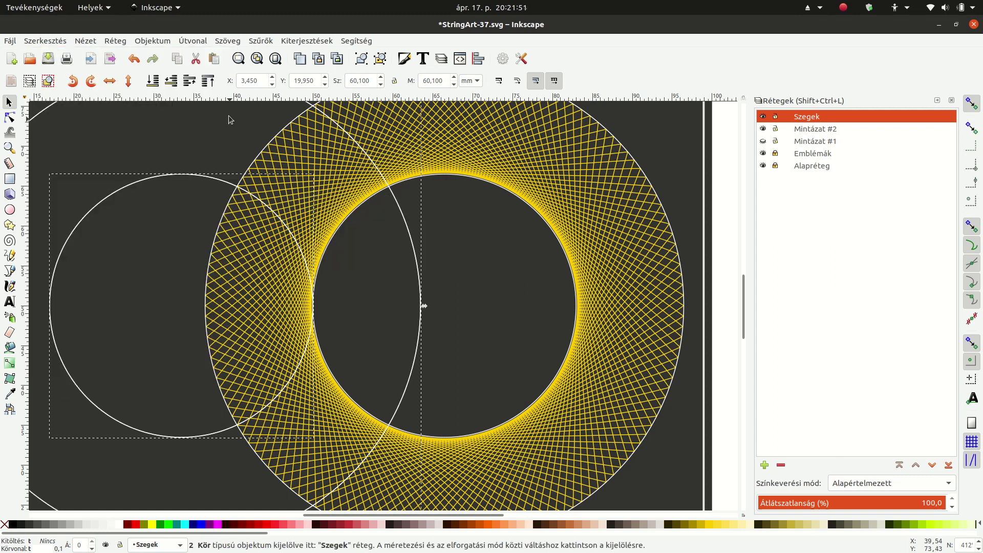
- Convert the circles to paths, move them to Mintázat #2, and hide Szegek
{"action": "left_click", "coordinate": [194, 43]}
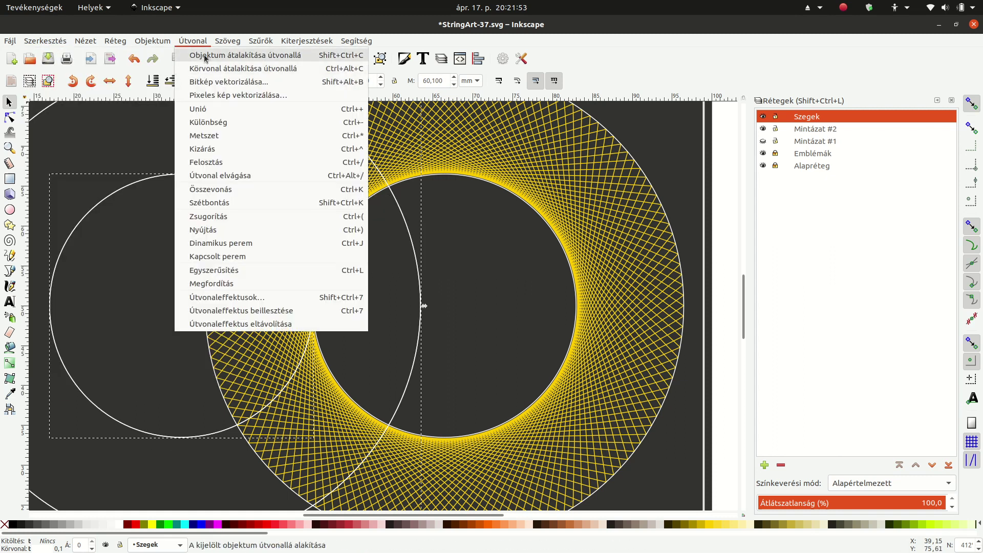
{"action": "left_click", "coordinate": [204, 55]}
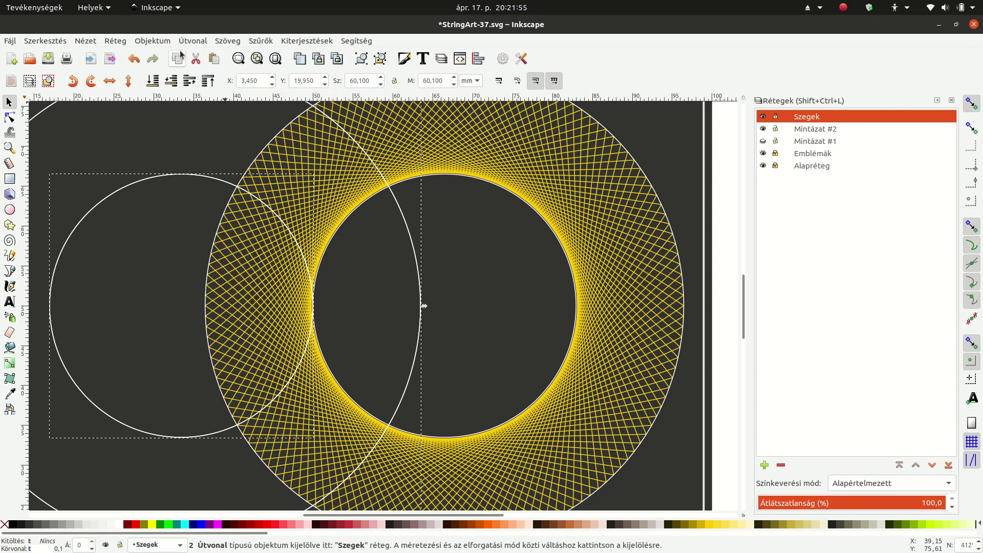
{"action": "right_click", "coordinate": [176, 177]}
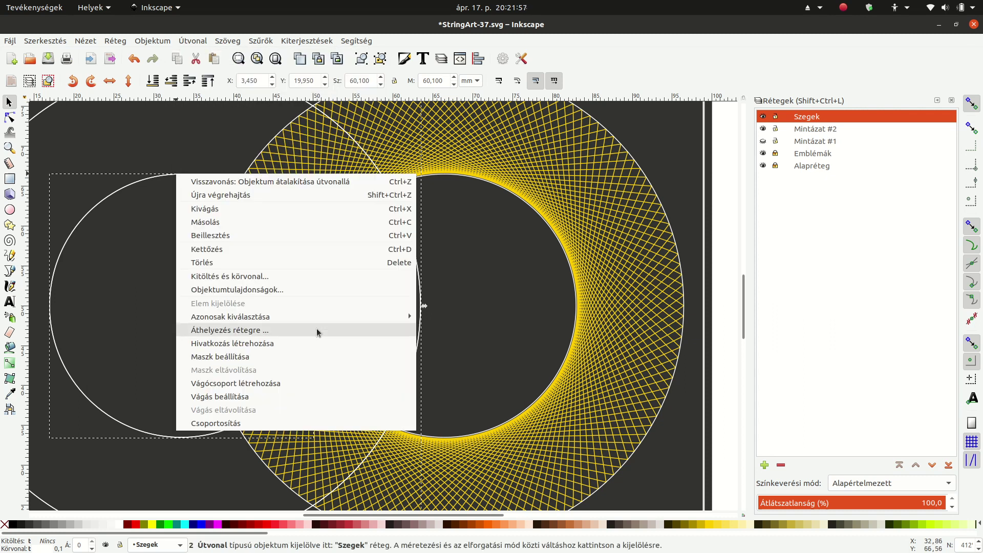
{"action": "left_click", "coordinate": [307, 331]}
{"action": "left_click", "coordinate": [482, 257]}
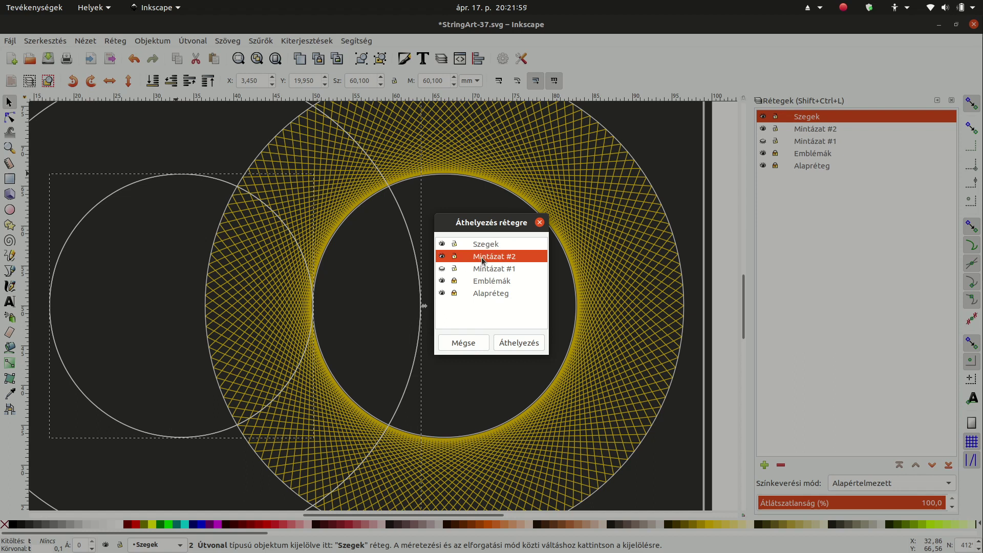
{"action": "left_click", "coordinate": [516, 346]}
{"action": "left_click", "coordinate": [763, 117]}
{"action": "left_click", "coordinate": [193, 141]}
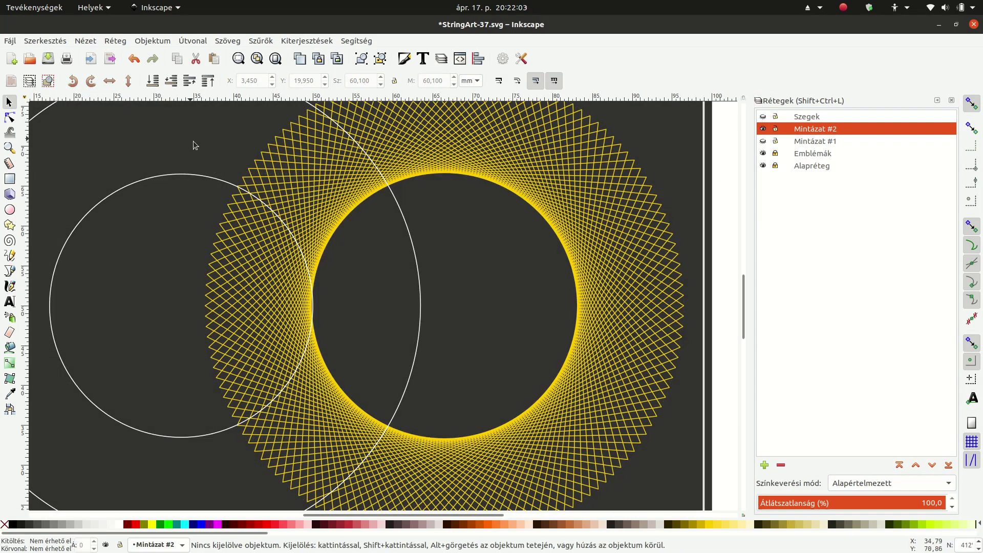
- Combine the inner and outer white circles into one path and select it
{"action": "scroll", "coordinate": [425, 265], "scroll_direction": "down", "scroll_amount": 1}
{"action": "left_click", "coordinate": [278, 204]}
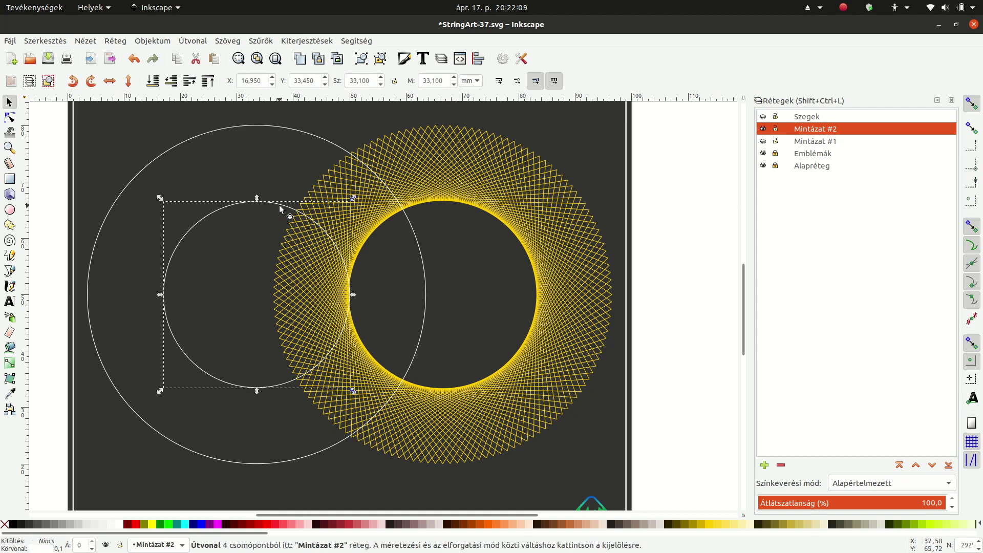
{"action": "left_click", "coordinate": [315, 144], "text": "shift"}
{"action": "left_click", "coordinate": [192, 42]}
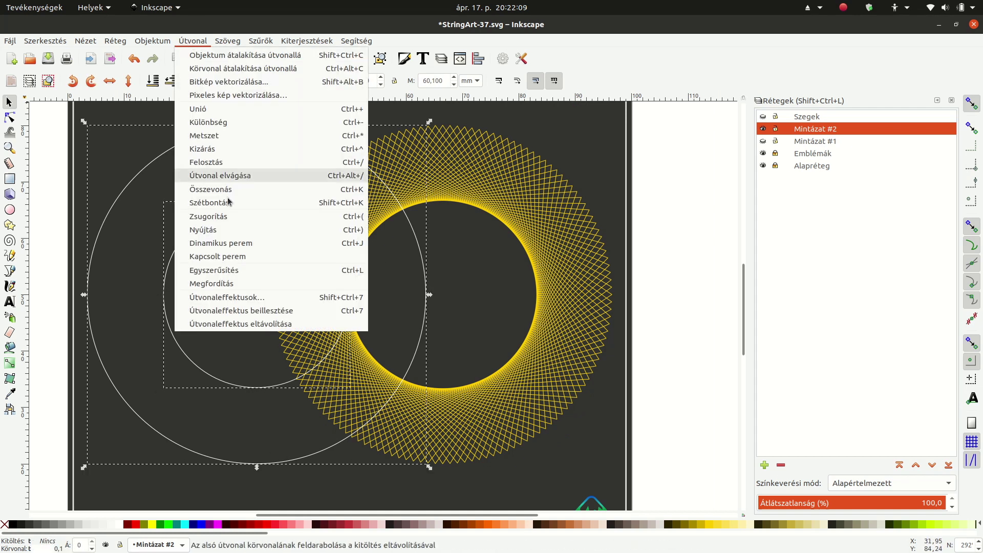
{"action": "left_click", "coordinate": [238, 192]}
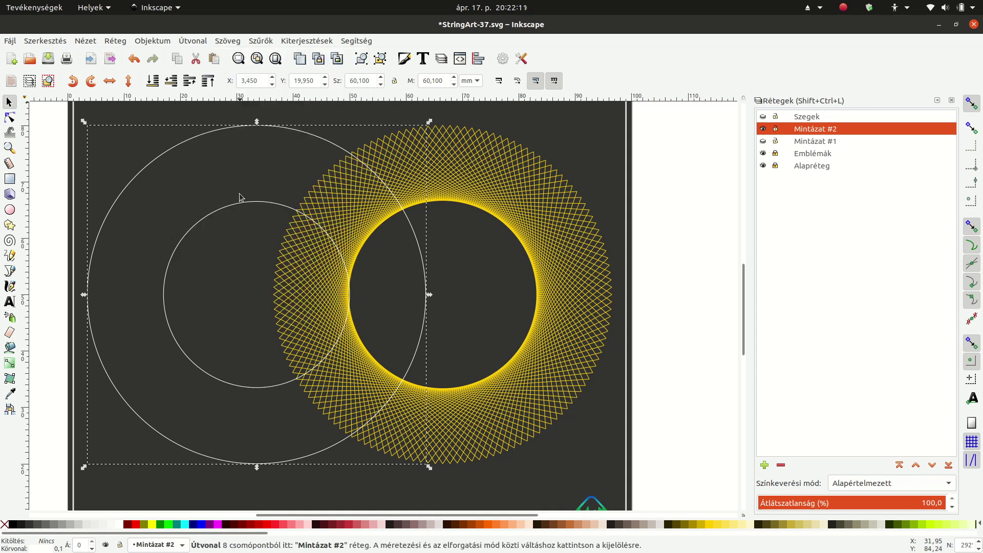
{"action": "left_click", "coordinate": [488, 215]}
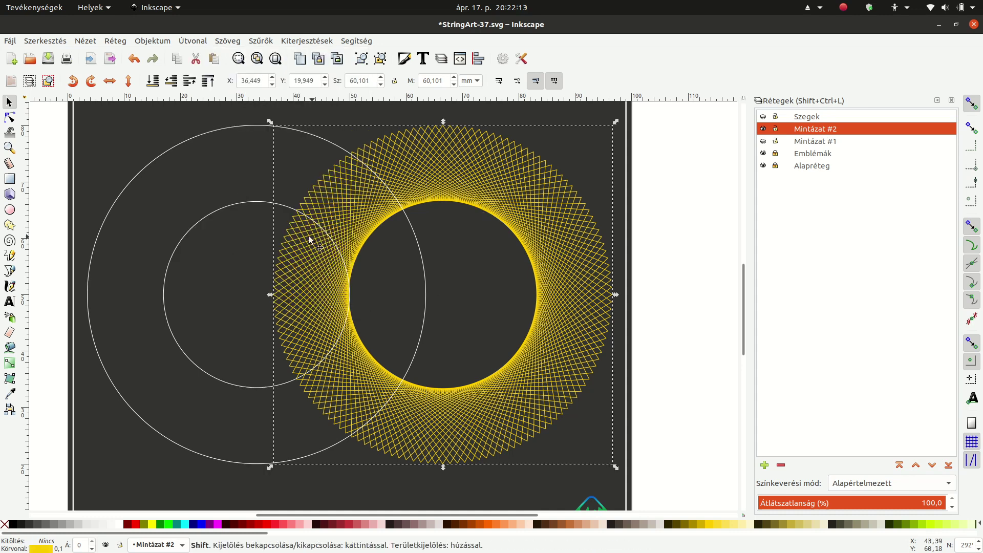
{"action": "left_click", "coordinate": [434, 298]}
{"action": "key", "text": "Tab"}
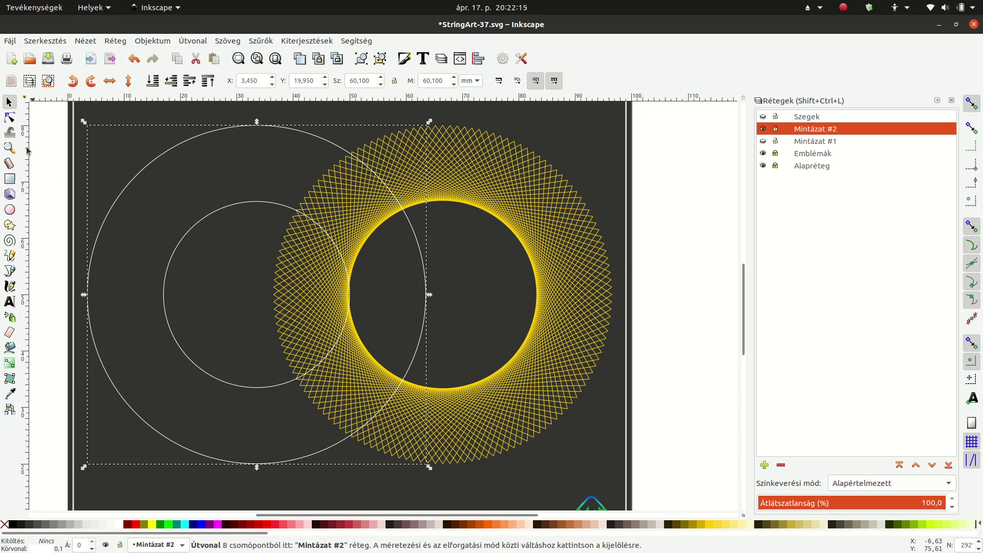
- Break the combined circles at their right-side nodes and at nodes lower down
{"action": "left_click", "coordinate": [9, 117]}
{"action": "left_click_drag", "start_coordinate": [227, 269], "coordinate": [504, 315]}
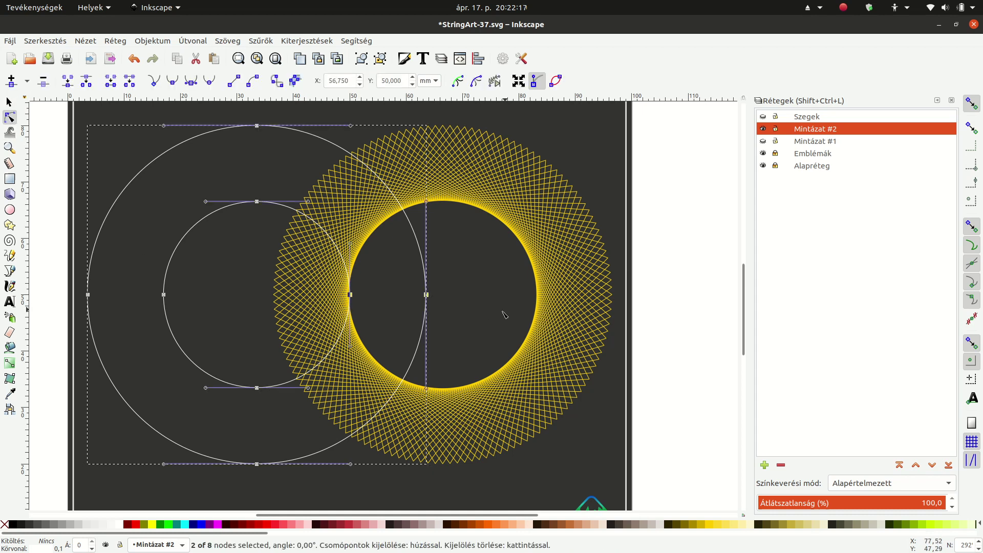
{"action": "left_click", "coordinate": [86, 81]}
{"action": "mouse_move", "coordinate": [213, 332]}
{"action": "left_mouse_down"}
{"action": "mouse_move", "coordinate": [275, 535]}
{"action": "mouse_move", "coordinate": [283, 307]}
{"action": "left_mouse_up"}
{"action": "left_click", "coordinate": [86, 81]}
{"action": "scroll", "coordinate": [279, 241], "scroll_direction": "up", "scroll_amount": 3}
{"action": "scroll", "coordinate": [279, 241], "scroll_direction": "up", "scroll_amount": 4}
{"action": "scroll", "coordinate": [281, 255], "scroll_direction": "up", "scroll_amount": 5}
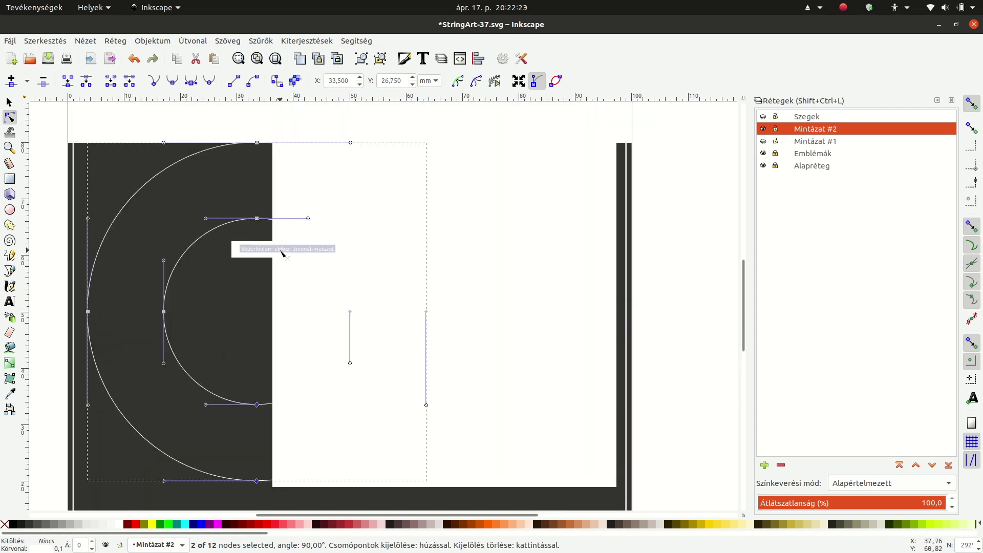
{"action": "key", "text": "5"}
{"action": "key", "text": "grave"}
- Break Apart the broken circles into separate pieces
{"action": "left_click", "coordinate": [197, 43]}
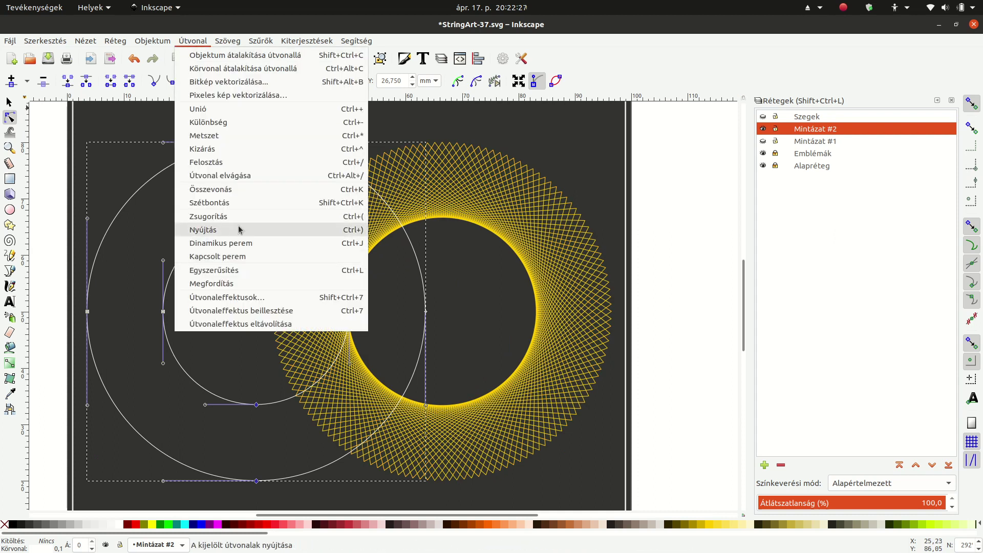
{"action": "left_click", "coordinate": [245, 202]}
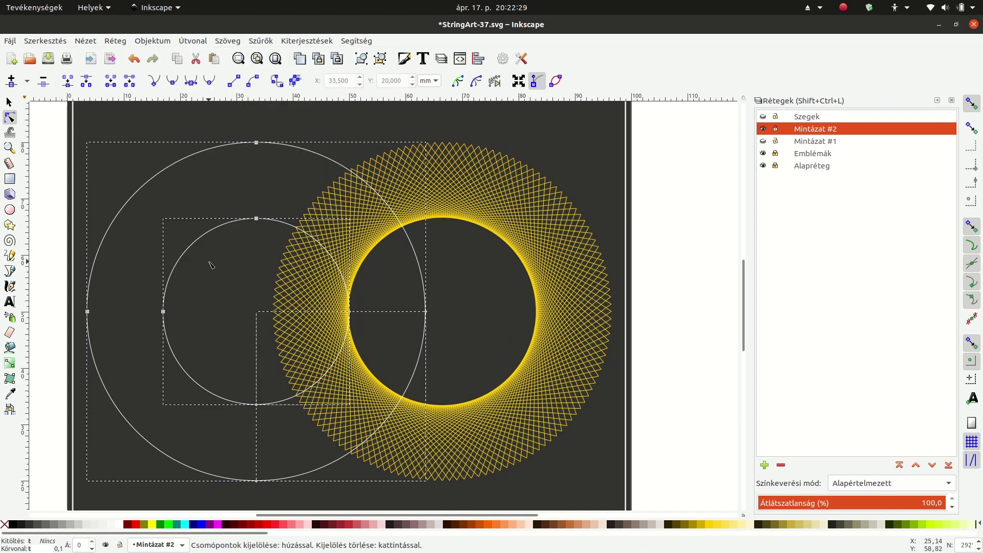
{"action": "left_click", "coordinate": [195, 244]}
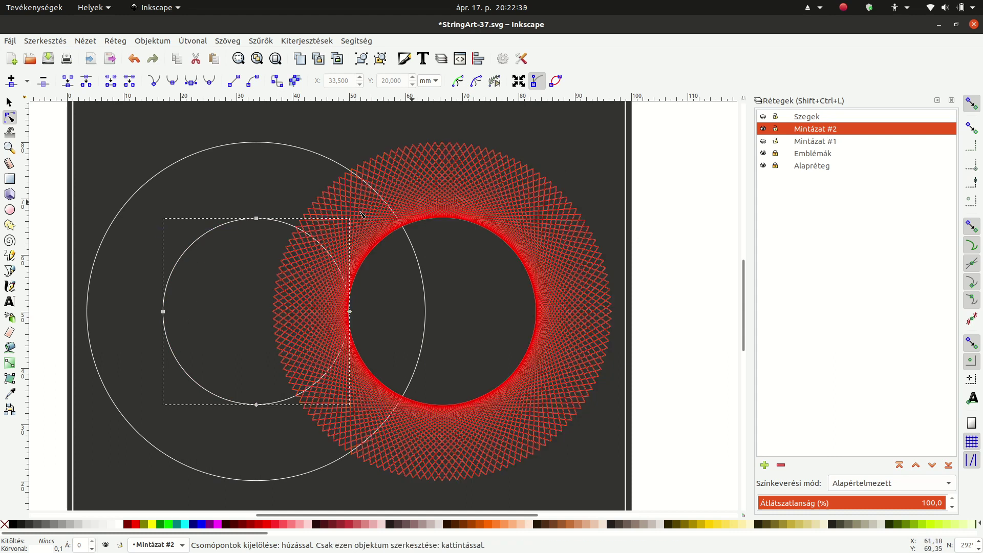
{"action": "left_click", "coordinate": [189, 168]}
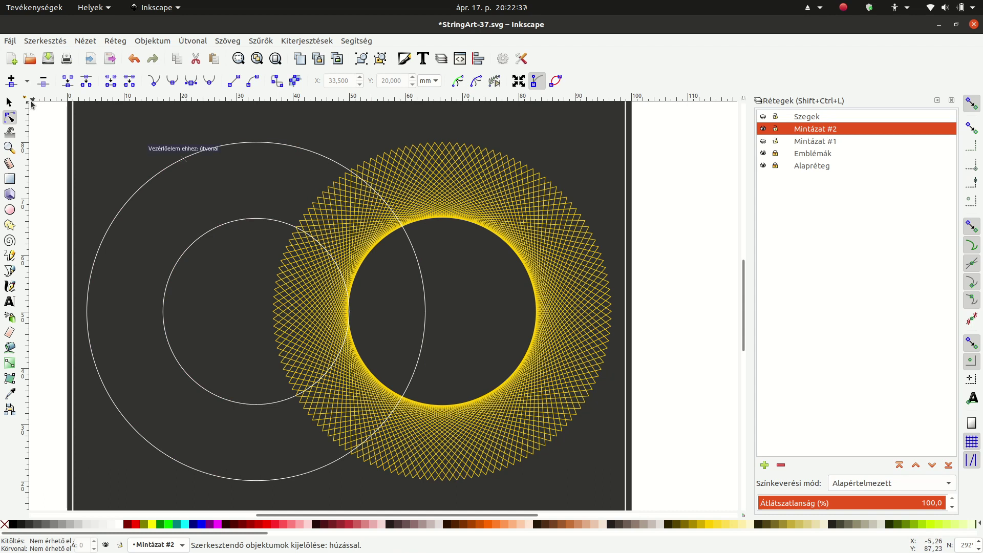
- Delete the upper pieces of the inner and outer white circles
{"action": "key", "text": "s"}
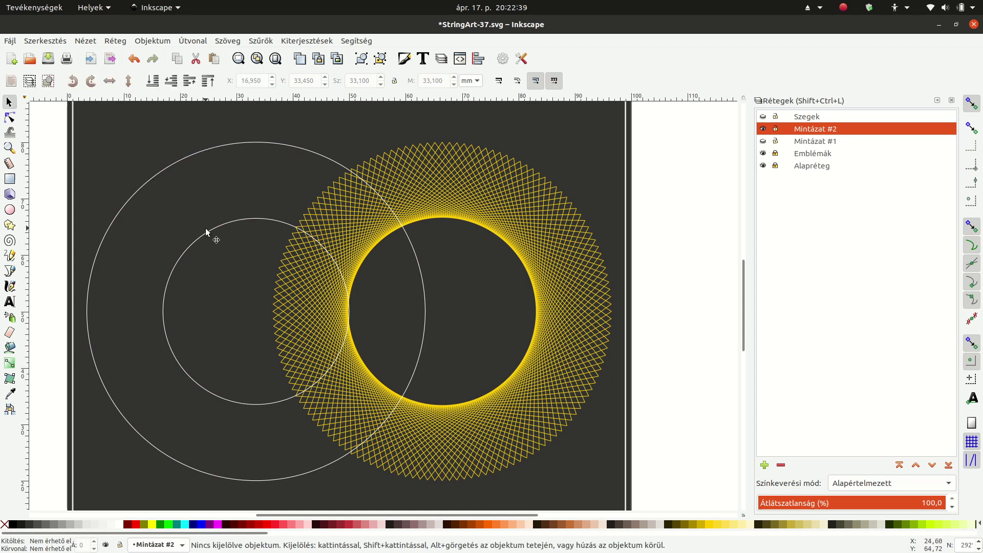
{"action": "left_click", "coordinate": [207, 232]}
{"action": "key", "text": "Delete"}
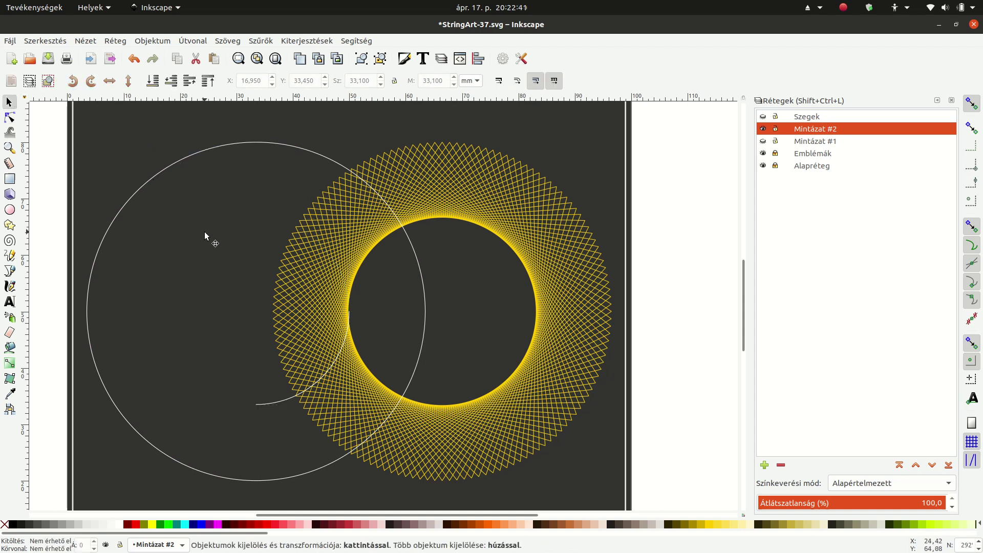
{"action": "left_click", "coordinate": [256, 142]}
{"action": "key", "text": "Delete"}
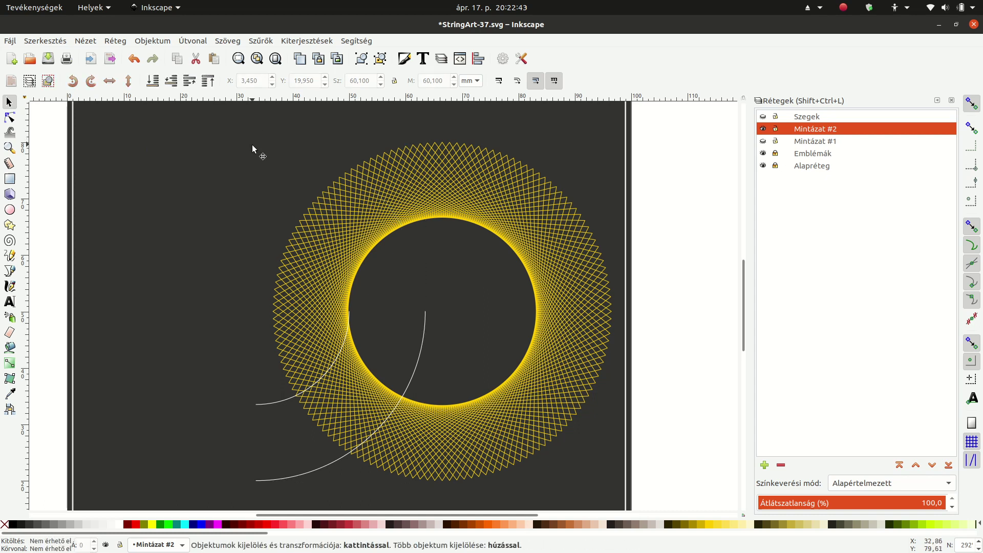
- Combine the small and large lower arcs into one path and add the yellow ring to the selection
{"action": "left_click", "coordinate": [274, 403]}
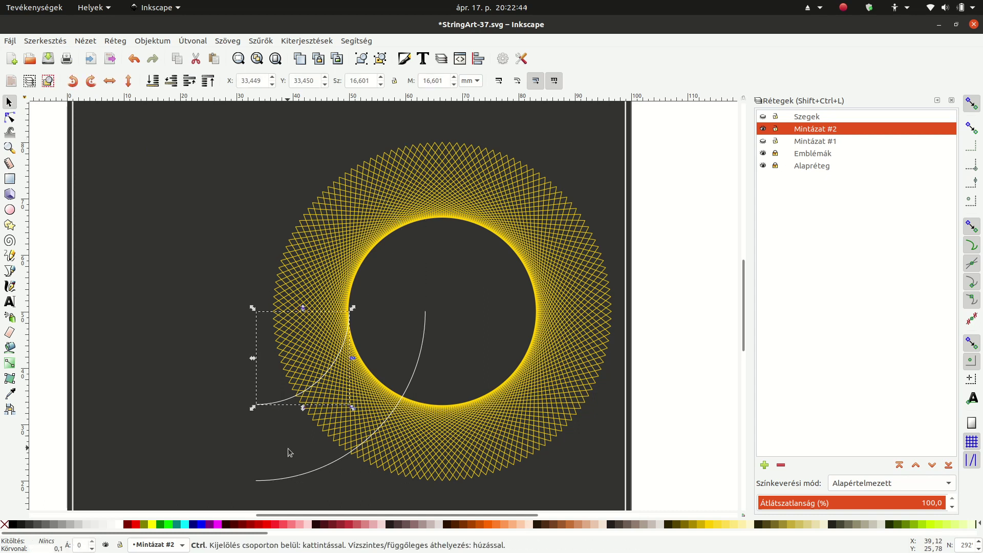
{"action": "left_click", "coordinate": [302, 478], "text": "ctrl"}
{"action": "left_click", "coordinate": [187, 41]}
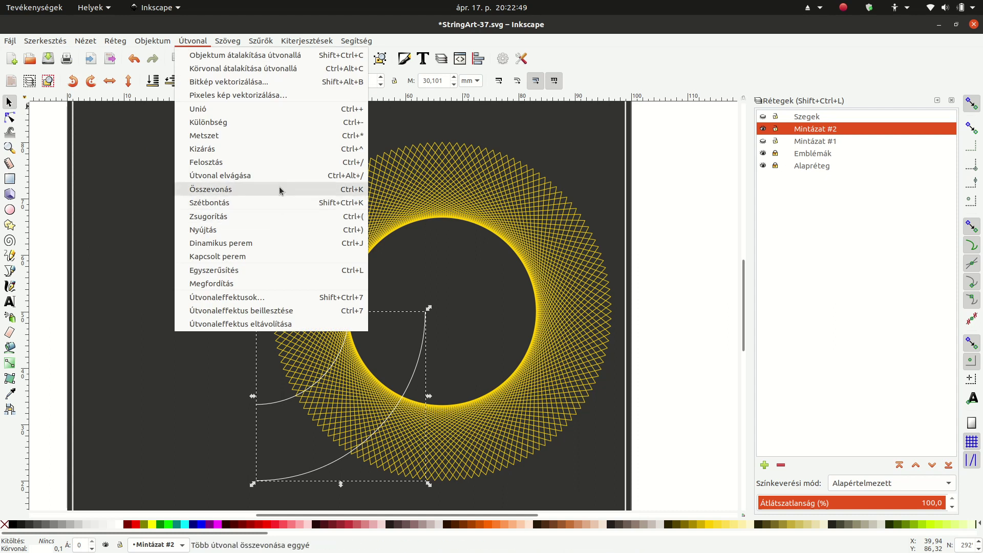
{"action": "left_click", "coordinate": [279, 189]}
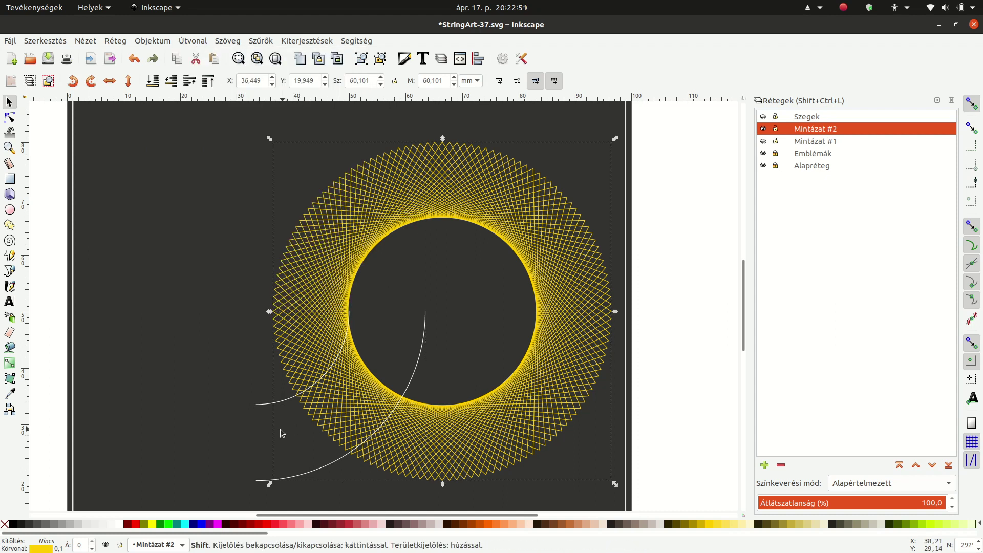
{"action": "left_click", "coordinate": [267, 406], "text": "shift"}
- Try Path > Division on the ring and arcs, then undo it
{"action": "left_click", "coordinate": [192, 41]}
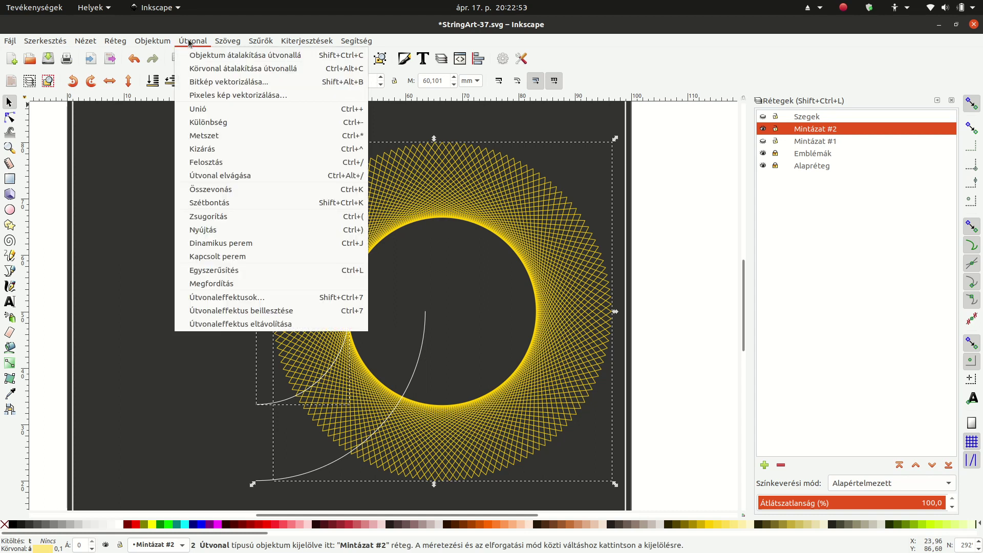
{"action": "left_click", "coordinate": [233, 163]}
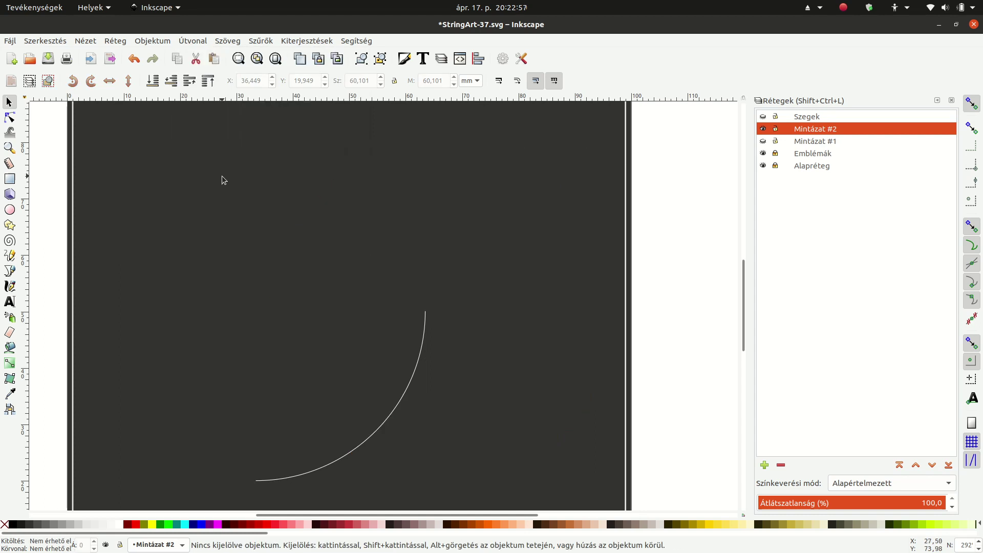
{"action": "key", "text": "ctrl+z"}
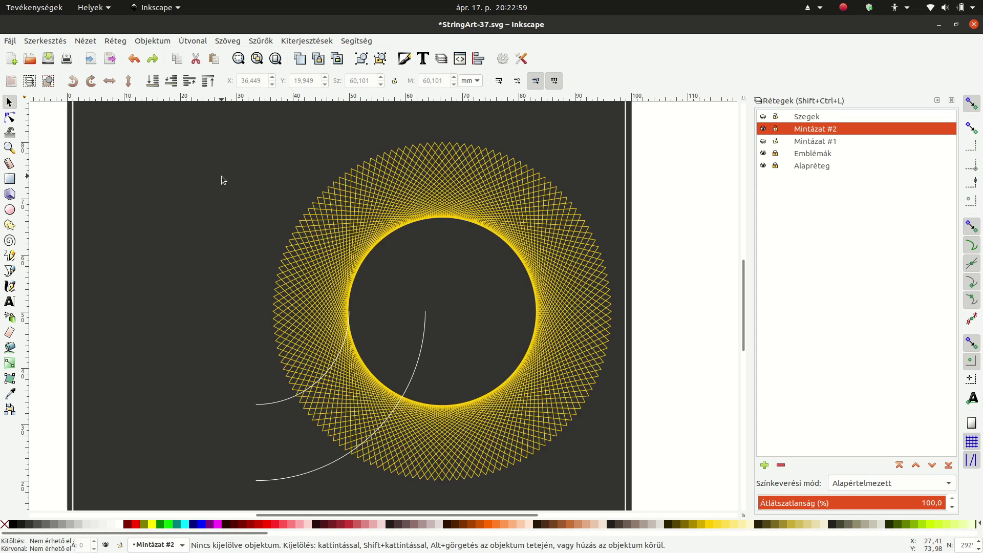
- Raise the two white arcs above the ring and recombine them into one path
{"action": "left_click", "coordinate": [268, 405]}
{"action": "left_click", "coordinate": [303, 475], "text": "shift"}
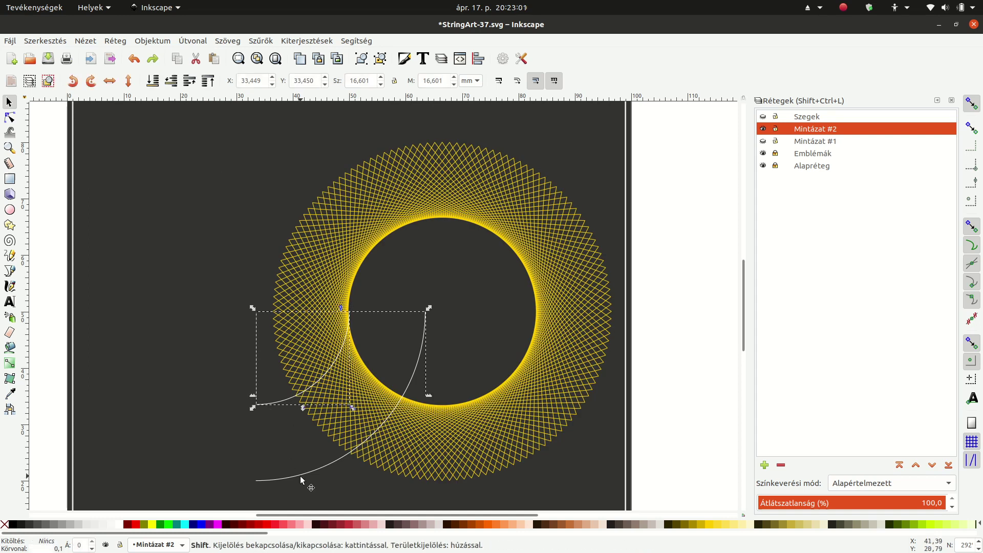
{"action": "left_click", "coordinate": [211, 84]}
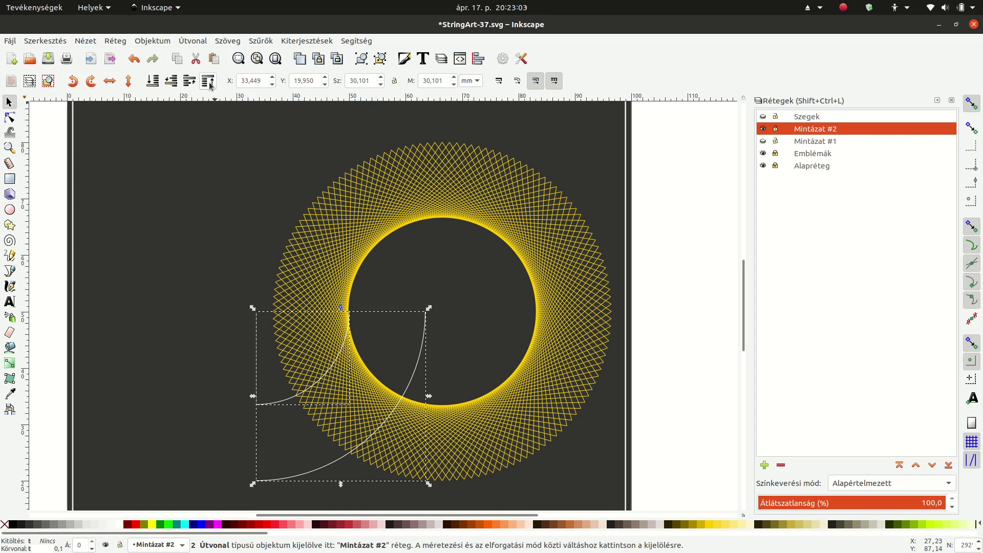
{"action": "left_click", "coordinate": [192, 40]}
{"action": "left_click", "coordinate": [246, 190]}
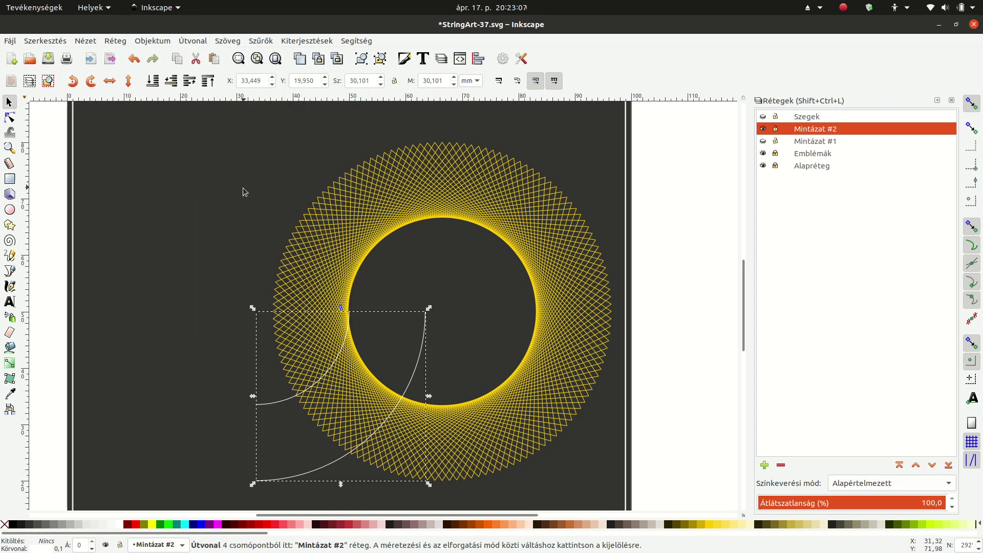
{"action": "key", "text": "Escape"}
- Cut the yellow ring's strings with Cut Path using the combined arcs
{"action": "left_click", "coordinate": [367, 226]}
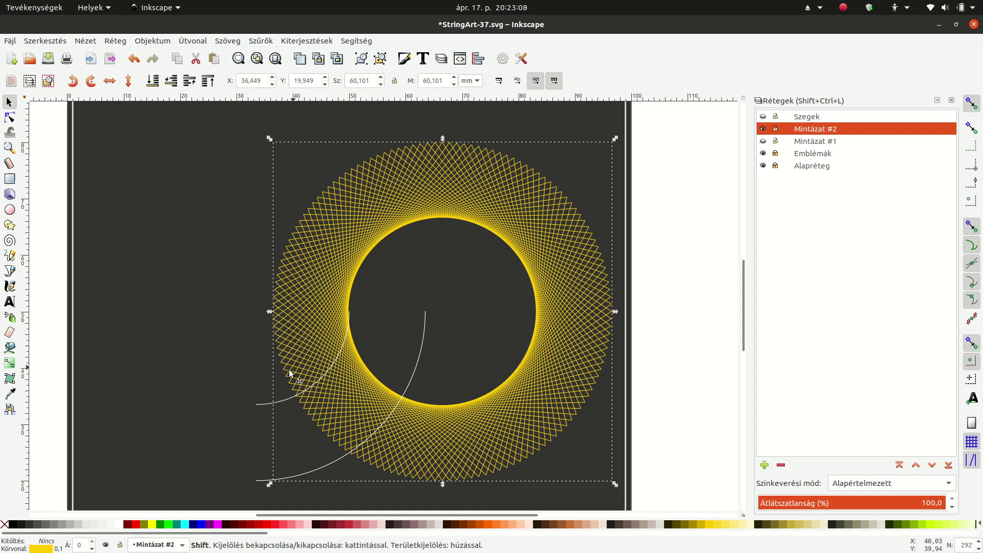
{"action": "left_click", "coordinate": [280, 405], "text": "shift"}
{"action": "left_click", "coordinate": [201, 41]}
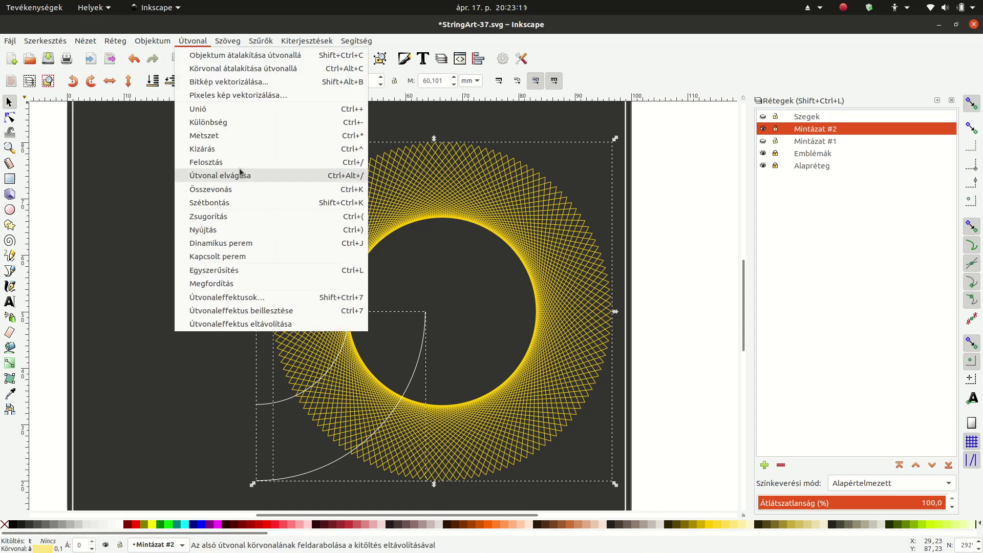
{"action": "left_click", "coordinate": [243, 176]}
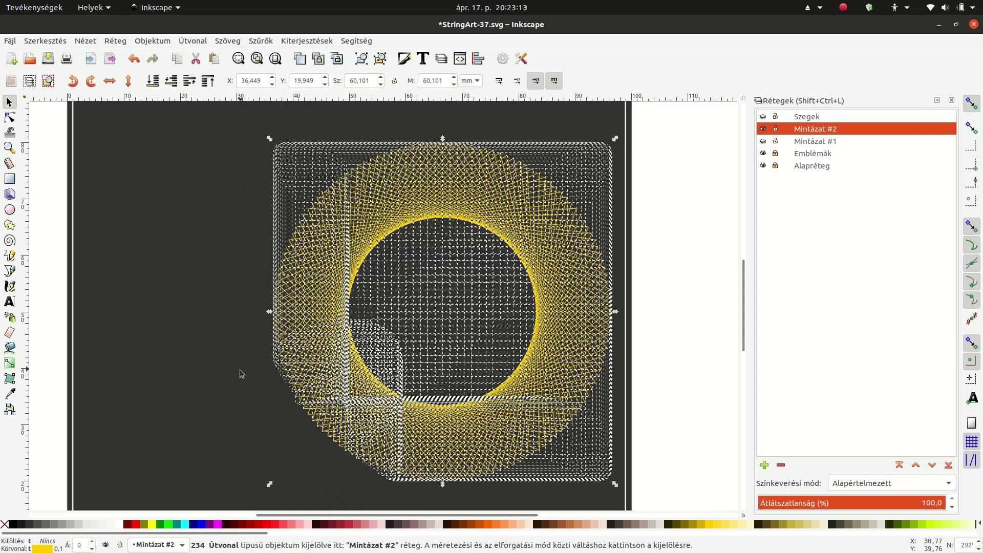
{"action": "left_click", "coordinate": [284, 450]}
{"action": "scroll", "coordinate": [290, 447], "scroll_direction": "up", "scroll_amount": 1}
- Show the white circles layer again and delete the first stray yellow string lines below the ring's middle
{"action": "scroll", "coordinate": [325, 433], "scroll_direction": "down", "scroll_amount": 1}
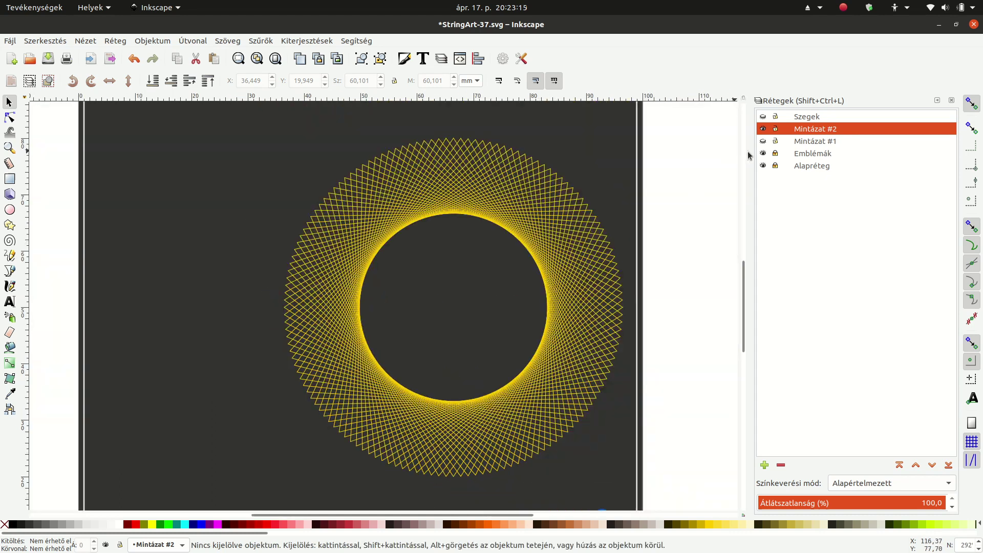
{"action": "left_click", "coordinate": [762, 117]}
{"action": "scroll", "coordinate": [389, 389], "scroll_direction": "up", "scroll_amount": 4}
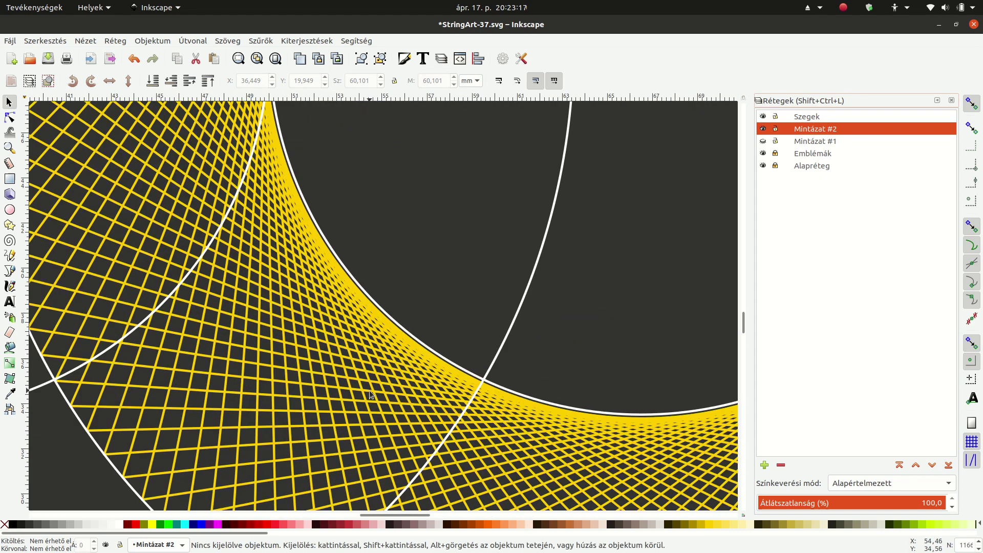
{"action": "left_click", "coordinate": [324, 380]}
{"action": "key", "text": "Delete"}
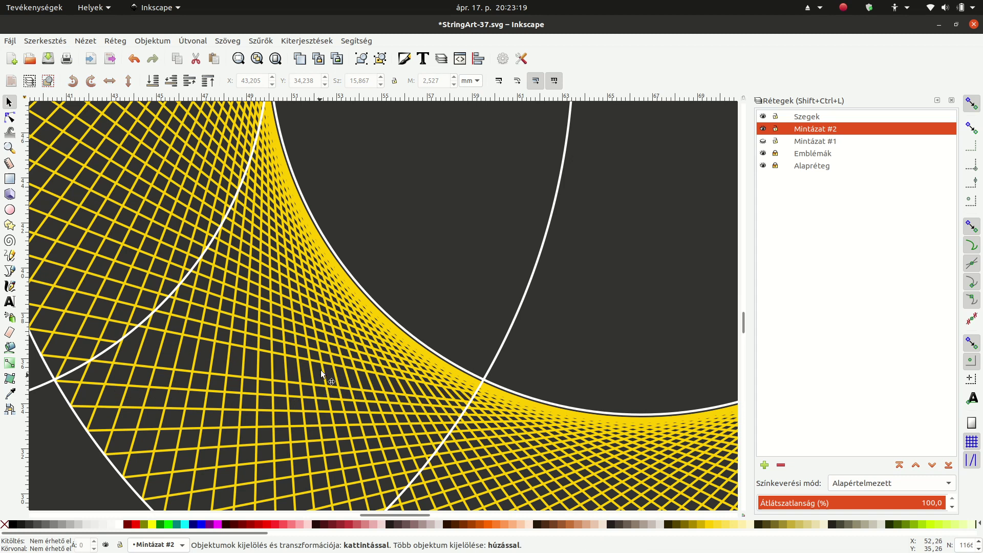
{"action": "left_click", "coordinate": [290, 355]}
{"action": "key", "text": "Delete"}
{"action": "left_click", "coordinate": [287, 391]}
{"action": "key", "text": "Delete"}
{"action": "key", "text": "Delete"}
{"action": "left_click", "coordinate": [270, 390]}
{"action": "key", "text": "Delete"}
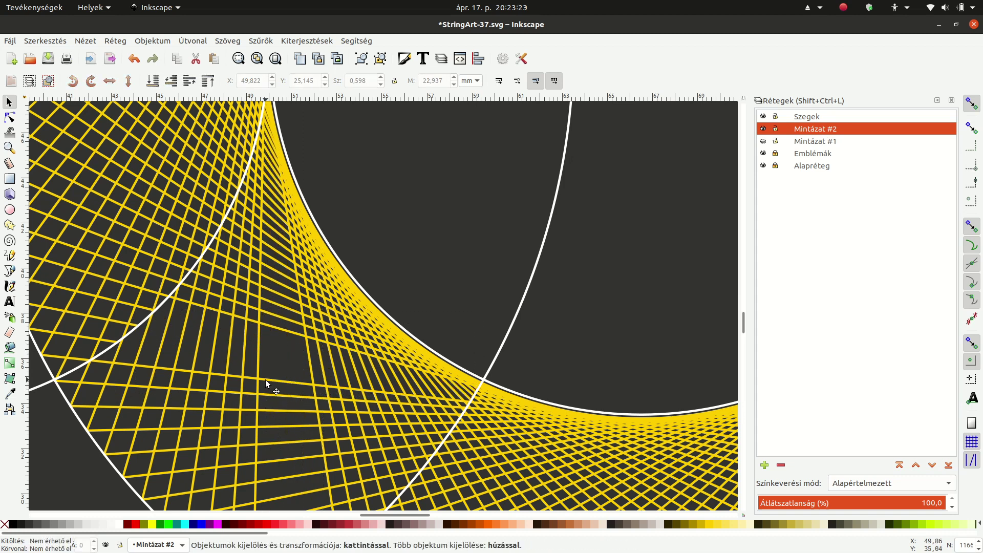
{"action": "left_click", "coordinate": [256, 392]}
{"action": "key", "text": "Delete"}
{"action": "left_click", "coordinate": [250, 410]}
{"action": "key", "text": "Delete"}
- Delete the stray yellow string segments running up through the center of the ring pattern
{"action": "key", "text": "Delete"}
{"action": "left_click", "coordinate": [263, 437]}
{"action": "key", "text": "Delete"}
{"action": "left_click", "coordinate": [276, 475]}
{"action": "key", "text": "Delete"}
{"action": "key", "text": "Delete"}
{"action": "left_click", "coordinate": [273, 402]}
{"action": "key", "text": "Delete"}
{"action": "left_click", "coordinate": [270, 328]}
{"action": "key", "text": "Delete"}
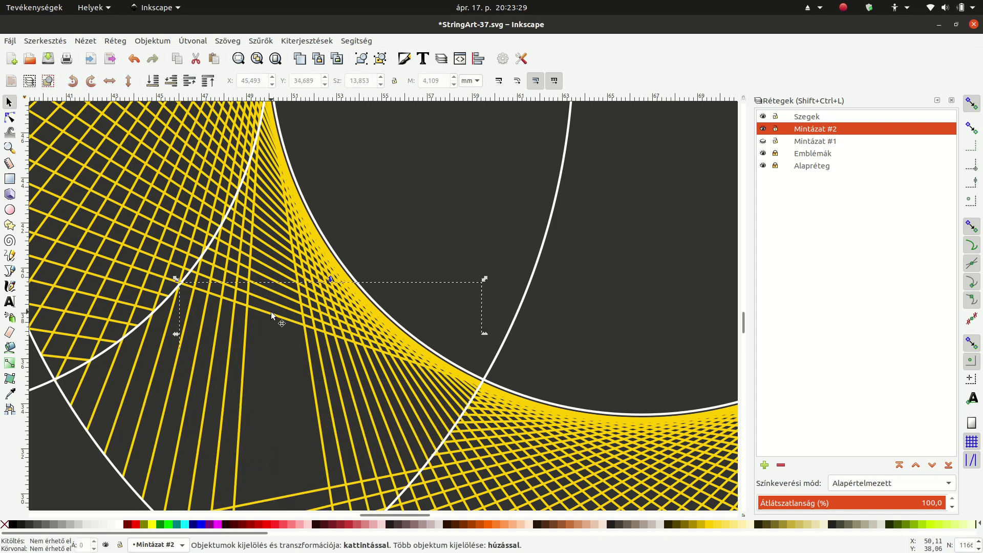
{"action": "left_click", "coordinate": [270, 306]}
{"action": "key", "text": "Delete"}
{"action": "left_click", "coordinate": [267, 290]}
{"action": "key", "text": "Delete"}
{"action": "key", "text": "Delete"}
{"action": "left_click", "coordinate": [275, 254]}
{"action": "key", "text": "Delete"}
{"action": "left_click", "coordinate": [272, 257]}
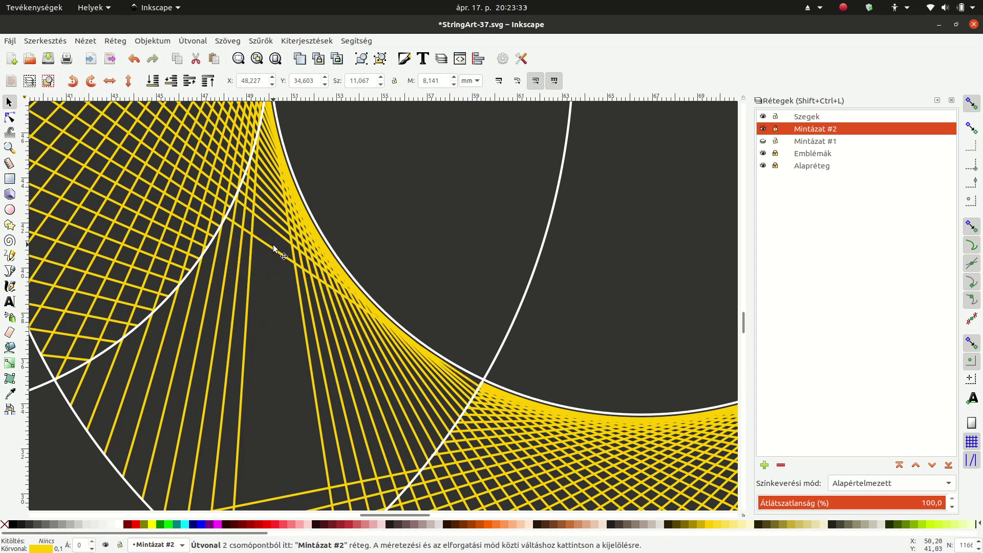
{"action": "key", "text": "Delete"}
{"action": "left_click", "coordinate": [271, 229]}
{"action": "key", "text": "Delete"}
{"action": "left_click", "coordinate": [247, 264]}
{"action": "key", "text": "Delete"}
{"action": "left_click", "coordinate": [233, 288]}
{"action": "key", "text": "Delete"}
{"action": "left_click", "coordinate": [219, 302]}
{"action": "key", "text": "Delete"}
{"action": "left_click", "coordinate": [202, 320]}
- Delete the remaining stray yellow lines between the white circles, then zoom out to the whole page
{"action": "key", "text": "Delete"}
{"action": "key", "text": "Delete"}
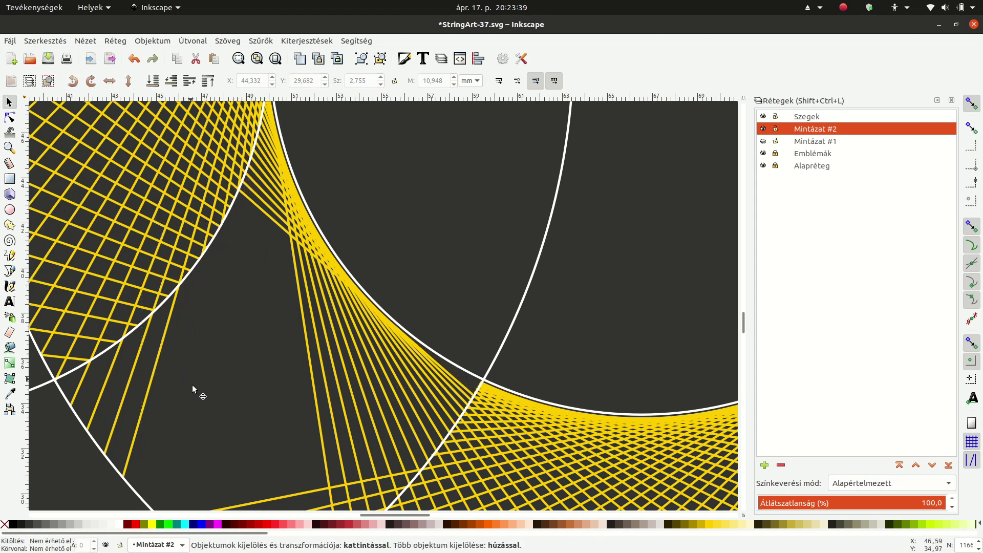
{"action": "left_click", "coordinate": [152, 374]}
{"action": "key", "text": "Delete"}
{"action": "left_click", "coordinate": [129, 380]}
{"action": "key", "text": "Delete"}
{"action": "left_click", "coordinate": [102, 388]}
{"action": "key", "text": "Delete"}
{"action": "key", "text": "Delete"}
{"action": "left_click", "coordinate": [314, 412]}
{"action": "key", "text": "Delete"}
{"action": "key", "text": "Delete"}
{"action": "left_click", "coordinate": [355, 410]}
{"action": "key", "text": "Delete"}
{"action": "key", "text": "Delete"}
{"action": "left_click", "coordinate": [371, 416]}
{"action": "key", "text": "Delete"}
{"action": "key", "text": "Delete"}
{"action": "left_click", "coordinate": [391, 401]}
{"action": "key", "text": "Delete"}
{"action": "left_click", "coordinate": [403, 386]}
{"action": "key", "text": "Delete"}
{"action": "key", "text": "Delete"}
{"action": "left_click", "coordinate": [413, 377]}
{"action": "key", "text": "Delete"}
{"action": "key", "text": "Delete"}
{"action": "left_click", "coordinate": [423, 377]}
{"action": "key", "text": "Delete"}
{"action": "left_click", "coordinate": [435, 375]}
{"action": "key", "text": "Delete"}
{"action": "key", "text": "Delete"}
{"action": "key", "text": "Delete"}
{"action": "scroll", "coordinate": [358, 410], "scroll_direction": "down", "scroll_amount": 5}
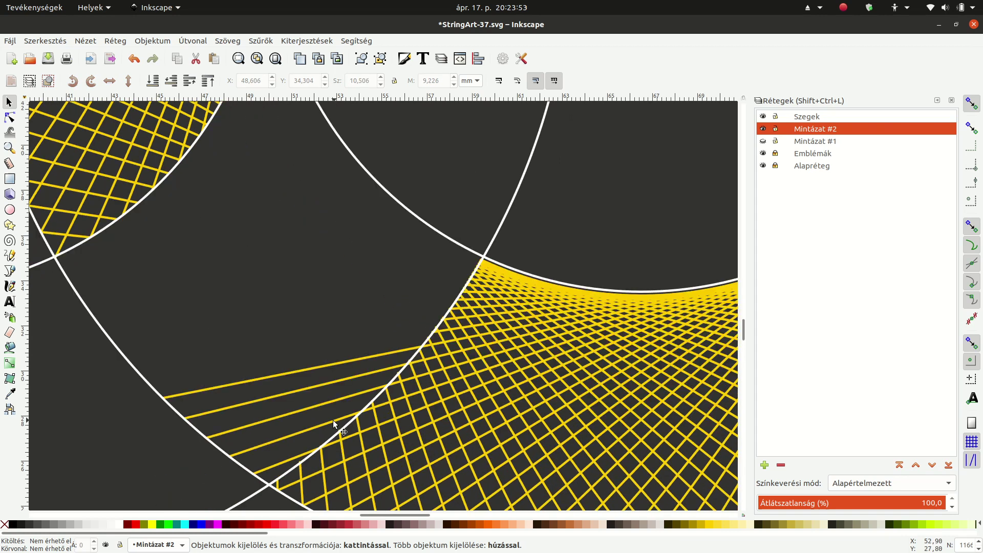
{"action": "left_click", "coordinate": [262, 379]}
{"action": "key", "text": "Delete"}
{"action": "key", "text": "Delete"}
{"action": "left_click", "coordinate": [258, 418]}
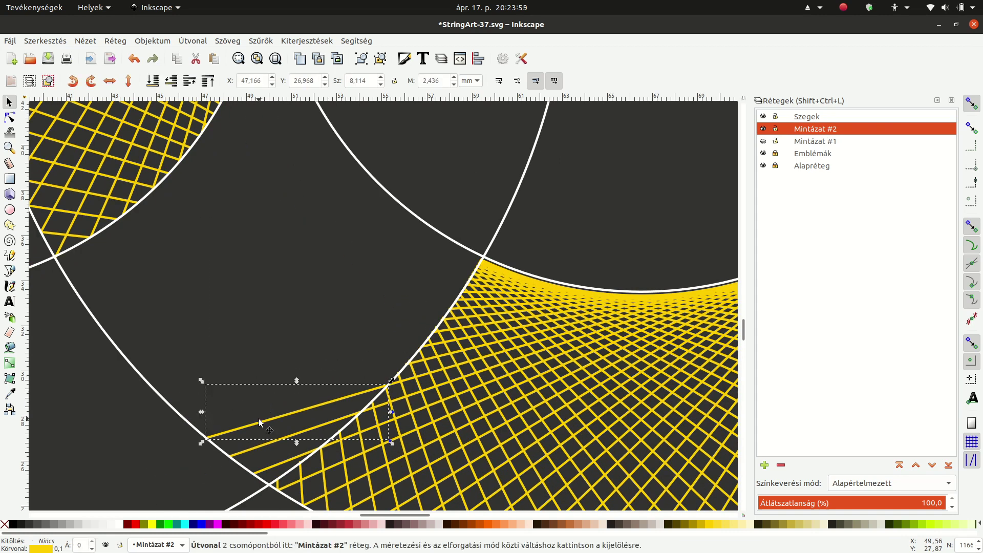
{"action": "key", "text": "Delete"}
{"action": "key", "text": "Delete"}
{"action": "left_click", "coordinate": [270, 467]}
{"action": "key", "text": "Delete"}
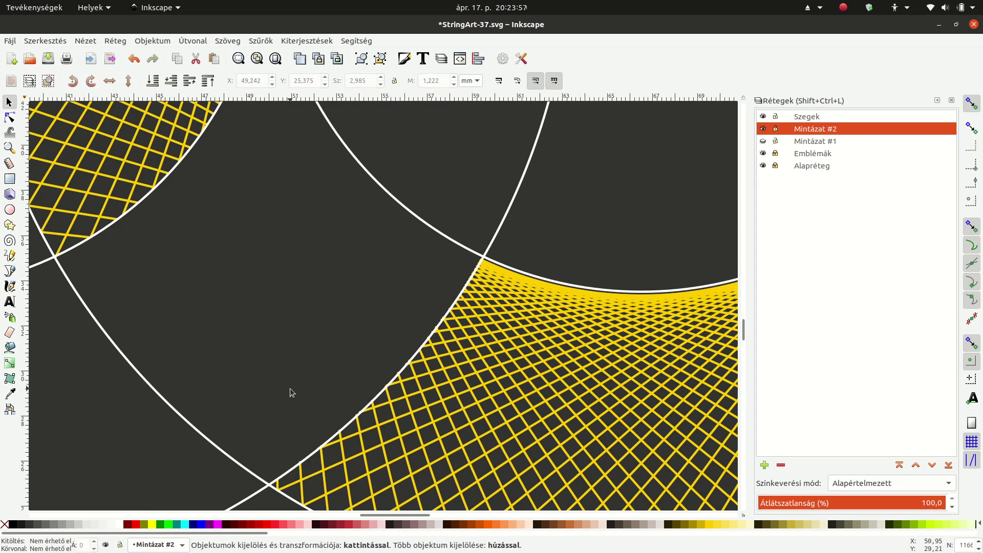
{"action": "scroll", "coordinate": [311, 367], "scroll_direction": "down", "scroll_amount": 4, "text": "ctrl"}
{"action": "scroll", "coordinate": [304, 366], "scroll_direction": "down", "scroll_amount": 1, "text": "ctrl"}
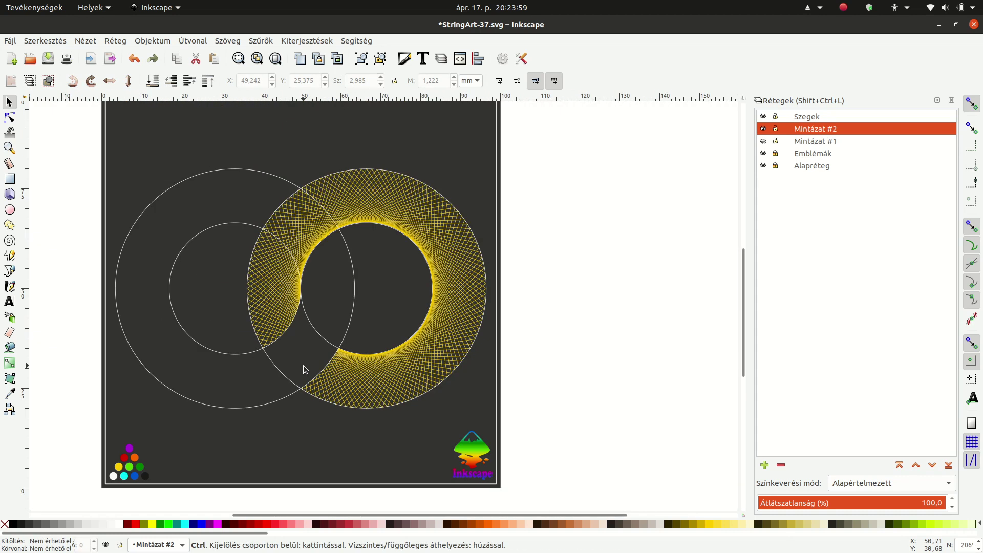
- Hide the white circle outlines layer and combine all selected yellow string lines into one path
{"action": "left_click", "coordinate": [763, 116]}
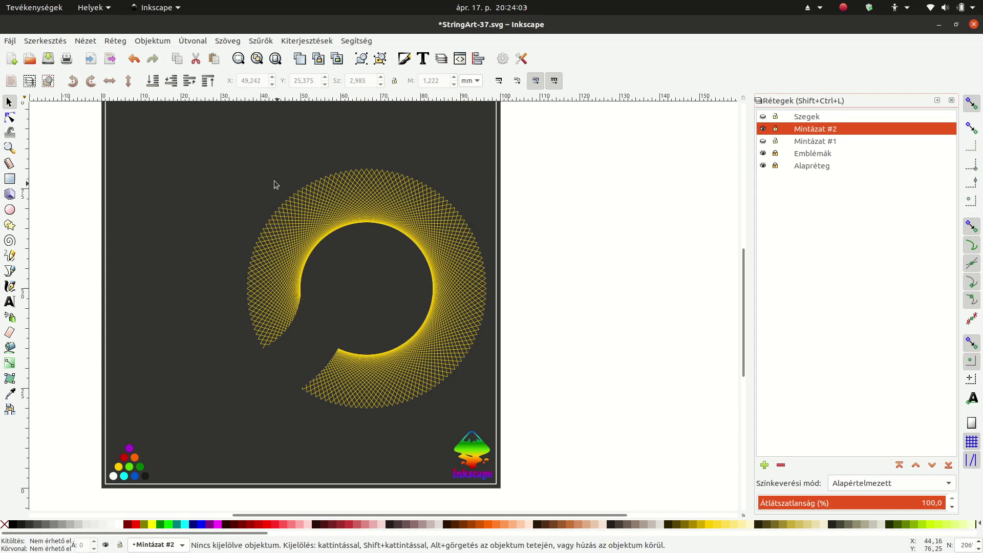
{"action": "left_click_drag", "start_coordinate": [197, 146], "coordinate": [604, 419]}
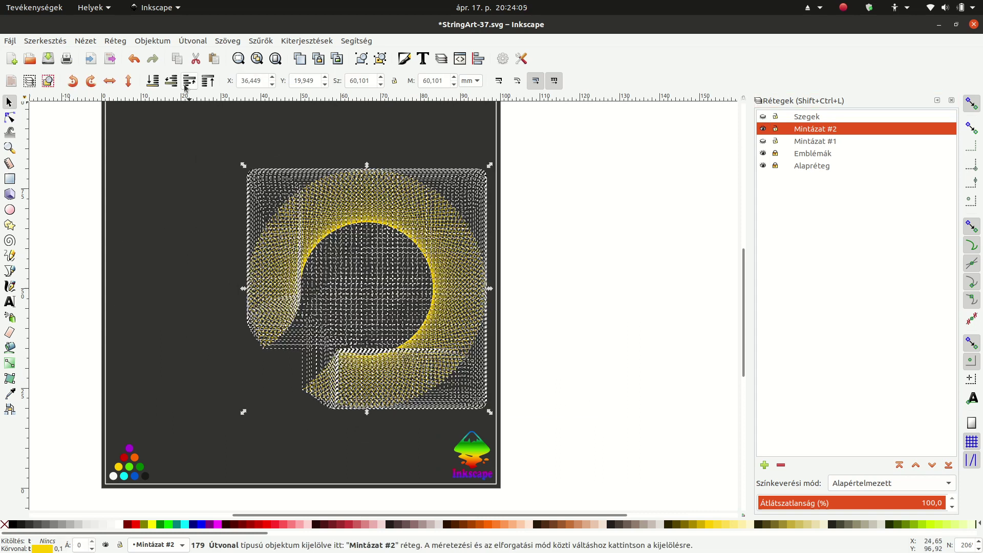
{"action": "left_click", "coordinate": [192, 41]}
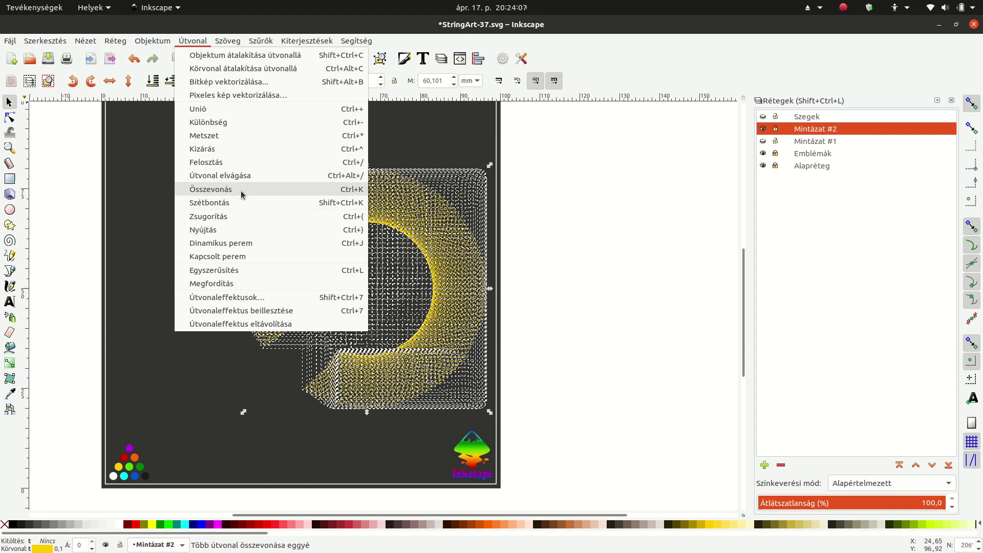
{"action": "left_click", "coordinate": [242, 194]}
{"action": "left_click", "coordinate": [502, 358]}
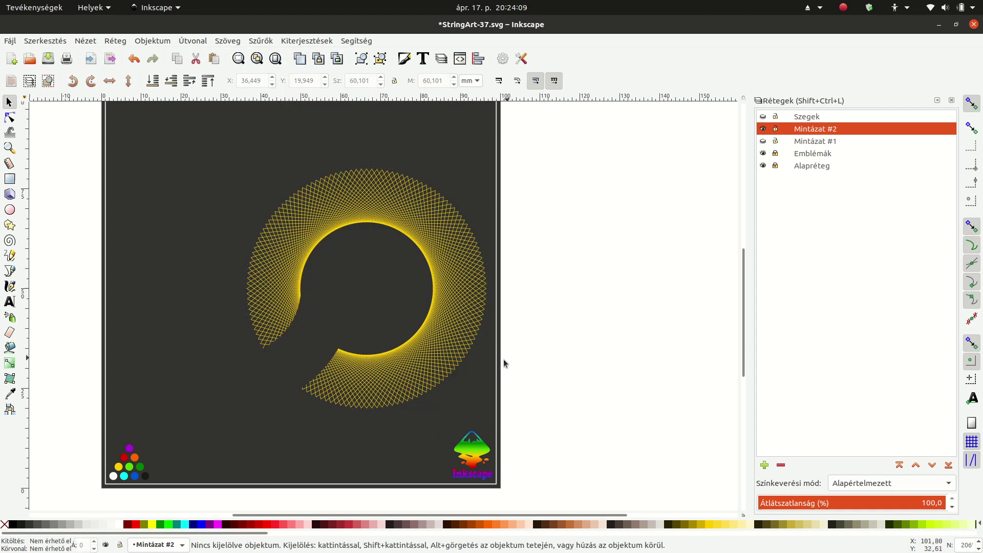
{"action": "scroll", "coordinate": [373, 405], "scroll_direction": "up", "scroll_amount": 4}
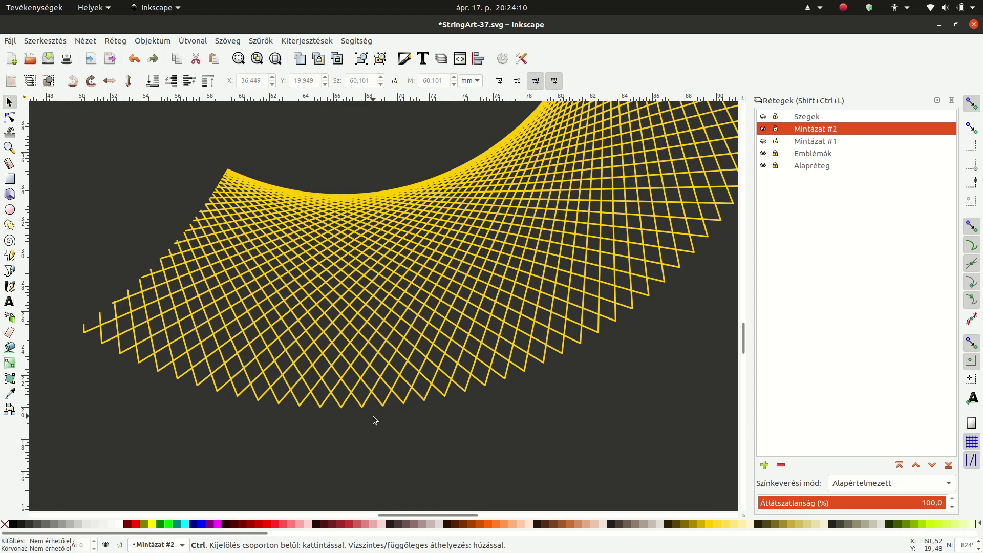
{"action": "right_click", "coordinate": [708, 526]}
{"action": "left_click", "coordinate": [716, 480]}
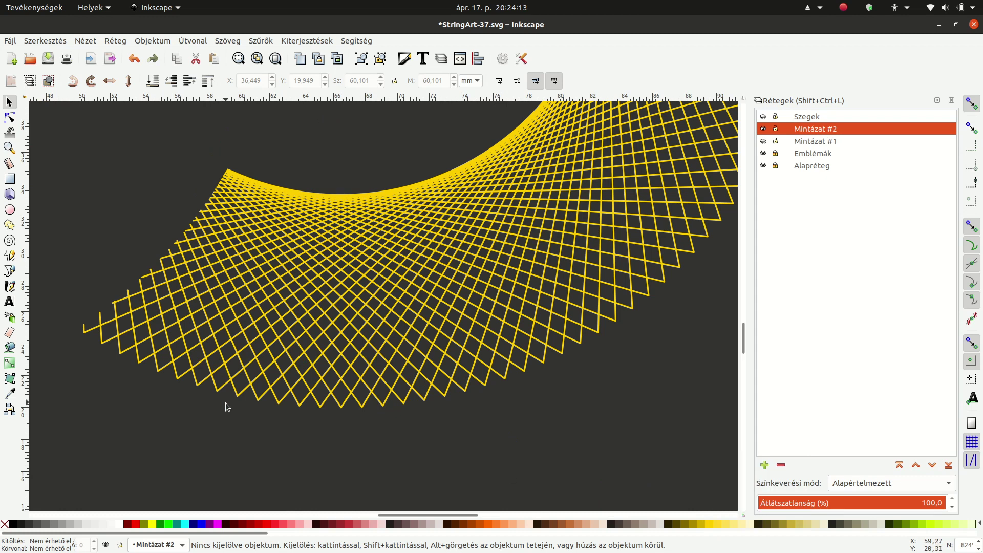
- With the Bezier tool, start a path at the pattern's left end and place nodes along the bottom outer nails
{"action": "left_click", "coordinate": [11, 271]}
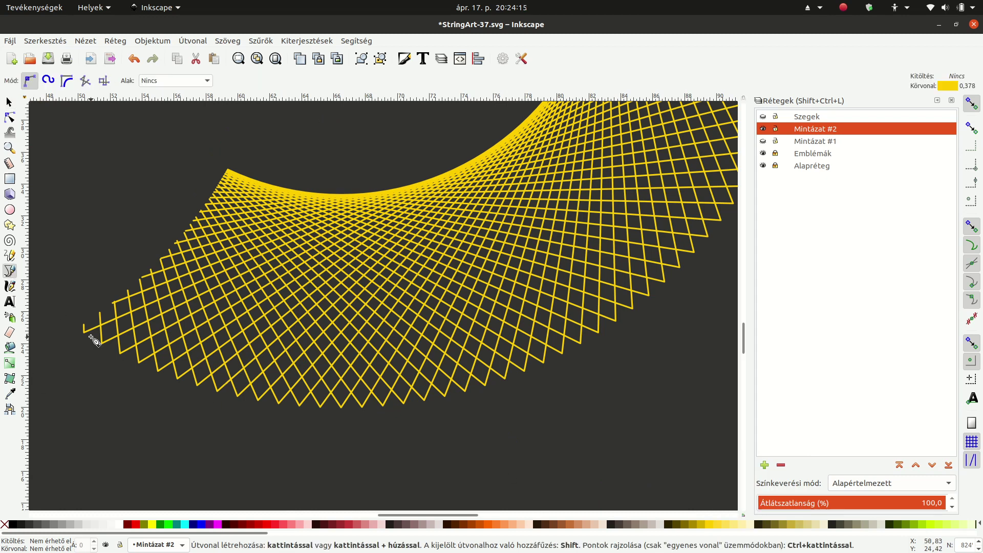
{"action": "left_click", "coordinate": [84, 332]}
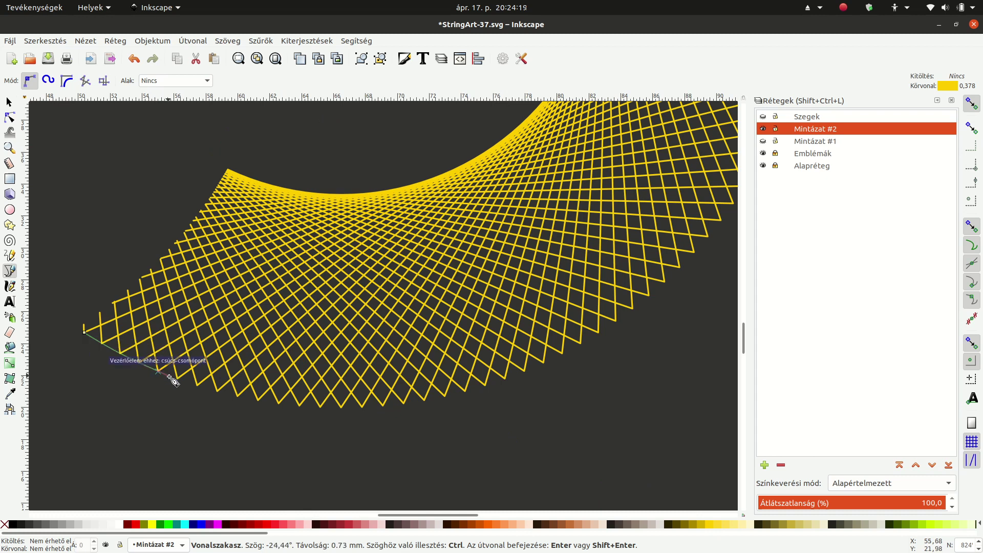
{"action": "left_click", "coordinate": [197, 385]}
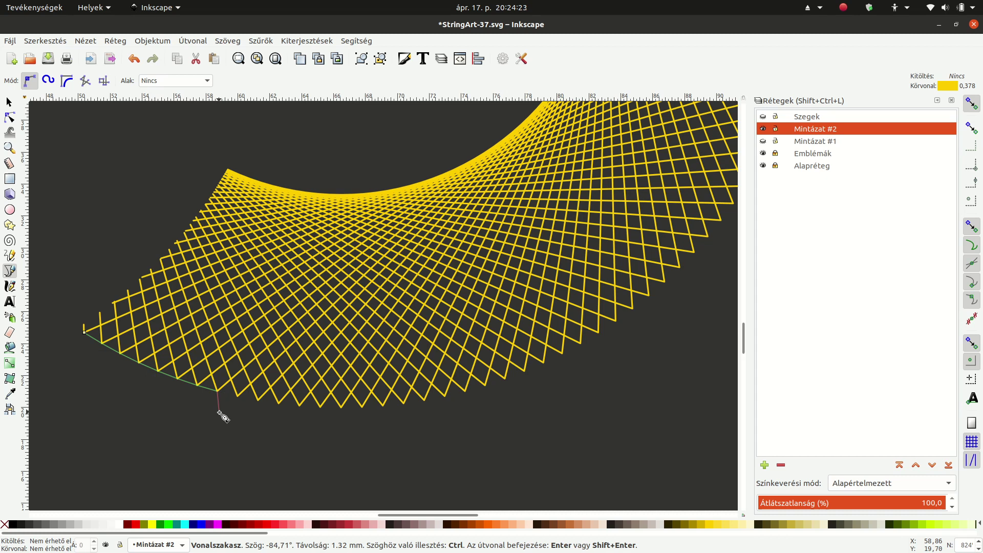
{"action": "left_click", "coordinate": [237, 394]}
{"action": "left_click", "coordinate": [259, 398]}
{"action": "left_click", "coordinate": [299, 406]}
{"action": "left_click", "coordinate": [321, 407]}
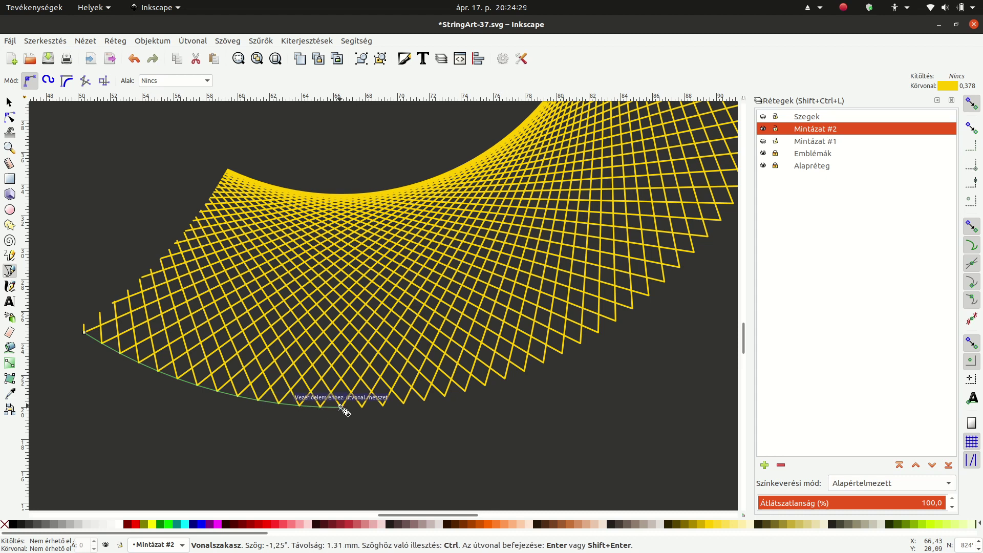
{"action": "left_click", "coordinate": [361, 407]}
{"action": "left_click", "coordinate": [404, 402]}
{"action": "left_click", "coordinate": [462, 392]}
{"action": "left_click", "coordinate": [504, 377]}
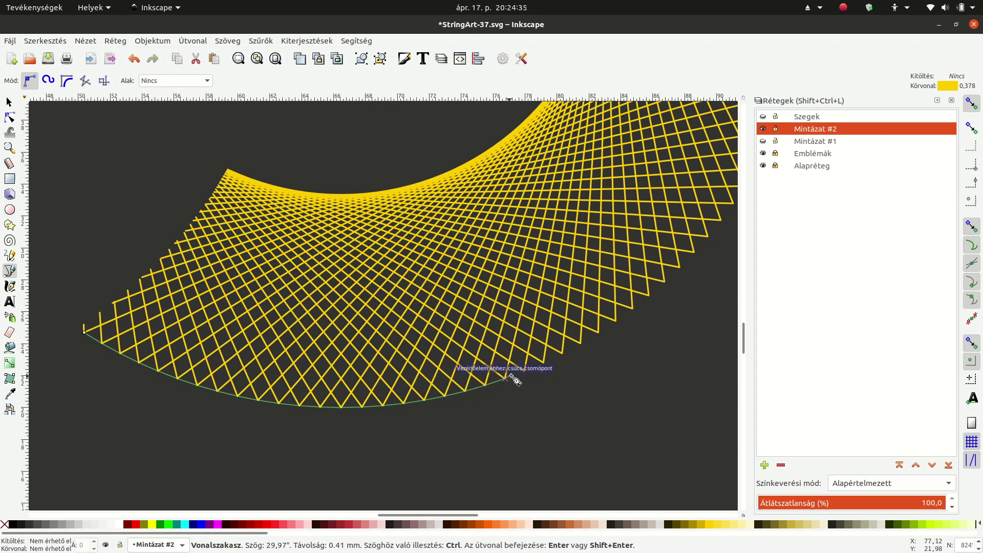
{"action": "left_click", "coordinate": [543, 362]}
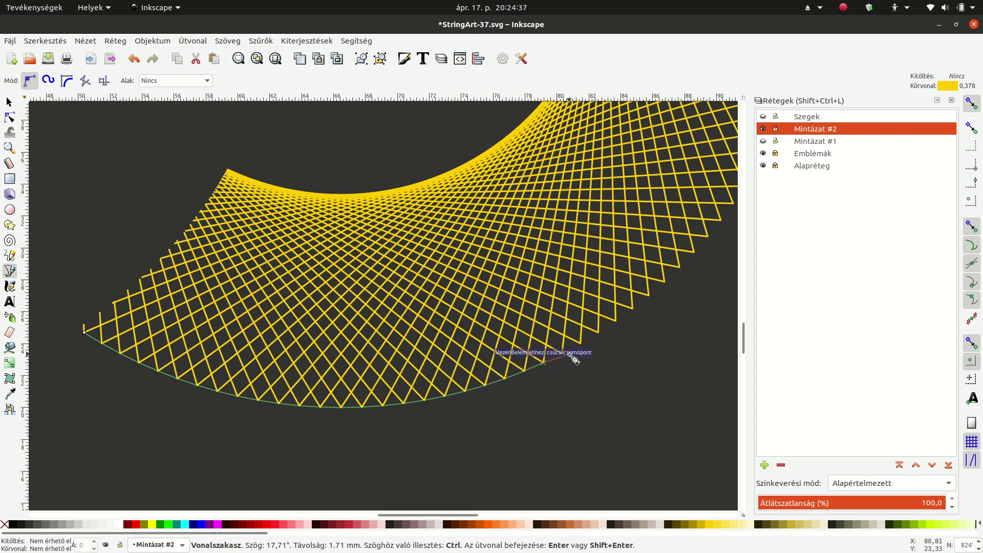
{"action": "left_click", "coordinate": [584, 343]}
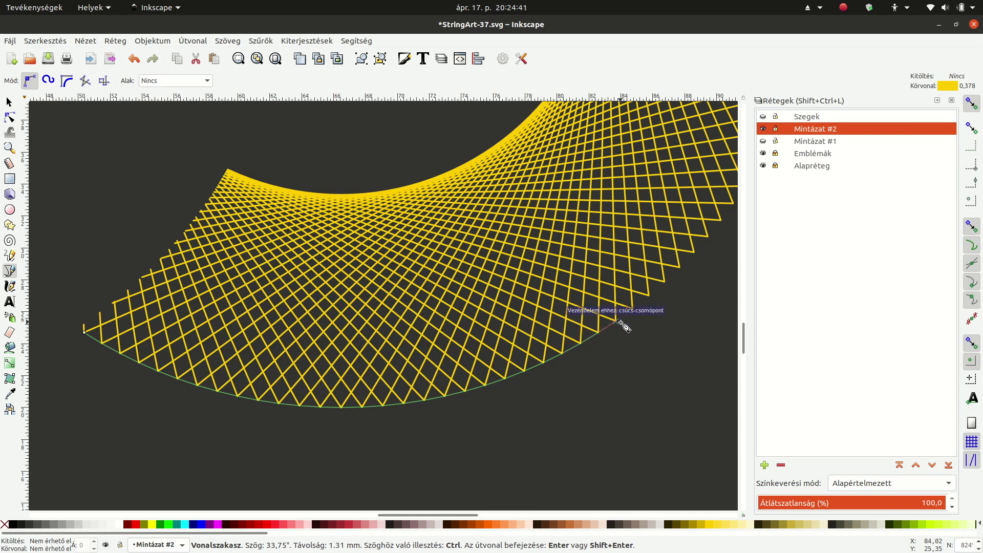
{"action": "left_click", "coordinate": [650, 295]}
- Extend the path through the outer nails around the yellow ring's lower right
{"action": "scroll", "coordinate": [658, 297], "scroll_direction": "down", "scroll_amount": 4}
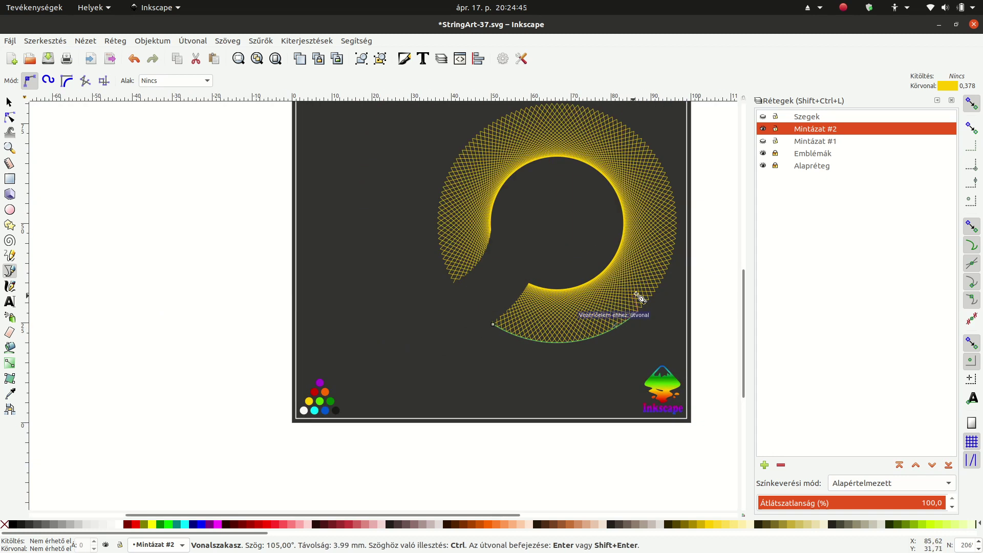
{"action": "scroll", "coordinate": [640, 296], "scroll_direction": "up", "scroll_amount": 2}
{"action": "scroll", "coordinate": [649, 306], "scroll_direction": "up", "scroll_amount": 3}
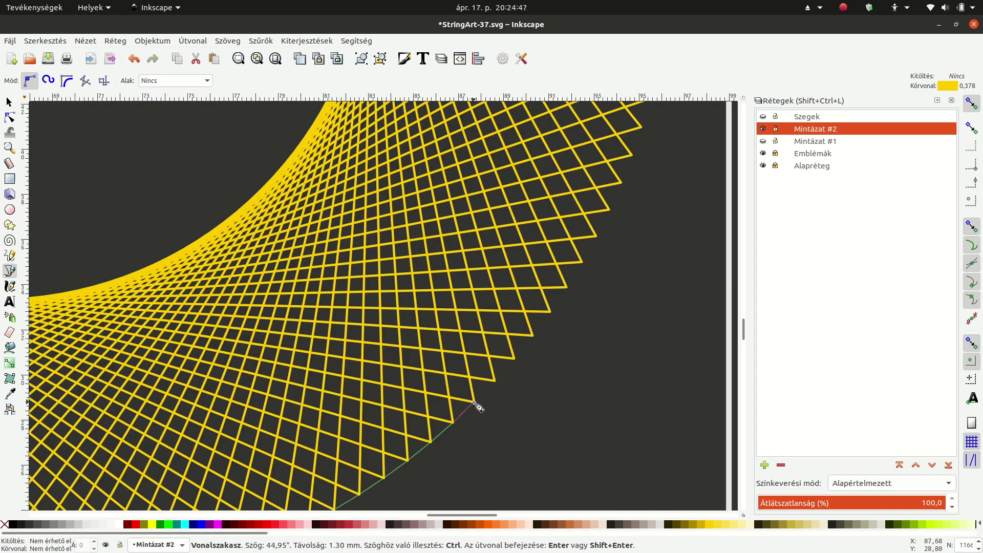
{"action": "left_click", "coordinate": [513, 358]}
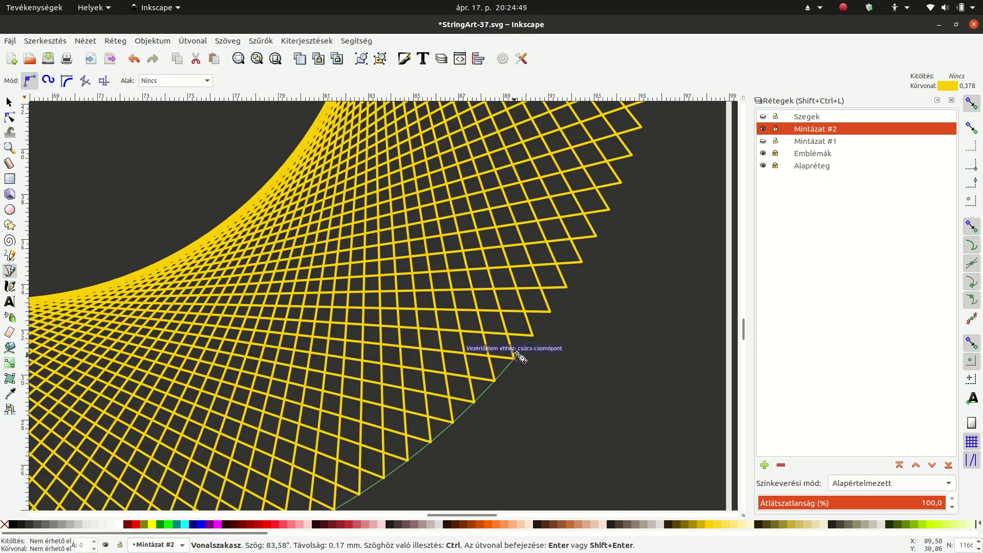
{"action": "left_click", "coordinate": [535, 336]}
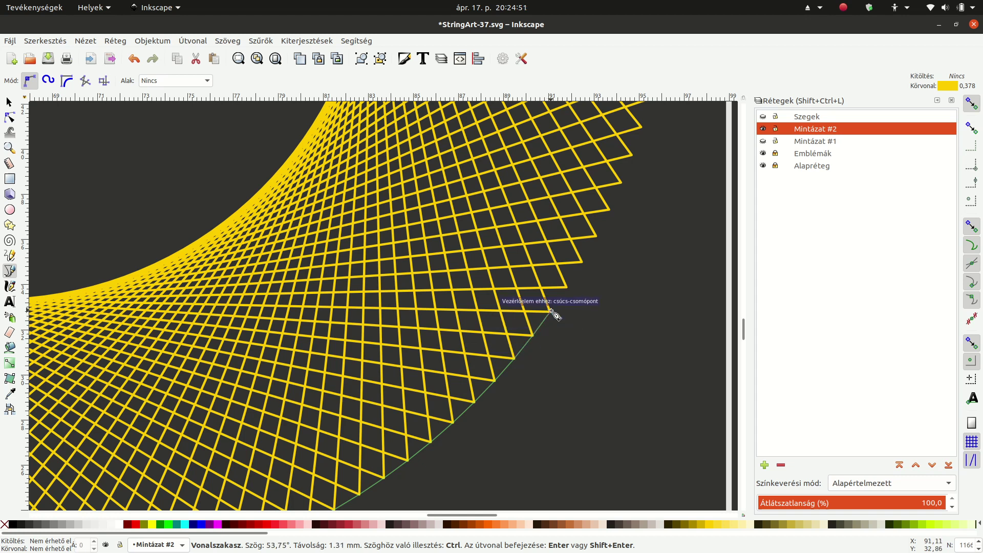
{"action": "left_click", "coordinate": [568, 285]}
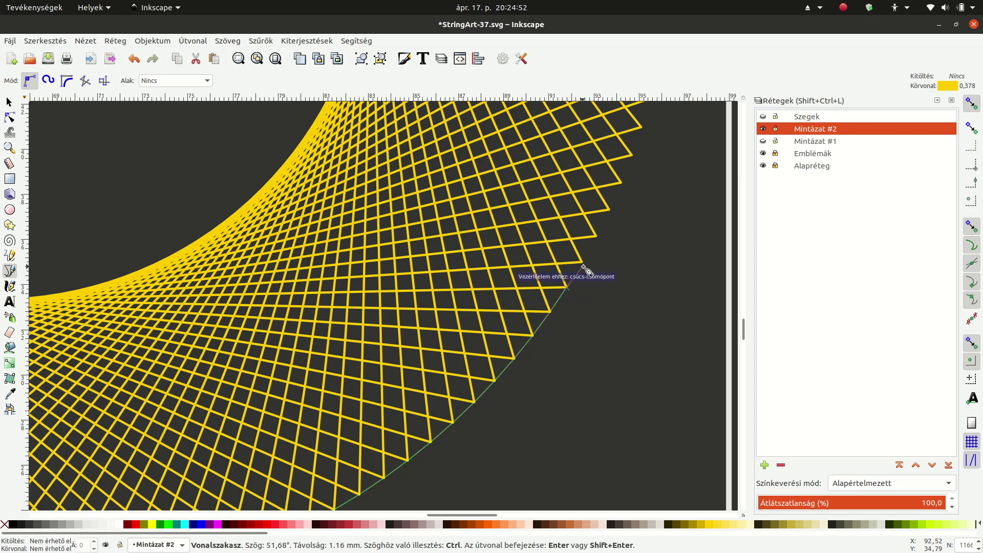
{"action": "left_click", "coordinate": [596, 237]}
{"action": "scroll", "coordinate": [606, 241], "scroll_direction": "up", "scroll_amount": 2}
{"action": "left_click", "coordinate": [609, 251]}
{"action": "left_click", "coordinate": [634, 196]}
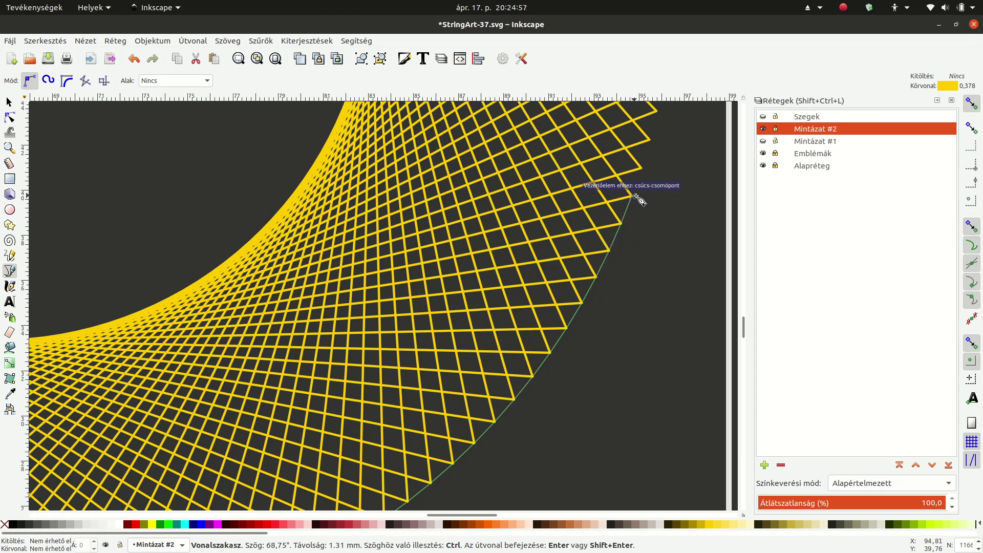
{"action": "left_click", "coordinate": [641, 168]}
{"action": "left_click", "coordinate": [650, 141]}
- Continue placing nodes on the outer nails up the ring's right side
{"action": "scroll", "coordinate": [661, 153], "scroll_direction": "up", "scroll_amount": 1}
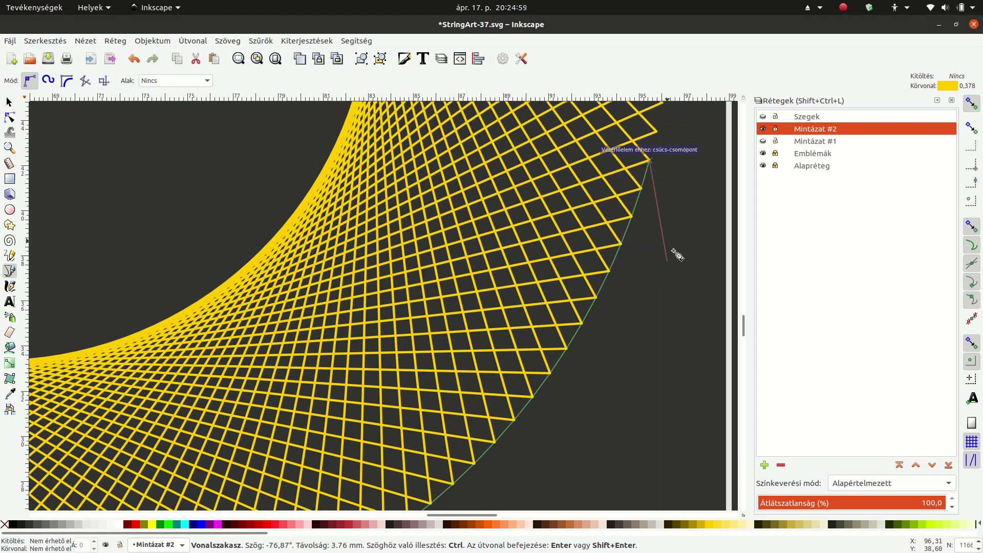
{"action": "scroll", "coordinate": [673, 255], "scroll_direction": "up", "scroll_amount": 3}
{"action": "left_click", "coordinate": [656, 192]}
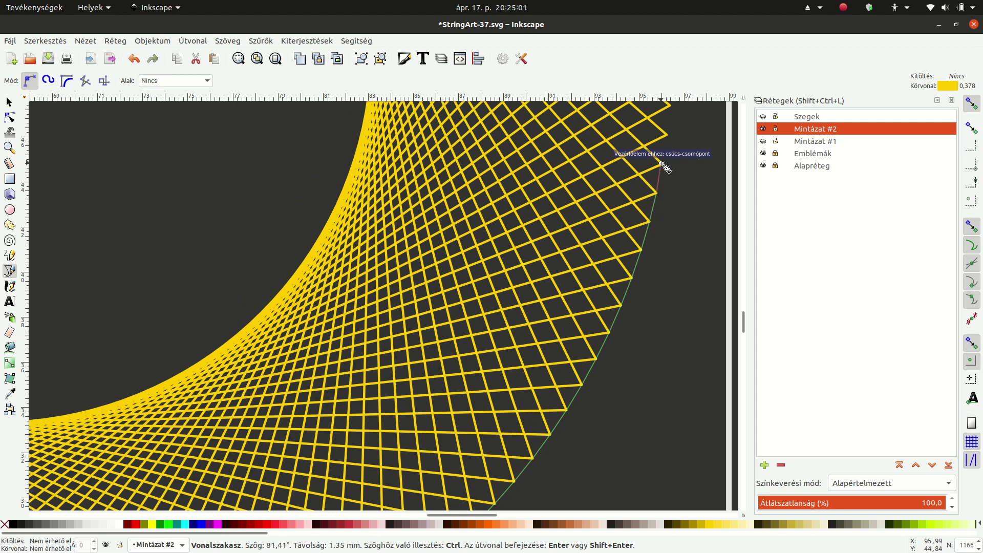
{"action": "left_click", "coordinate": [662, 165]}
{"action": "scroll", "coordinate": [675, 234], "scroll_direction": "up", "scroll_amount": 1}
{"action": "scroll", "coordinate": [686, 256], "scroll_direction": "up", "scroll_amount": 5}
{"action": "left_click", "coordinate": [667, 257]}
{"action": "left_click", "coordinate": [670, 227]}
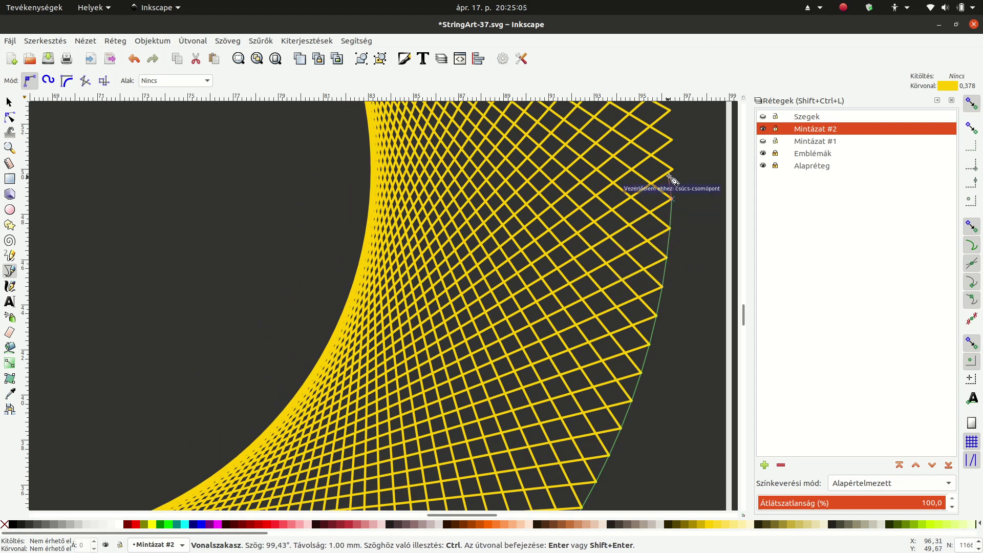
{"action": "scroll", "coordinate": [686, 215], "scroll_direction": "up", "scroll_amount": 3}
{"action": "scroll", "coordinate": [689, 251], "scroll_direction": "up", "scroll_amount": 4}
{"action": "scroll", "coordinate": [679, 264], "scroll_direction": "up", "scroll_amount": 3}
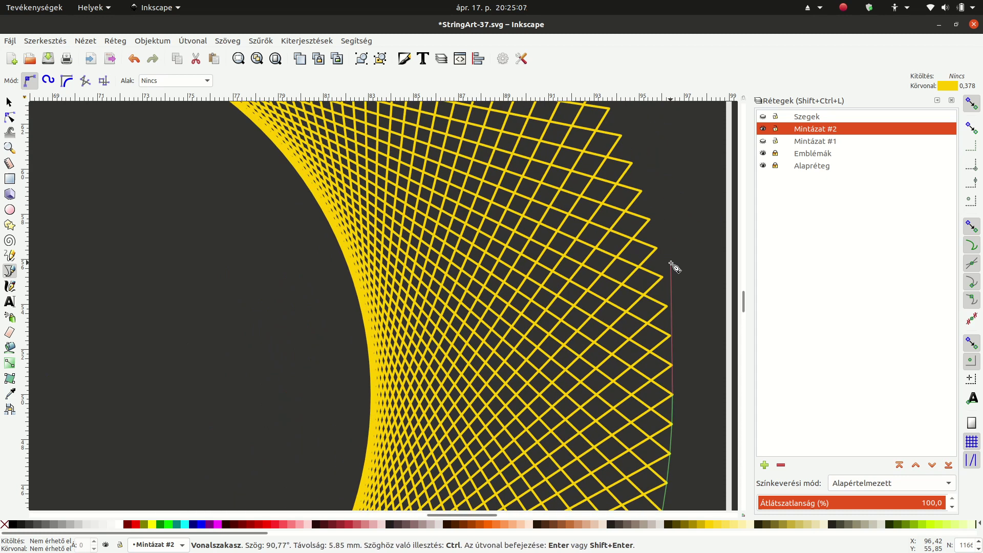
{"action": "left_click", "coordinate": [672, 366]}
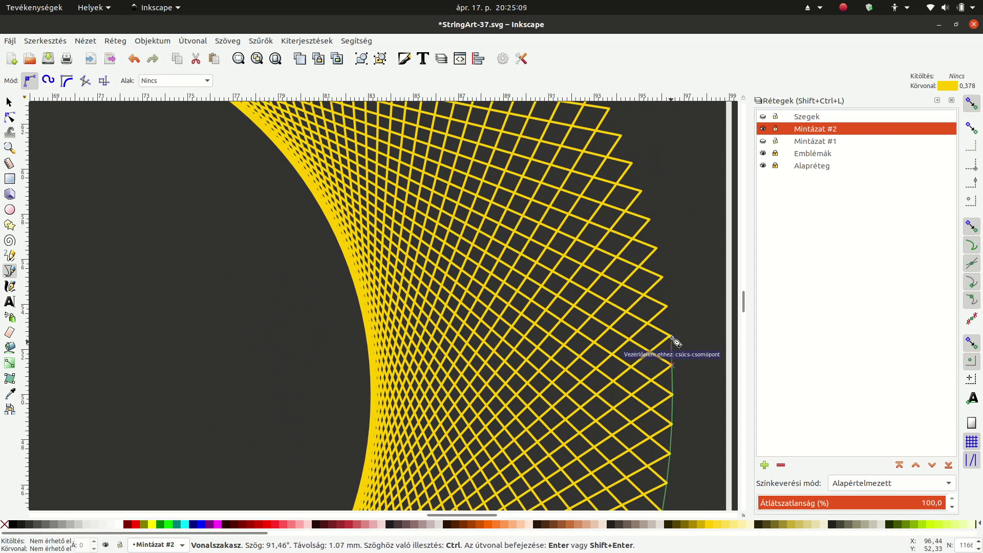
{"action": "left_click", "coordinate": [670, 335]}
{"action": "left_click", "coordinate": [667, 306]}
{"action": "left_click", "coordinate": [663, 277]}
{"action": "left_click", "coordinate": [654, 246]}
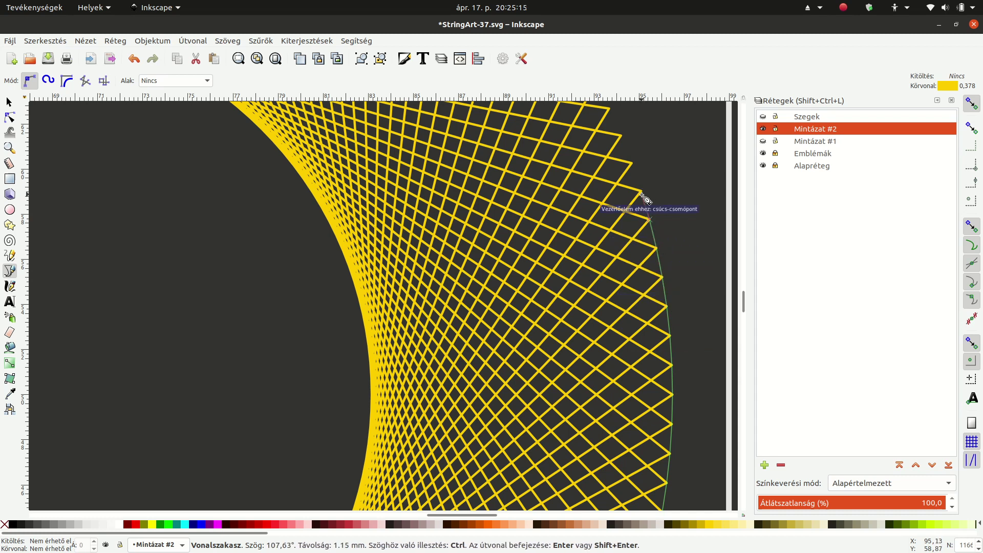
{"action": "left_click", "coordinate": [631, 163]}
{"action": "left_click", "coordinate": [621, 136]}
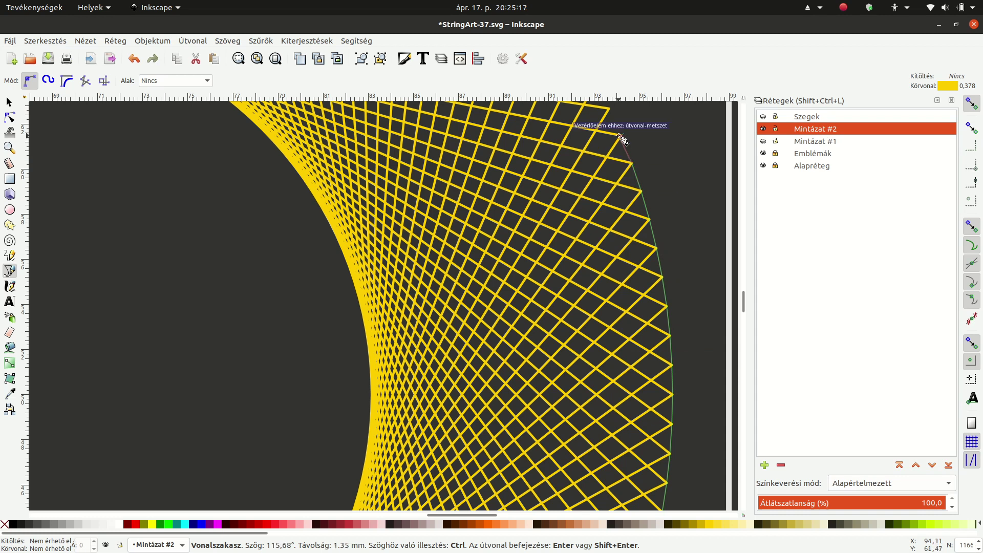
- Trace the outer nails across the ring's upper right toward its top
{"action": "scroll", "coordinate": [563, 261], "scroll_direction": "up", "scroll_amount": 10}
{"action": "left_click", "coordinate": [609, 334]}
{"action": "left_click", "coordinate": [581, 282]}
{"action": "left_click", "coordinate": [566, 255]}
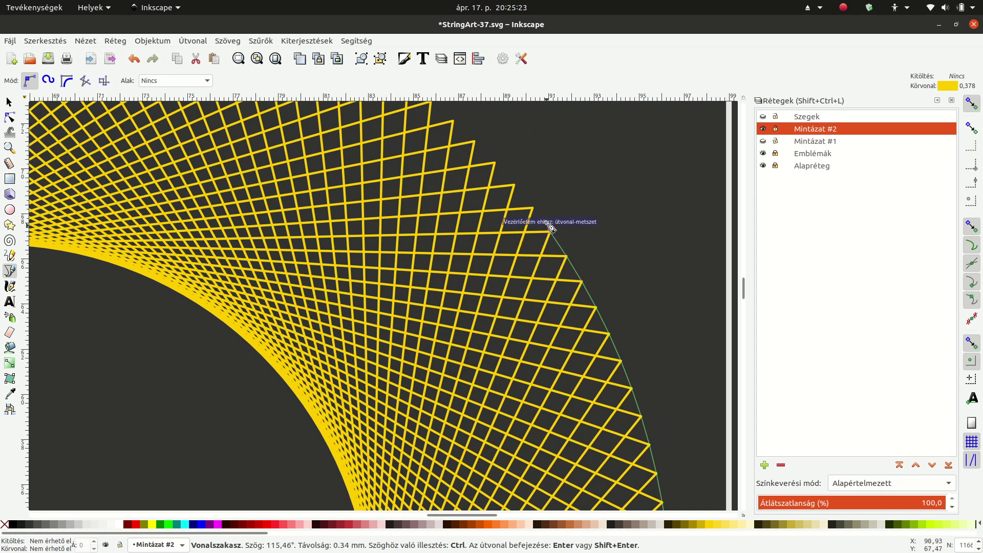
{"action": "left_click", "coordinate": [513, 185]}
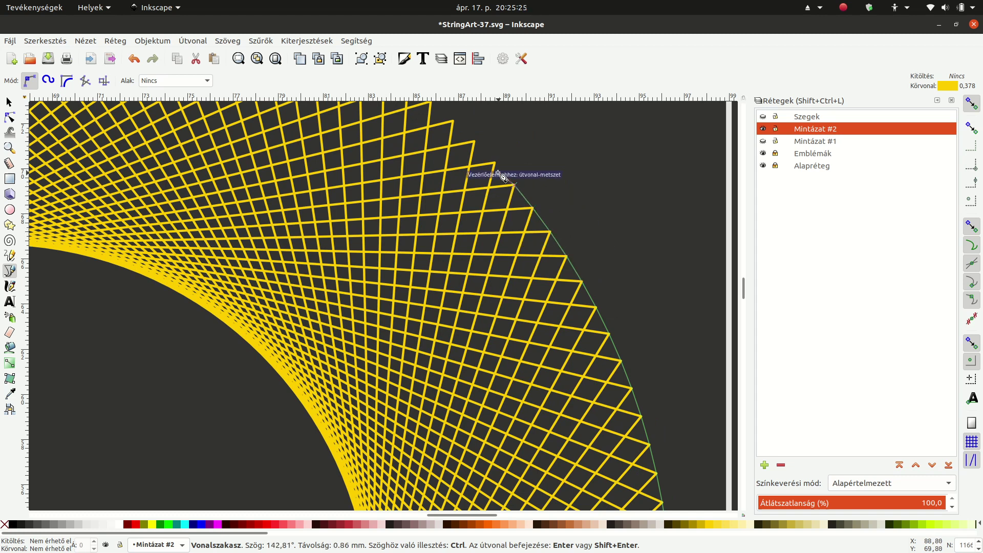
{"action": "left_click", "coordinate": [494, 162]}
{"action": "left_click", "coordinate": [474, 144]}
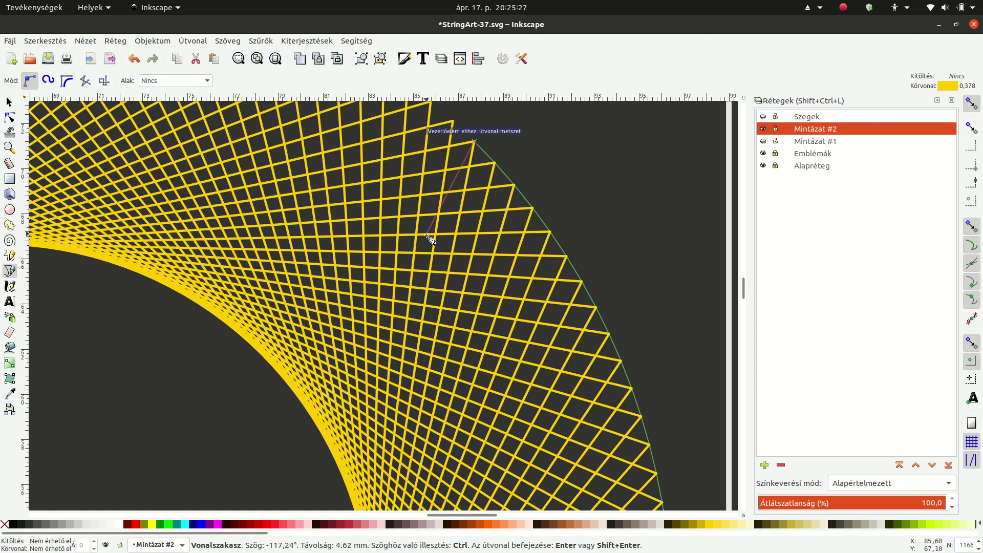
{"action": "scroll", "coordinate": [430, 238], "scroll_direction": "up", "scroll_amount": 7}
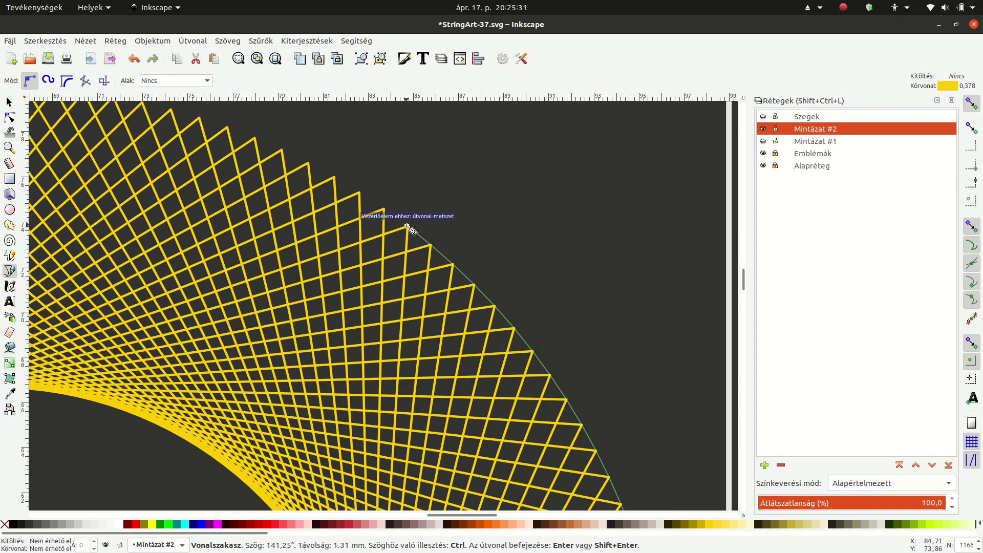
{"action": "left_click", "coordinate": [384, 210]}
{"action": "left_click", "coordinate": [359, 193]}
{"action": "left_click", "coordinate": [334, 177]}
{"action": "left_click", "coordinate": [281, 150]}
{"action": "left_click", "coordinate": [254, 139]}
{"action": "left_click", "coordinate": [227, 127]}
{"action": "left_click", "coordinate": [200, 120]}
{"action": "scroll", "coordinate": [195, 133], "scroll_direction": "up", "scroll_amount": 5}
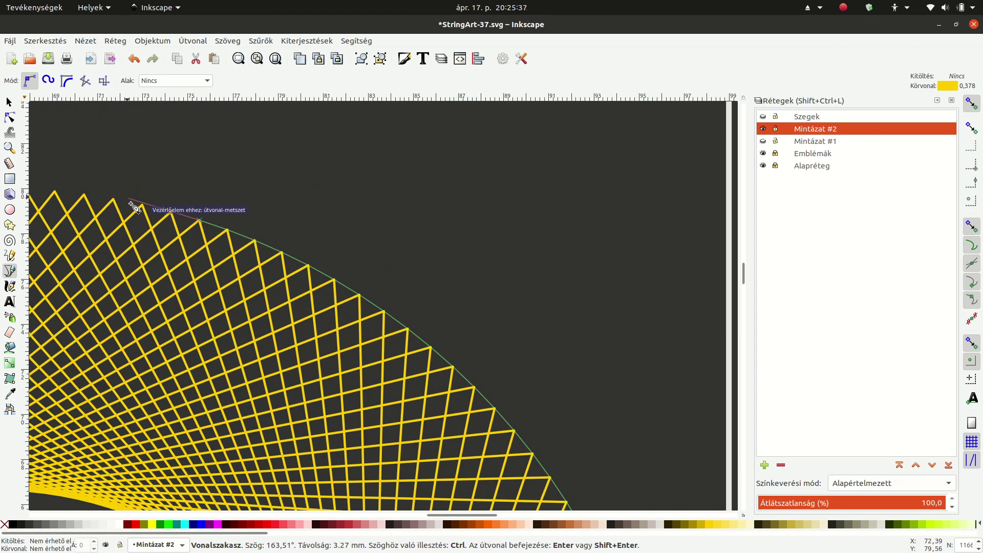
- Continue the outline along the top arc toward the ring's upper left
{"action": "left_click", "coordinate": [141, 208]}
{"action": "scroll", "coordinate": [165, 246], "scroll_direction": "down", "scroll_amount": 3}
{"action": "scroll", "coordinate": [115, 248], "scroll_direction": "down", "scroll_amount": 3}
{"action": "scroll", "coordinate": [97, 245], "scroll_direction": "up", "scroll_amount": 3}
{"action": "scroll", "coordinate": [97, 244], "scroll_direction": "up", "scroll_amount": 2}
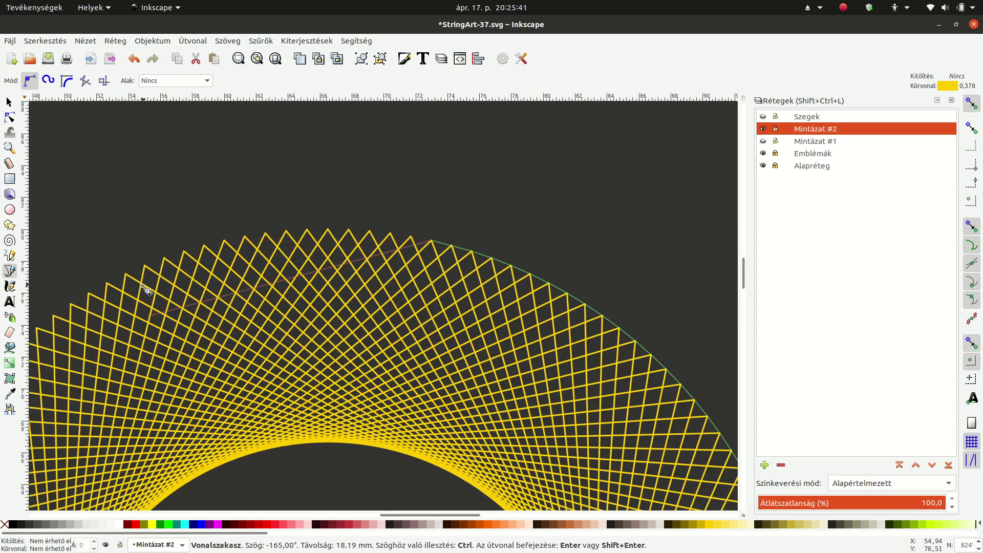
{"action": "left_click", "coordinate": [411, 236]}
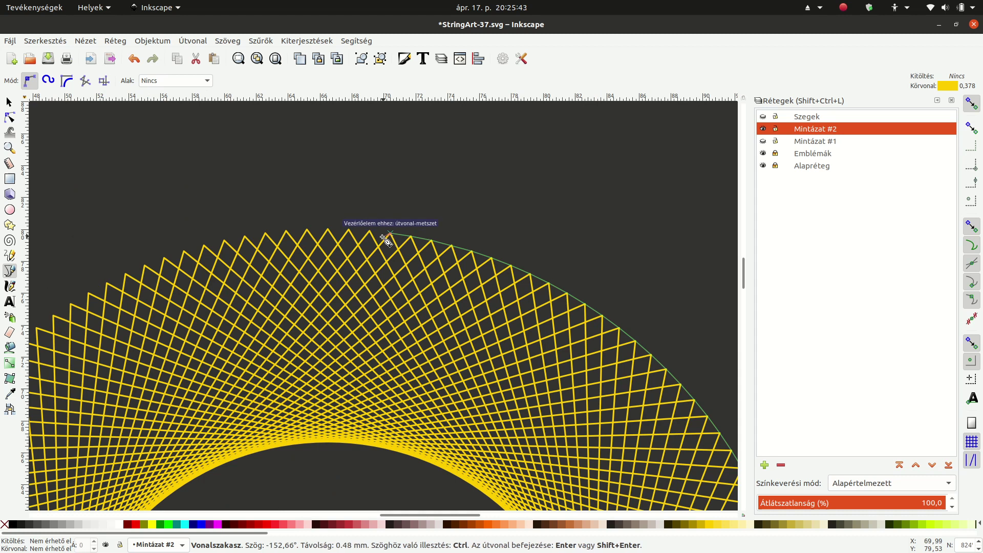
{"action": "left_click", "coordinate": [370, 231]}
{"action": "left_click", "coordinate": [328, 230]}
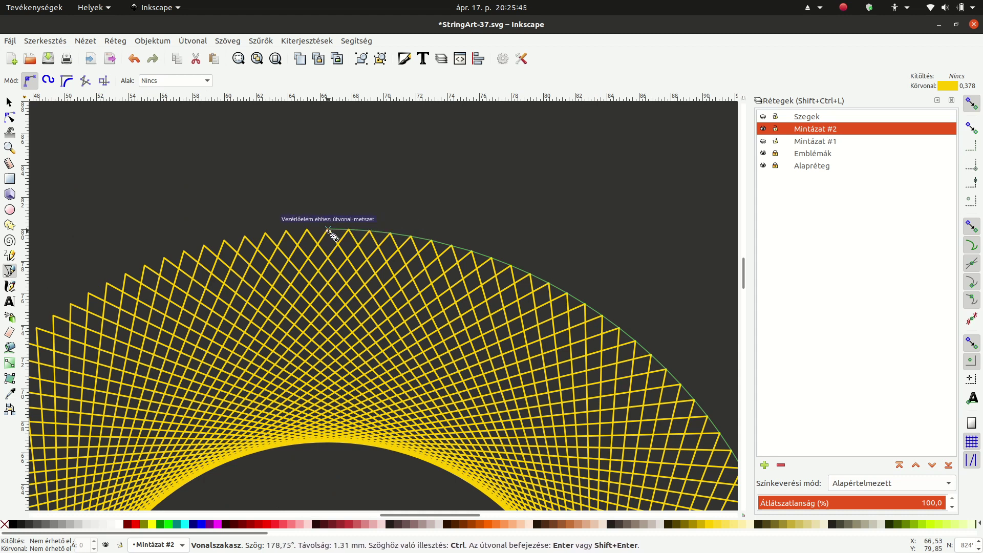
{"action": "left_click", "coordinate": [284, 231]}
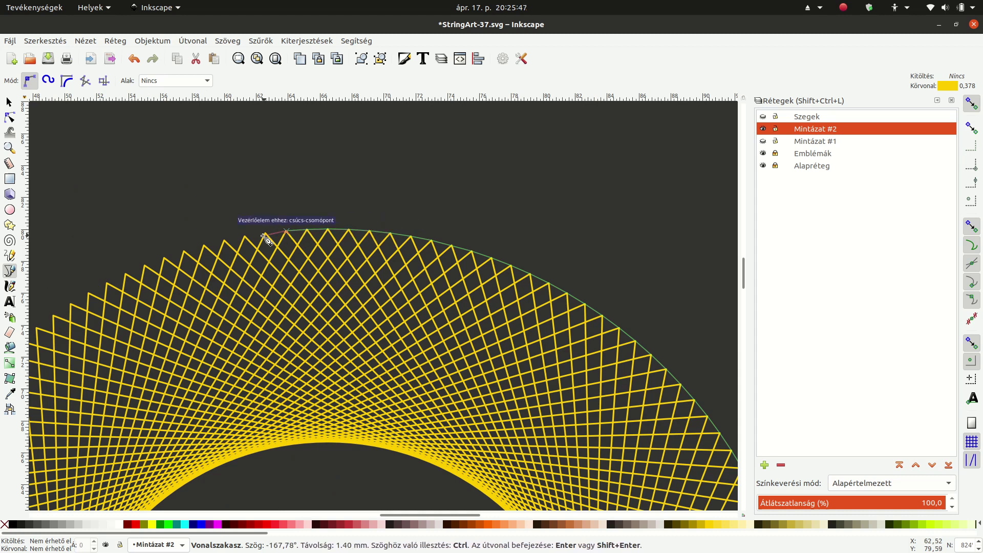
{"action": "left_click", "coordinate": [244, 235]}
{"action": "left_click", "coordinate": [204, 244]}
{"action": "left_click", "coordinate": [184, 253]}
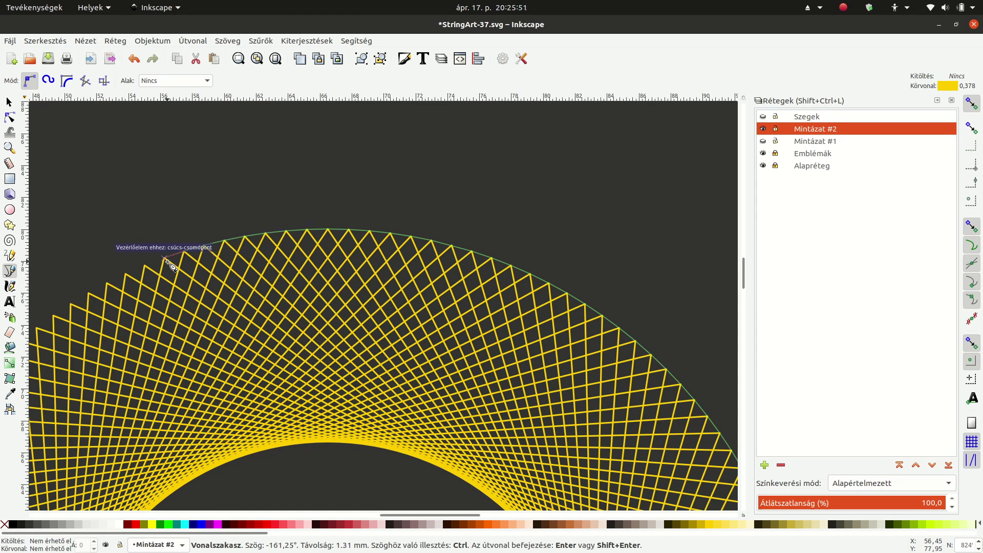
{"action": "left_click", "coordinate": [145, 265]}
- Add outline points on the outer nails down the upper-left arc
{"action": "scroll", "coordinate": [193, 292], "scroll_direction": "down", "scroll_amount": 3}
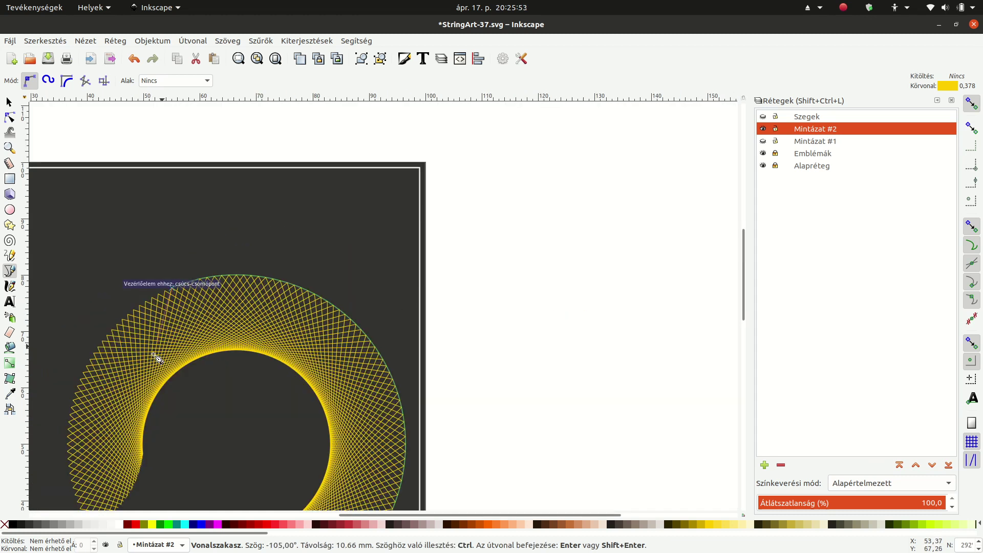
{"action": "scroll", "coordinate": [113, 348], "scroll_direction": "up", "scroll_amount": 3}
{"action": "left_click", "coordinate": [284, 193]}
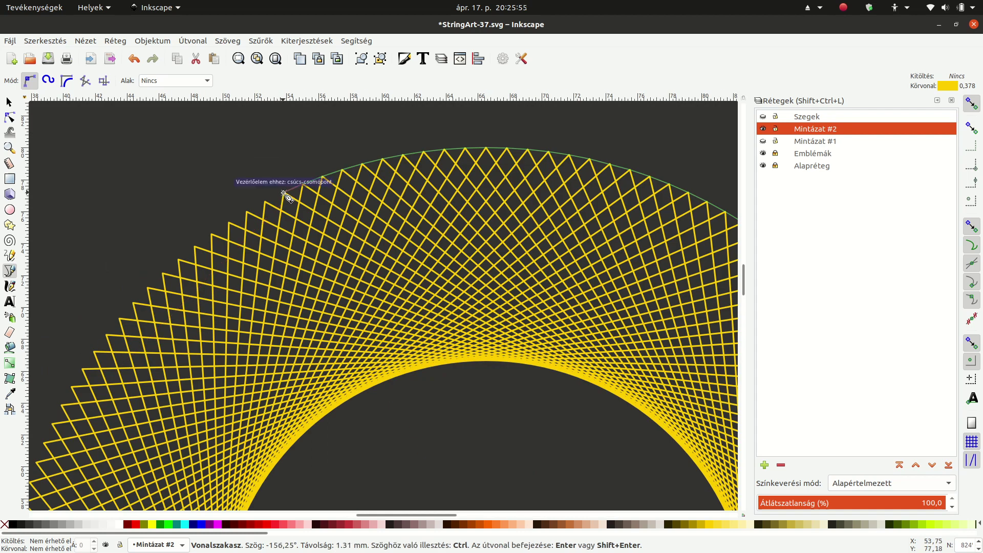
{"action": "left_click", "coordinate": [246, 216]}
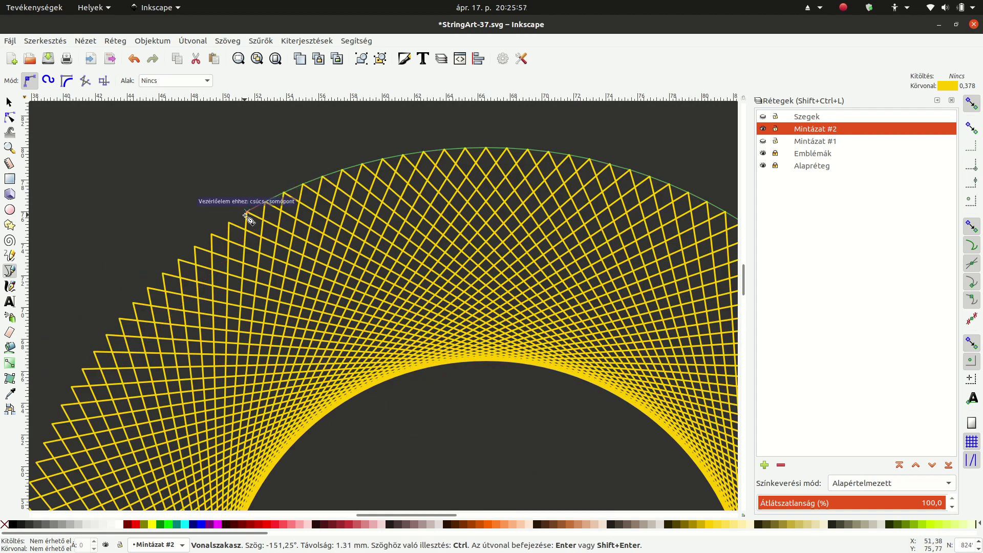
{"action": "left_click", "coordinate": [229, 223]}
{"action": "left_click", "coordinate": [196, 248]}
{"action": "left_click", "coordinate": [162, 275]}
{"action": "left_click", "coordinate": [133, 303]}
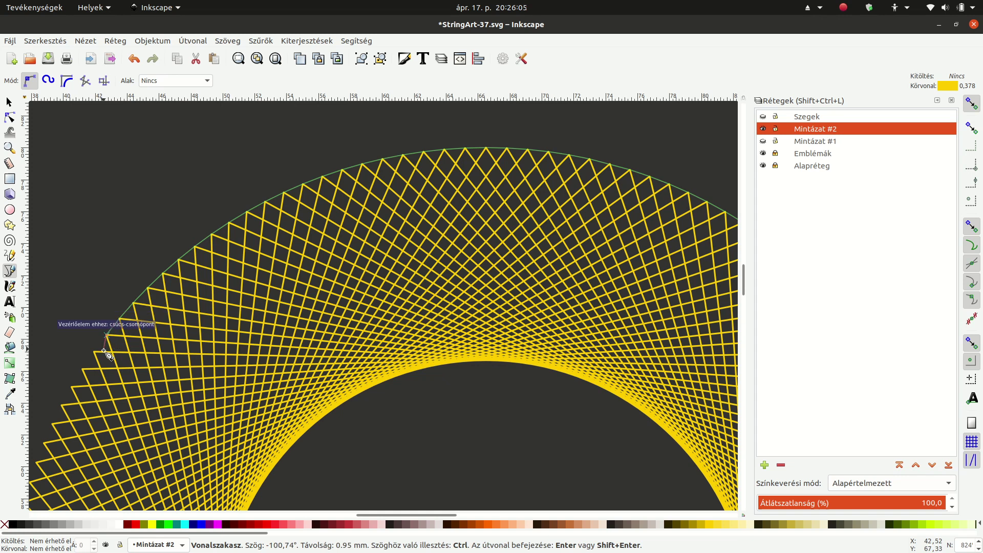
{"action": "left_click", "coordinate": [104, 352]}
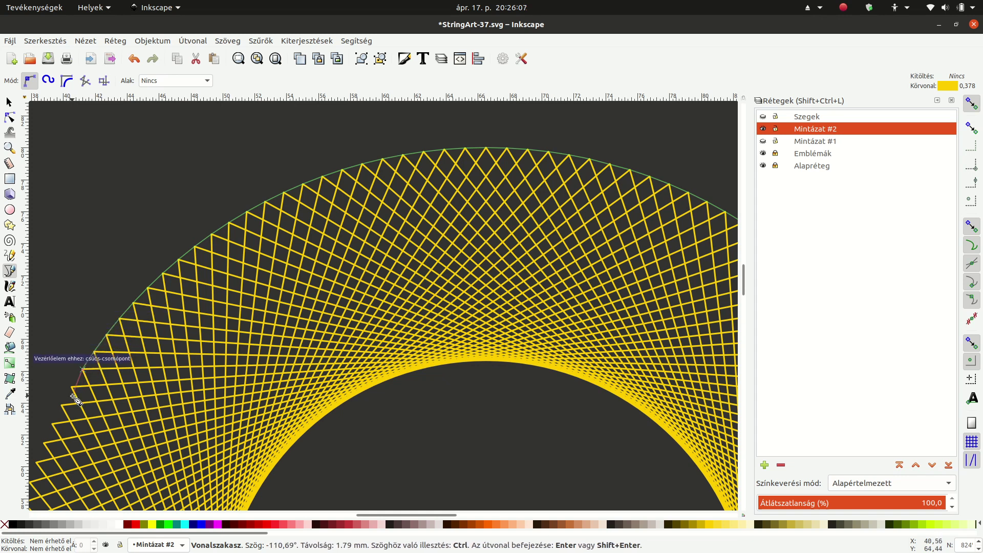
{"action": "scroll", "coordinate": [107, 387], "scroll_direction": "down", "scroll_amount": 3, "text": "ctrl"}
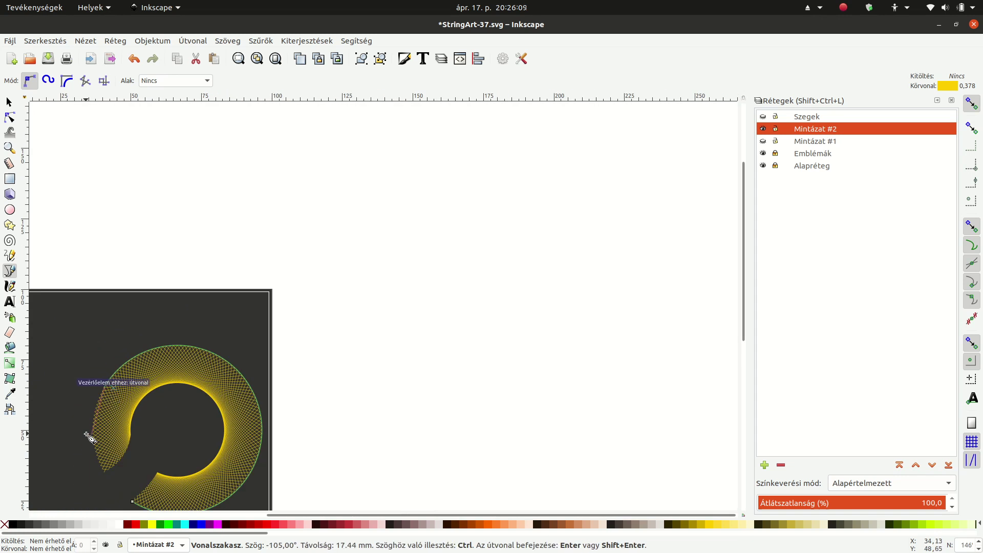
- Extend the outline through the outer nails down the ring's left edge
{"action": "scroll", "coordinate": [88, 435], "scroll_direction": "up", "scroll_amount": 2, "text": "ctrl"}
{"action": "scroll", "coordinate": [99, 402], "scroll_direction": "up", "scroll_amount": 2, "text": "ctrl"}
{"action": "scroll", "coordinate": [131, 285], "scroll_direction": "up", "scroll_amount": 1, "text": "ctrl"}
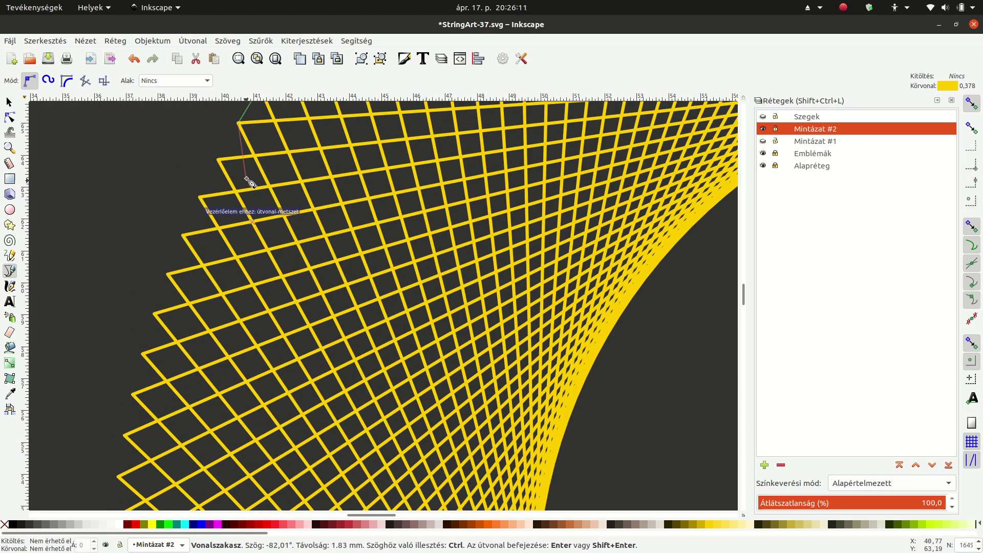
{"action": "left_click", "coordinate": [218, 160]}
{"action": "left_click", "coordinate": [200, 197]}
{"action": "left_click", "coordinate": [183, 235]}
{"action": "left_click", "coordinate": [169, 275]}
{"action": "left_click", "coordinate": [154, 313]}
{"action": "left_click", "coordinate": [142, 354]}
{"action": "left_click", "coordinate": [132, 395]}
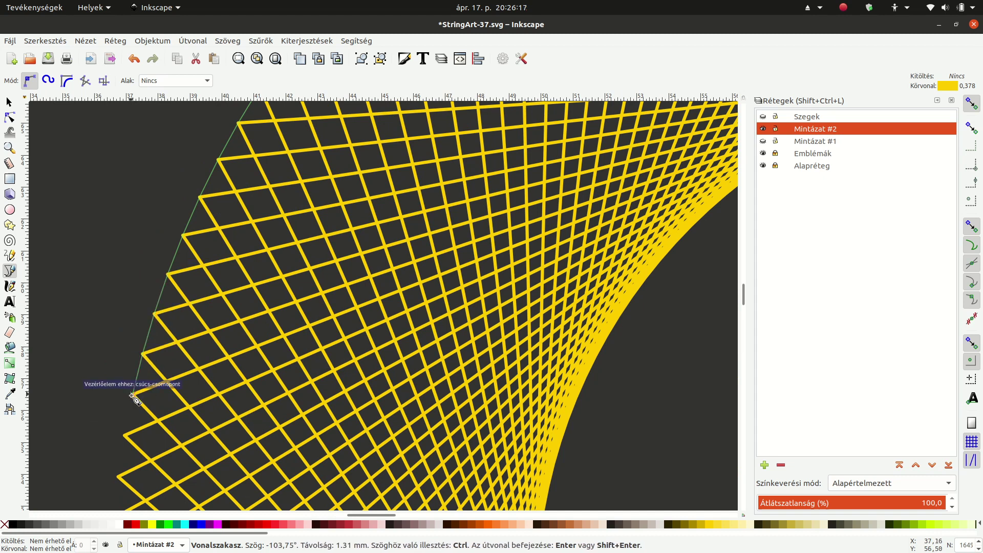
{"action": "left_click", "coordinate": [124, 435]}
{"action": "scroll", "coordinate": [89, 443], "scroll_direction": "down", "scroll_amount": 5}
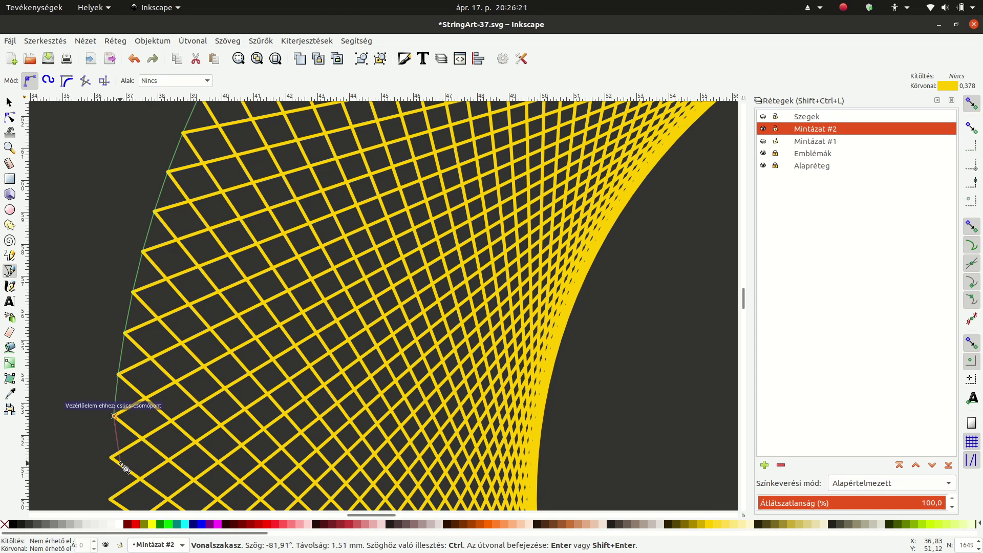
{"action": "scroll", "coordinate": [94, 439], "scroll_direction": "down", "scroll_amount": 2}
{"action": "scroll", "coordinate": [94, 423], "scroll_direction": "down", "scroll_amount": 2}
- Add the last nails to the ring's lower-left tip and double-click to finish the path
{"action": "left_click", "coordinate": [111, 377]}
{"action": "left_click", "coordinate": [114, 456]}
{"action": "scroll", "coordinate": [114, 456], "scroll_direction": "down", "scroll_amount": 3}
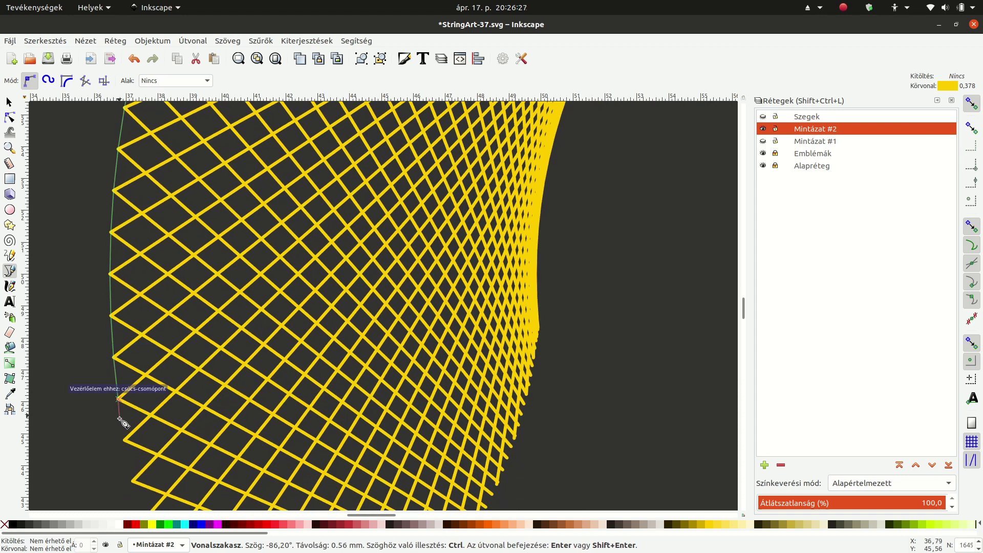
{"action": "left_click", "coordinate": [130, 480]}
{"action": "scroll", "coordinate": [128, 435], "scroll_direction": "down", "scroll_amount": 5}
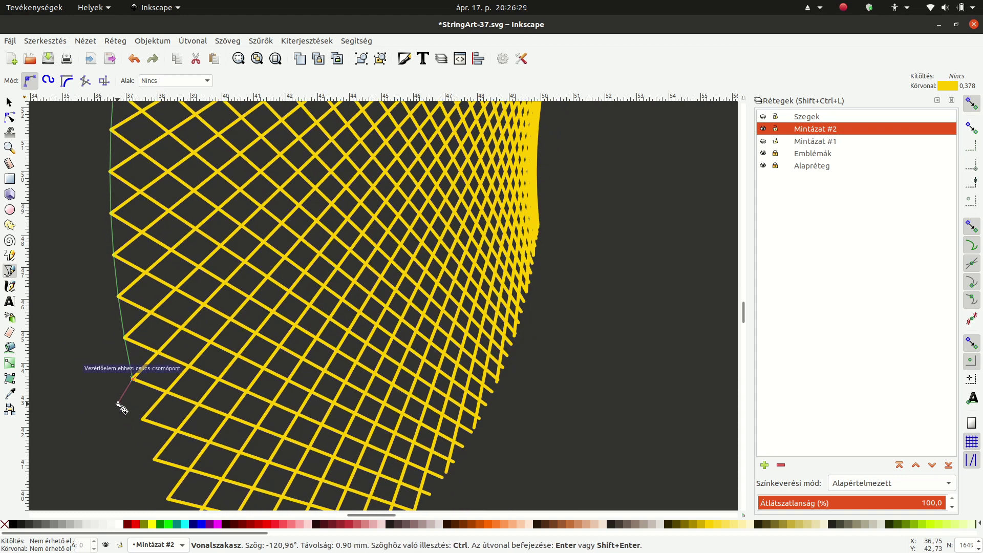
{"action": "scroll", "coordinate": [133, 389], "scroll_direction": "down", "scroll_amount": 3}
{"action": "left_click", "coordinate": [141, 356]}
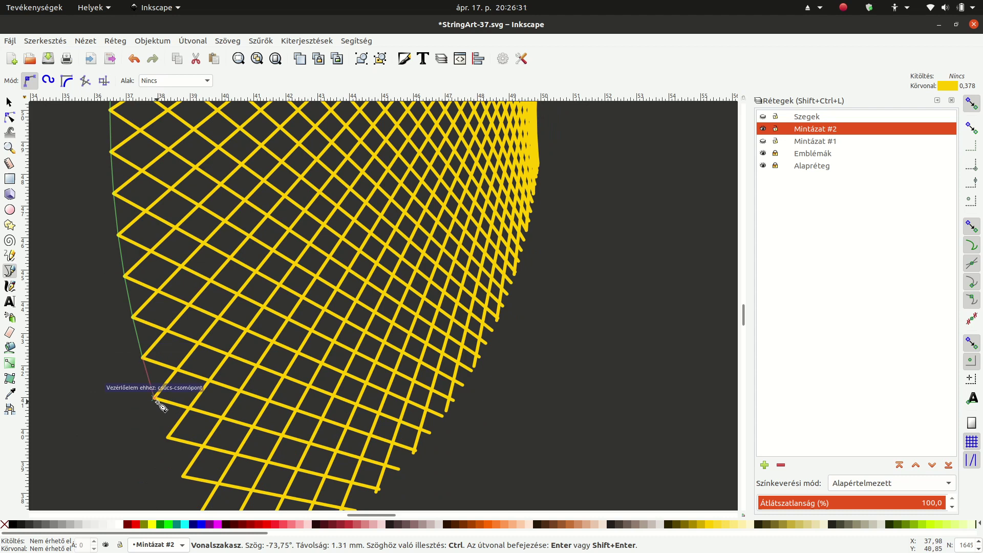
{"action": "left_click", "coordinate": [169, 436]}
{"action": "scroll", "coordinate": [199, 410], "scroll_direction": "down", "scroll_amount": 4}
{"action": "scroll", "coordinate": [201, 403], "scroll_direction": "down", "scroll_amount": 4}
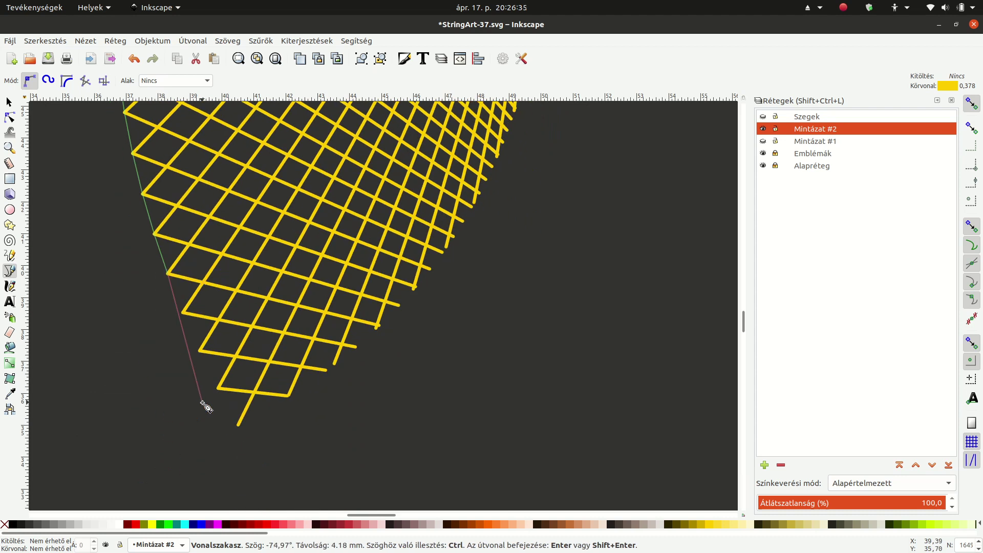
{"action": "left_click", "coordinate": [183, 311]}
{"action": "left_click", "coordinate": [200, 350]}
{"action": "left_click", "coordinate": [220, 388]}
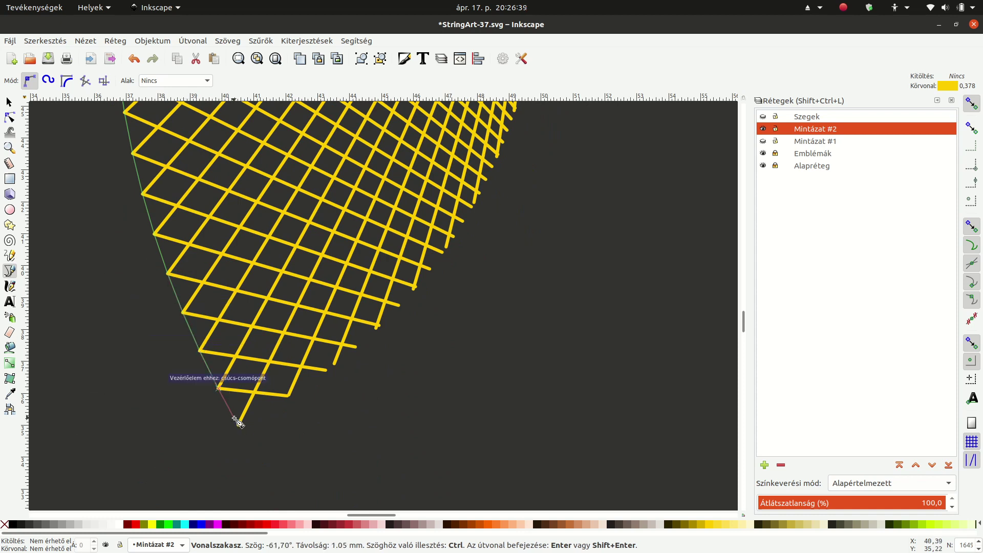
{"action": "double_click", "coordinate": [238, 423]}
- Show the magenta ring's layer and switch back to the Selector tool
{"action": "scroll", "coordinate": [346, 394], "scroll_direction": "down", "scroll_amount": 4}
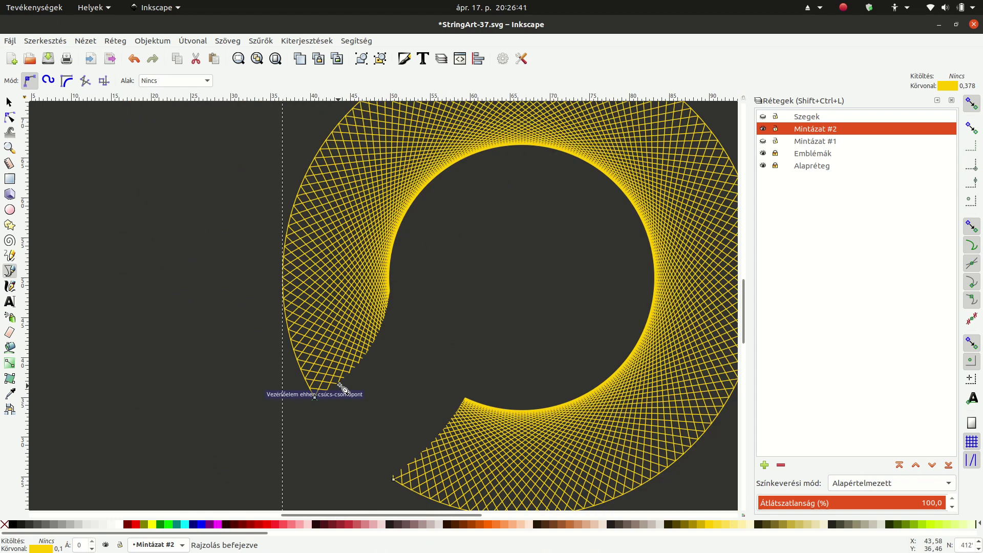
{"action": "scroll", "coordinate": [344, 391], "scroll_direction": "down", "scroll_amount": 1}
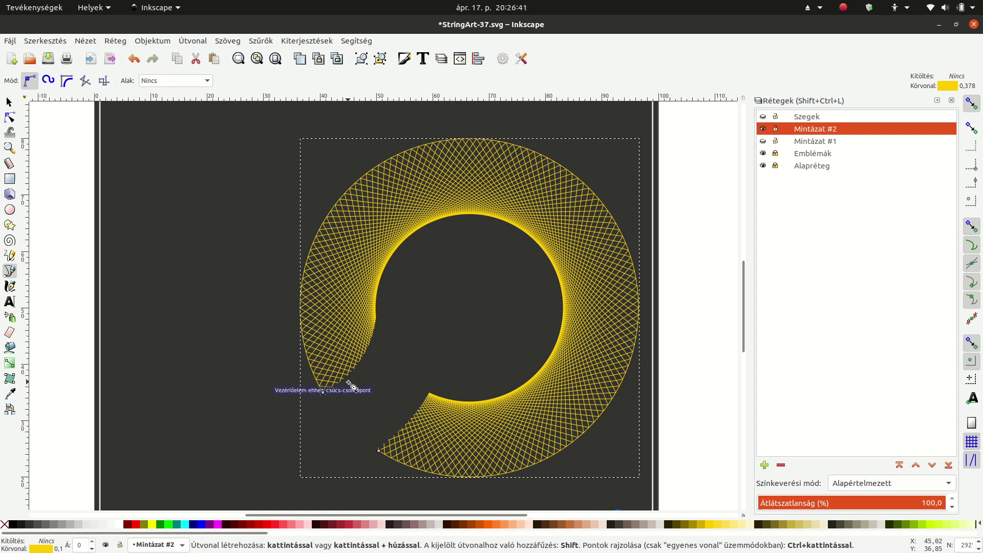
{"action": "left_click", "coordinate": [762, 142]}
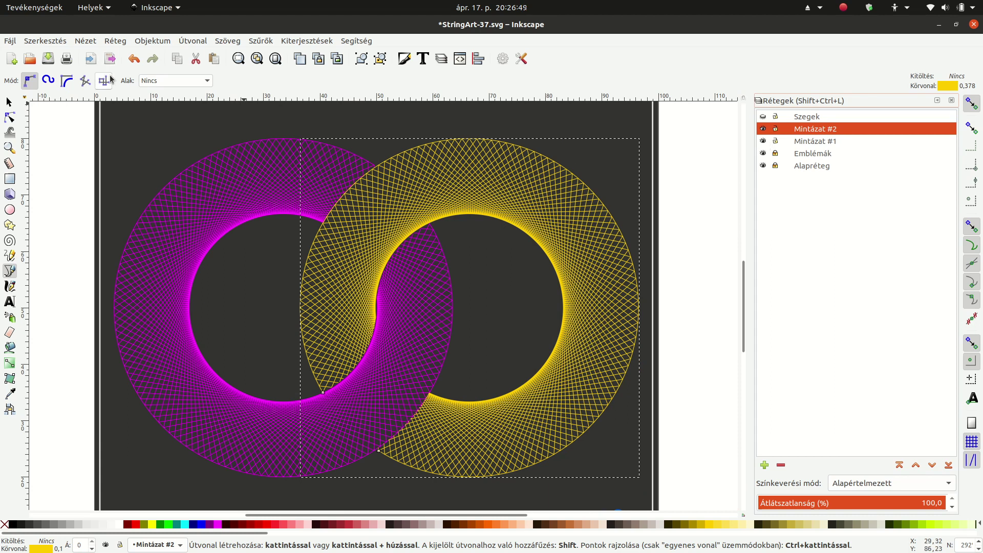
{"action": "left_click", "coordinate": [9, 104]}
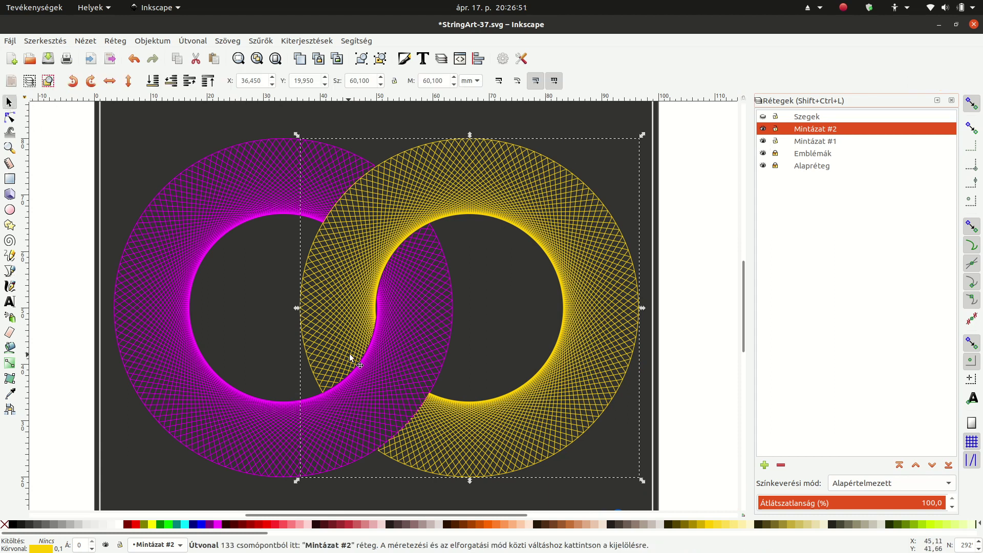
- Hide the yellow layer Mintázat #2 and zoom in on the magenta pattern's top tip
{"action": "scroll", "coordinate": [358, 357], "scroll_direction": "up", "scroll_amount": 3, "text": "ctrl"}
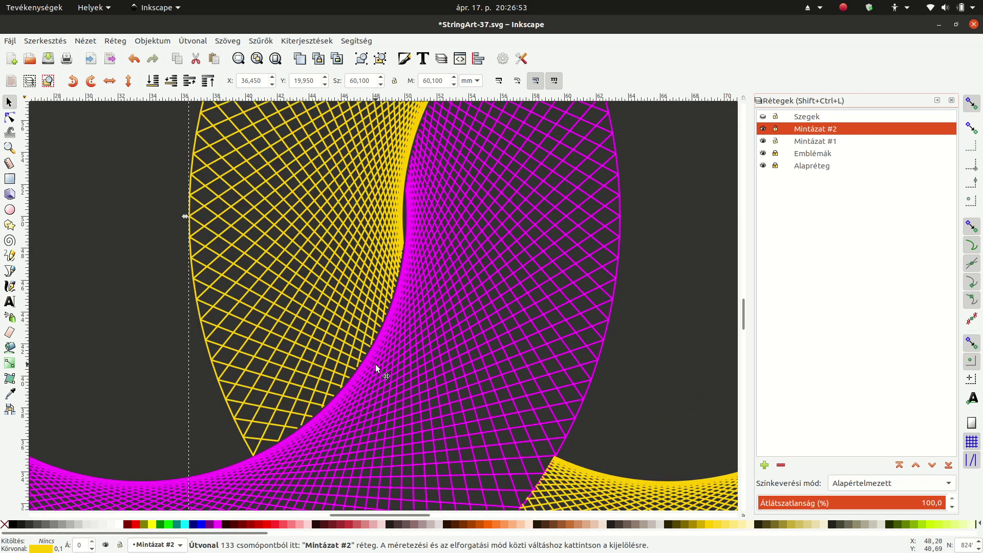
{"action": "left_click", "coordinate": [763, 130]}
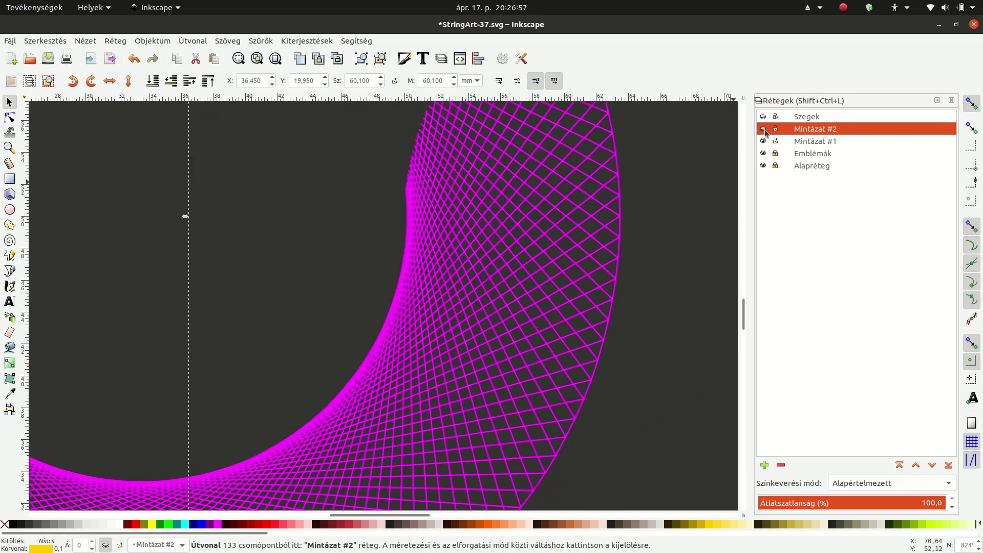
{"action": "scroll", "coordinate": [469, 196], "scroll_direction": "up", "scroll_amount": 5}
{"action": "scroll", "coordinate": [548, 176], "scroll_direction": "up", "scroll_amount": 2, "text": "ctrl"}
{"action": "scroll", "coordinate": [551, 179], "scroll_direction": "up", "scroll_amount": 1, "text": "ctrl"}
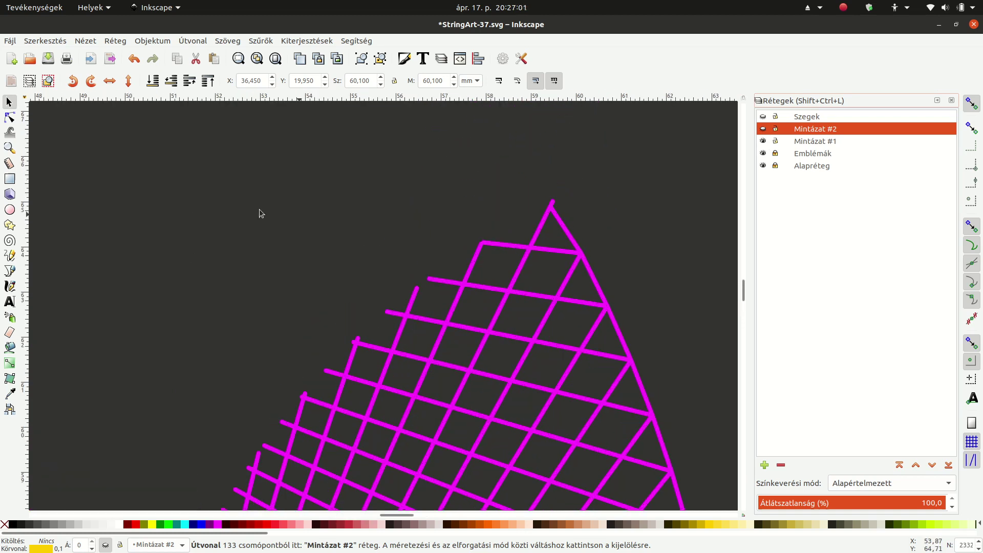
- Move the magenta path's top node, try deleting it, then undo the change
{"action": "left_click", "coordinate": [9, 117]}
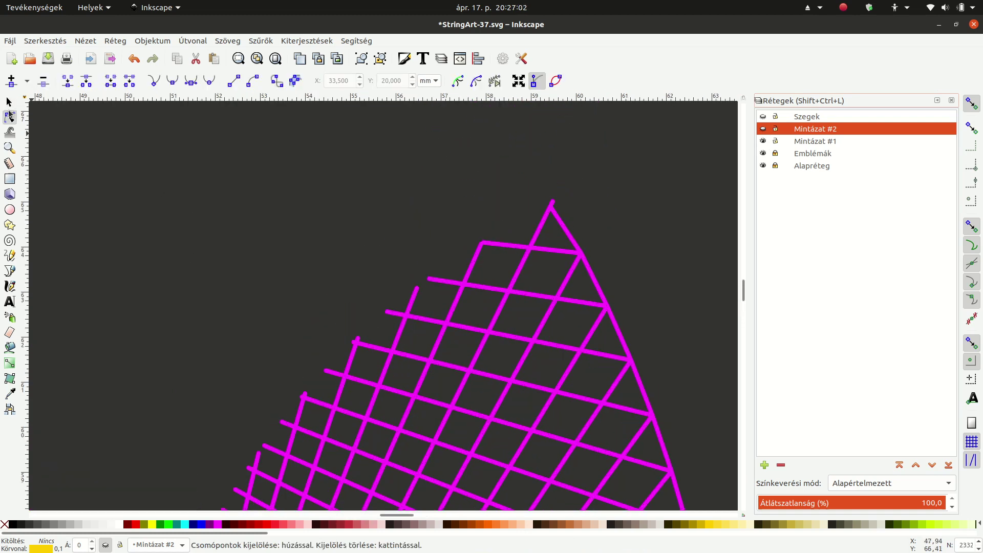
{"action": "left_click", "coordinate": [556, 230]}
{"action": "left_click_drag", "start_coordinate": [551, 199], "coordinate": [518, 193]}
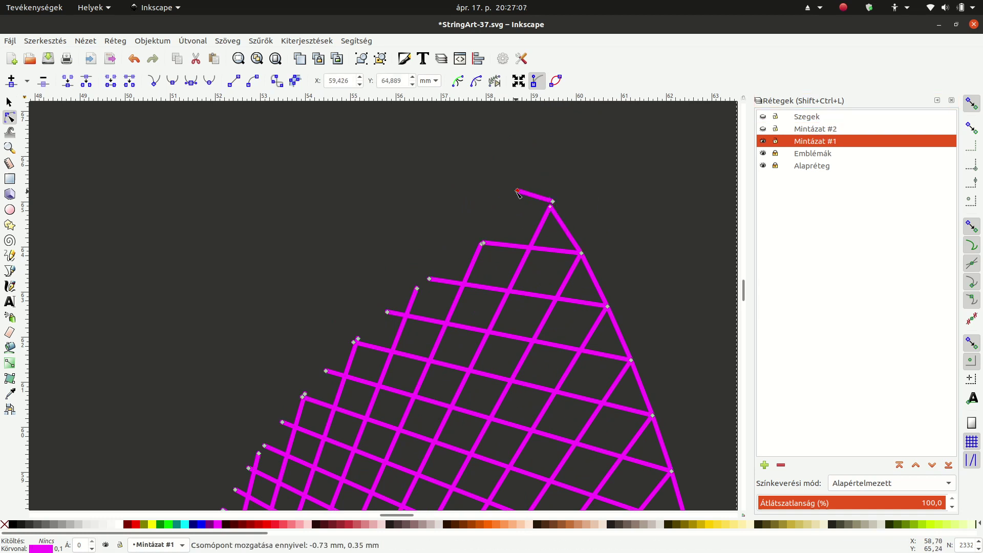
{"action": "key", "text": "Delete"}
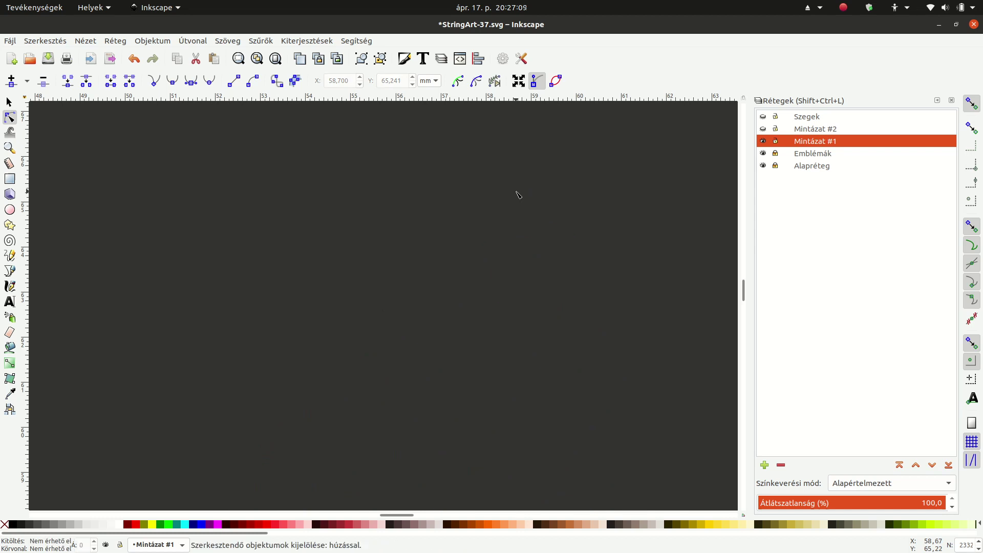
{"action": "key", "text": "ctrl+z"}
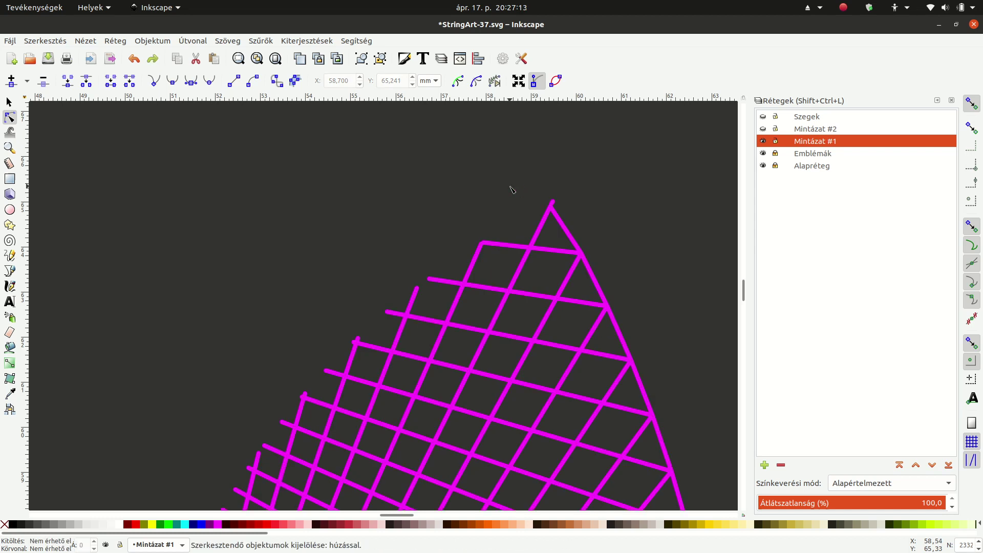
- Zoom in on the top tip, adjust its end node, and reselect the magenta path
{"action": "scroll", "coordinate": [633, 250], "scroll_direction": "up", "scroll_amount": 2}
{"action": "scroll", "coordinate": [633, 251], "scroll_direction": "up", "scroll_amount": 1}
{"action": "left_click", "coordinate": [457, 212]}
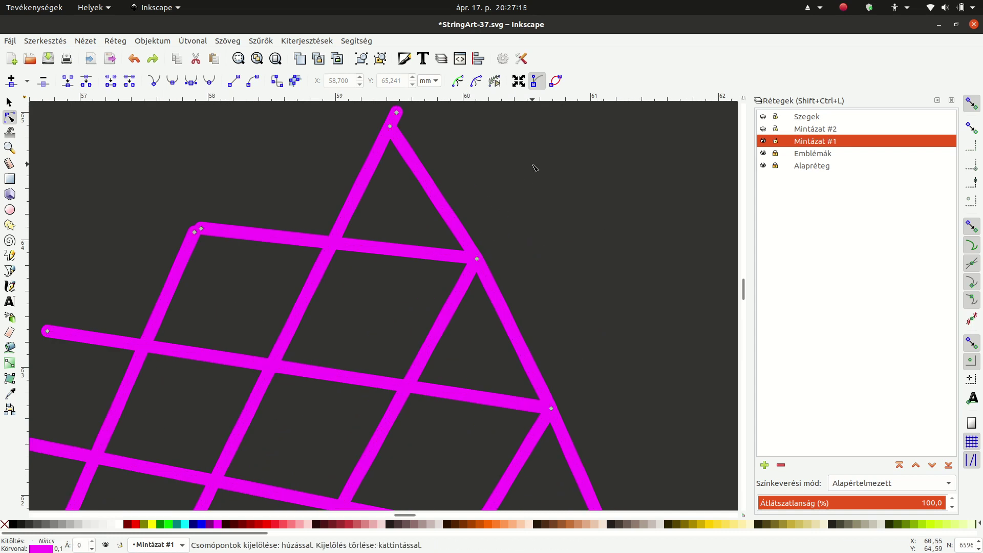
{"action": "mouse_move", "coordinate": [390, 127]}
{"action": "left_mouse_down"}
{"action": "mouse_move", "coordinate": [403, 127]}
{"action": "mouse_move", "coordinate": [391, 128]}
{"action": "left_mouse_up"}
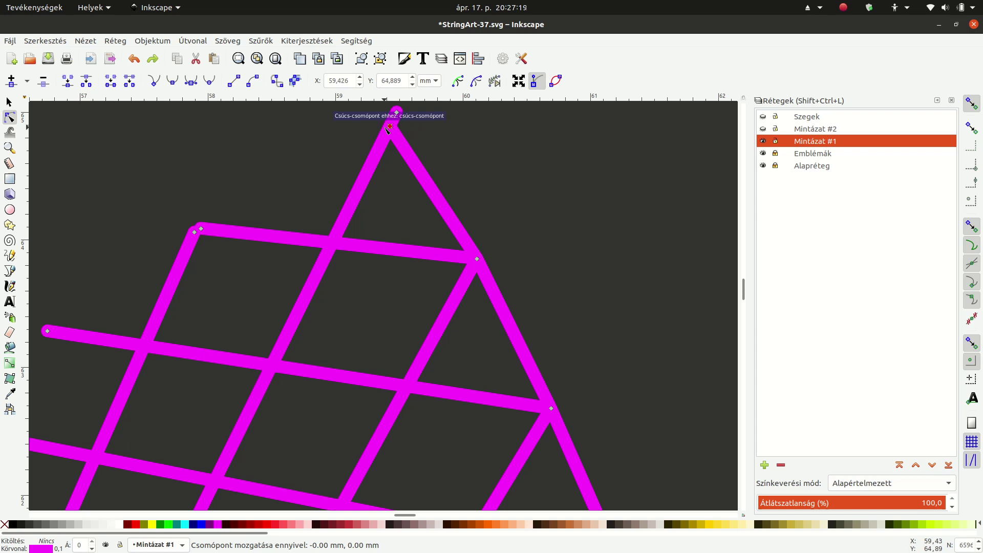
{"action": "left_click", "coordinate": [415, 162]}
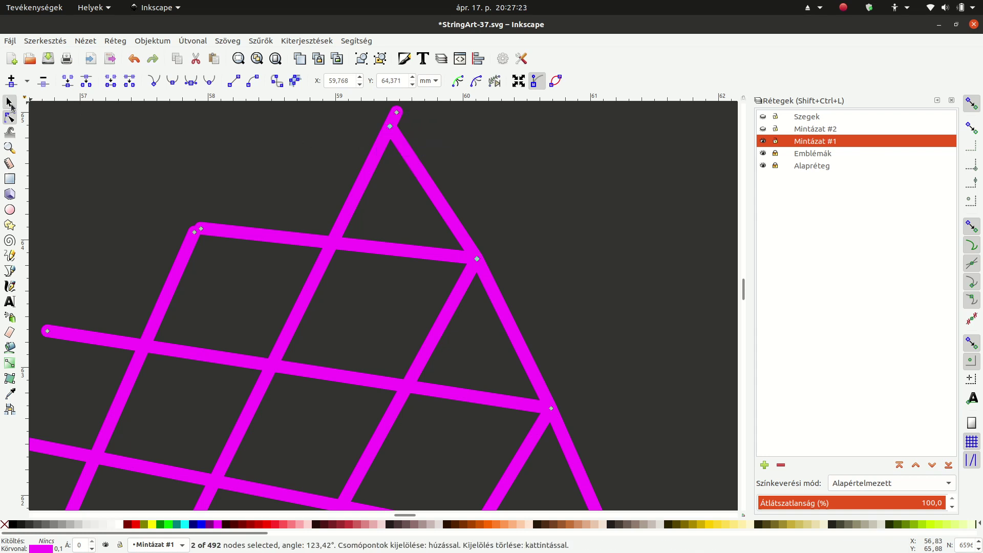
{"action": "left_click", "coordinate": [10, 104]}
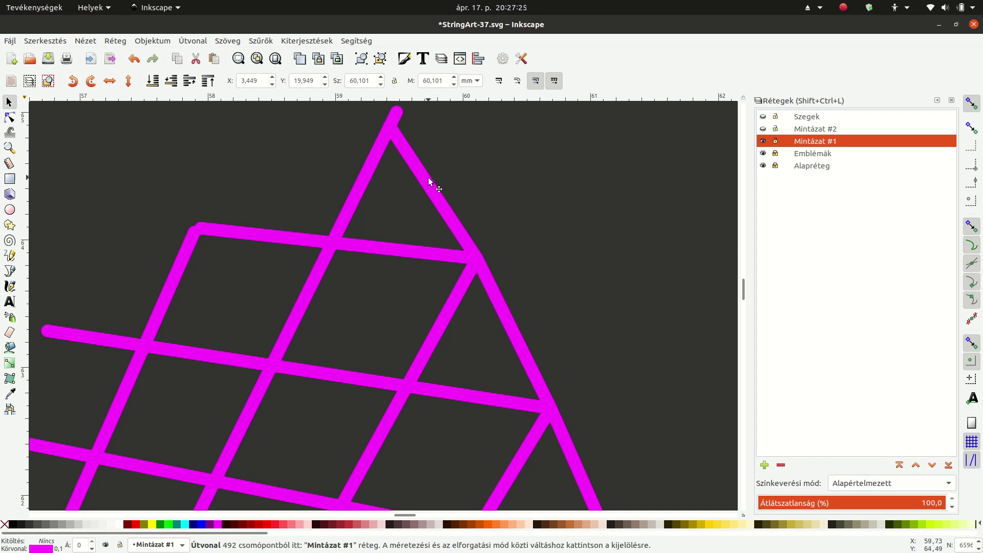
{"action": "scroll", "coordinate": [541, 225], "scroll_direction": "down", "scroll_amount": 3}
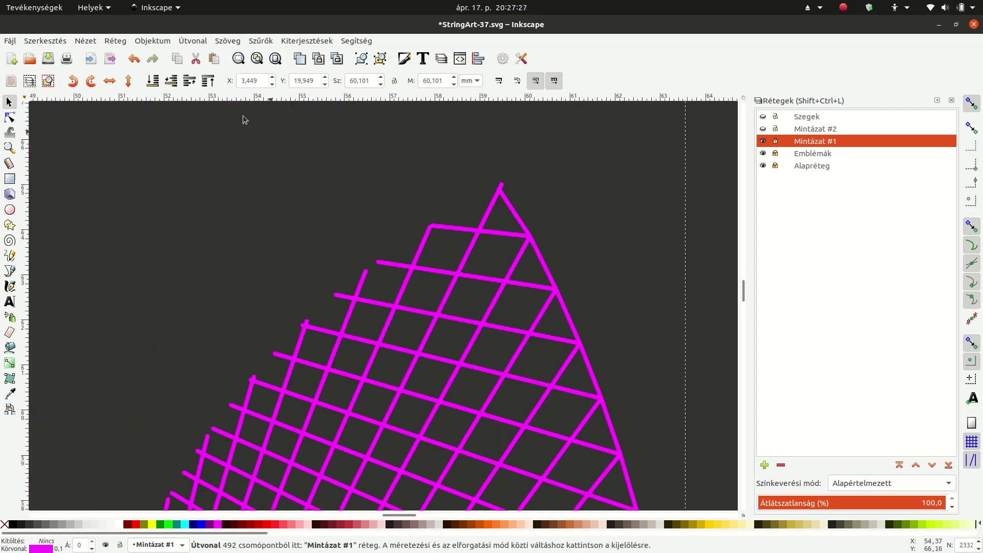
{"action": "left_click", "coordinate": [542, 236]}
{"action": "left_click", "coordinate": [518, 217]}
- Pull the stray segment away from the apex, select both its ends, and delete it
{"action": "left_click", "coordinate": [9, 119]}
{"action": "scroll", "coordinate": [529, 180], "scroll_direction": "up", "scroll_amount": 3}
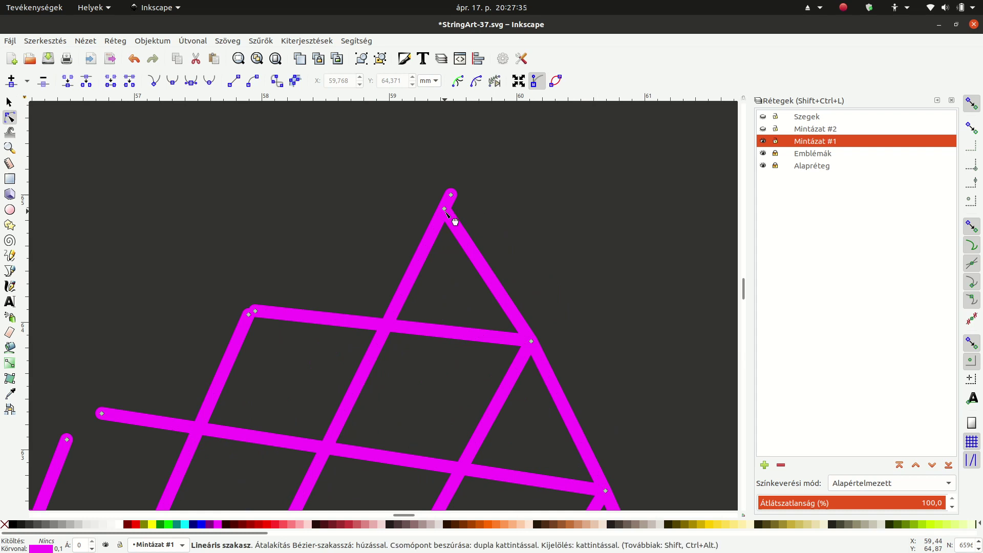
{"action": "left_click_drag", "start_coordinate": [450, 211], "coordinate": [642, 187]}
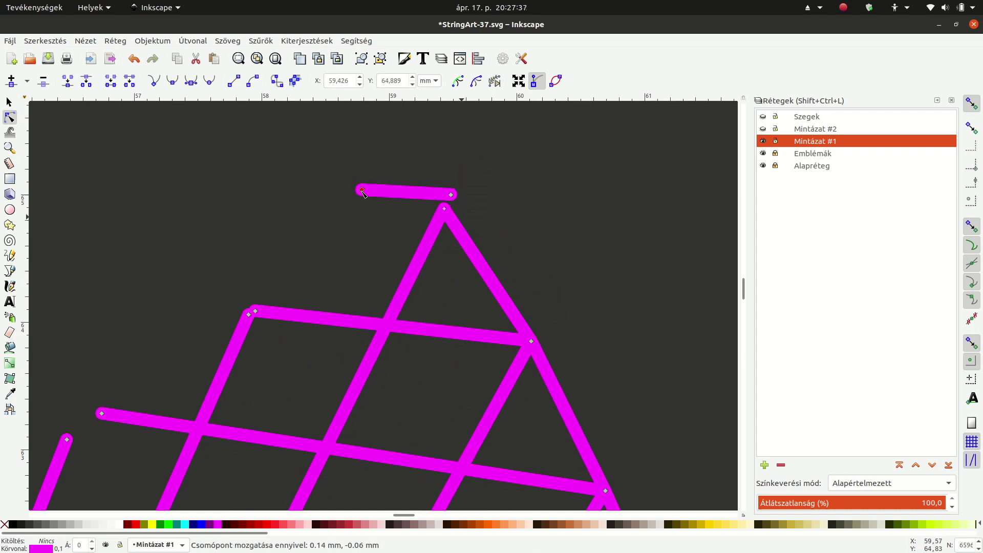
{"action": "left_click_drag", "start_coordinate": [642, 186], "coordinate": [410, 139]}
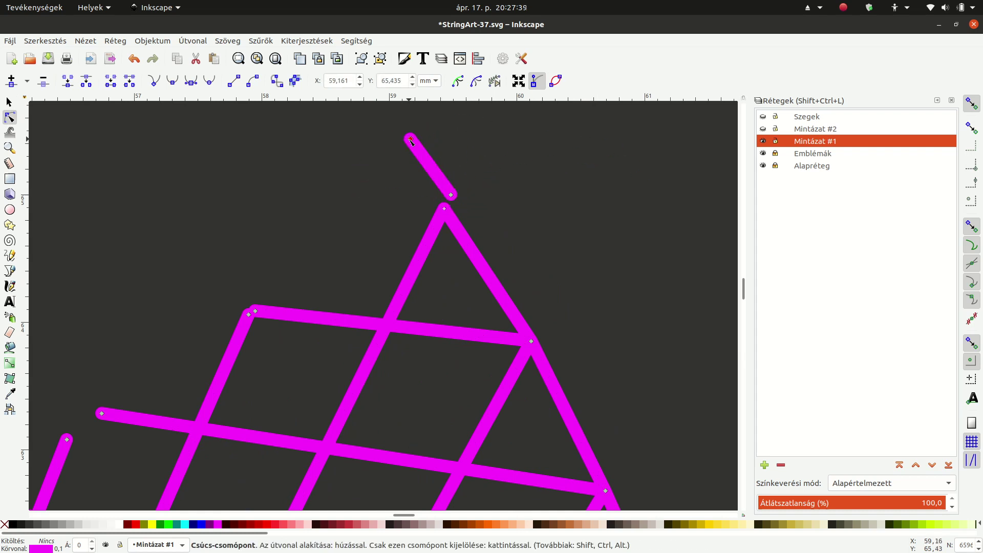
{"action": "left_click", "coordinate": [442, 184]}
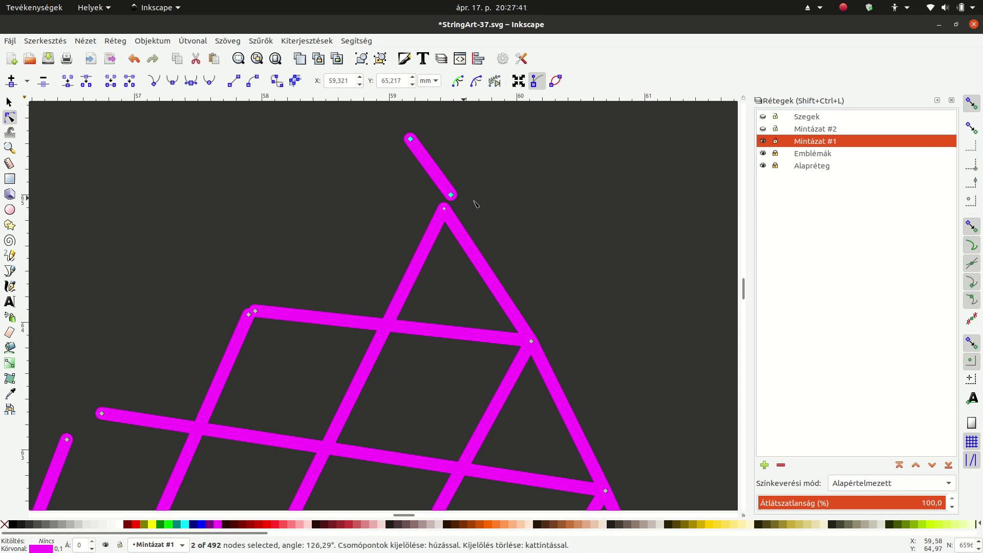
{"action": "key", "text": "Delete"}
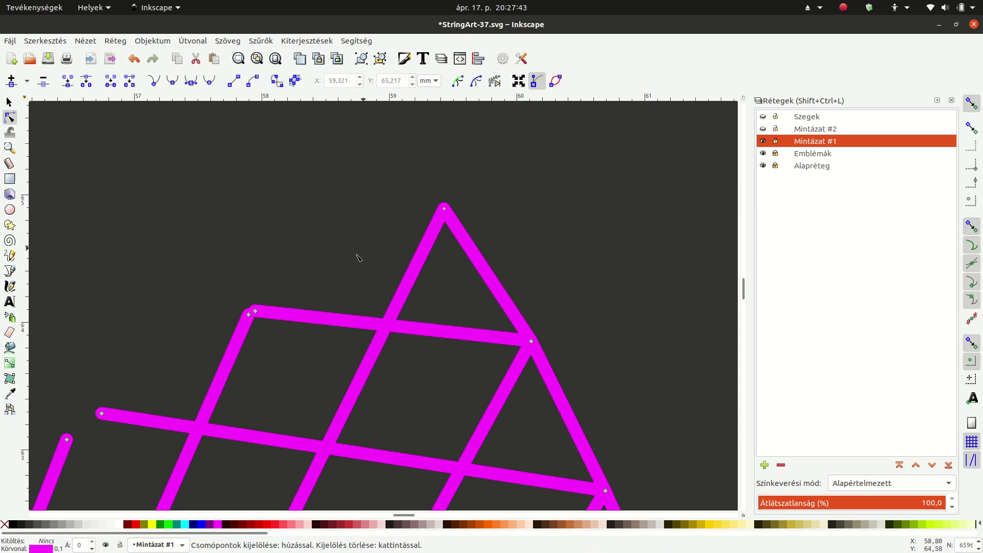
{"action": "scroll", "coordinate": [358, 257], "scroll_direction": "down", "scroll_amount": 1}
{"action": "left_click_drag", "start_coordinate": [347, 247], "coordinate": [463, 214]}
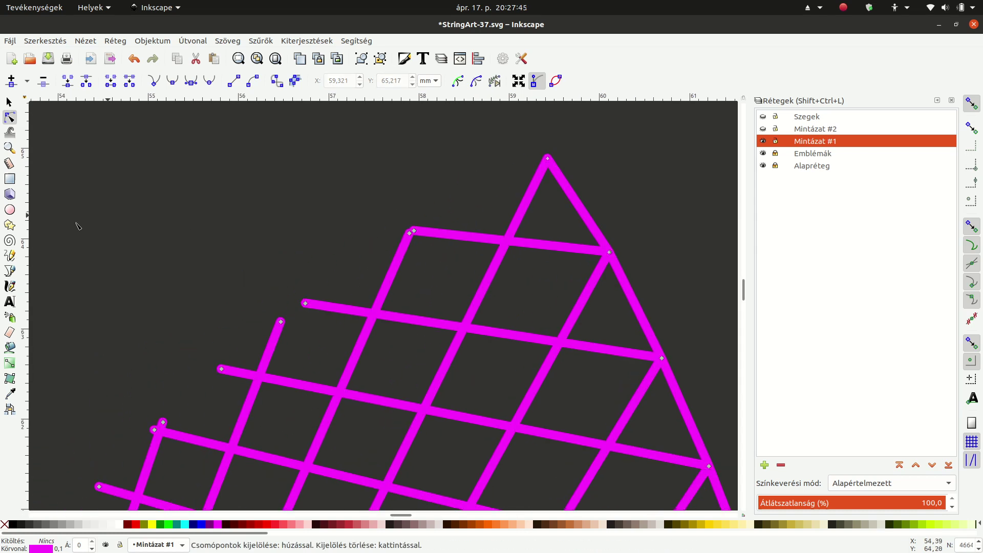
- Draw a Pen line from the pattern's apex to the next outer node, undoing an extra line
{"action": "left_click", "coordinate": [10, 272]}
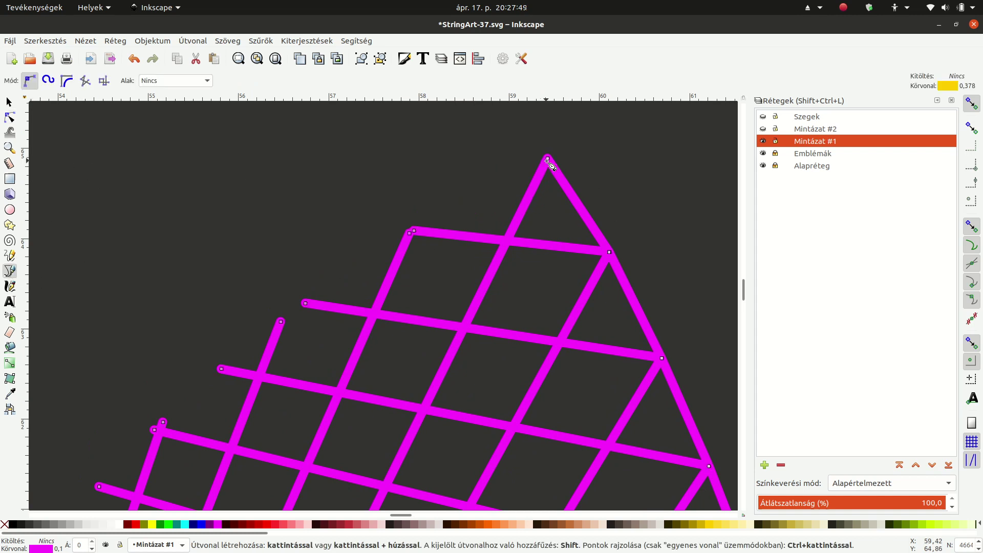
{"action": "left_click", "coordinate": [548, 160]}
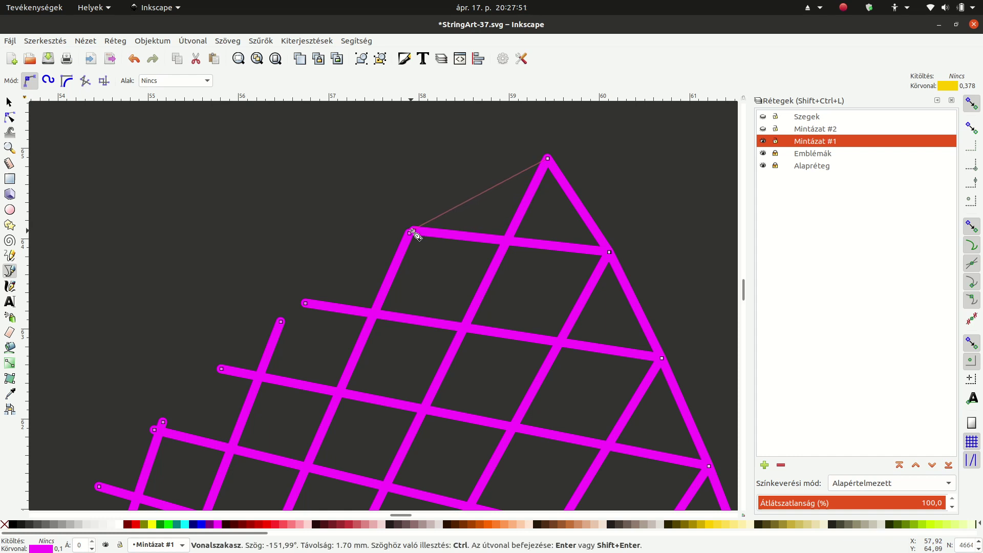
{"action": "left_click", "coordinate": [413, 233]}
{"action": "left_click", "coordinate": [411, 233]}
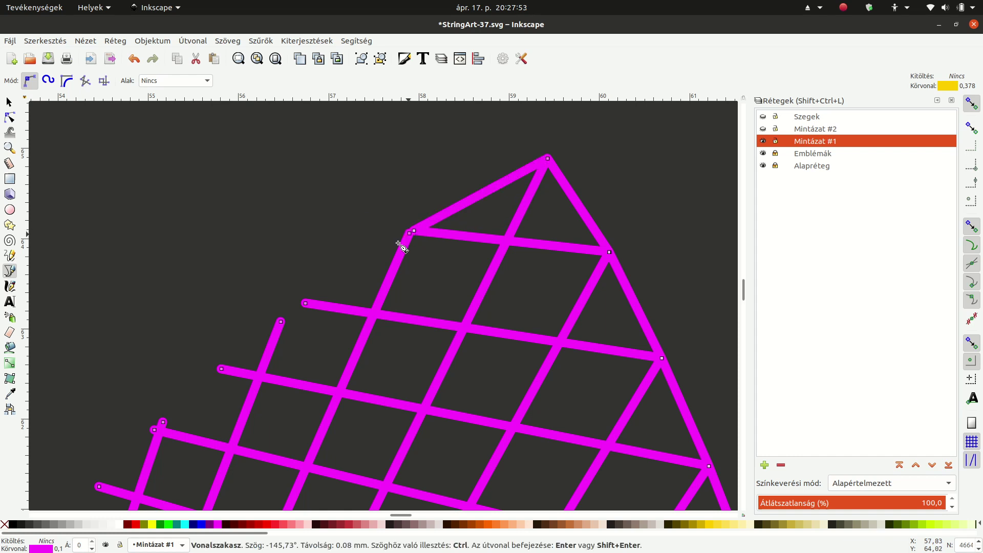
{"action": "left_click", "coordinate": [291, 320]}
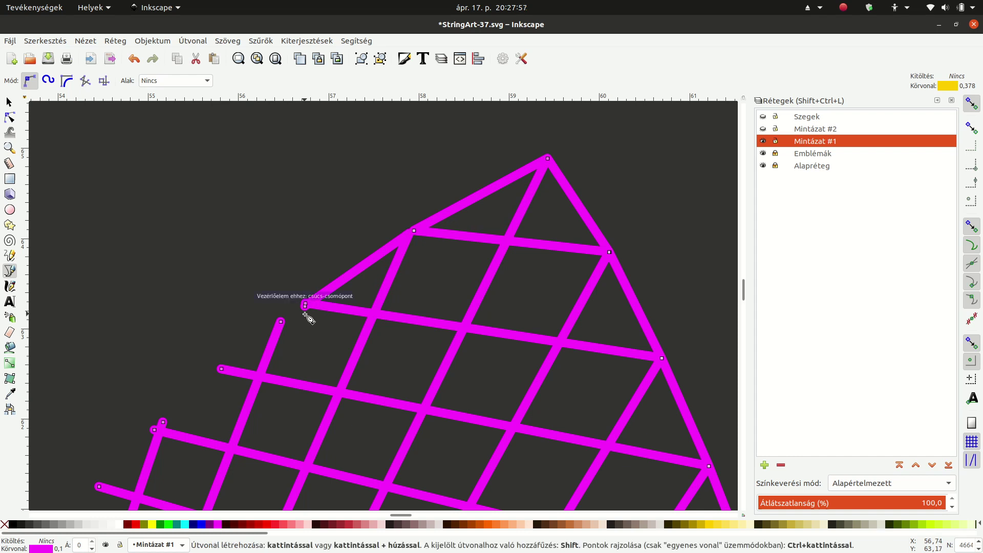
{"action": "key", "text": "ctrl+z"}
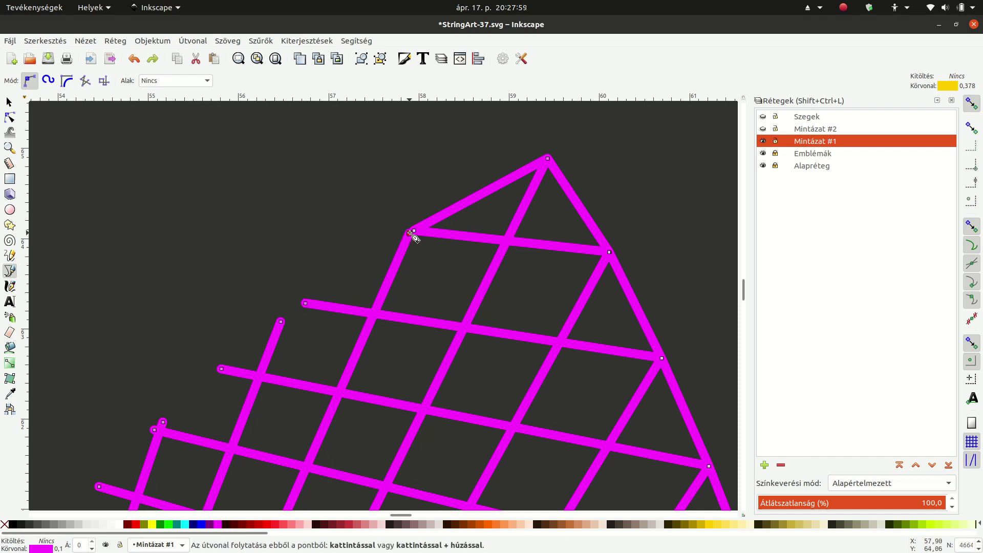
- Extend the outline through the next outer string ends, finish it, and deselect everything
{"action": "left_click", "coordinate": [410, 233]}
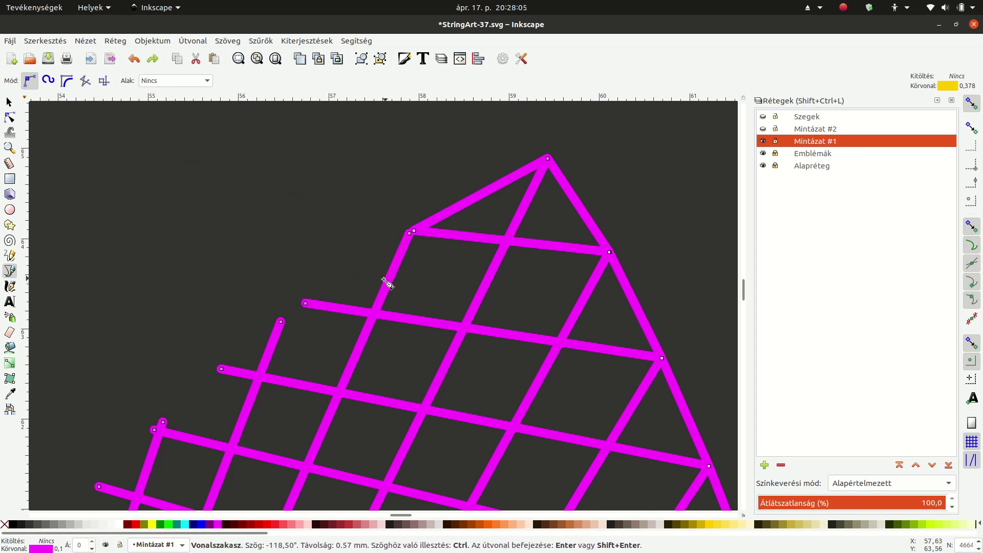
{"action": "left_click", "coordinate": [306, 303]}
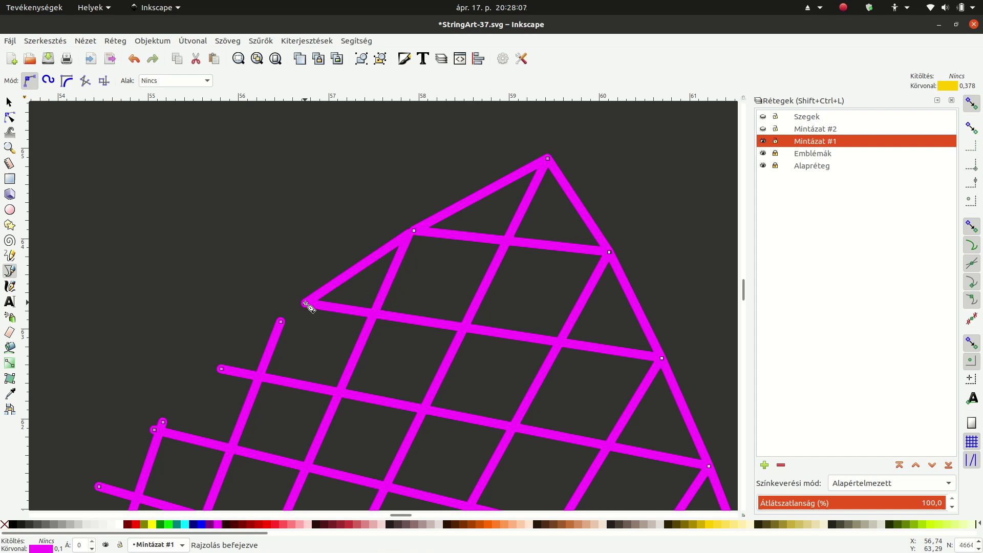
{"action": "left_click", "coordinate": [281, 322]}
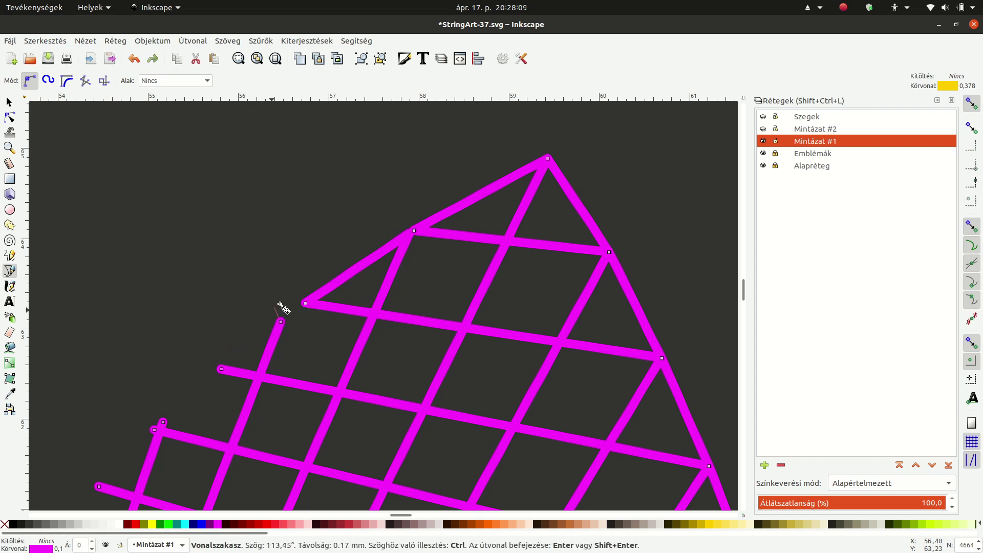
{"action": "right_click", "coordinate": [306, 305]}
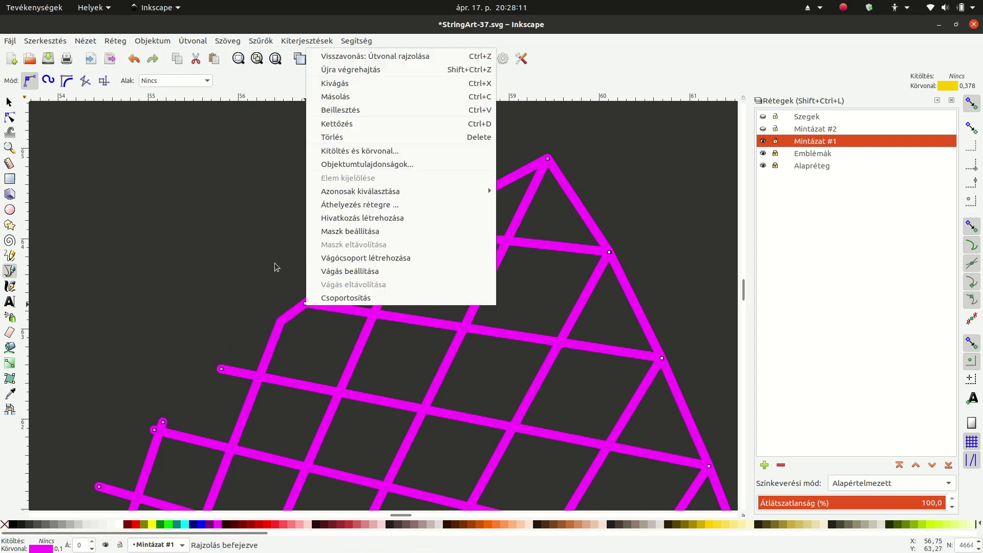
{"action": "left_click", "coordinate": [248, 254]}
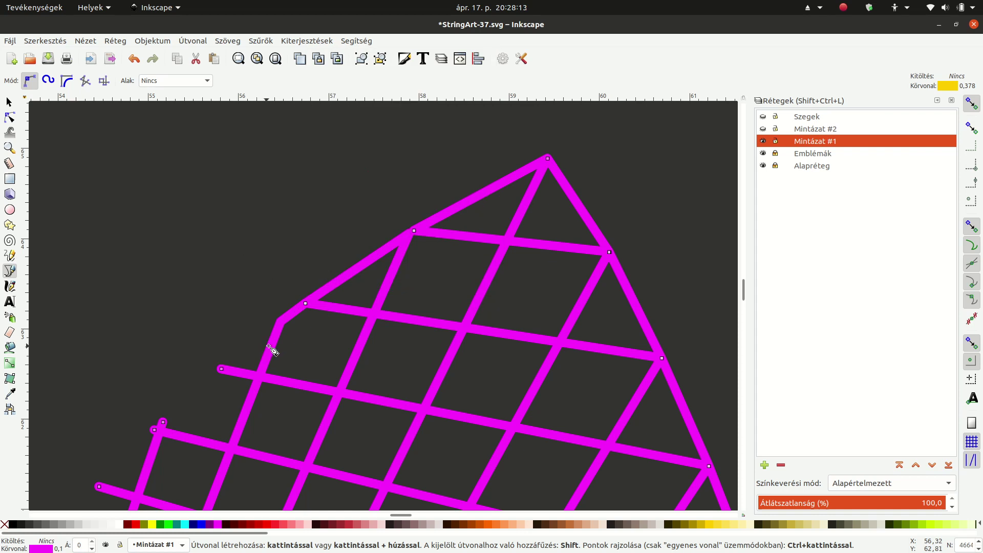
{"action": "scroll", "coordinate": [271, 350], "scroll_direction": "down", "scroll_amount": 1, "text": "ctrl"}
{"action": "scroll", "coordinate": [247, 395], "scroll_direction": "down", "scroll_amount": 1, "text": "ctrl"}
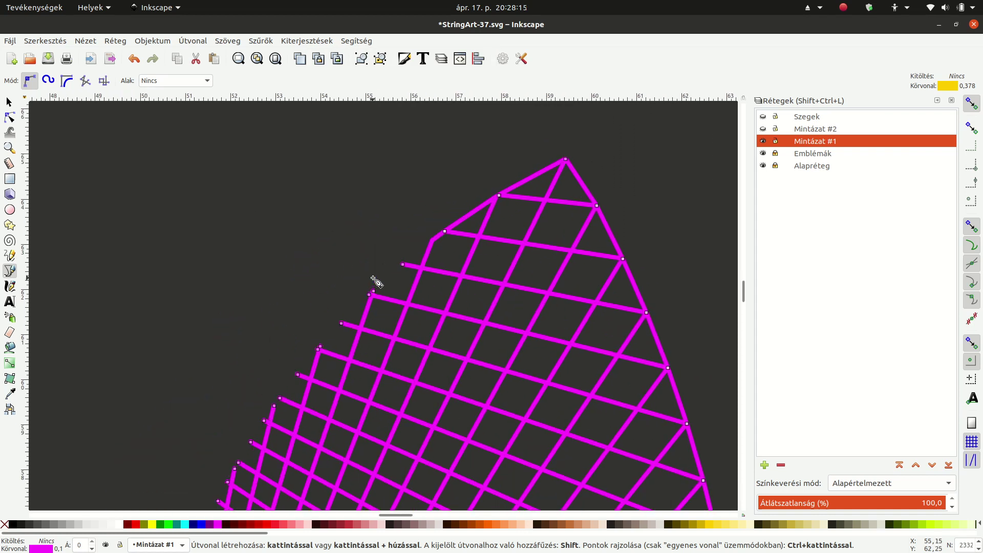
{"action": "key", "text": "s"}
{"action": "key", "text": "Escape"}
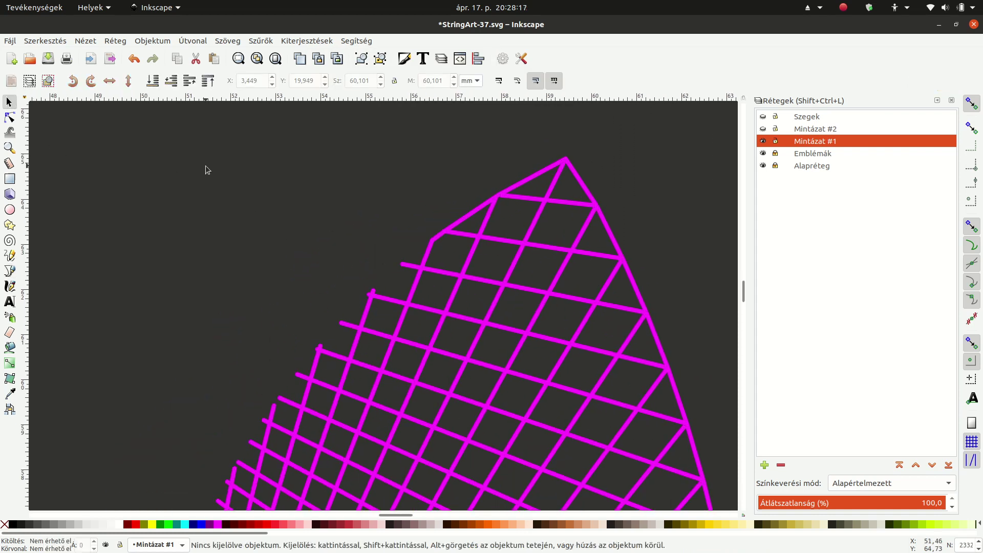
- Start a Pen outline through the outer line ends of the magenta ring's upper-left edge
{"action": "left_click", "coordinate": [10, 270]}
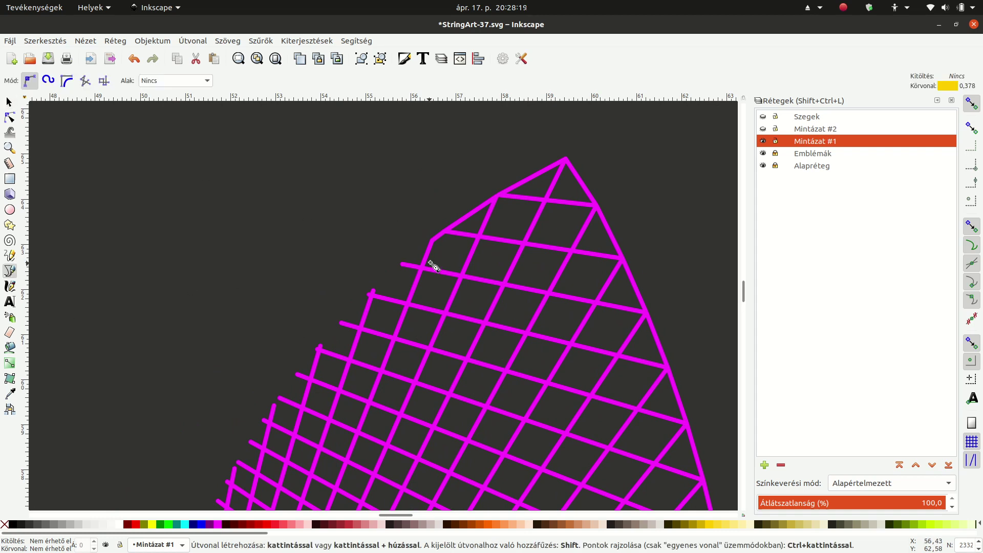
{"action": "left_click", "coordinate": [432, 240]}
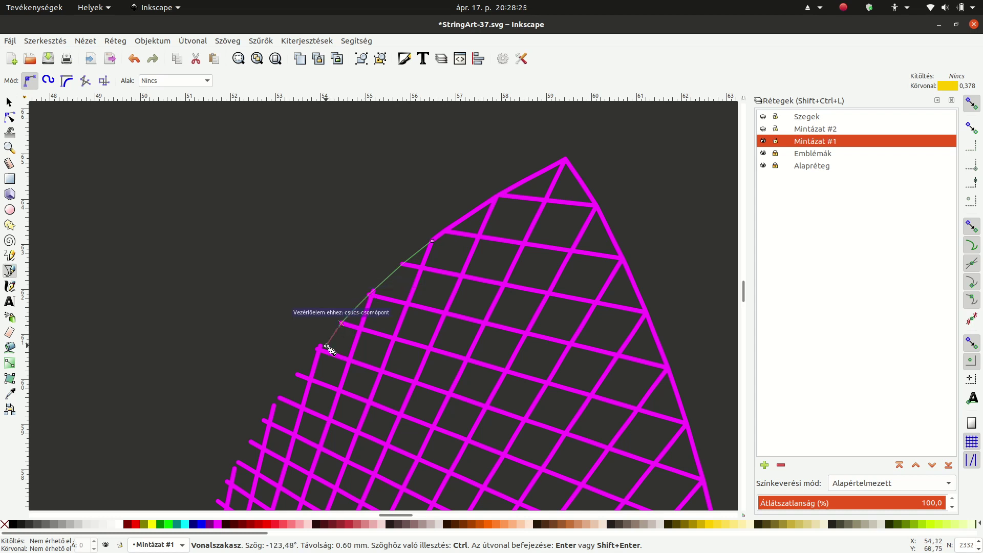
{"action": "scroll", "coordinate": [328, 350], "scroll_direction": "up", "scroll_amount": 4}
{"action": "left_click", "coordinate": [306, 338]}
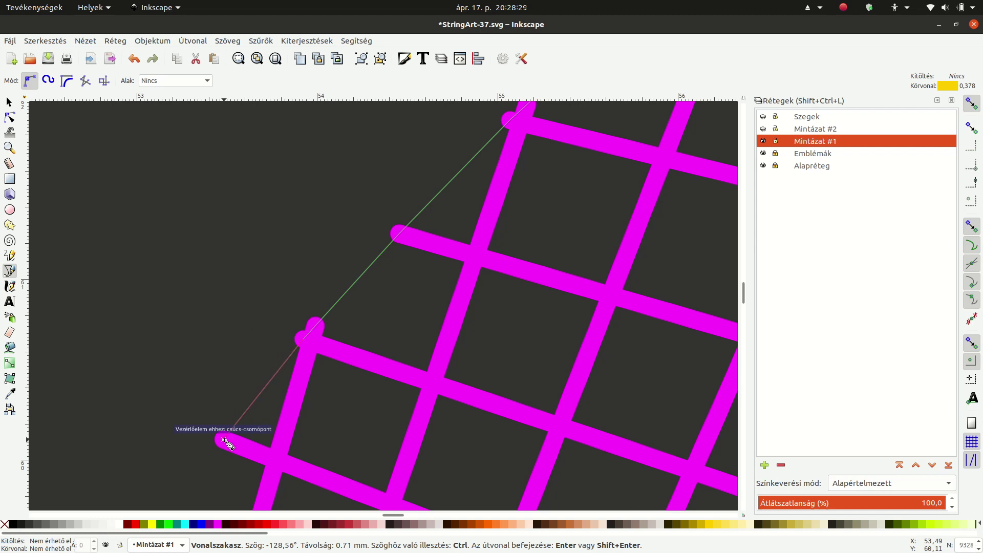
{"action": "left_click", "coordinate": [225, 440]}
{"action": "scroll", "coordinate": [240, 425], "scroll_direction": "down", "scroll_amount": 4}
{"action": "scroll", "coordinate": [245, 417], "scroll_direction": "down", "scroll_amount": 2}
{"action": "scroll", "coordinate": [215, 456], "scroll_direction": "up", "scroll_amount": 4}
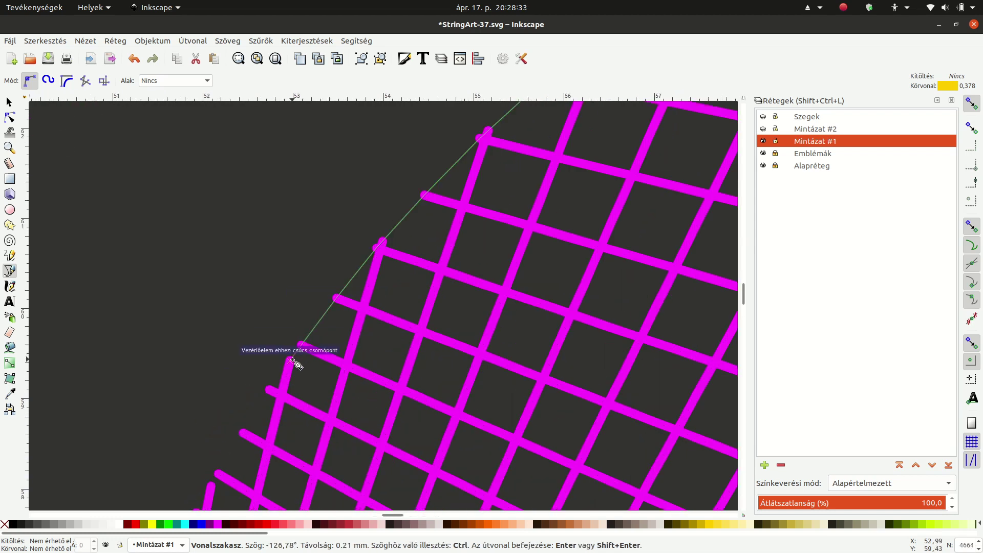
{"action": "left_click", "coordinate": [271, 391]}
{"action": "left_click", "coordinate": [242, 433]}
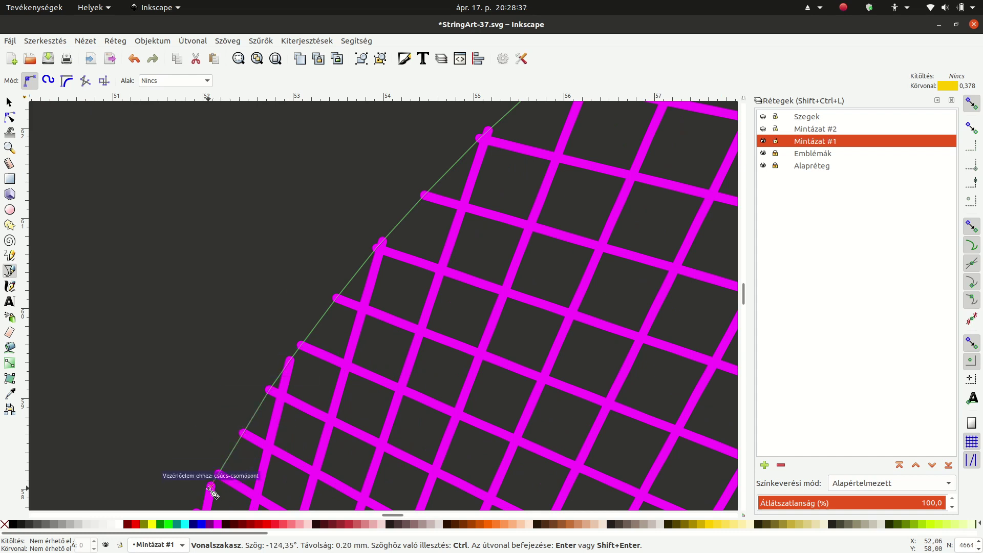
{"action": "scroll", "coordinate": [211, 476], "scroll_direction": "down", "scroll_amount": 5}
{"action": "scroll", "coordinate": [202, 455], "scroll_direction": "down", "scroll_amount": 2}
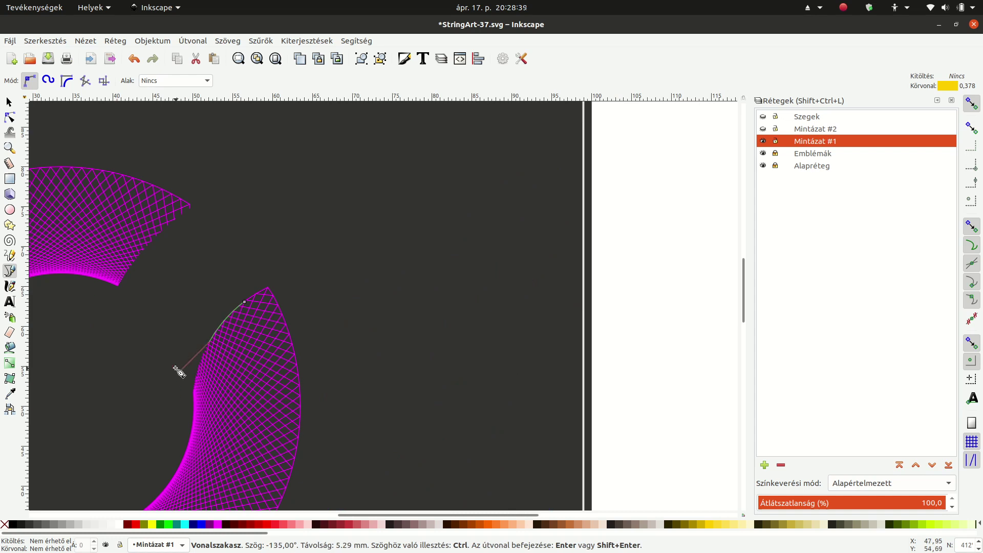
{"action": "scroll", "coordinate": [192, 369], "scroll_direction": "up", "scroll_amount": 3}
{"action": "scroll", "coordinate": [266, 364], "scroll_direction": "up", "scroll_amount": 3}
{"action": "scroll", "coordinate": [331, 323], "scroll_direction": "up", "scroll_amount": 1}
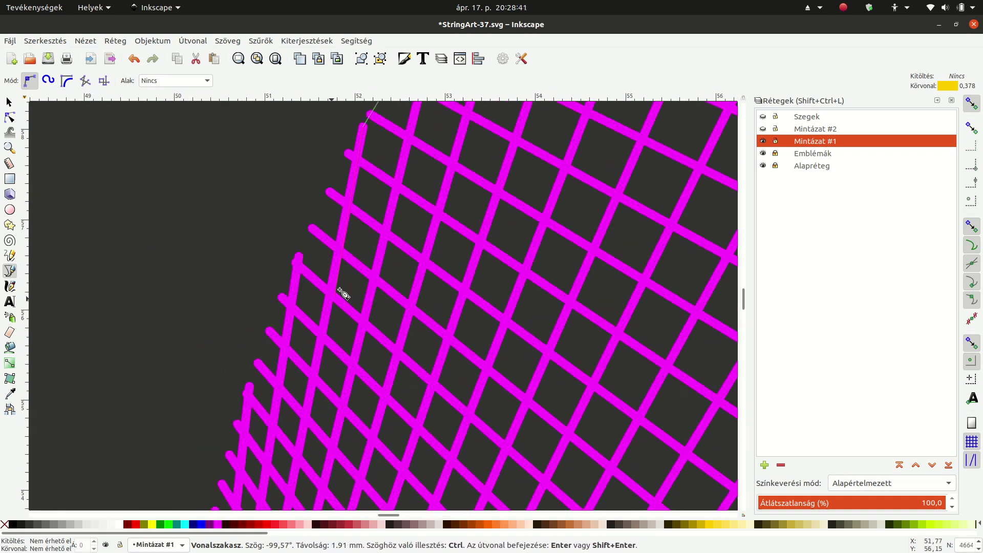
- Continue the outline through further line ends down the left edge
{"action": "left_click", "coordinate": [330, 193]}
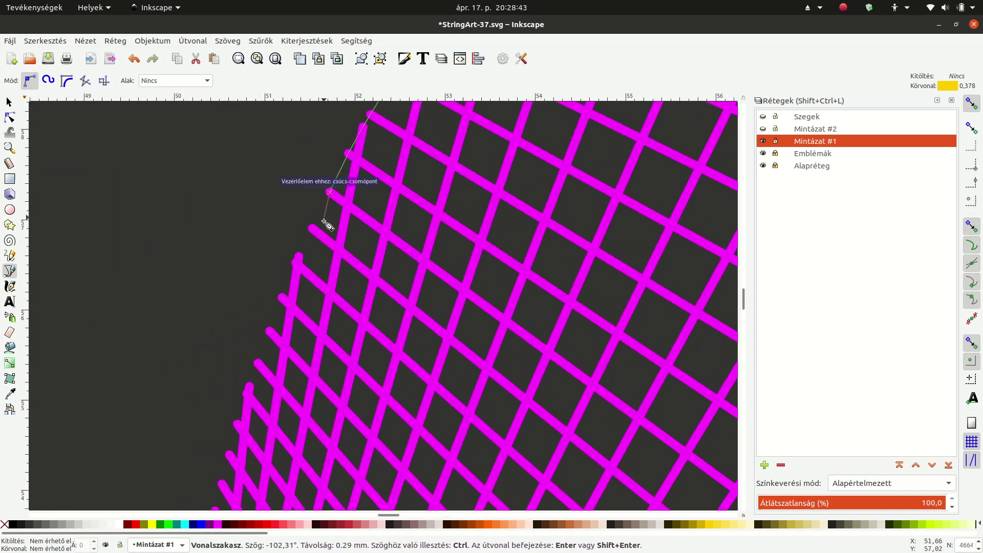
{"action": "left_click", "coordinate": [296, 263]}
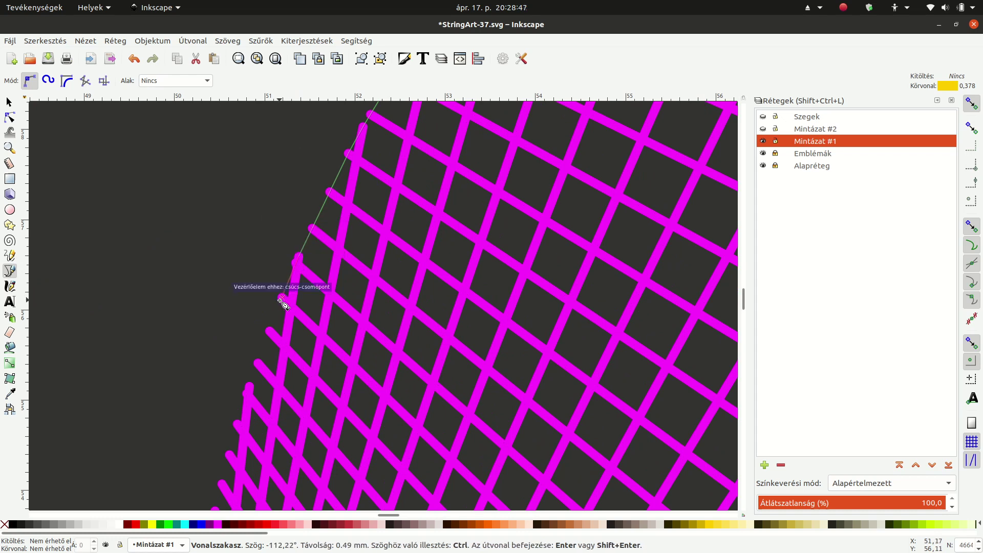
{"action": "left_click", "coordinate": [268, 330]}
{"action": "left_click", "coordinate": [259, 362]}
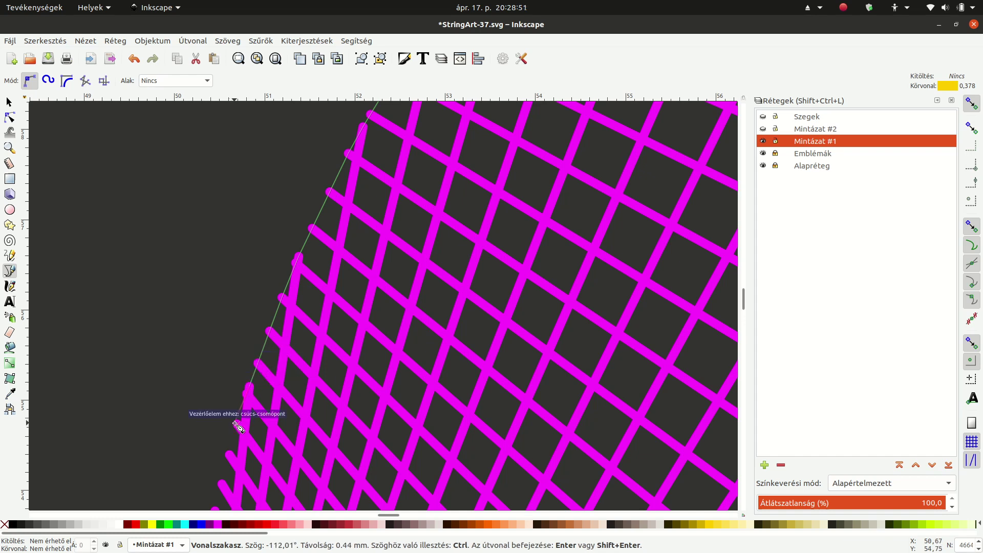
{"action": "scroll", "coordinate": [236, 423], "scroll_direction": "down", "scroll_amount": 4}
{"action": "left_click", "coordinate": [230, 373]}
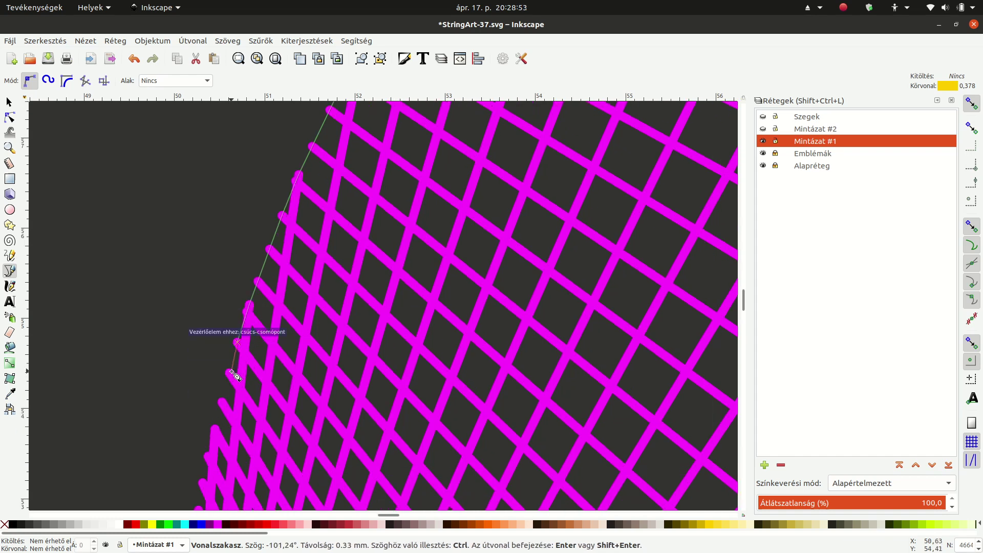
{"action": "left_click", "coordinate": [215, 427]}
{"action": "scroll", "coordinate": [205, 453], "scroll_direction": "up", "scroll_amount": 2, "text": "ctrl"}
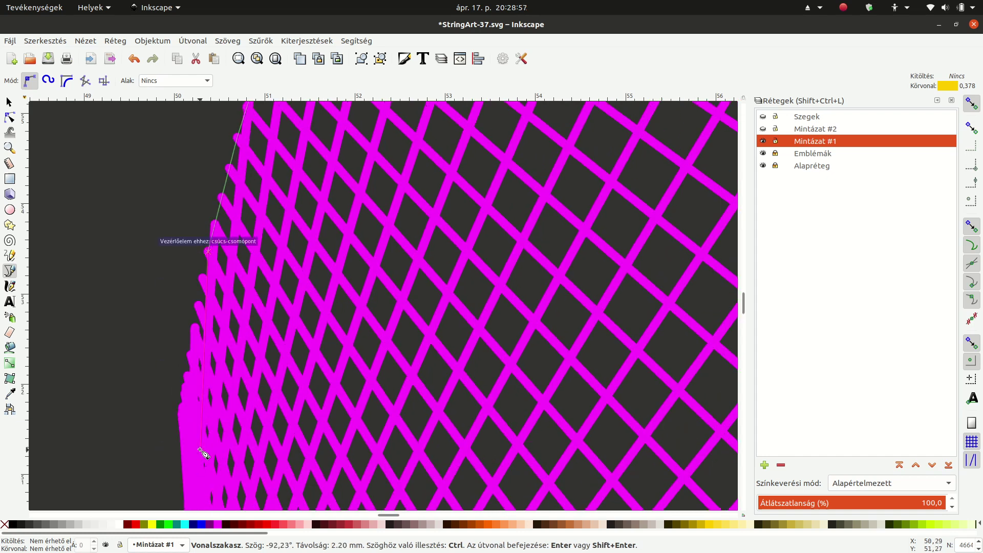
{"action": "scroll", "coordinate": [172, 391], "scroll_direction": "up", "scroll_amount": 1}
- Add the remaining lower line ends and finish the outline path
{"action": "left_click", "coordinate": [239, 205]}
{"action": "left_click", "coordinate": [230, 264]}
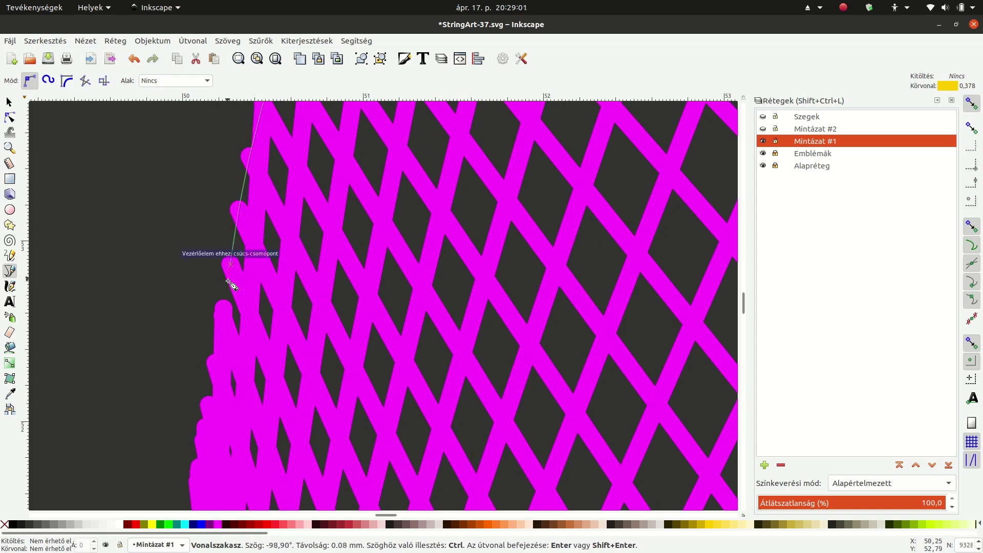
{"action": "left_click", "coordinate": [225, 307]}
{"action": "left_click", "coordinate": [215, 363]}
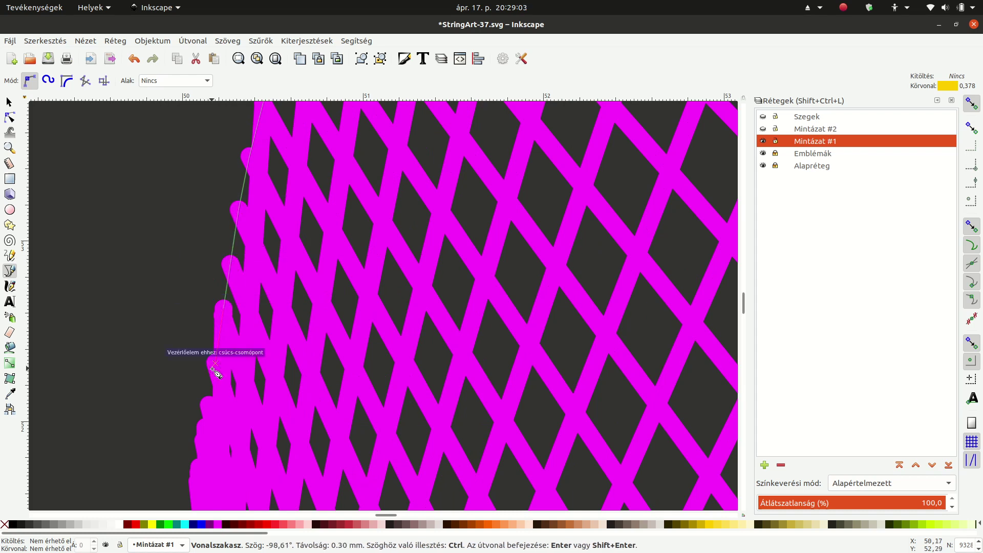
{"action": "left_click", "coordinate": [209, 405]}
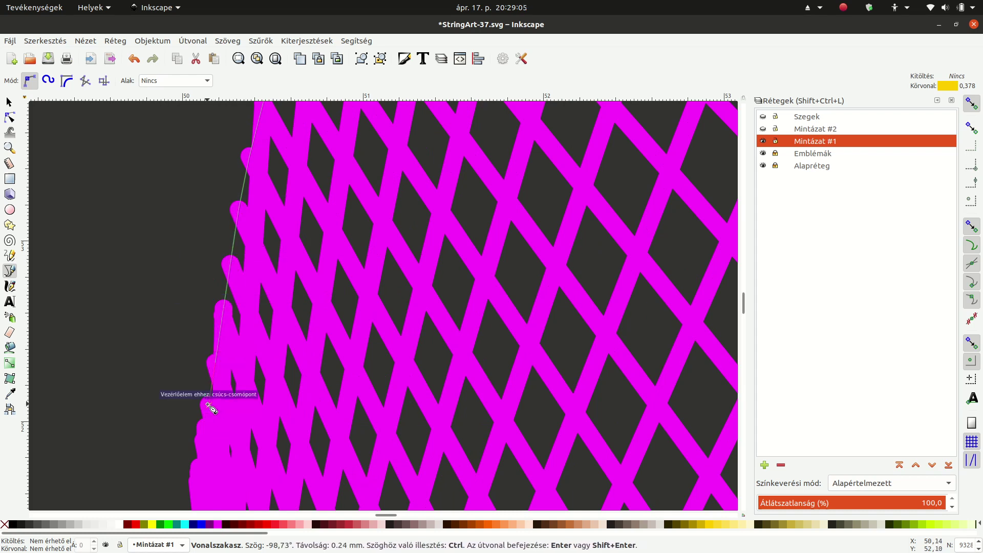
{"action": "left_click", "coordinate": [203, 439]}
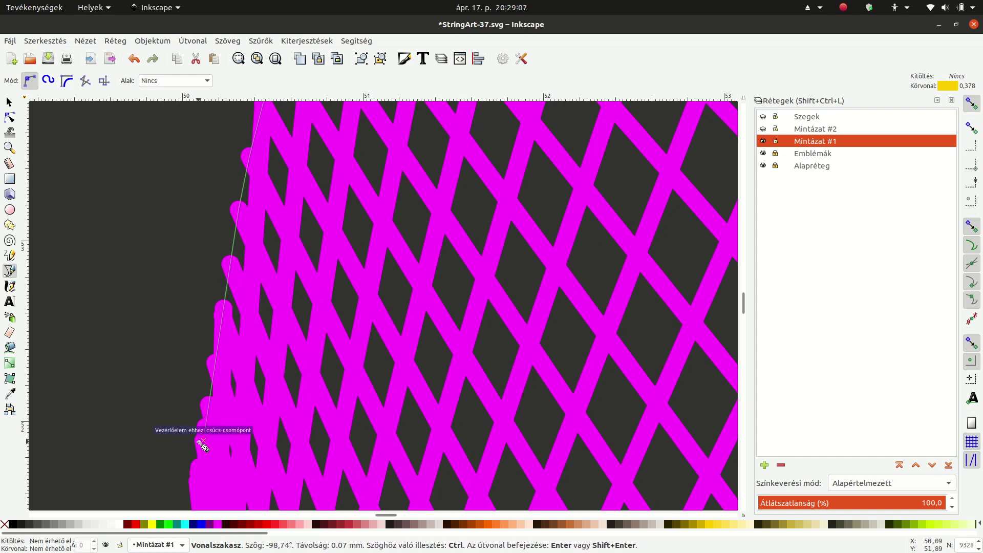
{"action": "scroll", "coordinate": [192, 460], "scroll_direction": "down", "scroll_amount": 2}
{"action": "left_click", "coordinate": [195, 439]}
{"action": "scroll", "coordinate": [193, 435], "scroll_direction": "down", "scroll_amount": 5}
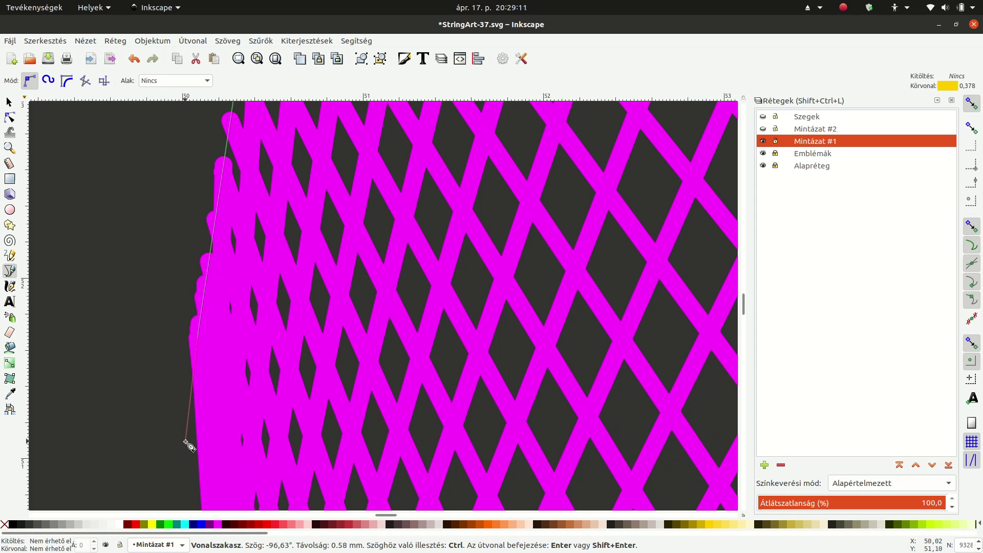
{"action": "key", "text": "Return"}
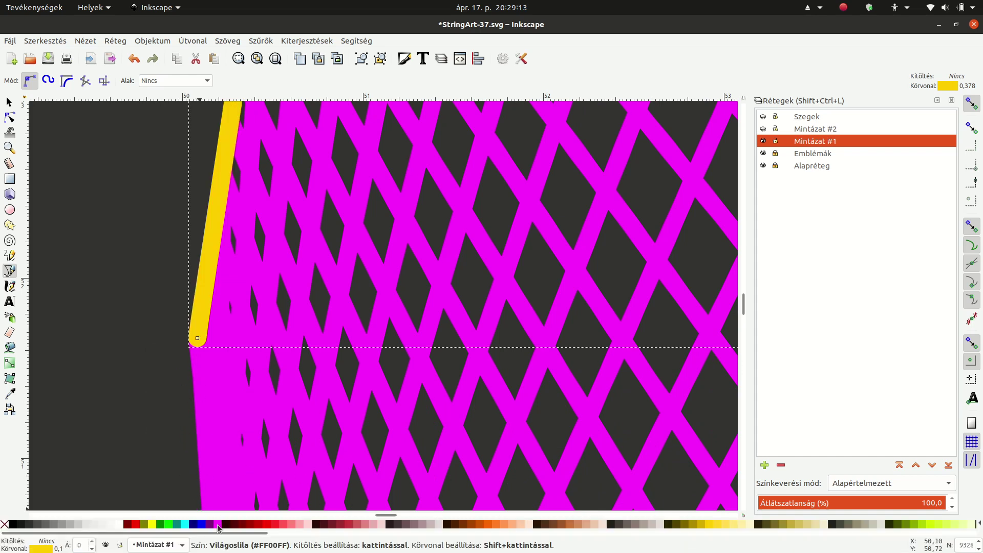
- Set the new outline path's stroke colour to magenta
{"action": "right_click", "coordinate": [218, 520]}
{"action": "left_click", "coordinate": [238, 475]}
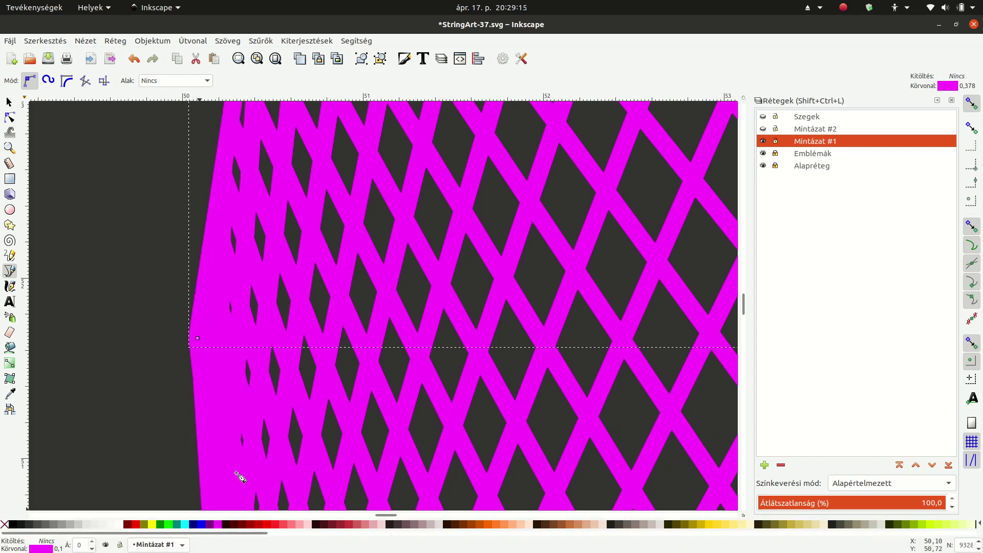
{"action": "scroll", "coordinate": [228, 317], "scroll_direction": "down", "scroll_amount": 4}
{"action": "scroll", "coordinate": [259, 302], "scroll_direction": "down", "scroll_amount": 3}
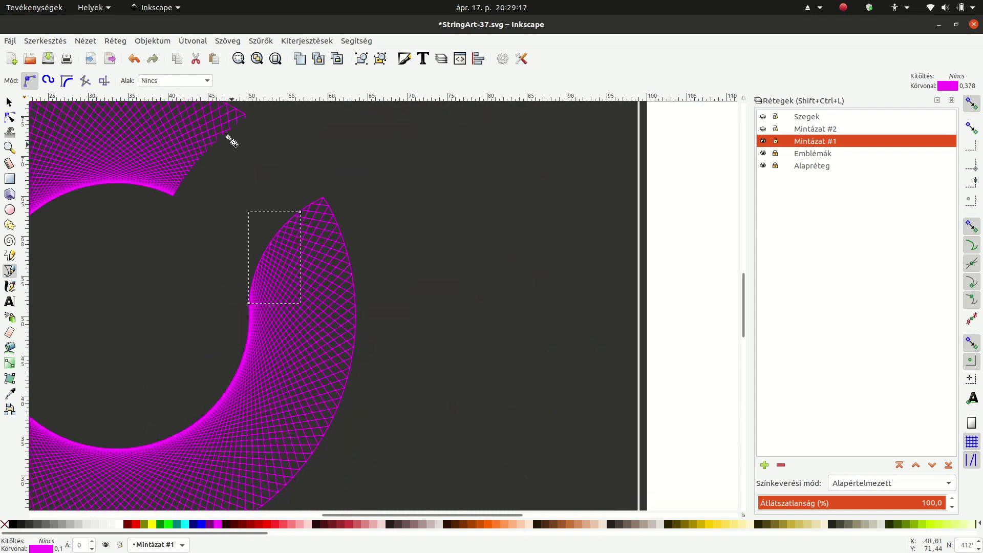
{"action": "scroll", "coordinate": [251, 126], "scroll_direction": "up", "scroll_amount": 2}
{"action": "scroll", "coordinate": [266, 128], "scroll_direction": "up", "scroll_amount": 1}
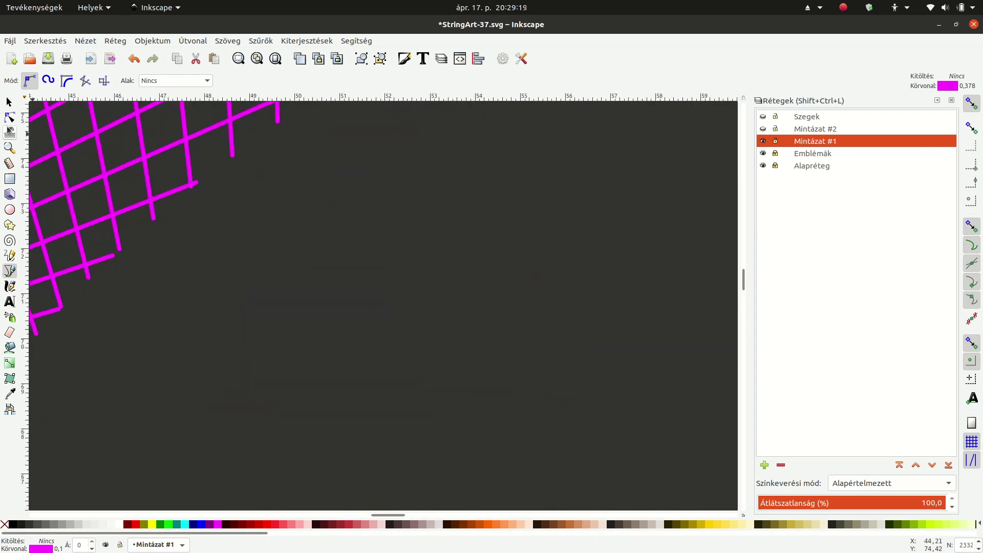
- Bring the unfinished corner into view and start a Pen path through its line ends
{"action": "left_click", "coordinate": [9, 102]}
{"action": "mouse_move", "coordinate": [284, 195]}
{"action": "left_mouse_down"}
{"action": "mouse_move", "coordinate": [512, 290]}
{"action": "mouse_move", "coordinate": [522, 262]}
{"action": "left_mouse_up"}
{"action": "left_click", "coordinate": [11, 274]}
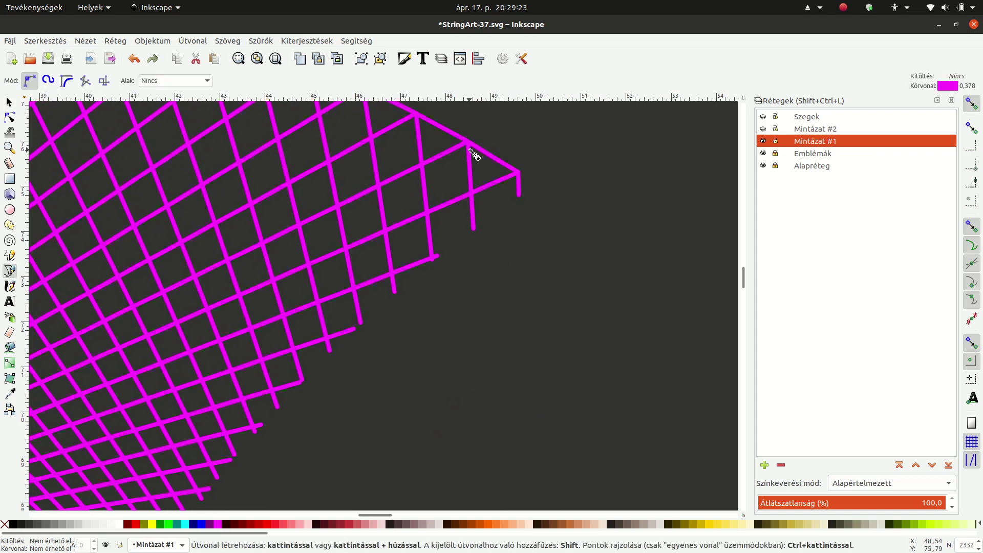
{"action": "left_click", "coordinate": [519, 195]}
{"action": "left_click", "coordinate": [474, 229]}
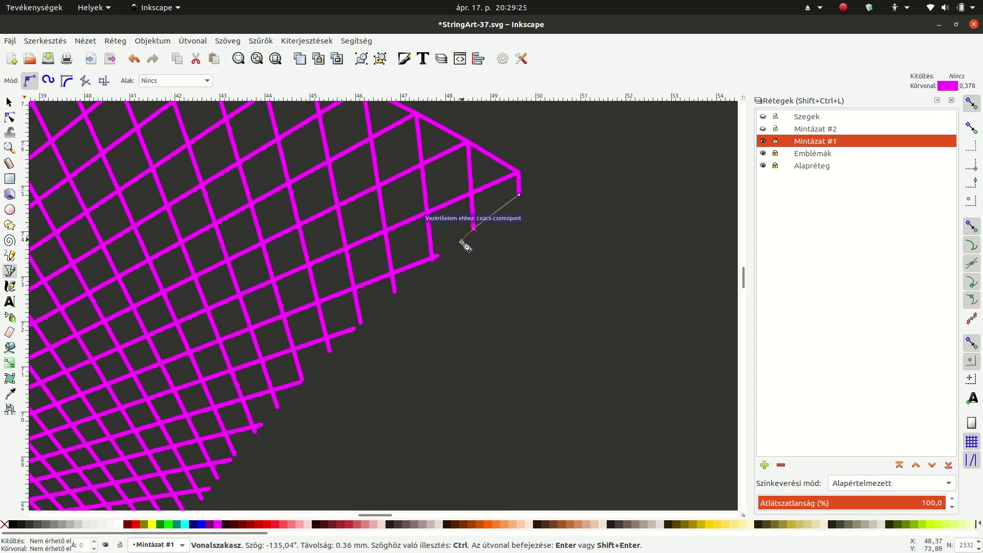
{"action": "left_click", "coordinate": [438, 259]}
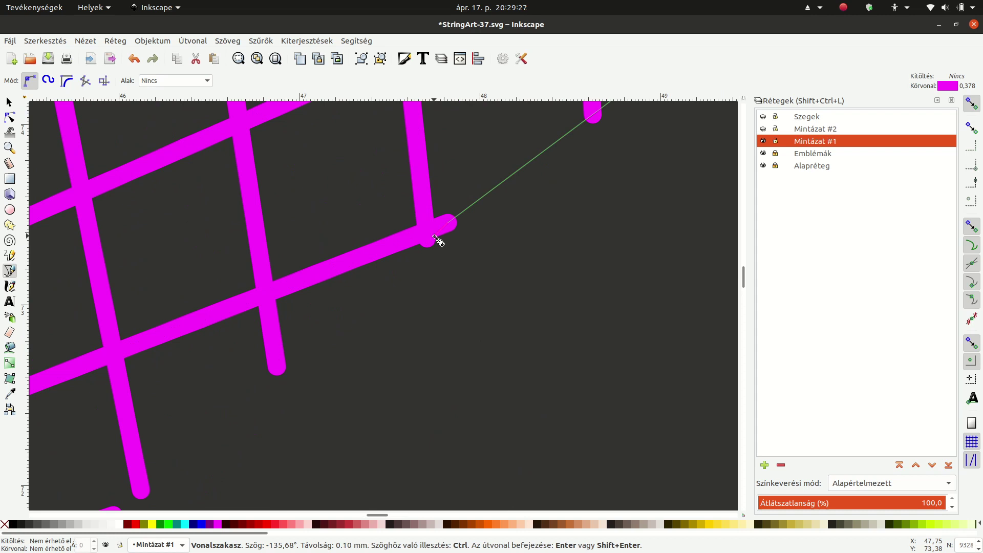
{"action": "left_click", "coordinate": [276, 368]}
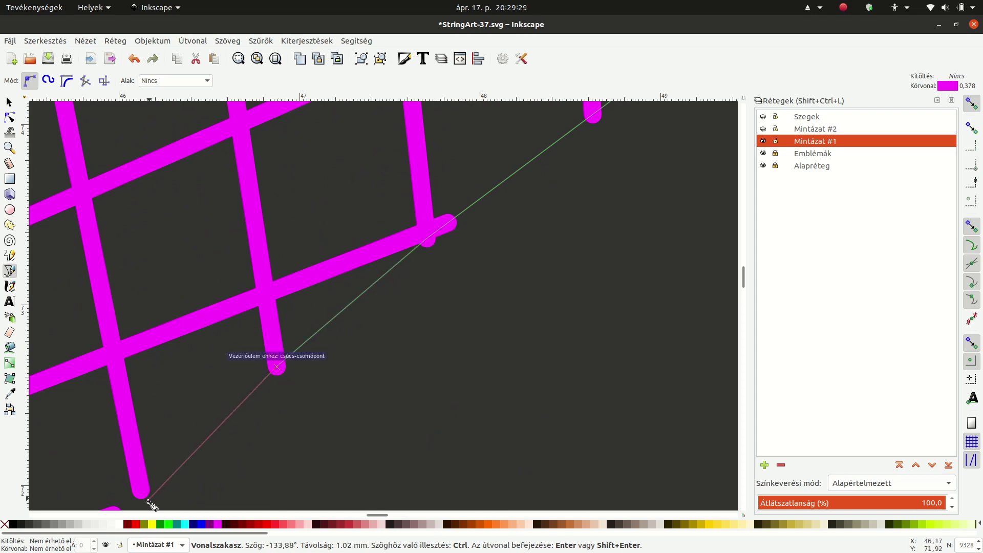
{"action": "left_click", "coordinate": [150, 490]}
{"action": "scroll", "coordinate": [150, 491], "scroll_direction": "down", "scroll_amount": 5, "text": "ctrl"}
{"action": "scroll", "coordinate": [103, 395], "scroll_direction": "up", "scroll_amount": 2, "text": "ctrl"}
{"action": "scroll", "coordinate": [247, 201], "scroll_direction": "up", "scroll_amount": 3, "text": "ctrl"}
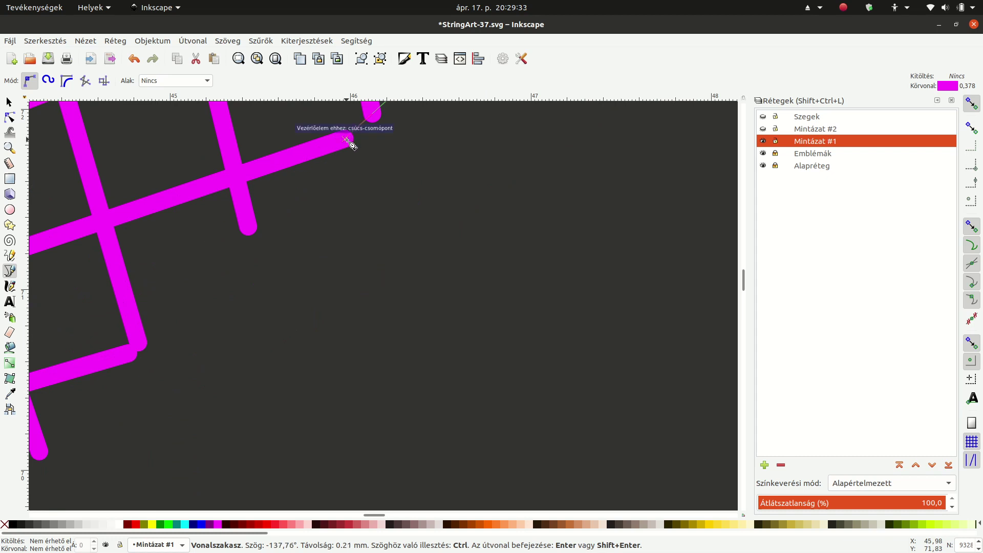
- Extend the path through the vertical line ends toward the lower left
{"action": "left_click", "coordinate": [248, 226]}
{"action": "left_click", "coordinate": [146, 340]}
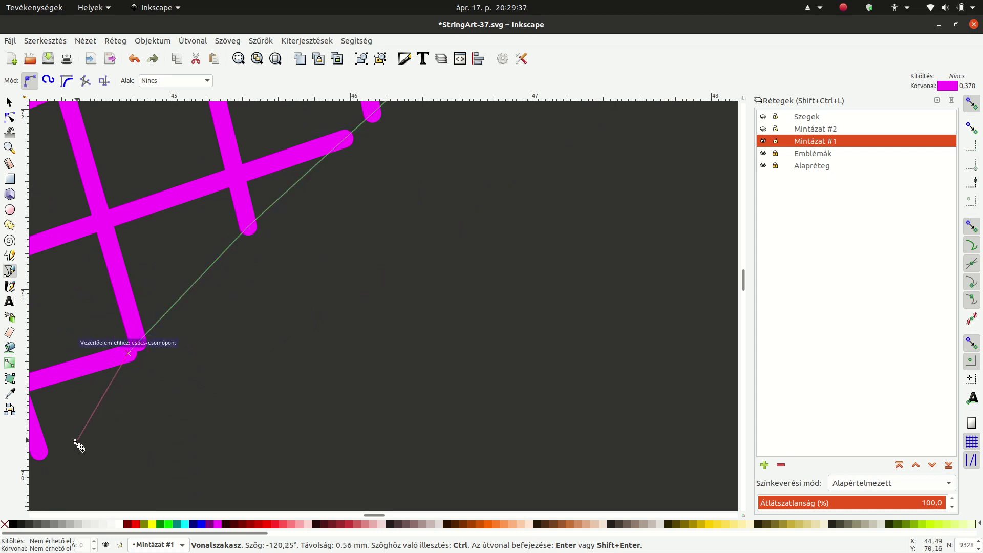
{"action": "left_click", "coordinate": [37, 453]}
{"action": "scroll", "coordinate": [200, 455], "scroll_direction": "down", "scroll_amount": 4, "text": "ctrl"}
{"action": "scroll", "coordinate": [197, 453], "scroll_direction": "down", "scroll_amount": 3, "text": "ctrl"}
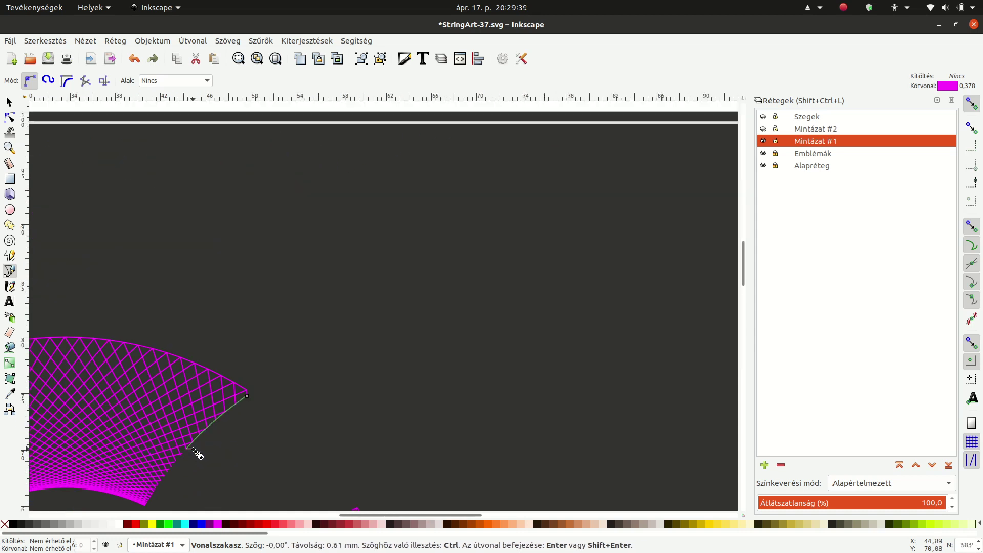
{"action": "scroll", "coordinate": [153, 445], "scroll_direction": "down", "scroll_amount": 3}
{"action": "scroll", "coordinate": [154, 438], "scroll_direction": "up", "scroll_amount": 1, "text": "ctrl"}
{"action": "scroll", "coordinate": [153, 432], "scroll_direction": "up", "scroll_amount": 1, "text": "ctrl"}
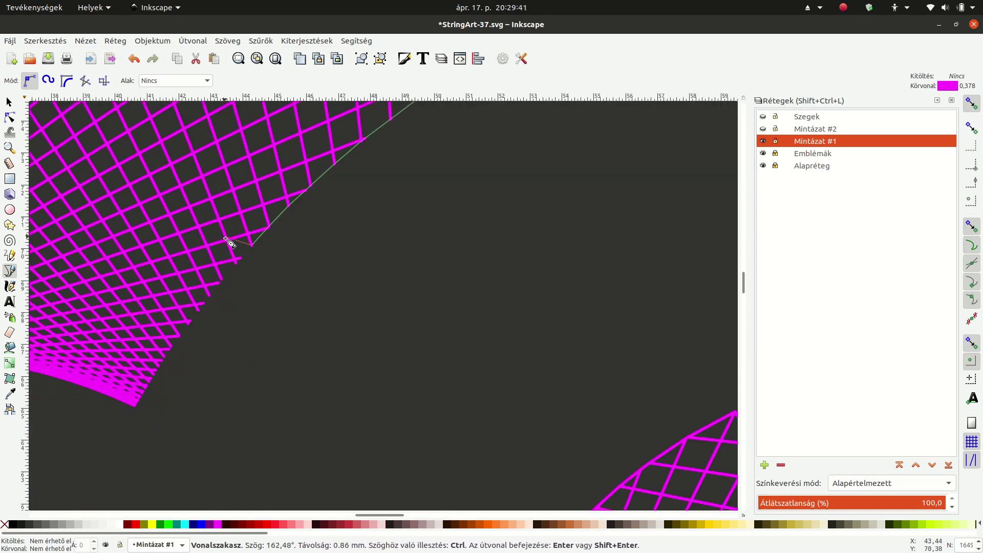
{"action": "scroll", "coordinate": [237, 260], "scroll_direction": "up", "scroll_amount": 3, "text": "ctrl"}
- Add nodes at the next magenta line ends toward the lower-left corner
{"action": "left_click", "coordinate": [256, 265]}
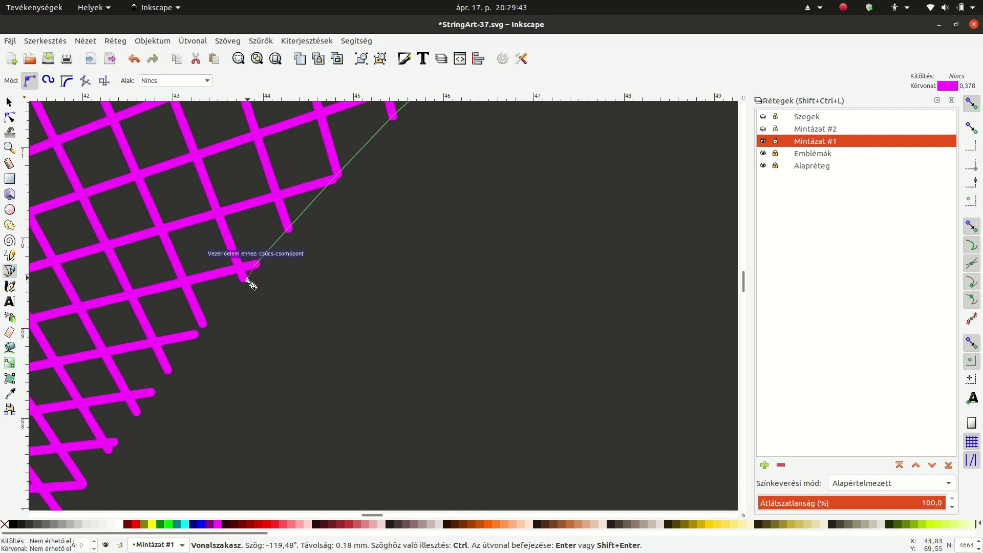
{"action": "left_click", "coordinate": [203, 323]}
{"action": "left_click", "coordinate": [167, 368]}
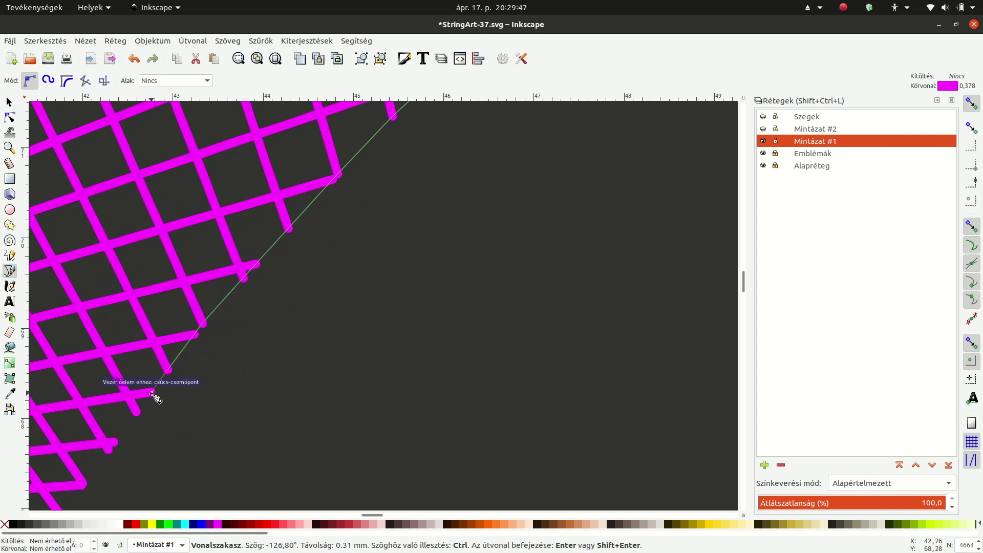
{"action": "left_click", "coordinate": [135, 408]}
{"action": "scroll", "coordinate": [174, 422], "scroll_direction": "down", "scroll_amount": 3, "text": "ctrl"}
{"action": "scroll", "coordinate": [154, 435], "scroll_direction": "down", "scroll_amount": 1, "text": "ctrl"}
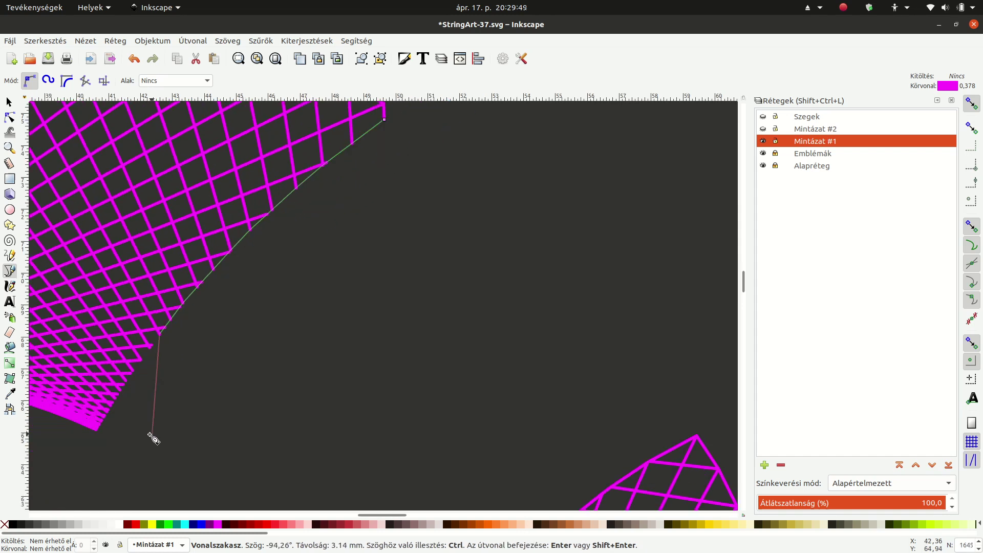
{"action": "scroll", "coordinate": [95, 412], "scroll_direction": "up", "scroll_amount": 2, "text": "ctrl"}
{"action": "scroll", "coordinate": [160, 318], "scroll_direction": "up", "scroll_amount": 2, "text": "ctrl"}
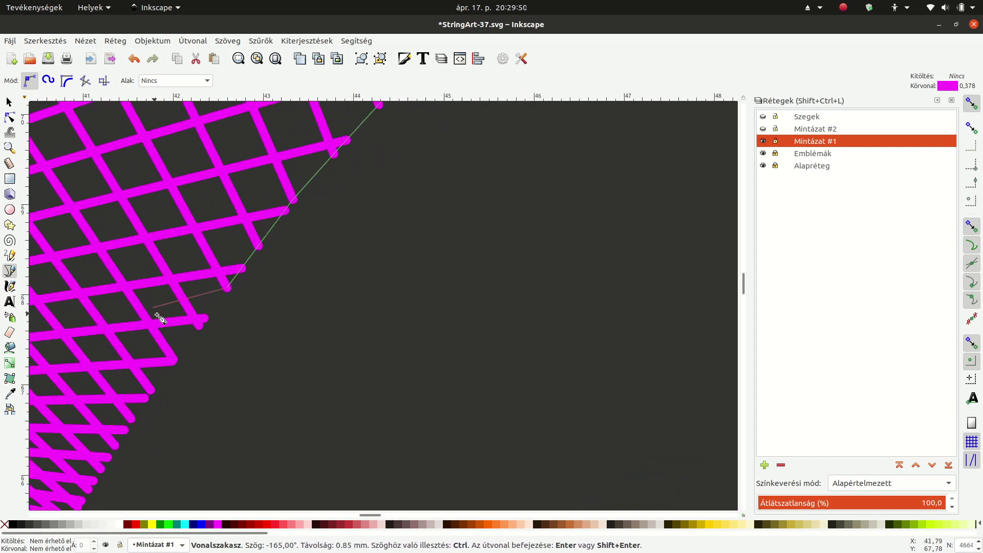
- Continue placing nodes down the diagonal magenta line ends
{"action": "left_click", "coordinate": [199, 325]}
{"action": "left_click", "coordinate": [175, 360]}
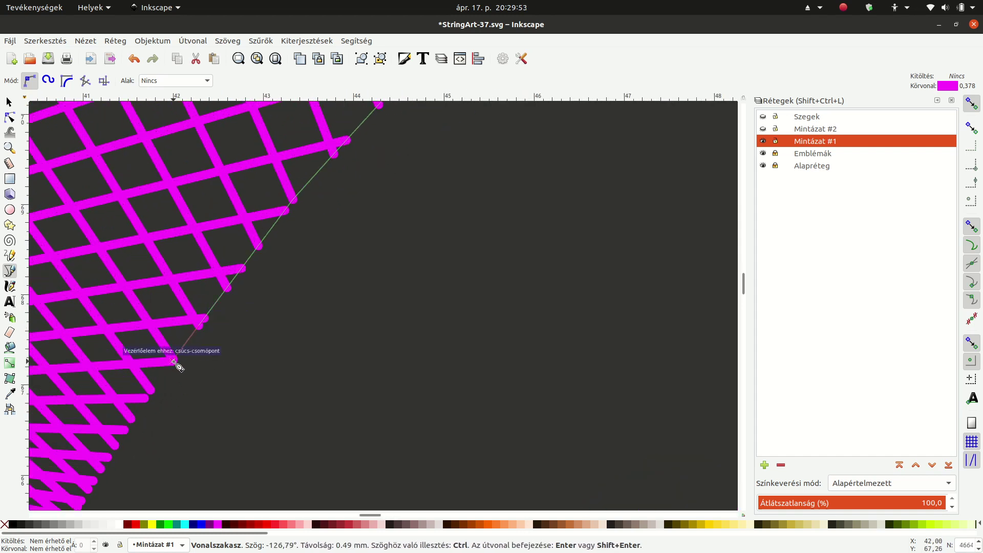
{"action": "left_click", "coordinate": [151, 390]}
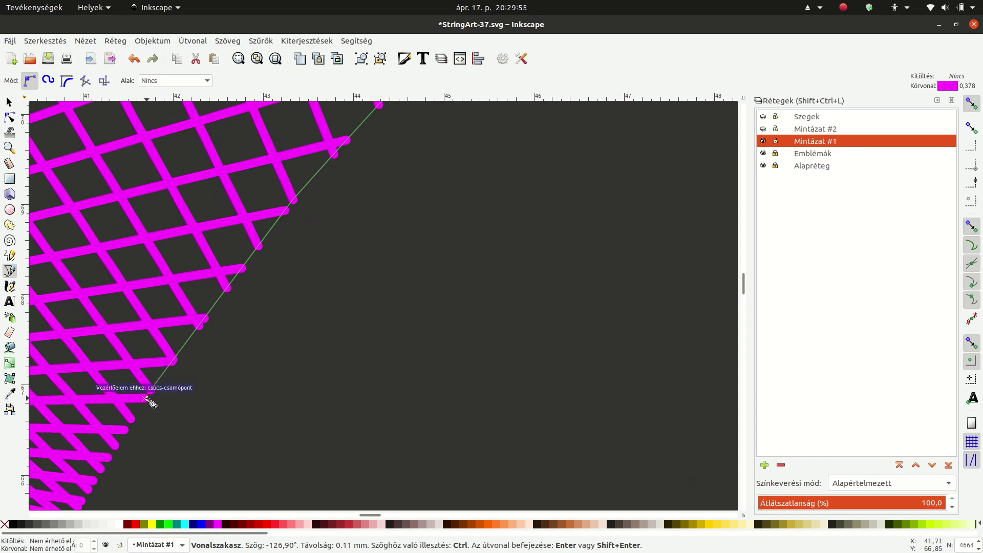
{"action": "left_click", "coordinate": [133, 418]}
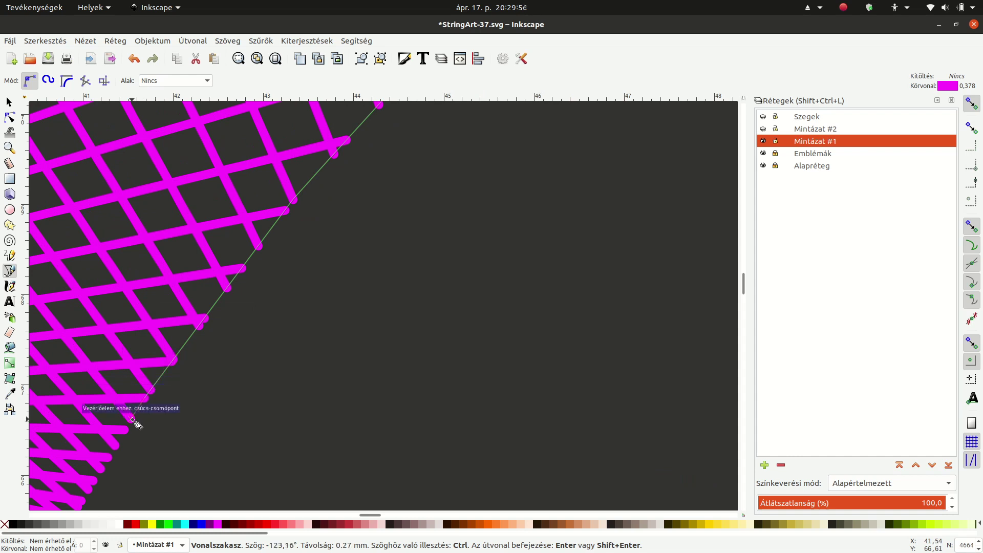
{"action": "left_click", "coordinate": [115, 446]}
{"action": "scroll", "coordinate": [89, 445], "scroll_direction": "down", "scroll_amount": 4}
{"action": "scroll", "coordinate": [84, 441], "scroll_direction": "up", "scroll_amount": 2}
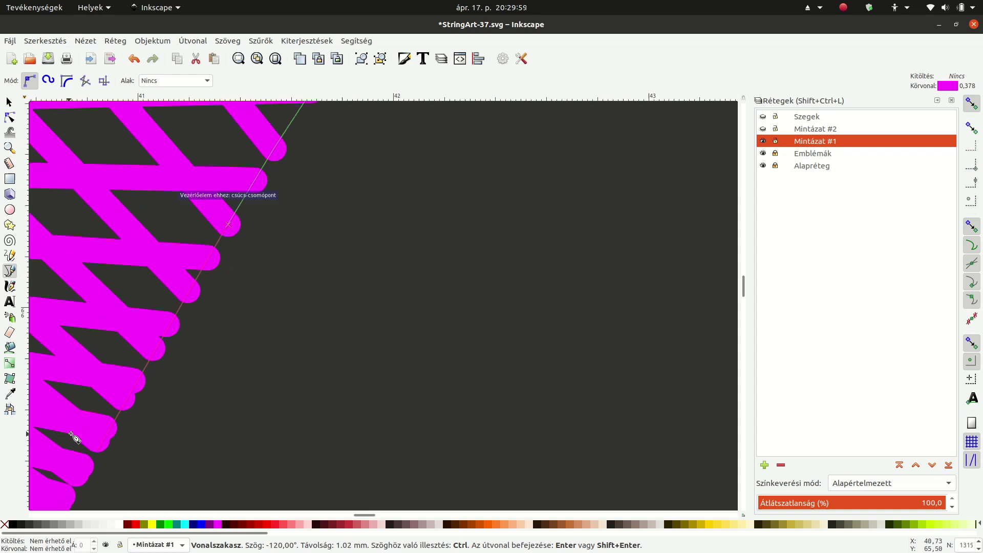
- Trace through the remaining arm ends and double-click to finish the path
{"action": "left_click", "coordinate": [207, 259]}
{"action": "left_click", "coordinate": [188, 290]}
{"action": "left_click", "coordinate": [167, 324]}
{"action": "left_click", "coordinate": [133, 380]}
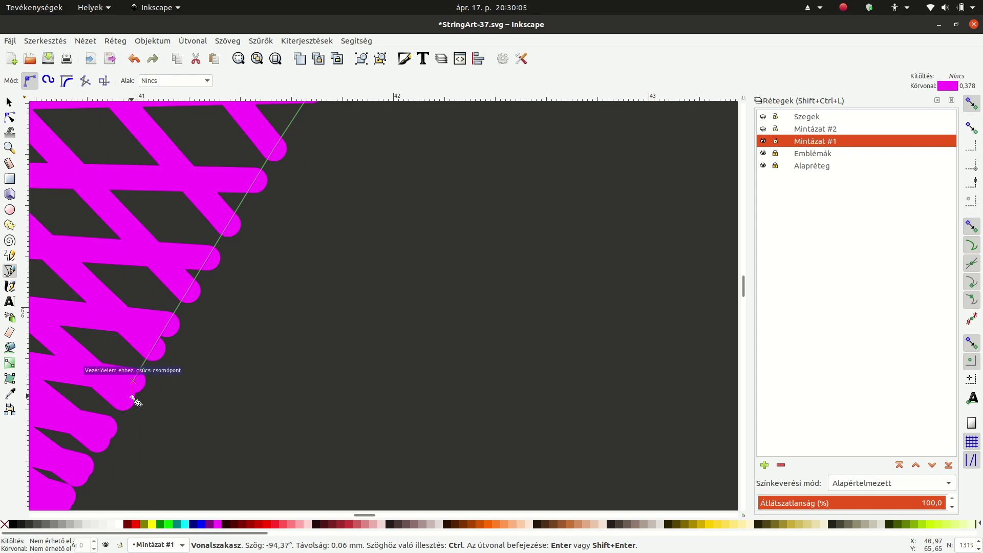
{"action": "left_click", "coordinate": [105, 427]}
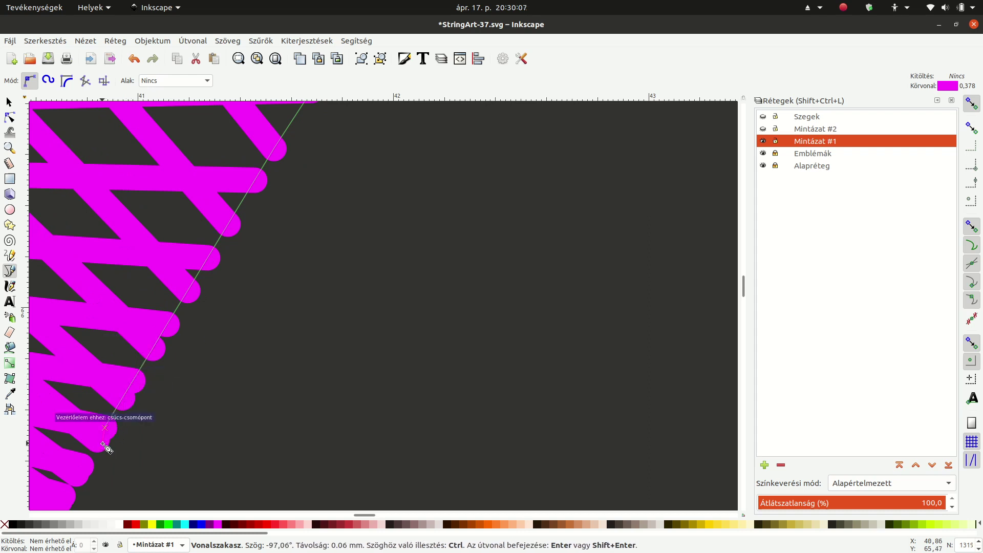
{"action": "scroll", "coordinate": [174, 429], "scroll_direction": "down", "scroll_amount": 2}
{"action": "scroll", "coordinate": [151, 422], "scroll_direction": "up", "scroll_amount": 2}
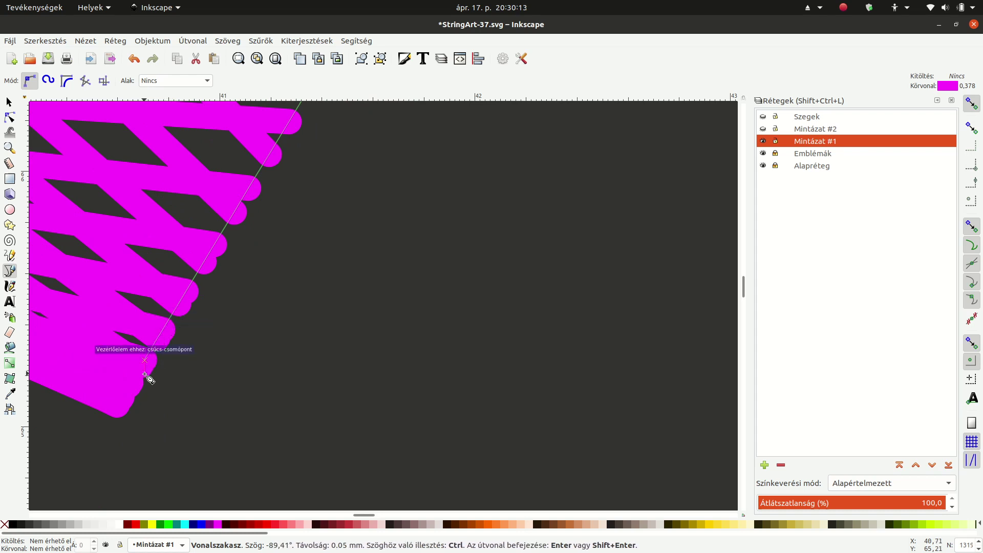
{"action": "double_click", "coordinate": [123, 417]}
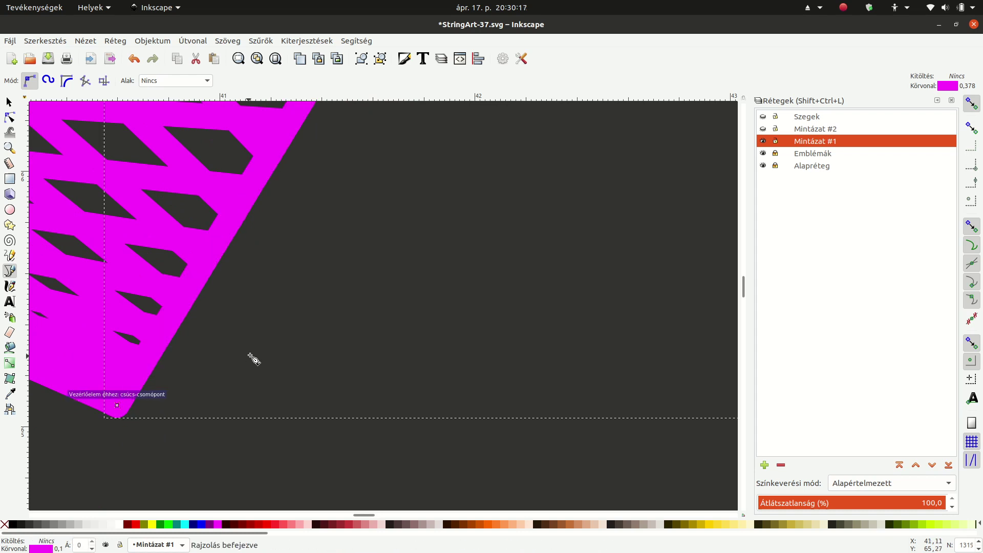
- Place Pen nodes along the yellow ring's line ends on its jagged cut edge
{"action": "scroll", "coordinate": [364, 327], "scroll_direction": "down", "scroll_amount": 5, "text": "ctrl"}
{"action": "scroll", "coordinate": [364, 330], "scroll_direction": "down", "scroll_amount": 4, "text": "ctrl"}
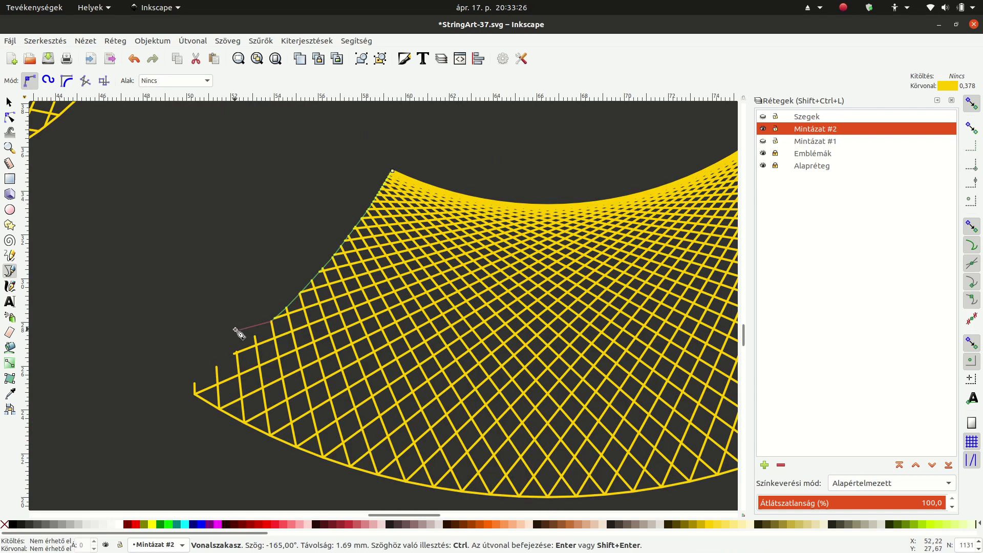
{"action": "scroll", "coordinate": [237, 333], "scroll_direction": "up", "scroll_amount": 4, "text": "ctrl"}
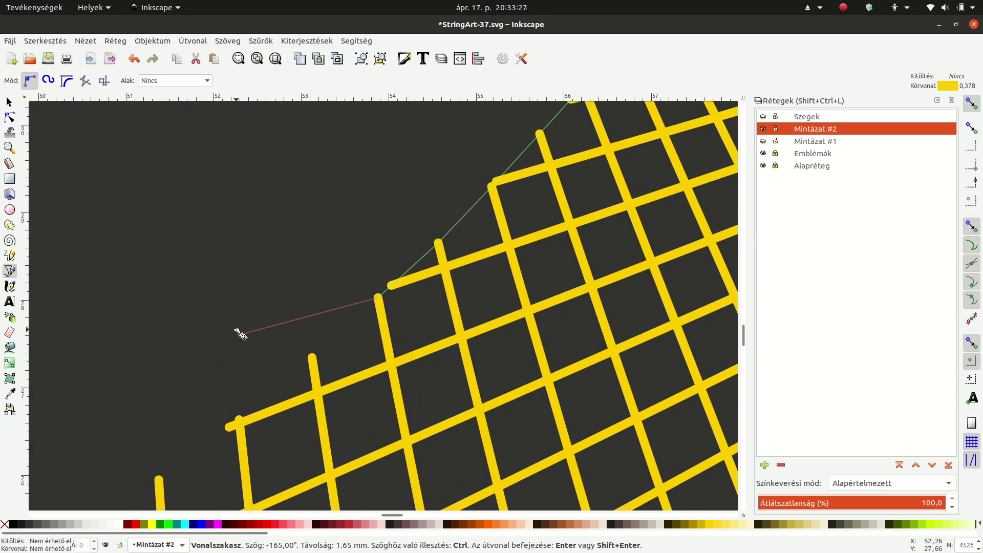
{"action": "left_click", "coordinate": [311, 356]}
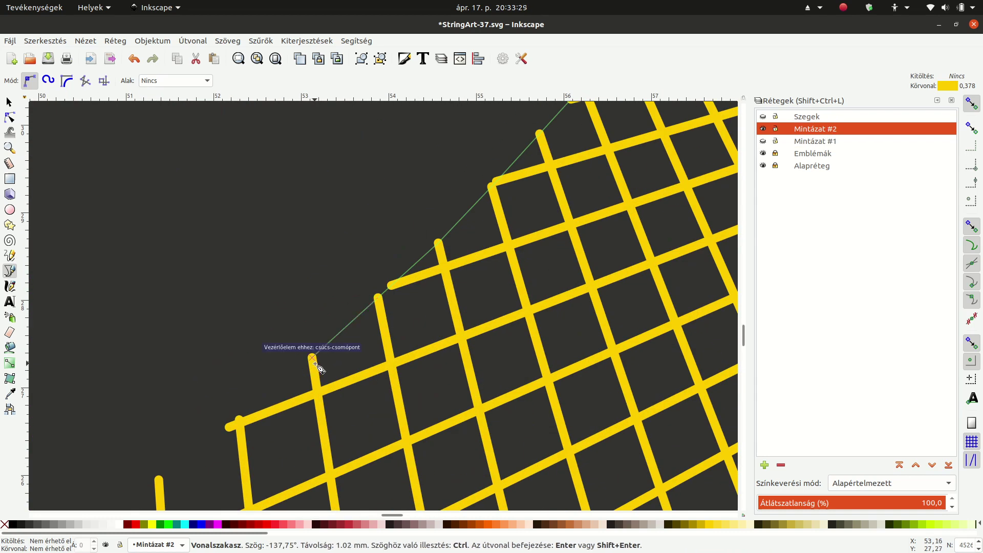
{"action": "left_click", "coordinate": [229, 426]}
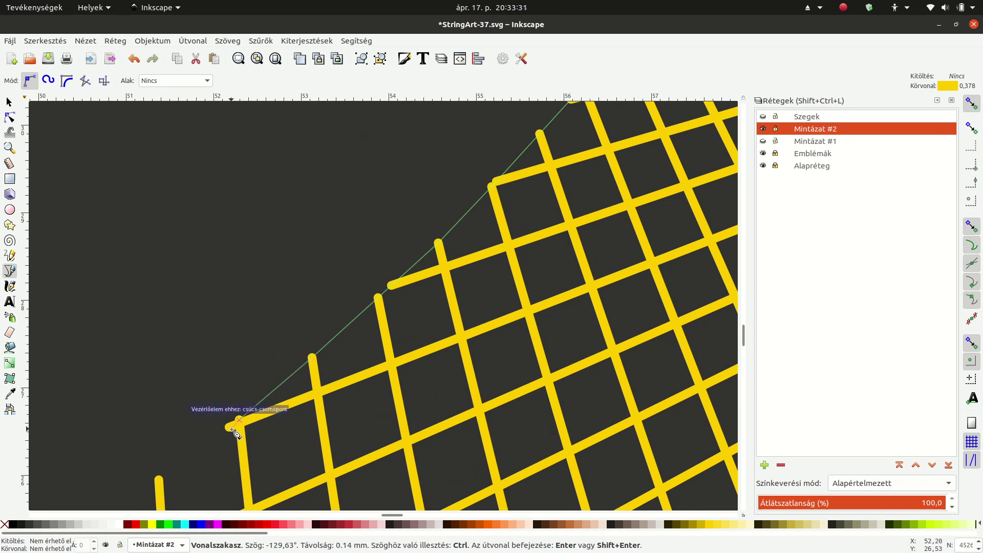
{"action": "left_click", "coordinate": [158, 478]}
- Finish the yellow outline at the last line end and zoom out to the page
{"action": "scroll", "coordinate": [158, 479], "scroll_direction": "down", "scroll_amount": 1, "text": "ctrl"}
{"action": "scroll", "coordinate": [156, 471], "scroll_direction": "down", "scroll_amount": 4, "text": "ctrl"}
{"action": "scroll", "coordinate": [168, 490], "scroll_direction": "up", "scroll_amount": 5, "text": "ctrl"}
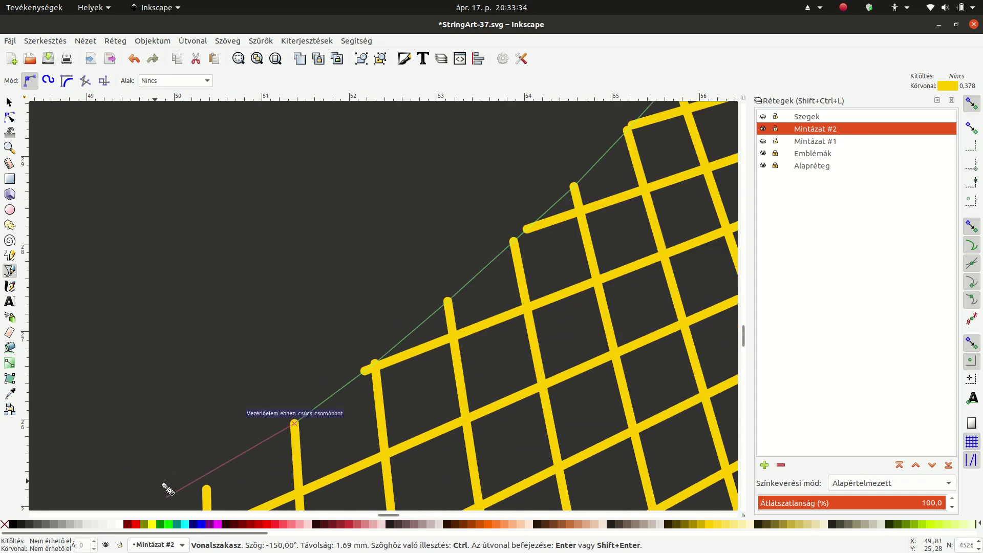
{"action": "double_click", "coordinate": [207, 488]}
{"action": "scroll", "coordinate": [369, 292], "scroll_direction": "down", "scroll_amount": 3, "text": "ctrl"}
{"action": "scroll", "coordinate": [368, 292], "scroll_direction": "down", "scroll_amount": 3, "text": "ctrl"}
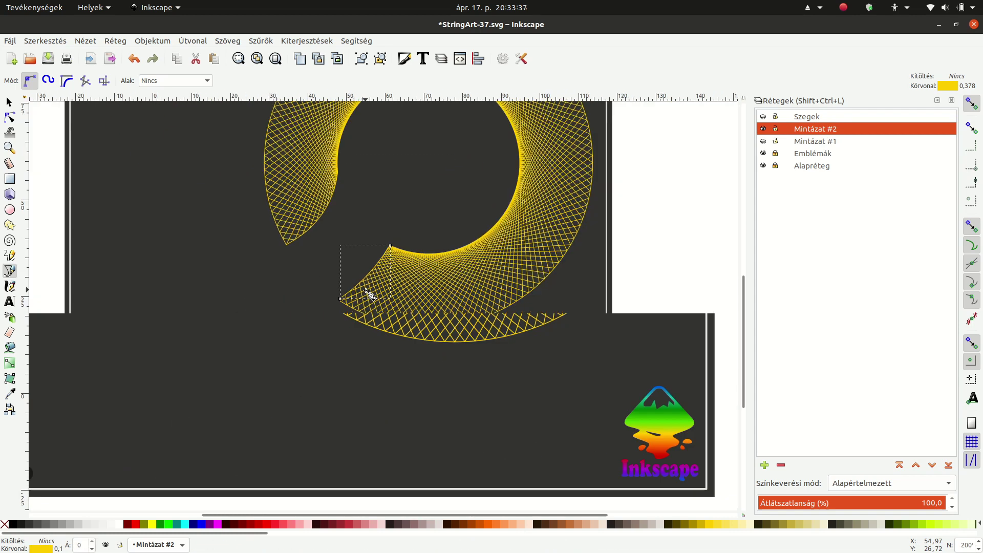
{"action": "scroll", "coordinate": [368, 292], "scroll_direction": "down", "scroll_amount": 2, "text": "ctrl"}
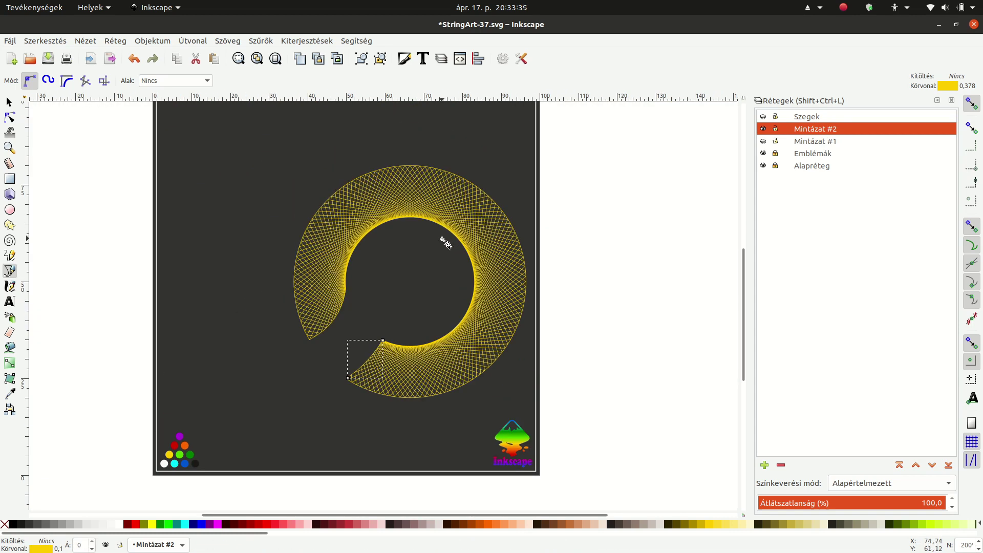
- Combine all pieces of the yellow ring into one path
{"action": "left_click", "coordinate": [9, 102]}
{"action": "left_click_drag", "start_coordinate": [268, 134], "coordinate": [619, 411]}
{"action": "left_click", "coordinate": [184, 42]}
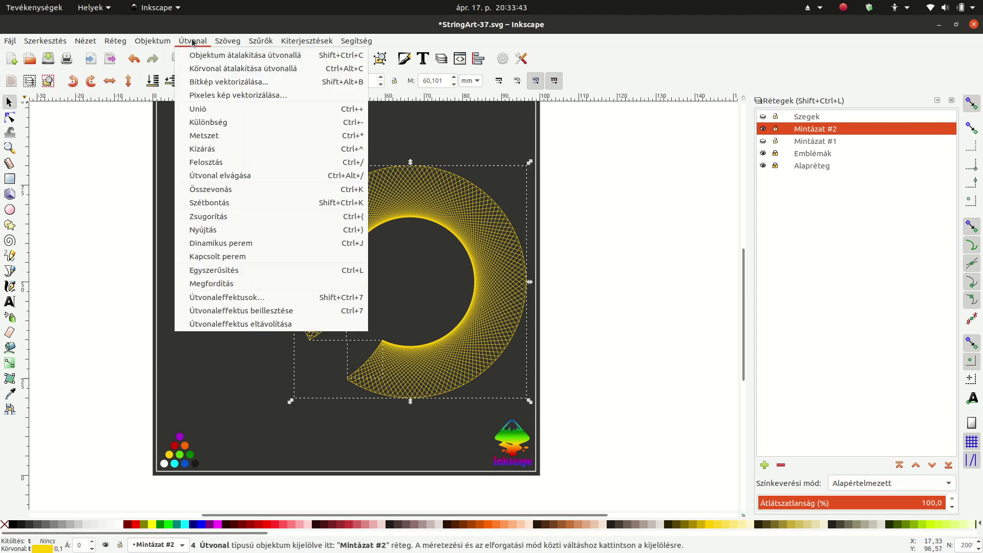
{"action": "left_click", "coordinate": [244, 189]}
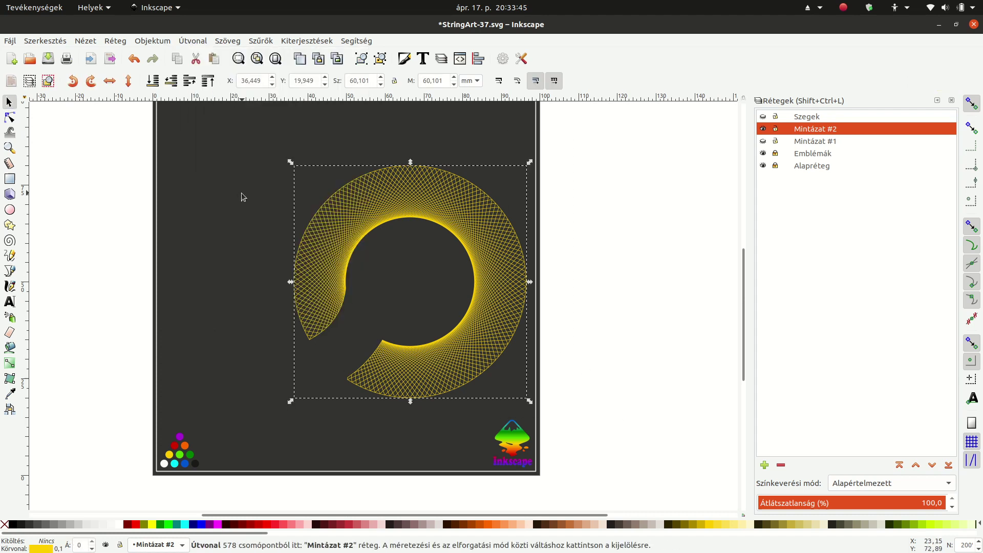
- Hide layer Mintázat #2 and combine the magenta ring's pieces into one path
{"action": "left_click", "coordinate": [762, 129]}
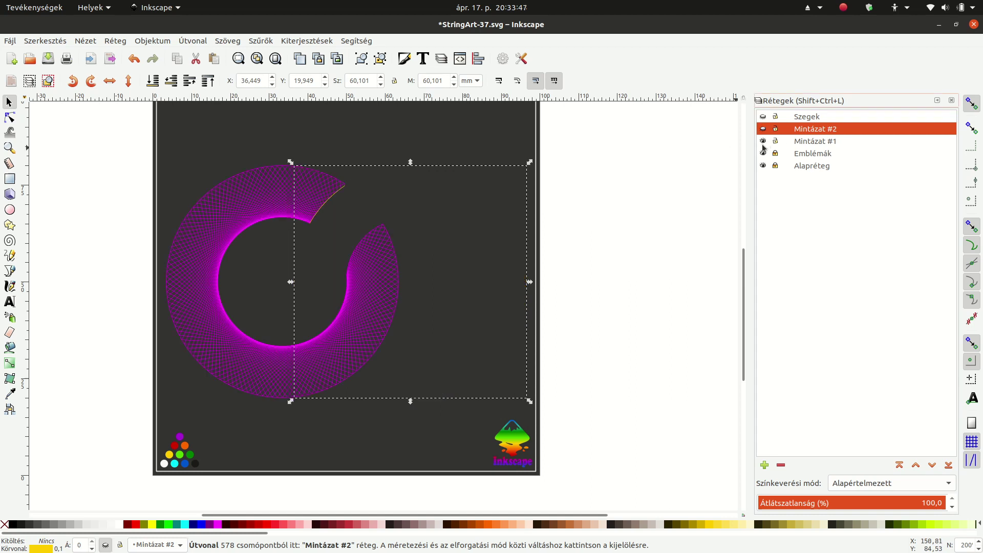
{"action": "left_click_drag", "start_coordinate": [106, 144], "coordinate": [457, 448]}
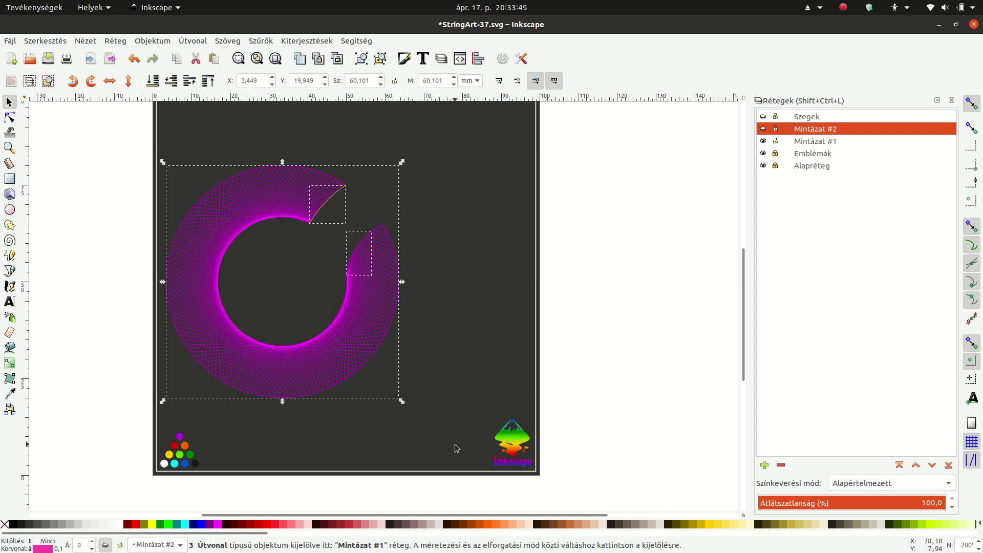
{"action": "left_click", "coordinate": [193, 41]}
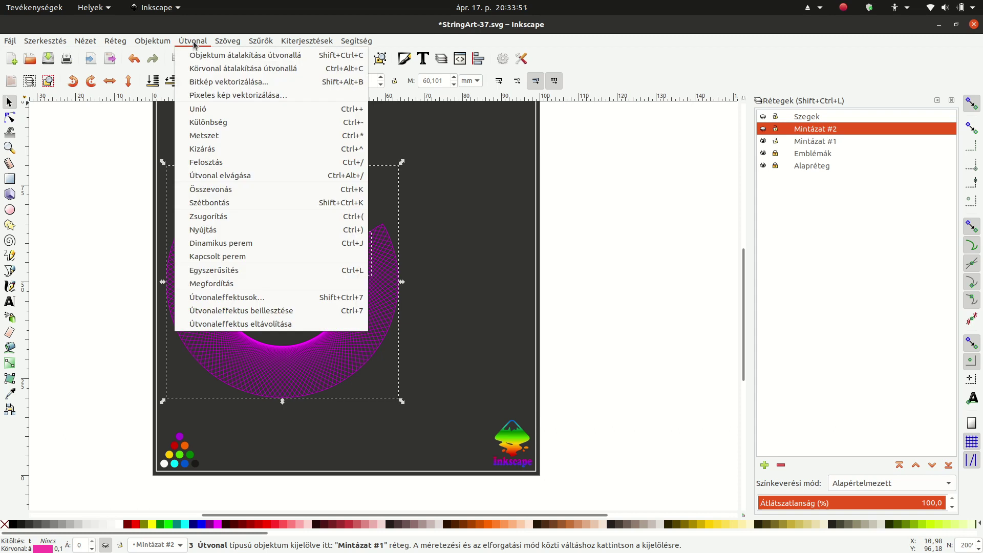
{"action": "left_click", "coordinate": [261, 187]}
{"action": "left_click", "coordinate": [97, 242]}
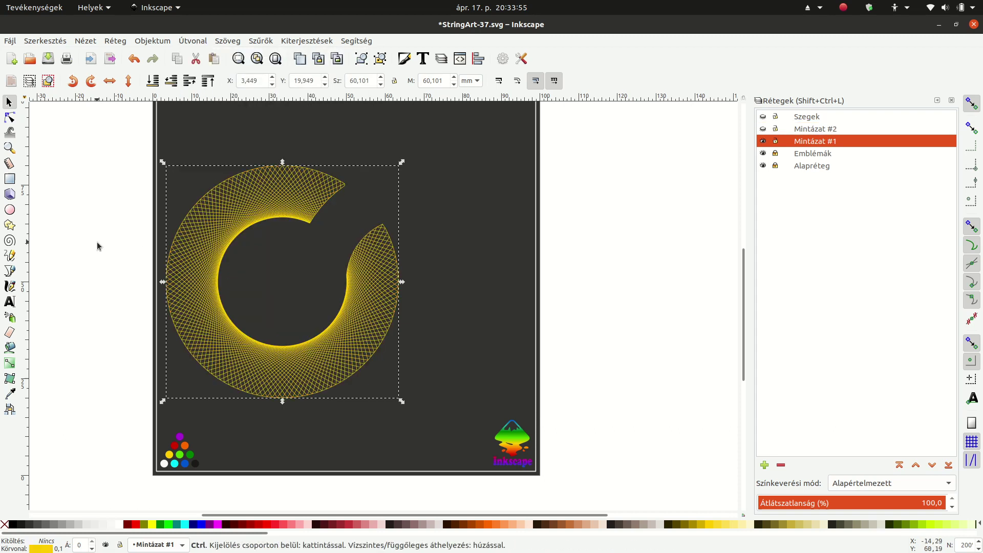
- Make the small yellow edge curve's outline magenta
{"action": "left_click", "coordinate": [230, 212]}
{"action": "scroll", "coordinate": [339, 200], "scroll_direction": "up", "scroll_amount": 2, "text": "ctrl"}
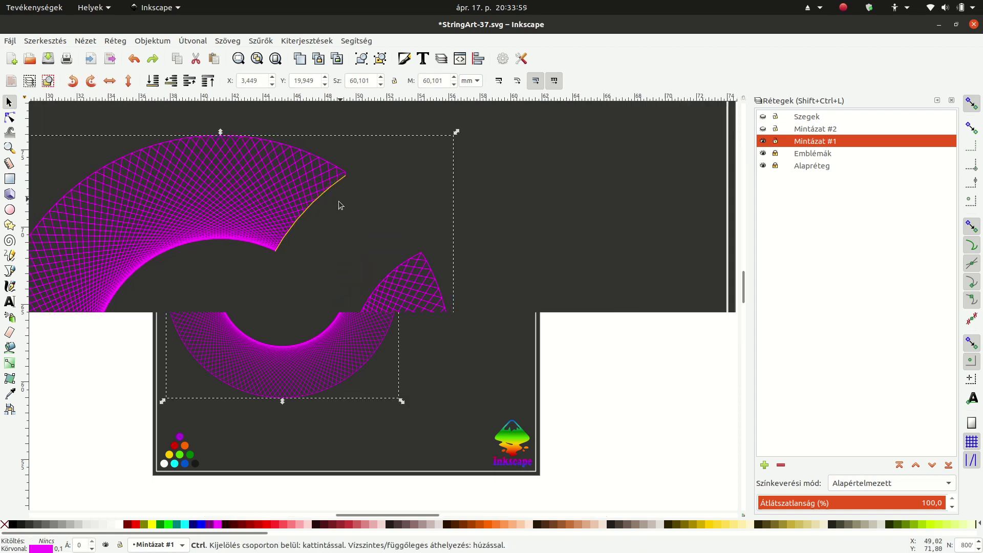
{"action": "scroll", "coordinate": [303, 201], "scroll_direction": "up", "scroll_amount": 2, "text": "ctrl"}
{"action": "left_click", "coordinate": [299, 193]}
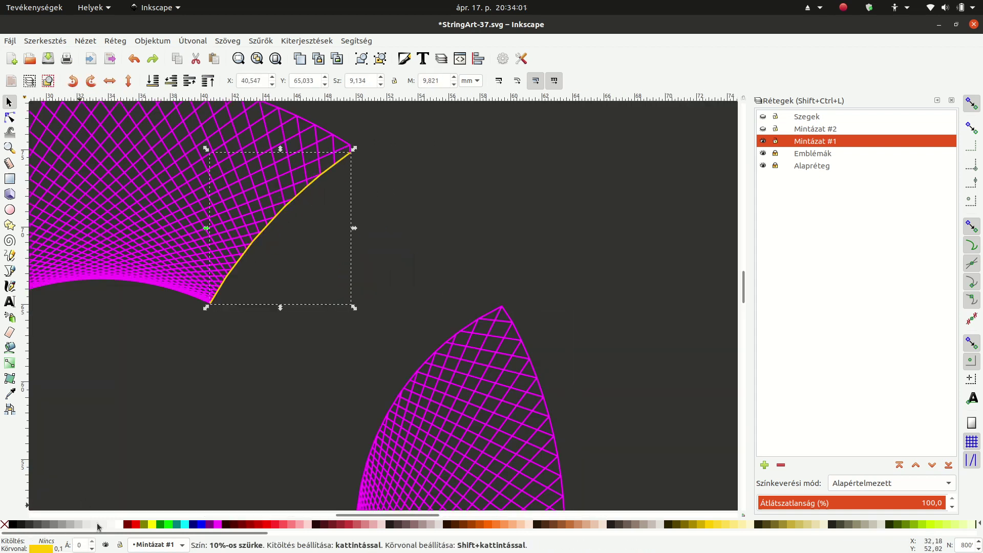
{"action": "right_click", "coordinate": [221, 528]}
{"action": "left_click", "coordinate": [262, 480]}
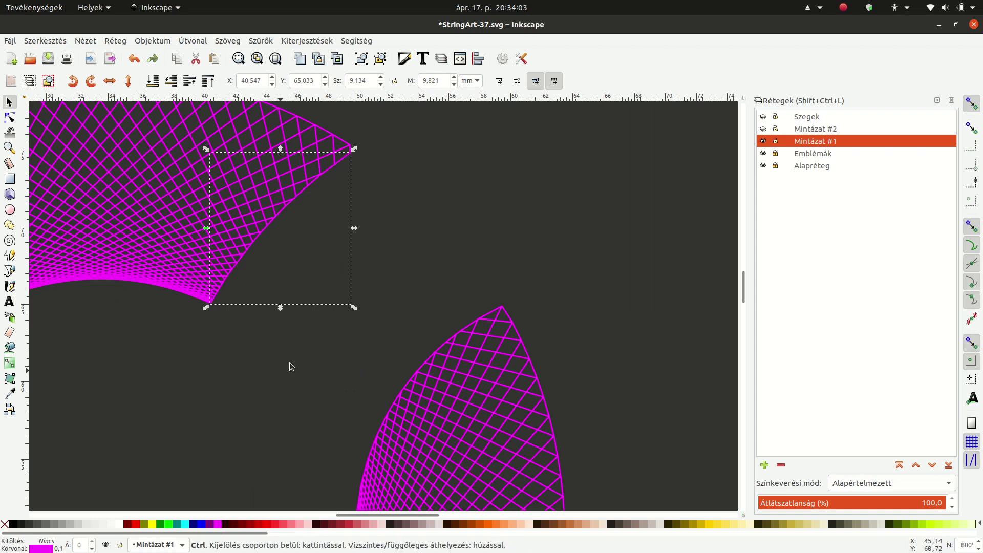
- Combine all magenta string-art pieces into one path and show layer Mintázat #2 again
{"action": "scroll", "coordinate": [306, 332], "scroll_direction": "down", "scroll_amount": 5, "text": "ctrl"}
{"action": "left_click_drag", "start_coordinate": [126, 265], "coordinate": [379, 466]}
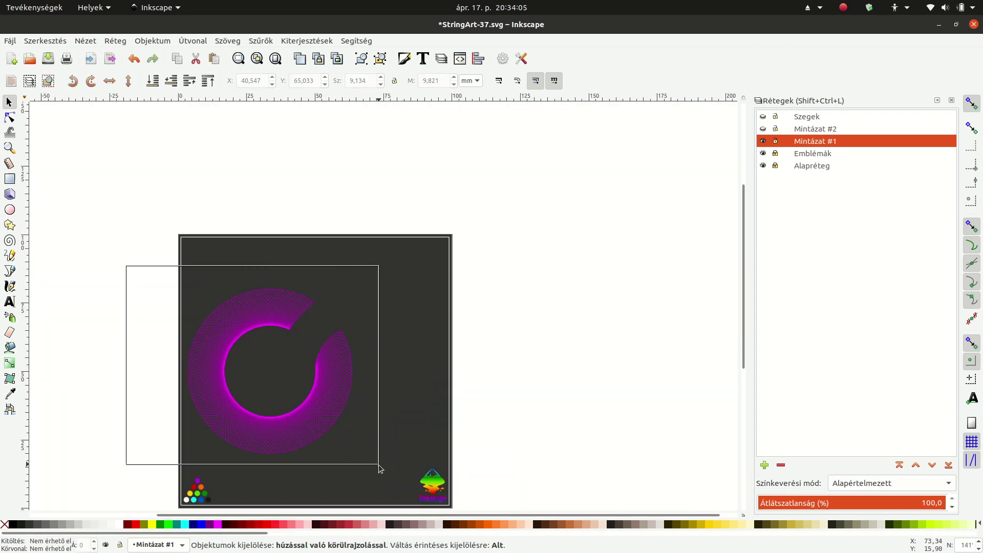
{"action": "left_click", "coordinate": [191, 41]}
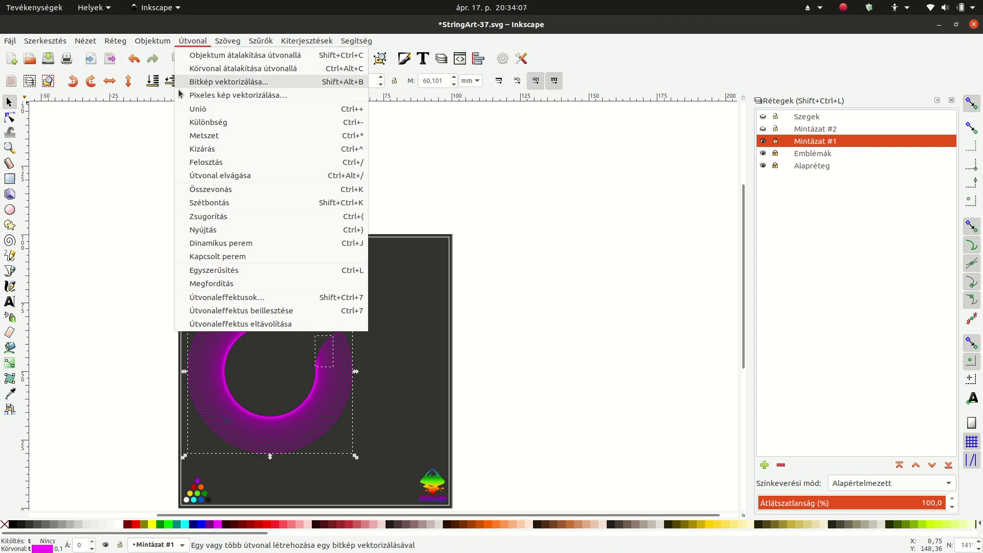
{"action": "left_click", "coordinate": [256, 189]}
{"action": "left_click", "coordinate": [103, 180]}
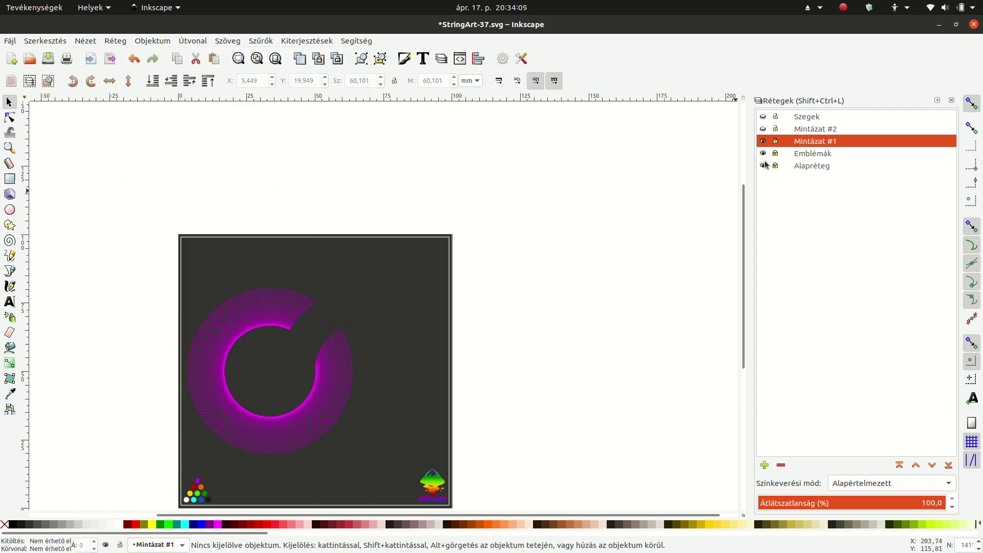
{"action": "left_click", "coordinate": [762, 129]}
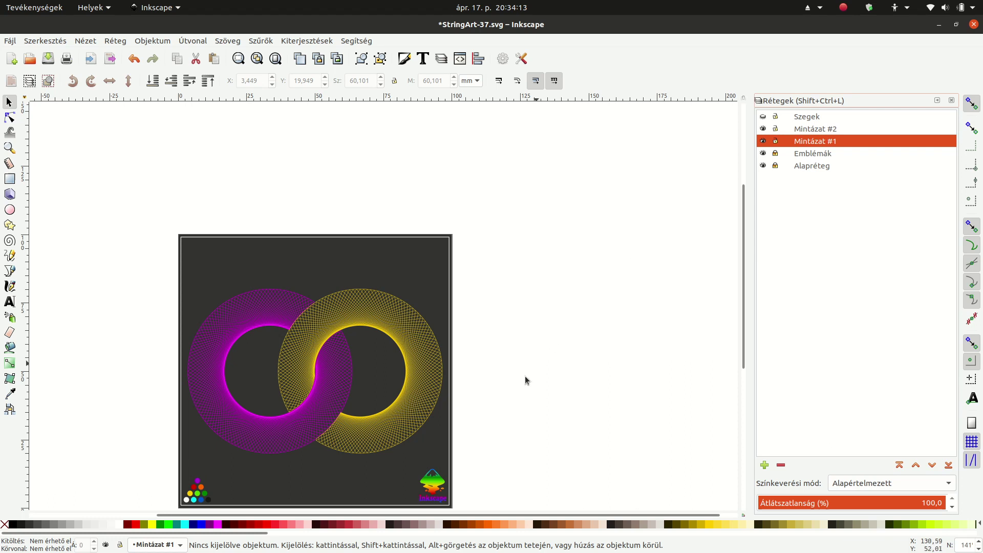
- Give the magenta string-art path a black stroke 0.25 wide
{"action": "scroll", "coordinate": [292, 389], "scroll_direction": "up", "scroll_amount": 3}
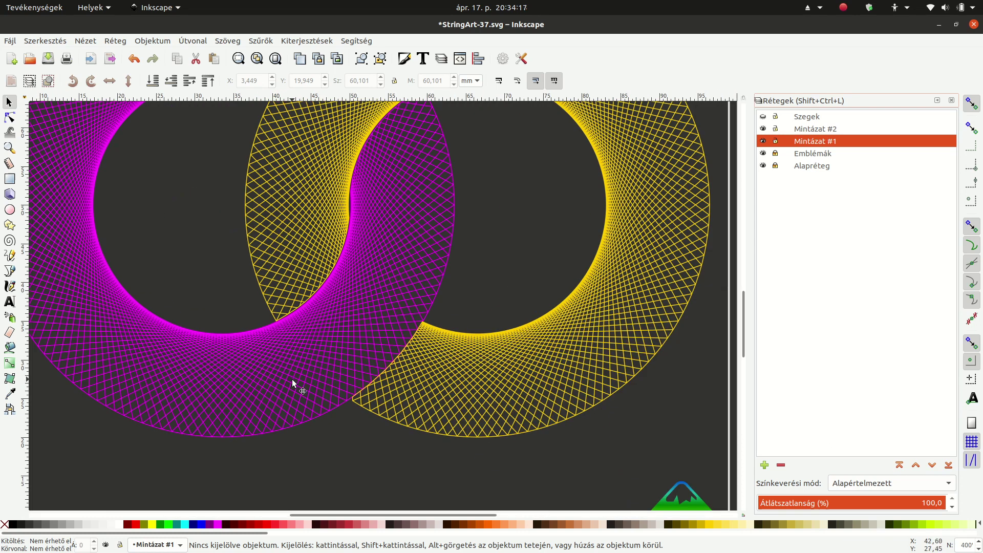
{"action": "left_click", "coordinate": [293, 382]}
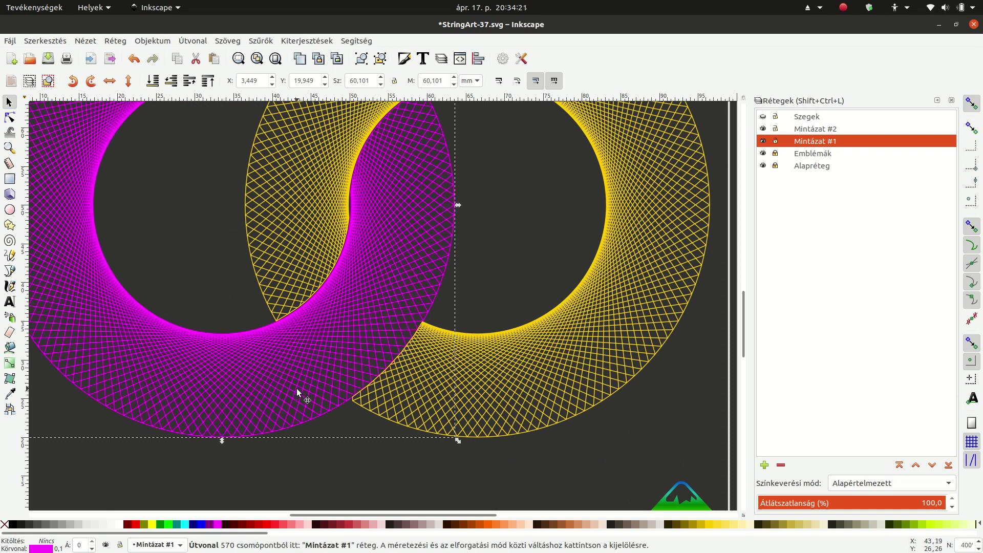
{"action": "right_click", "coordinate": [15, 524]}
{"action": "left_click", "coordinate": [93, 478]}
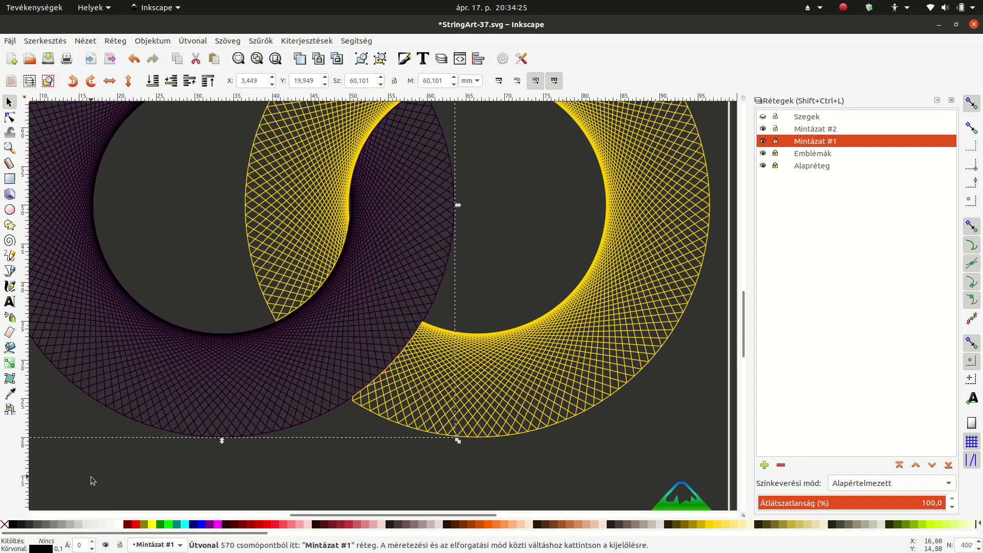
{"action": "right_click", "coordinate": [59, 549]}
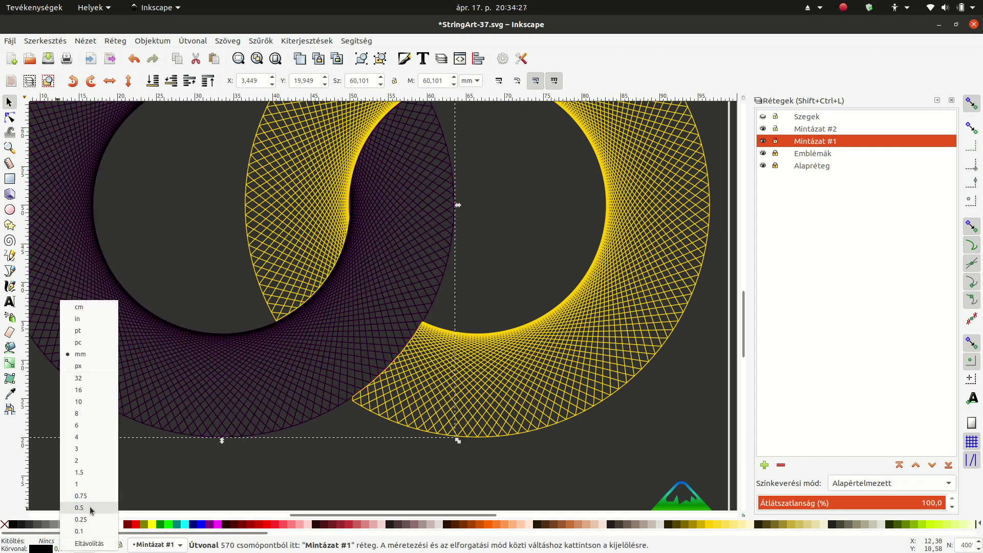
{"action": "left_click", "coordinate": [90, 516]}
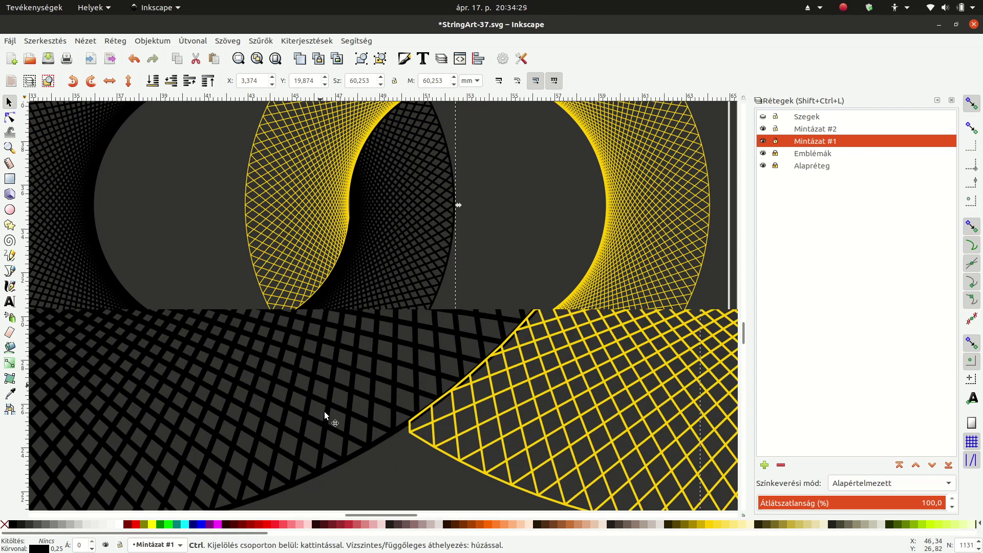
- Nudge the black shadow path slightly down and start entering a 0.4 blur in Fill and Stroke
{"action": "scroll", "coordinate": [324, 411], "scroll_direction": "up", "scroll_amount": 2, "text": "ctrl"}
{"action": "scroll", "coordinate": [353, 440], "scroll_direction": "up", "scroll_amount": 2, "text": "ctrl"}
{"action": "scroll", "coordinate": [358, 339], "scroll_direction": "up", "scroll_amount": 2, "text": "ctrl"}
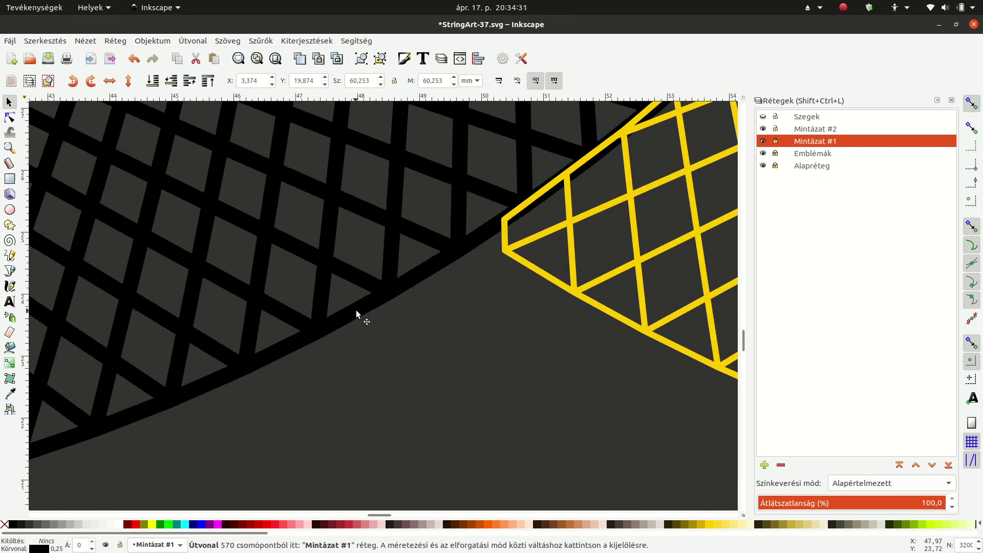
{"action": "left_click_drag", "start_coordinate": [361, 325], "coordinate": [363, 325]}
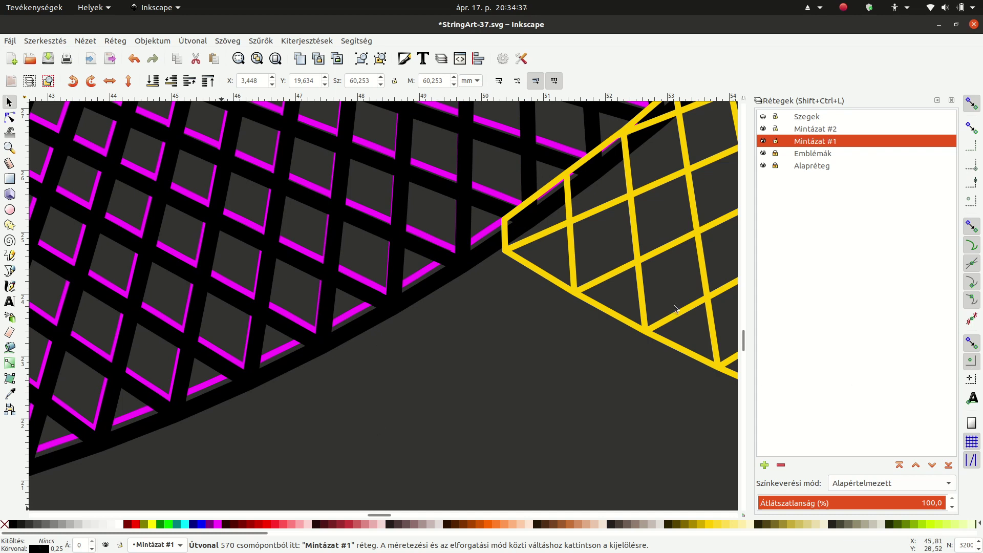
{"action": "key", "text": "ctrl+shift+f"}
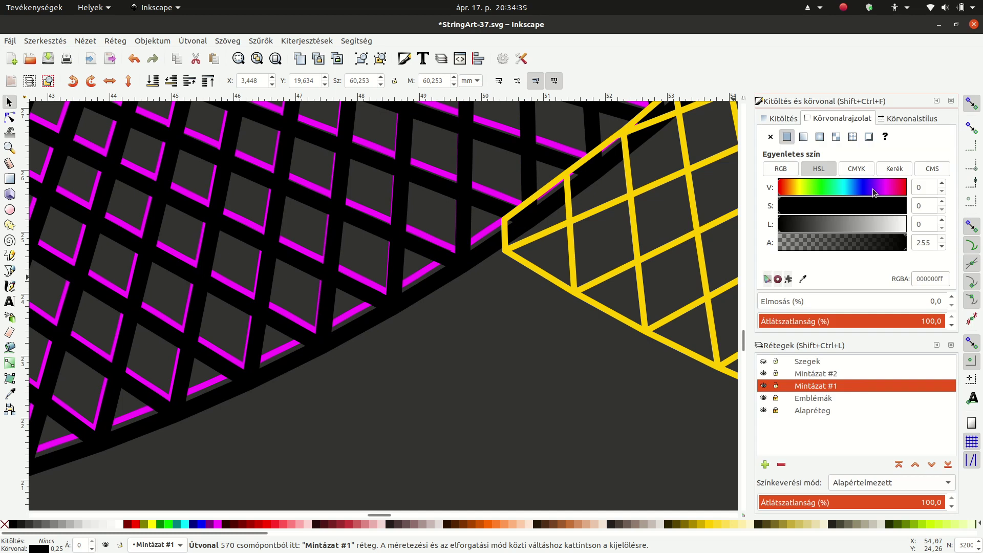
{"action": "left_click", "coordinate": [941, 300]}
{"action": "type", "text": "0,4"}
- Apply the 0.4 blur to the black shadow path and zoom in on the ring overlap
{"action": "key", "text": "Return"}
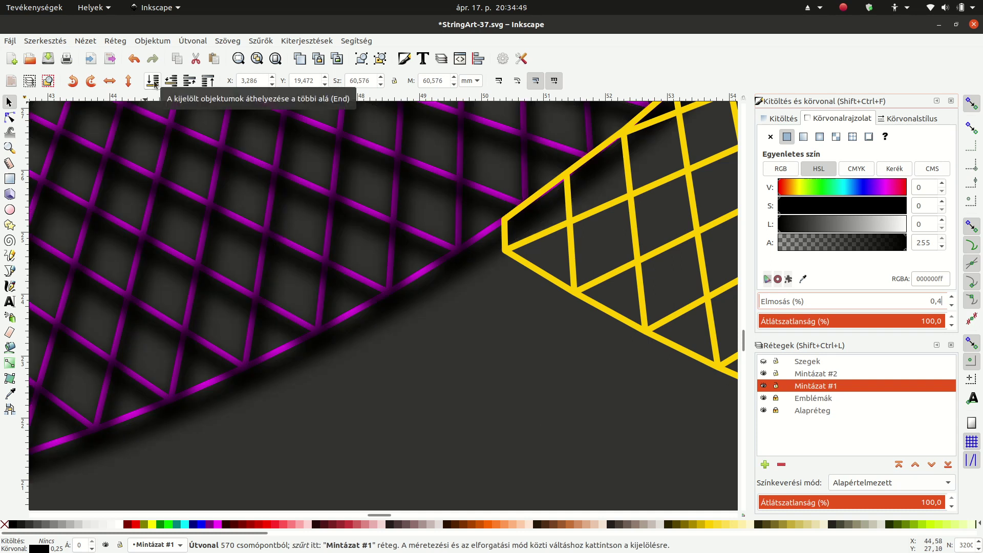
{"action": "scroll", "coordinate": [354, 410], "scroll_direction": "down", "scroll_amount": 7, "text": "ctrl"}
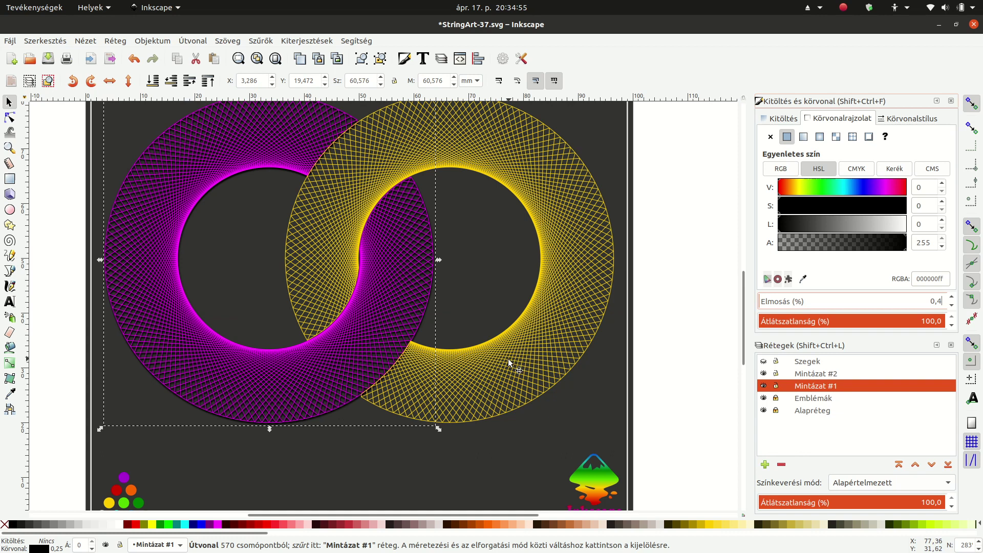
{"action": "scroll", "coordinate": [393, 381], "scroll_direction": "up", "scroll_amount": 3, "text": "ctrl"}
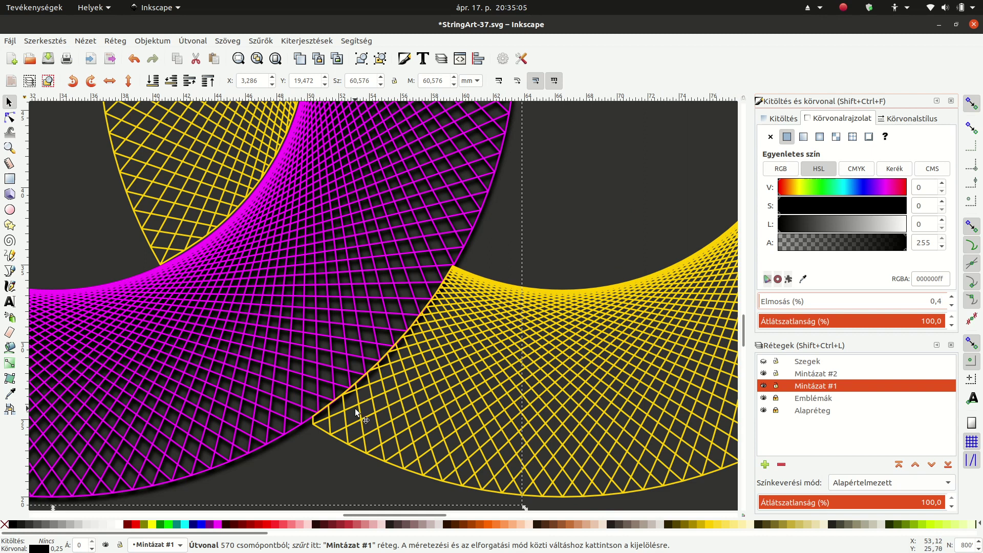
{"action": "scroll", "coordinate": [306, 428], "scroll_direction": "up", "scroll_amount": 2}
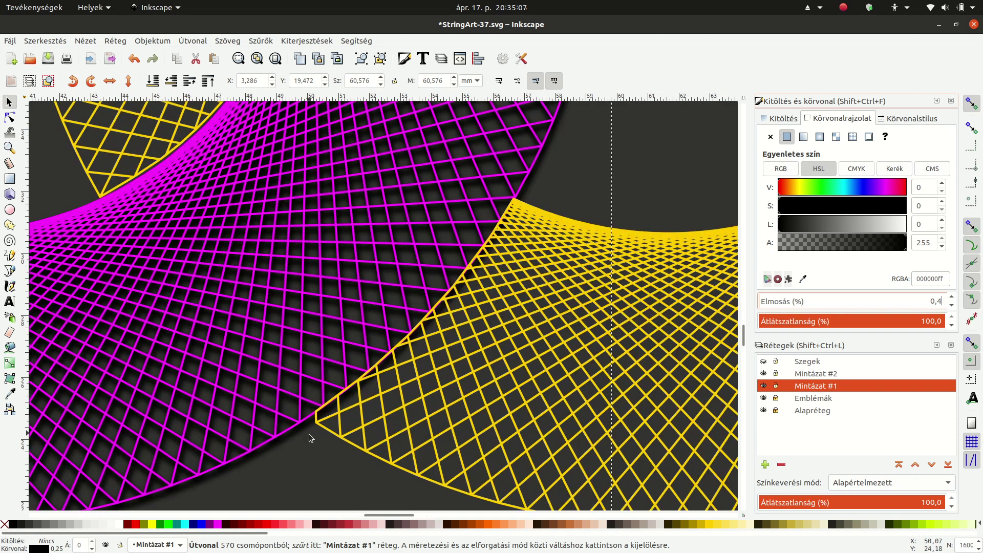
{"action": "scroll", "coordinate": [309, 433], "scroll_direction": "up", "scroll_amount": 3}
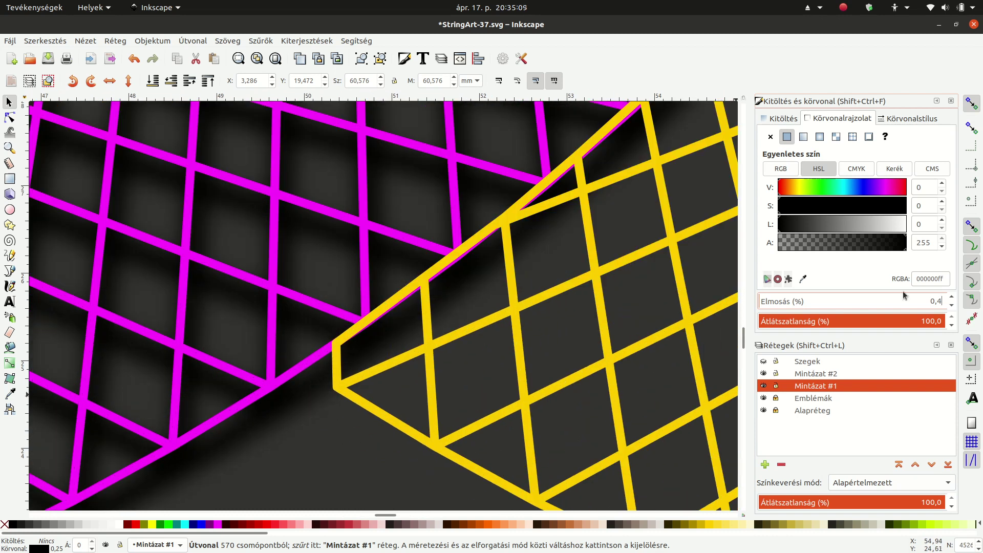
{"action": "type", "text": "0"}
- Remove the blur and break the shadow path at the selected edge nodes
{"action": "key", "text": "Return"}
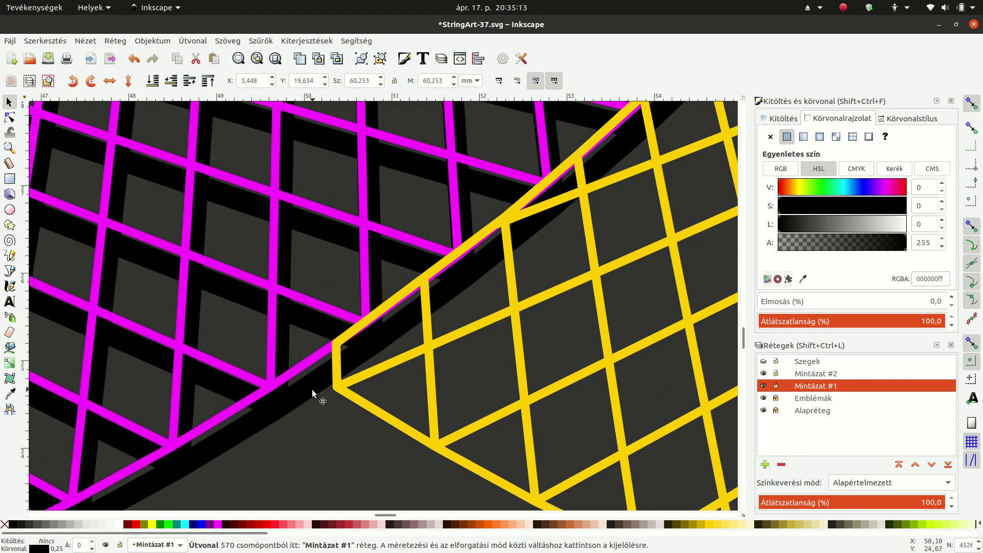
{"action": "left_click", "coordinate": [10, 117]}
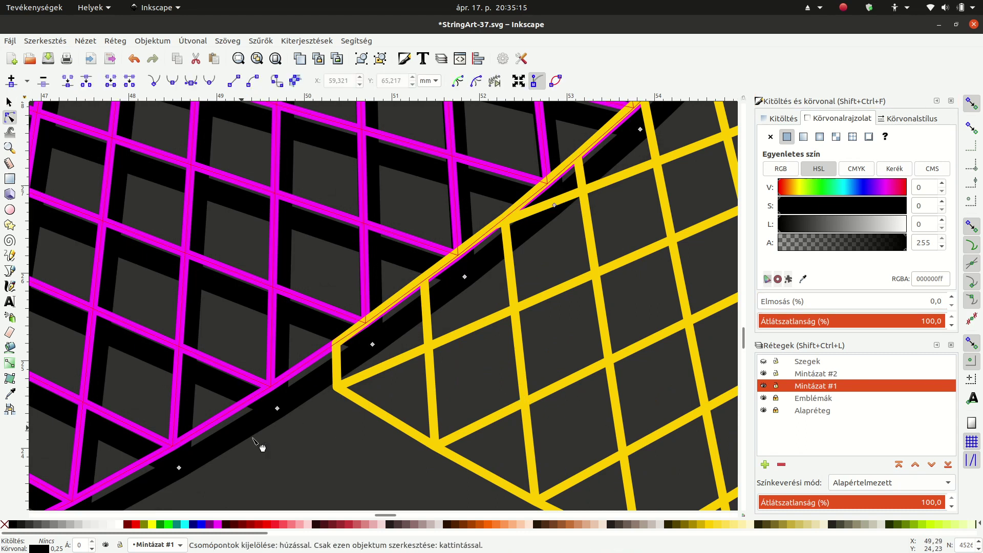
{"action": "left_click_drag", "start_coordinate": [313, 450], "coordinate": [259, 392]}
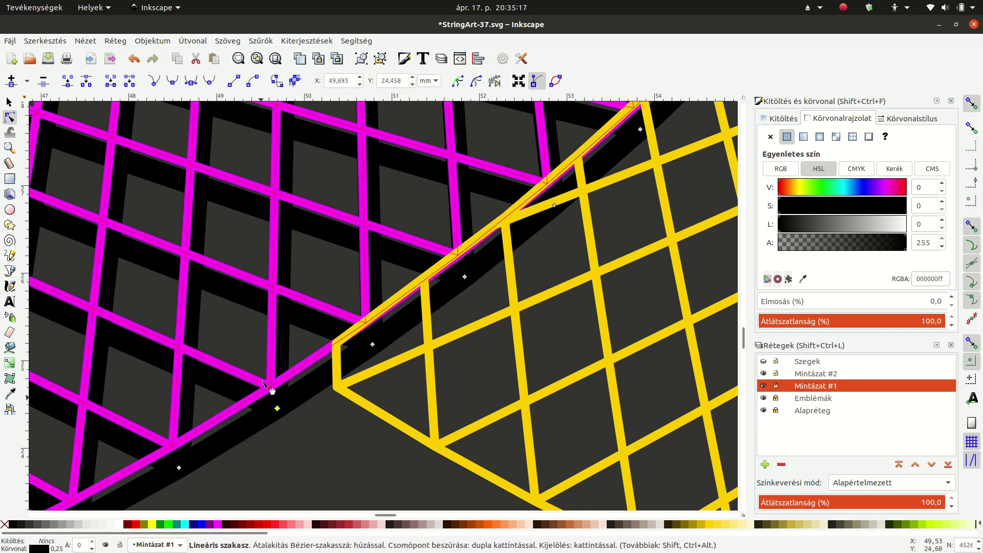
{"action": "left_click", "coordinate": [86, 80]}
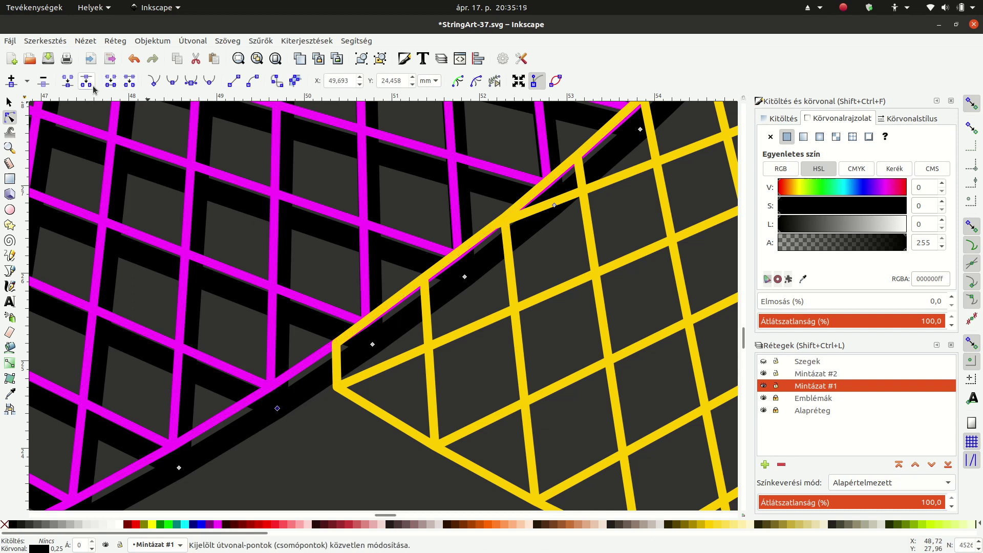
- Break the path at a single node near the ring overlap, then deselect everything
{"action": "scroll", "coordinate": [660, 151], "scroll_direction": "down", "scroll_amount": 6}
{"action": "scroll", "coordinate": [660, 151], "scroll_direction": "up", "scroll_amount": 2}
{"action": "scroll", "coordinate": [599, 210], "scroll_direction": "up", "scroll_amount": 2}
{"action": "scroll", "coordinate": [601, 217], "scroll_direction": "up", "scroll_amount": 2}
{"action": "left_click_drag", "start_coordinate": [611, 189], "coordinate": [559, 125]}
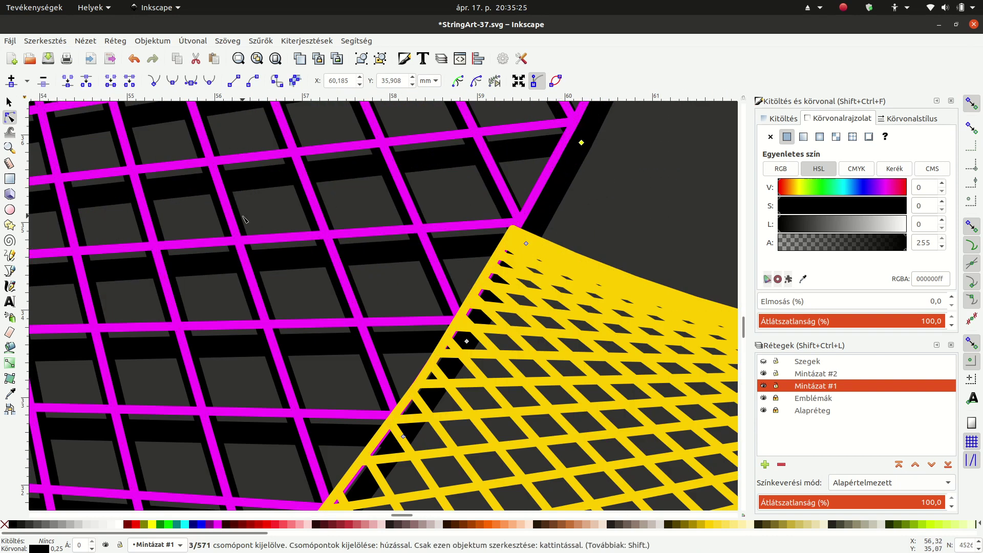
{"action": "left_click", "coordinate": [88, 82]}
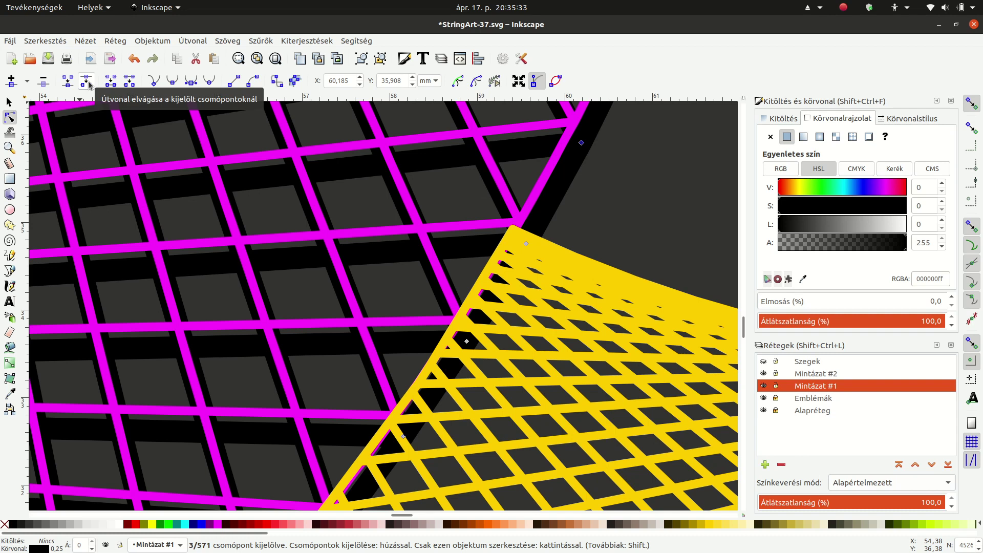
{"action": "left_click", "coordinate": [261, 202]}
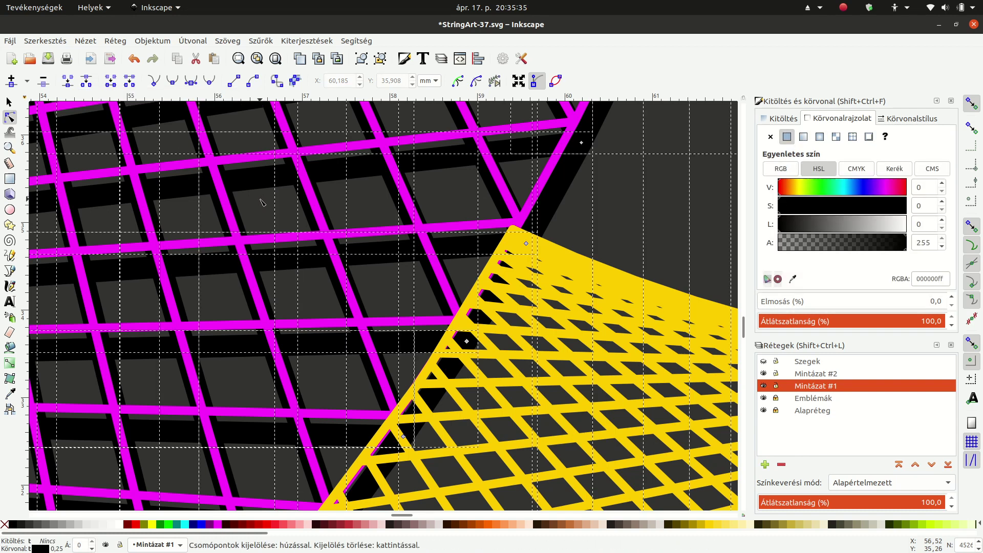
{"action": "key", "text": "Escape"}
{"action": "scroll", "coordinate": [498, 284], "scroll_direction": "down", "scroll_amount": 3, "text": "ctrl"}
{"action": "scroll", "coordinate": [498, 285], "scroll_direction": "down", "scroll_amount": 2, "text": "ctrl"}
{"action": "scroll", "coordinate": [491, 271], "scroll_direction": "down", "scroll_amount": 2, "text": "ctrl"}
{"action": "scroll", "coordinate": [481, 250], "scroll_direction": "up", "scroll_amount": 3, "text": "ctrl"}
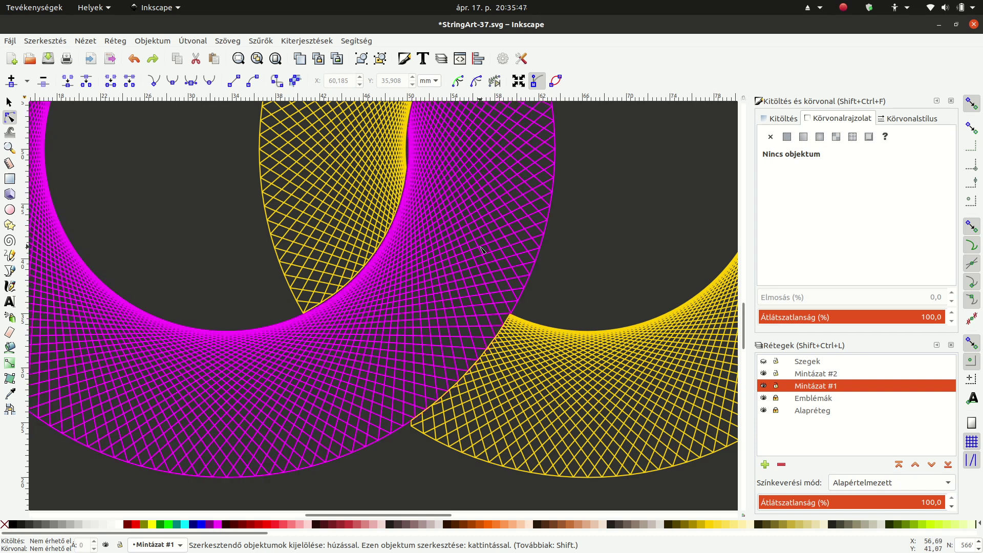
{"action": "scroll", "coordinate": [409, 460], "scroll_direction": "up", "scroll_amount": 2}
{"action": "scroll", "coordinate": [410, 346], "scroll_direction": "up", "scroll_amount": 3}
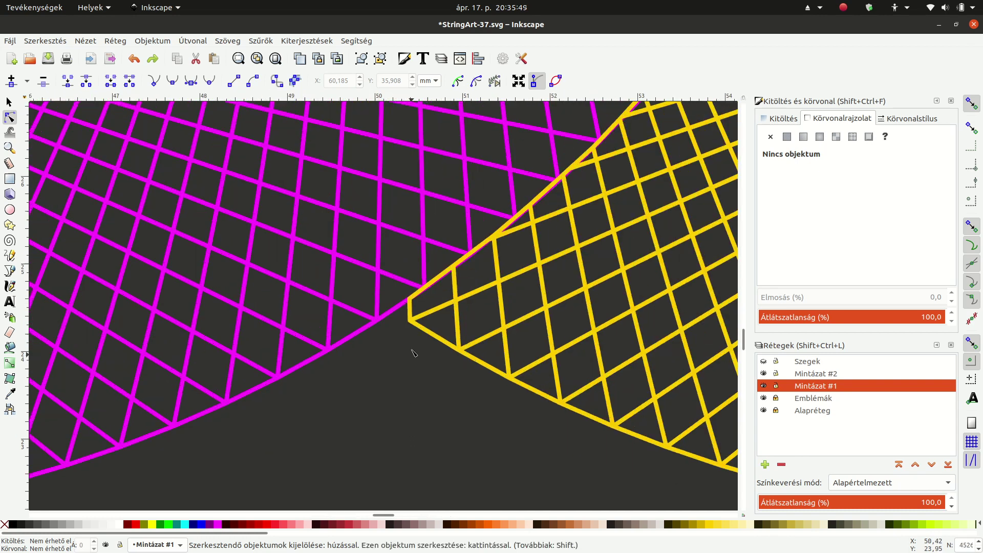
{"action": "scroll", "coordinate": [439, 279], "scroll_direction": "up", "scroll_amount": 1}
{"action": "scroll", "coordinate": [223, 298], "scroll_direction": "down", "scroll_amount": 4}
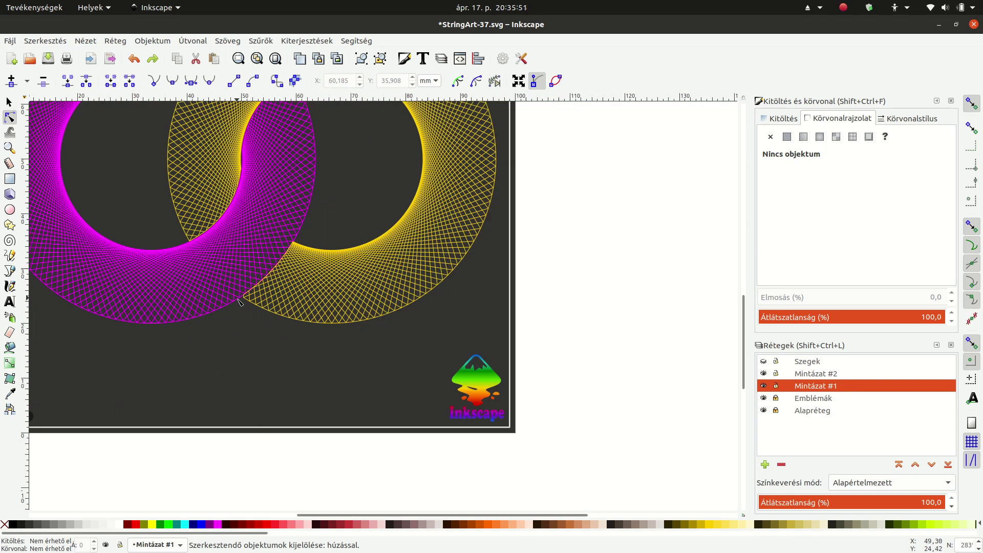
{"action": "scroll", "coordinate": [29, 184], "scroll_direction": "down", "scroll_amount": 2}
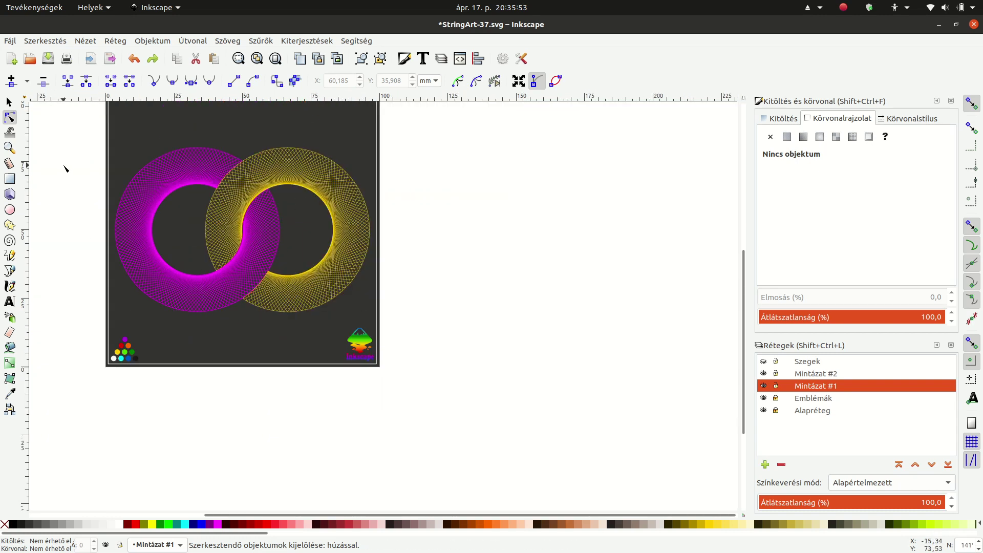
{"action": "key", "text": "5"}
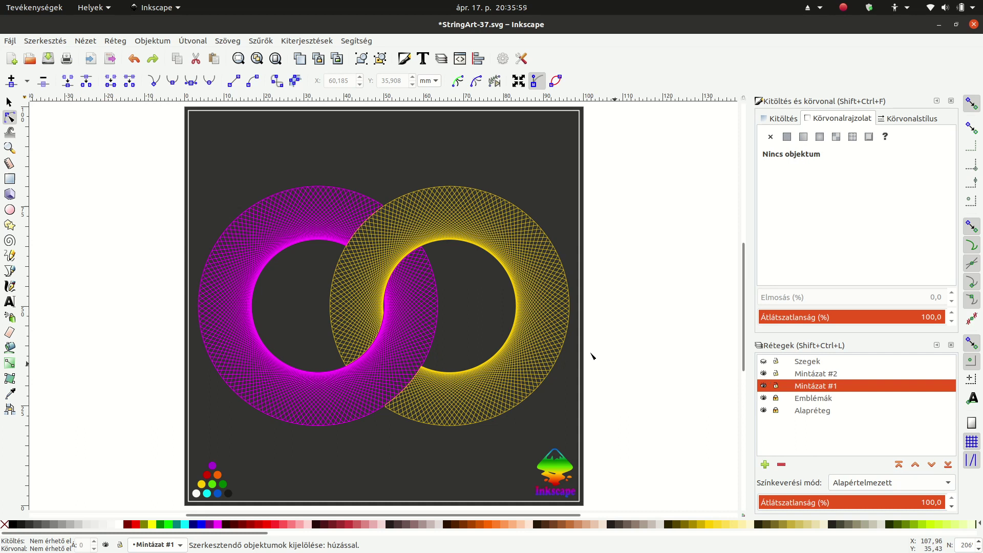
{"action": "left_click", "coordinate": [353, 220]}
{"action": "left_click", "coordinate": [527, 248]}
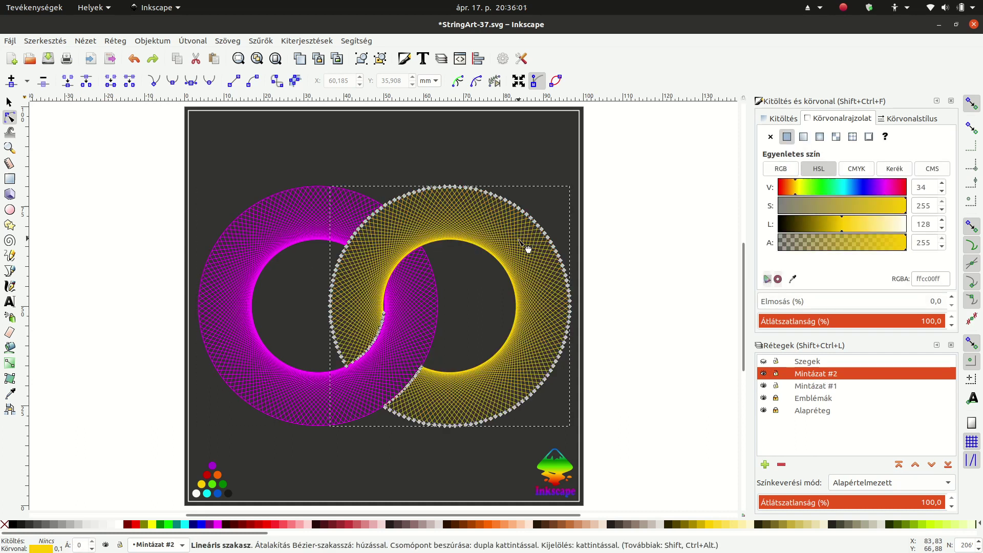
{"action": "left_click", "coordinate": [9, 102]}
{"action": "left_click", "coordinate": [686, 317]}
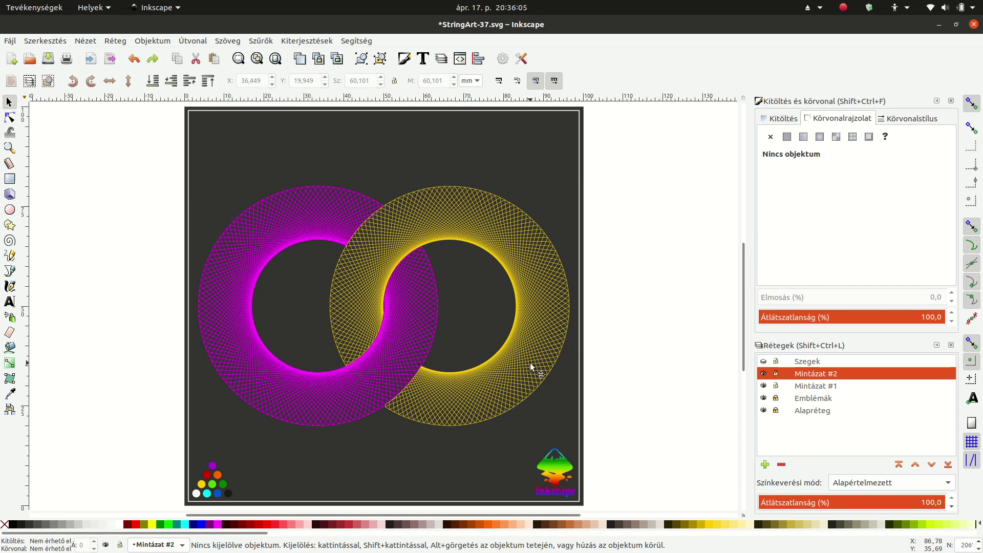
{"action": "key", "text": "ctrl+alt+a"}
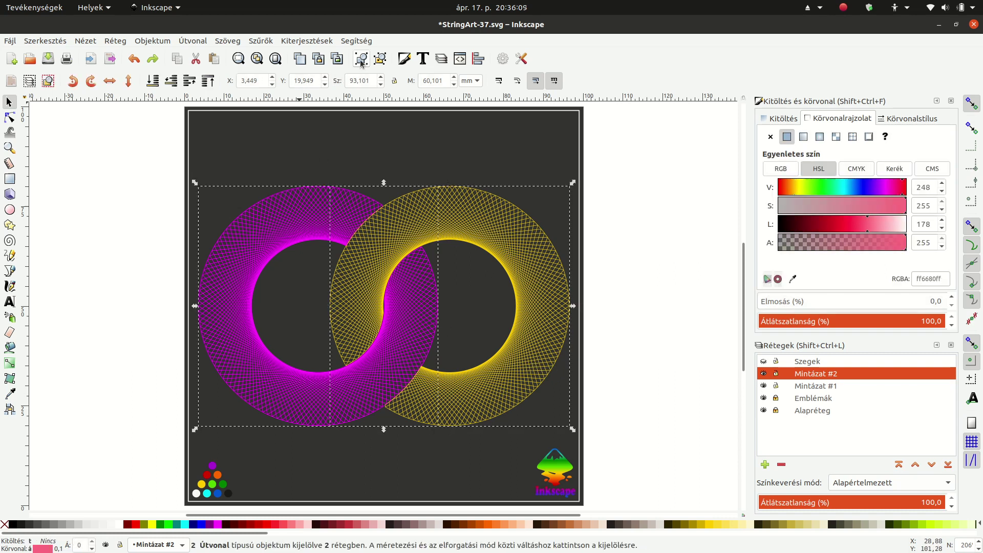
{"action": "left_click", "coordinate": [535, 348]}
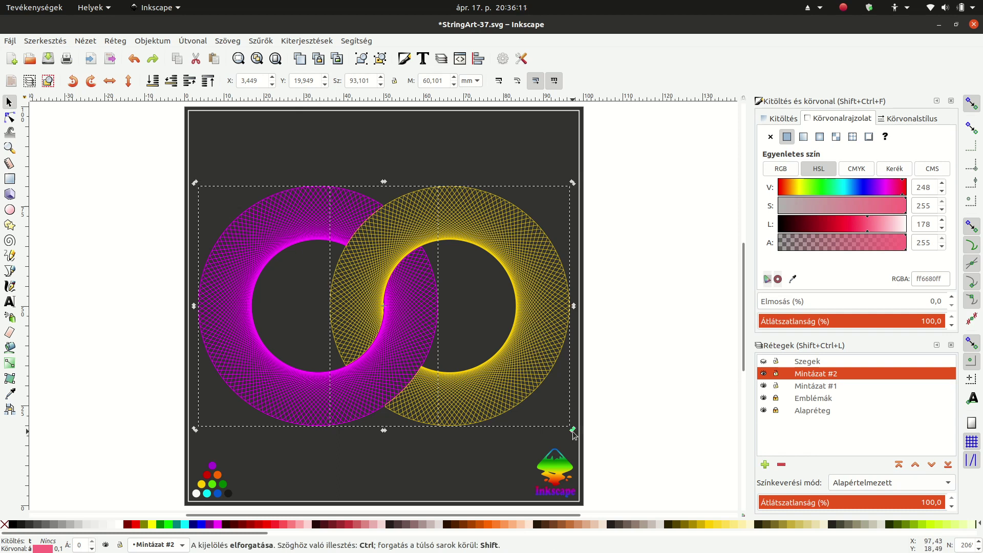
{"action": "left_click_drag", "start_coordinate": [576, 434], "coordinate": [462, 502]}
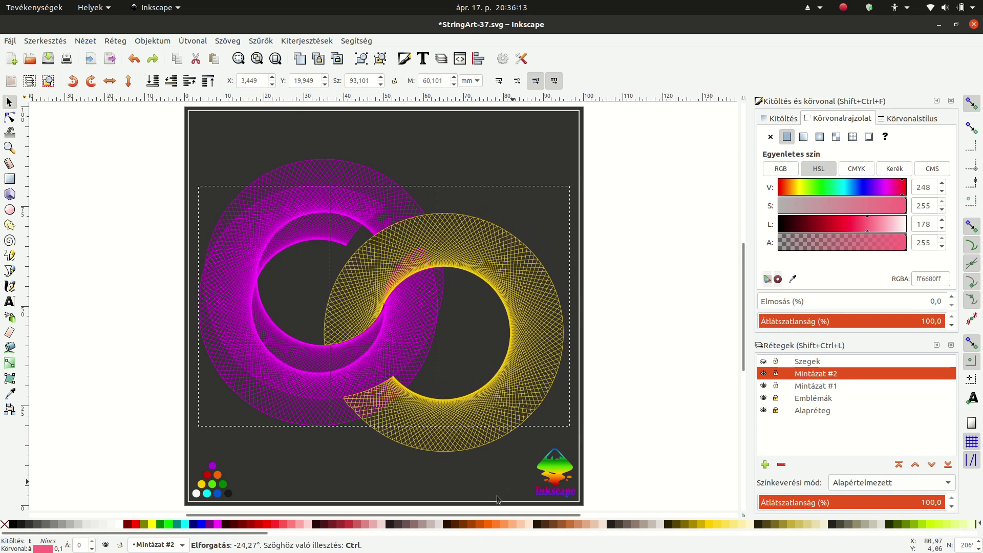
{"action": "key", "text": "Escape"}
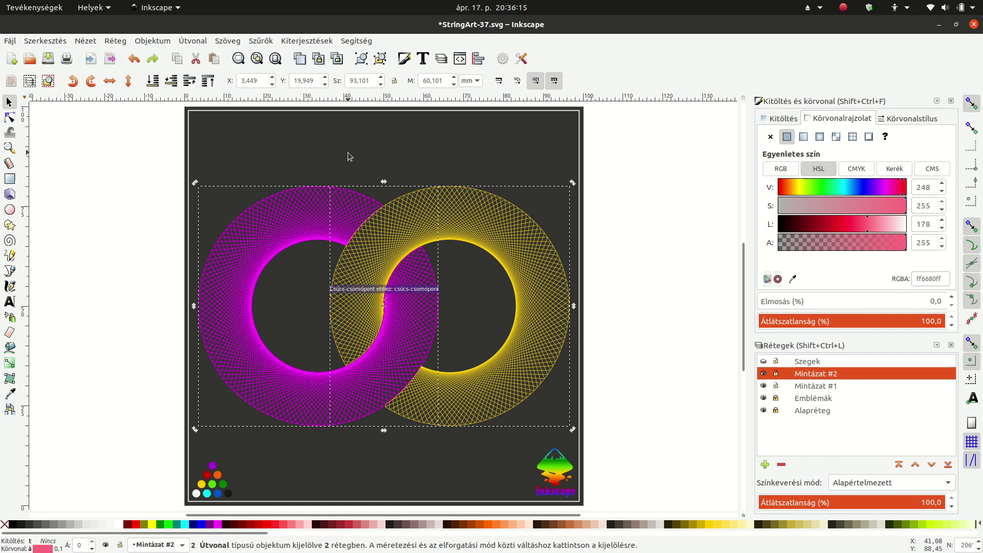
- Delete the leftover magenta ring and move both remaining rings back onto the page
{"action": "left_click_drag", "start_coordinate": [378, 211], "coordinate": [577, 167]}
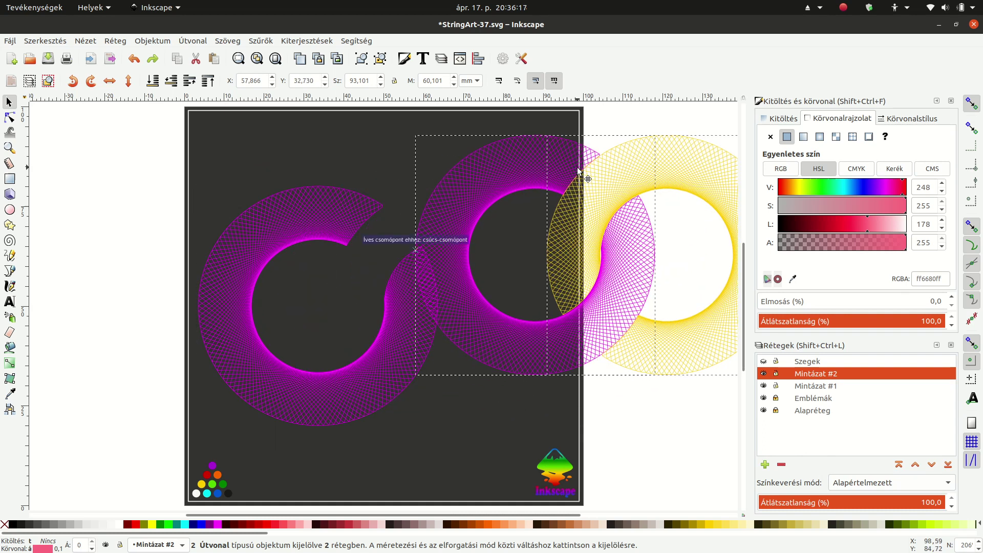
{"action": "left_click", "coordinate": [147, 218]}
{"action": "left_click", "coordinate": [249, 248]}
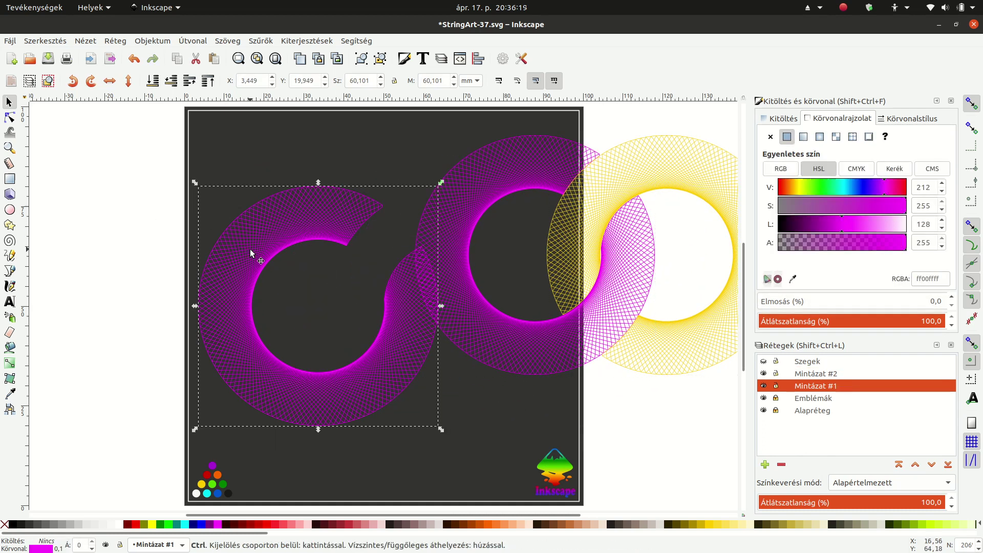
{"action": "key", "text": "Delete"}
{"action": "key", "text": "ctrl+alt+a"}
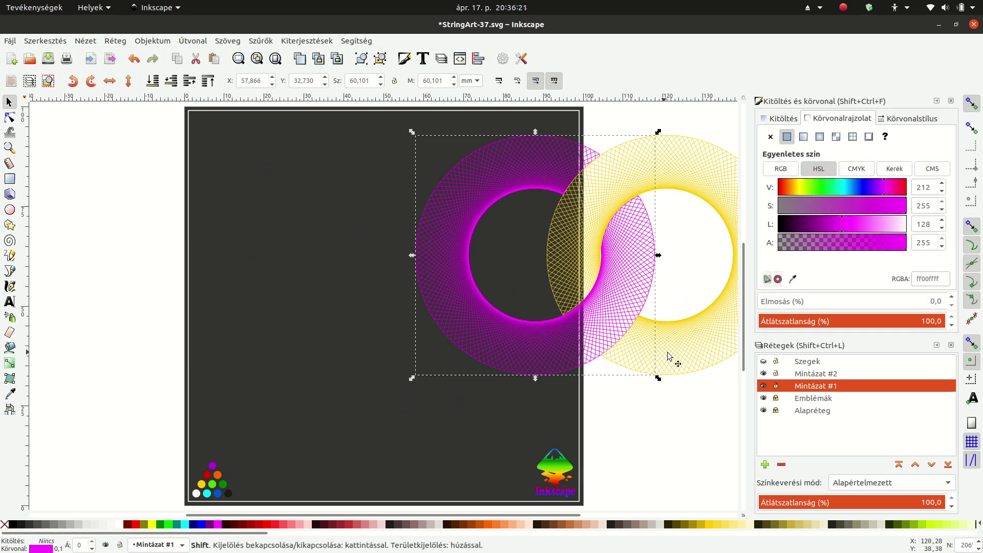
{"action": "left_click_drag", "start_coordinate": [687, 331], "coordinate": [438, 336]}
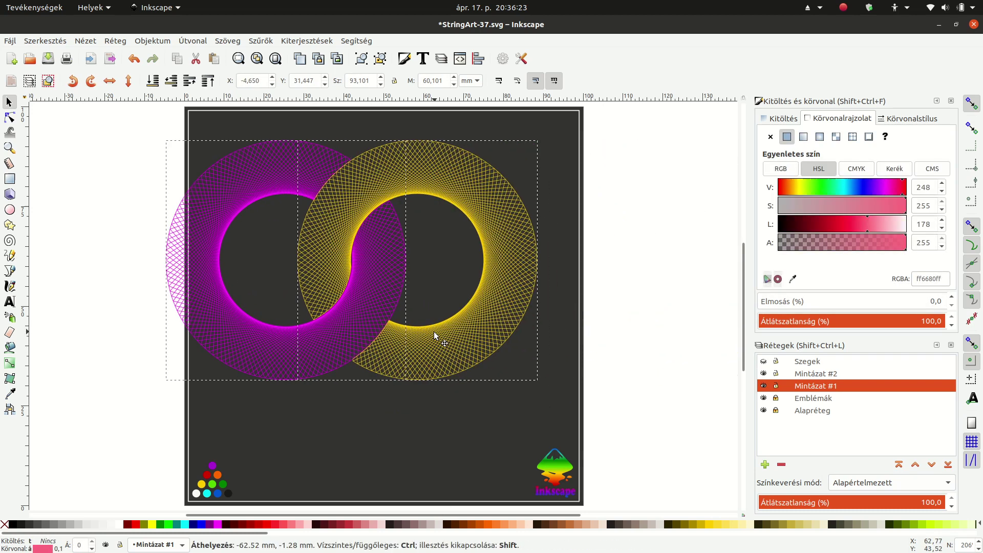
- Rotate both rings about 39 degrees and shift them right and down
{"action": "left_click", "coordinate": [500, 330]}
{"action": "left_click_drag", "start_coordinate": [540, 383], "coordinate": [415, 442]}
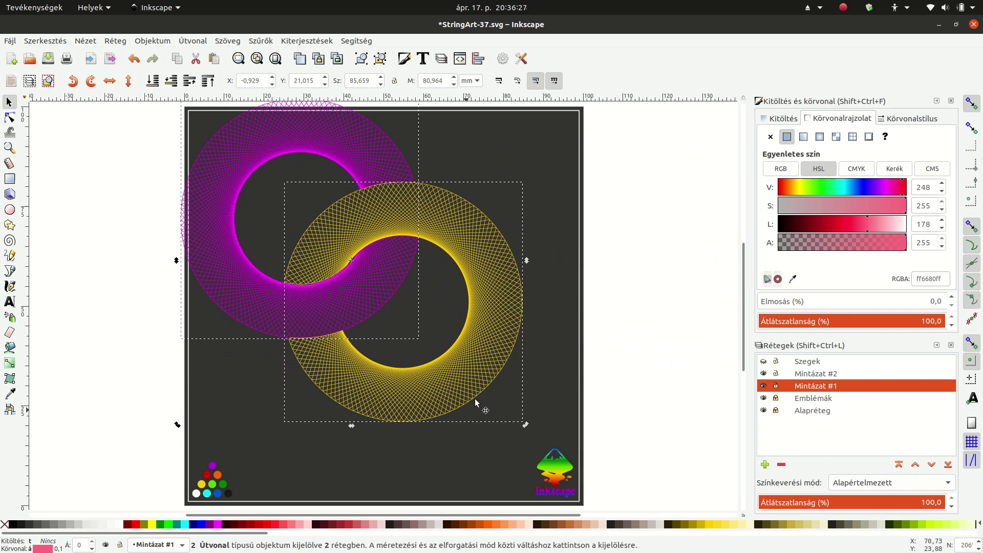
{"action": "mouse_move", "coordinate": [485, 261]}
{"action": "left_mouse_down"}
{"action": "mouse_move", "coordinate": [505, 292]}
{"action": "mouse_move", "coordinate": [520, 292]}
{"action": "left_mouse_up"}
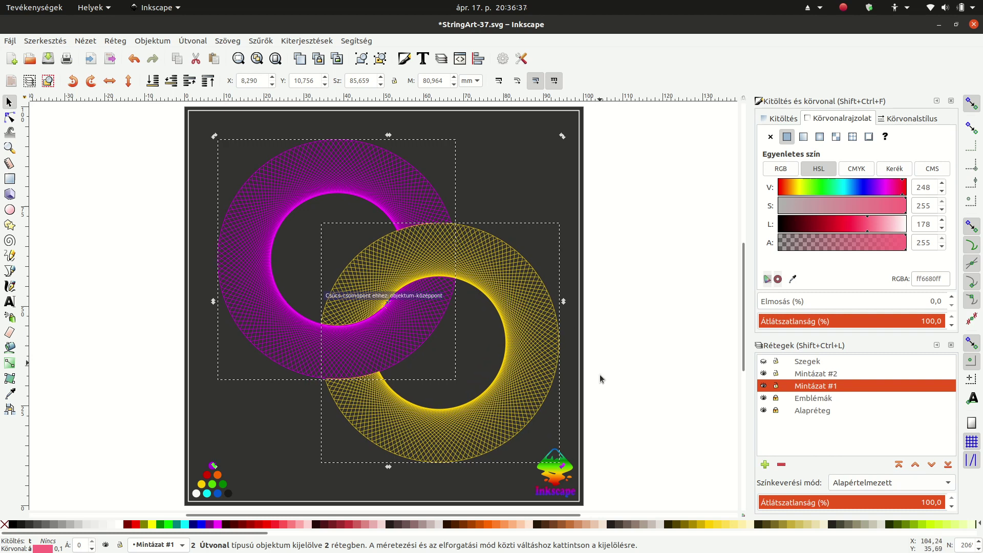
- Enlarge both rings to roughly 107% and nudge them slightly up and left
{"action": "left_click", "coordinate": [540, 388]}
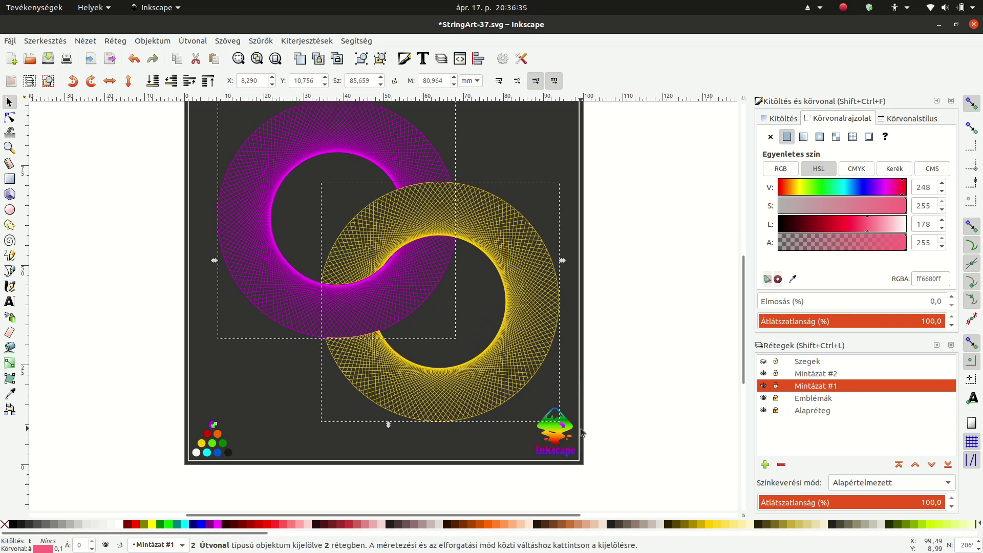
{"action": "mouse_move", "coordinate": [563, 467]}
{"action": "left_mouse_down"}
{"action": "mouse_move", "coordinate": [574, 483]}
{"action": "mouse_move", "coordinate": [561, 464]}
{"action": "left_mouse_up"}
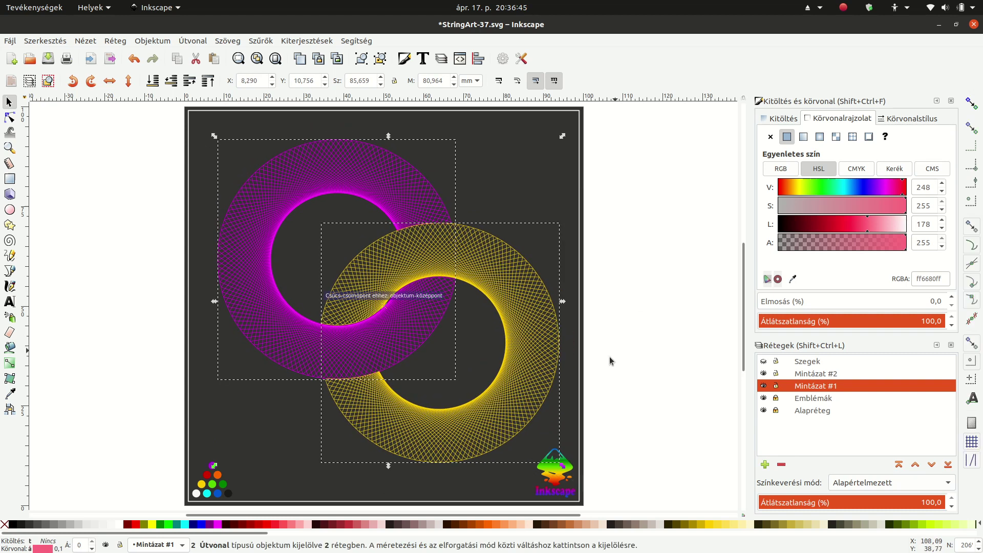
{"action": "left_click_drag", "start_coordinate": [564, 471], "coordinate": [578, 484]}
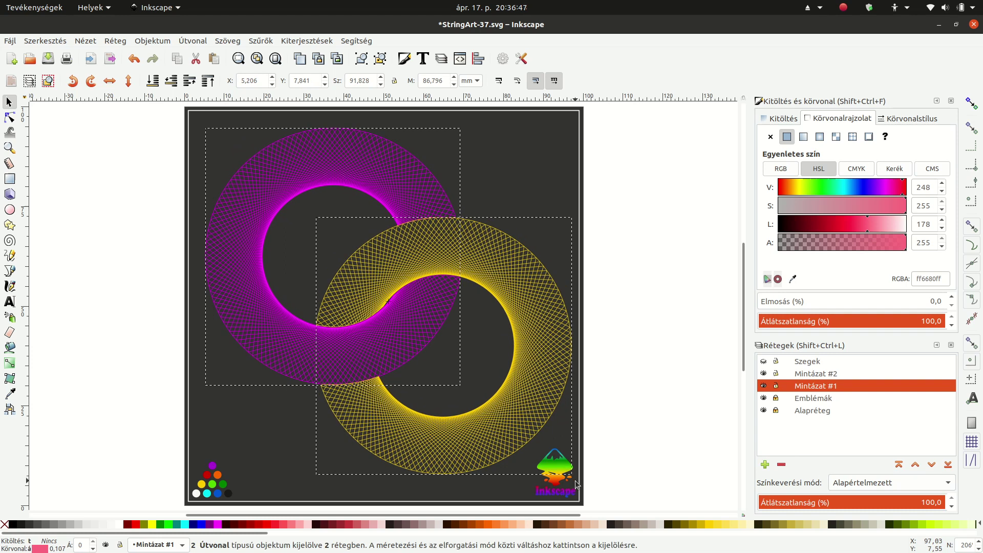
{"action": "left_click_drag", "start_coordinate": [503, 431], "coordinate": [499, 428]}
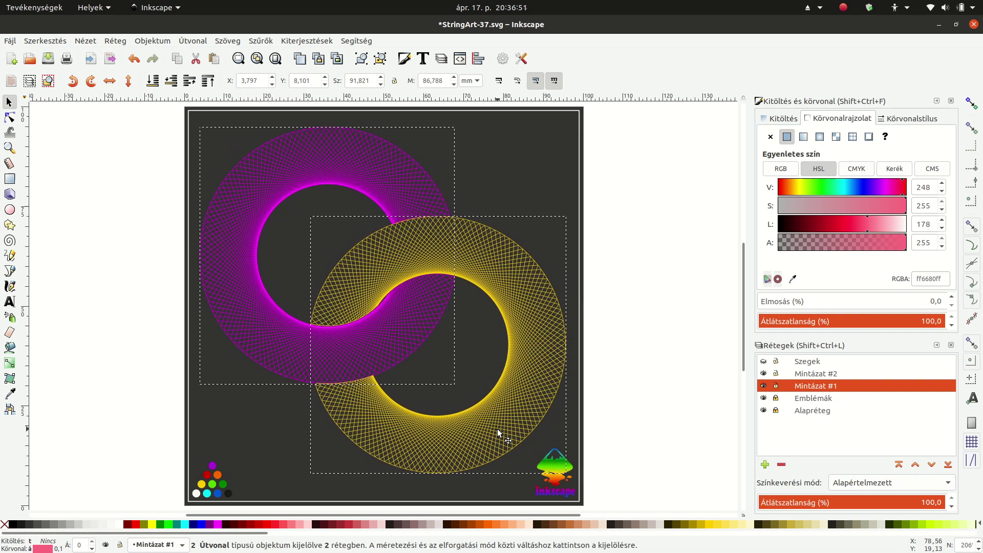
{"action": "left_click_drag", "start_coordinate": [499, 427], "coordinate": [498, 428]}
- Set the magenta ring's blur to 0,2%
{"action": "left_click", "coordinate": [683, 339]}
{"action": "left_click", "coordinate": [362, 179]}
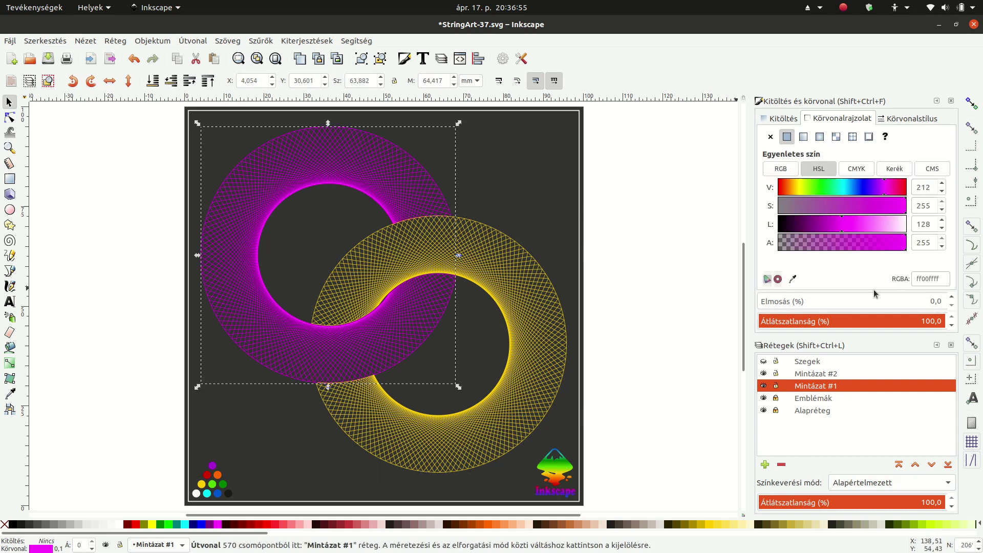
{"action": "key", "text": "BackSpace"}
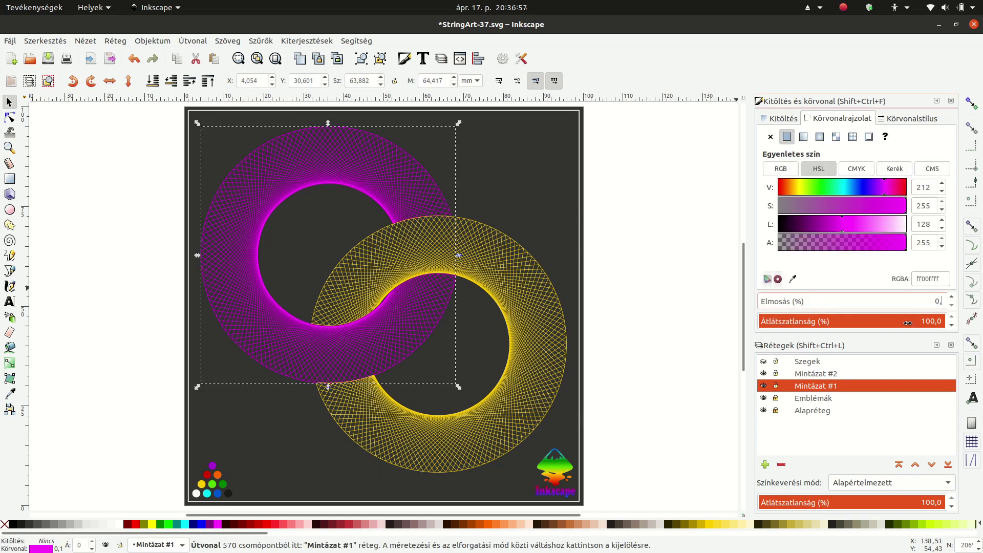
{"action": "type", "text": "4"}
{"action": "key", "text": "Return"}
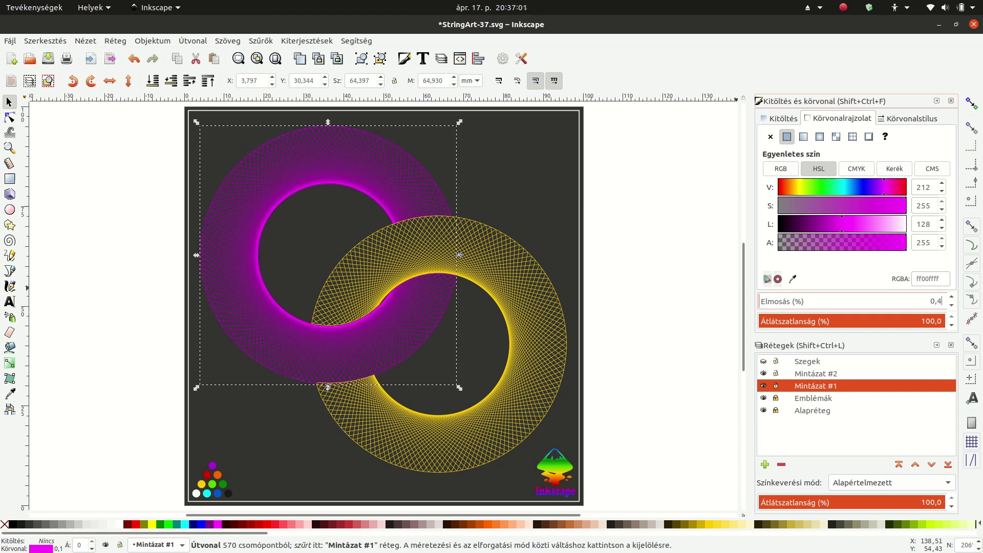
{"action": "type", "text": "0,2"}
{"action": "key", "text": "Return"}
{"action": "key", "text": "Return"}
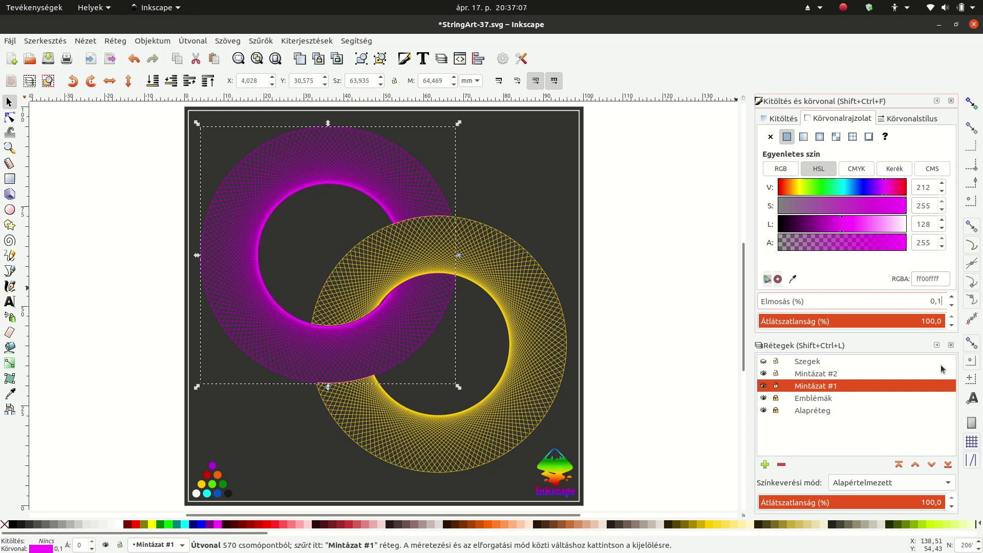
{"action": "type", "text": "2"}
{"action": "key", "text": "Return"}
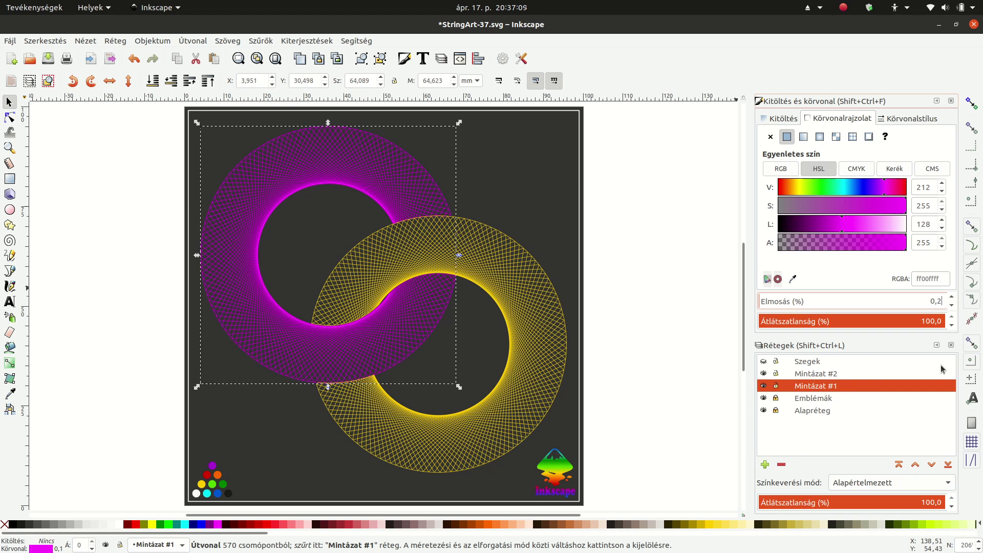
- Apply the same 0,2% blur to the yellow ring and deselect
{"action": "left_click", "coordinate": [519, 328]}
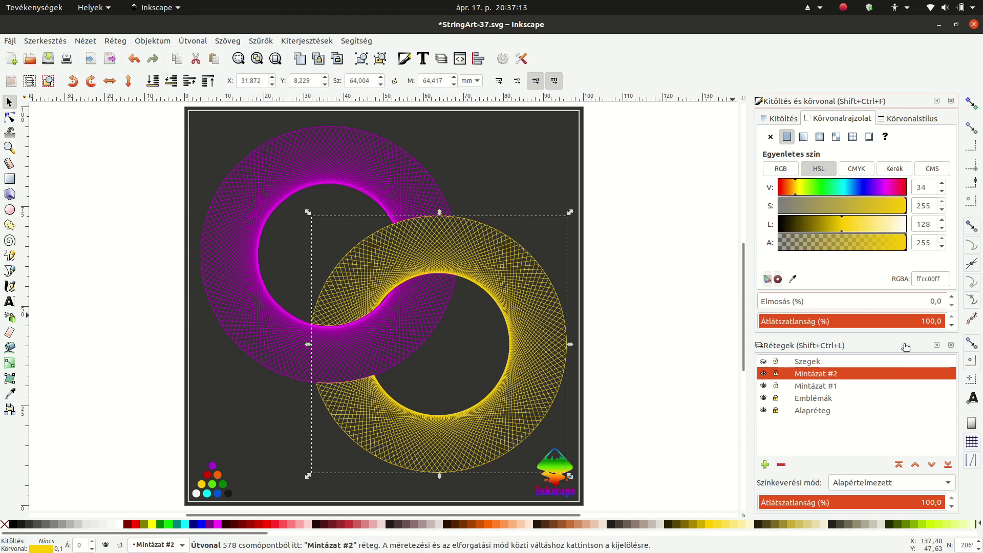
{"action": "type", "text": "0,2"}
{"action": "key", "text": "Return"}
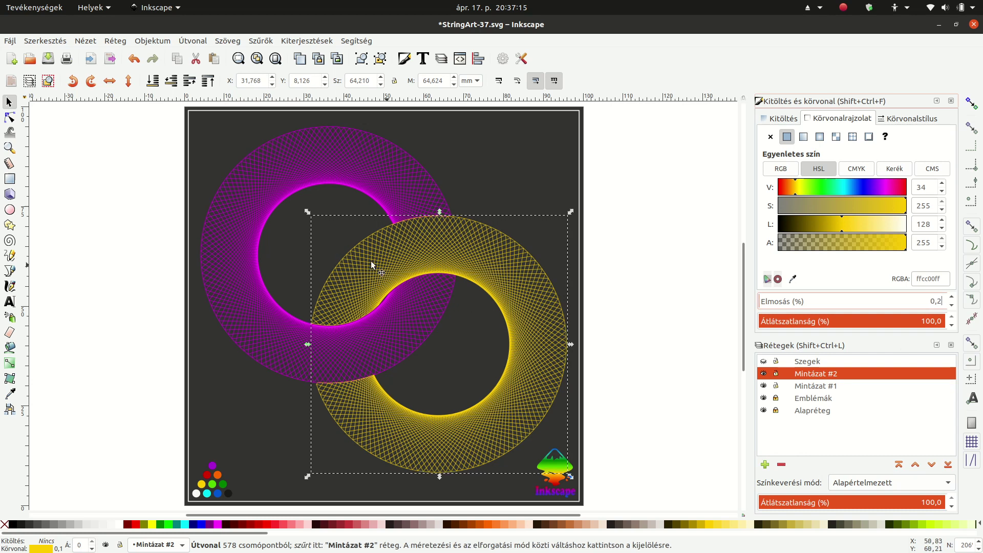
{"action": "left_click", "coordinate": [95, 230]}
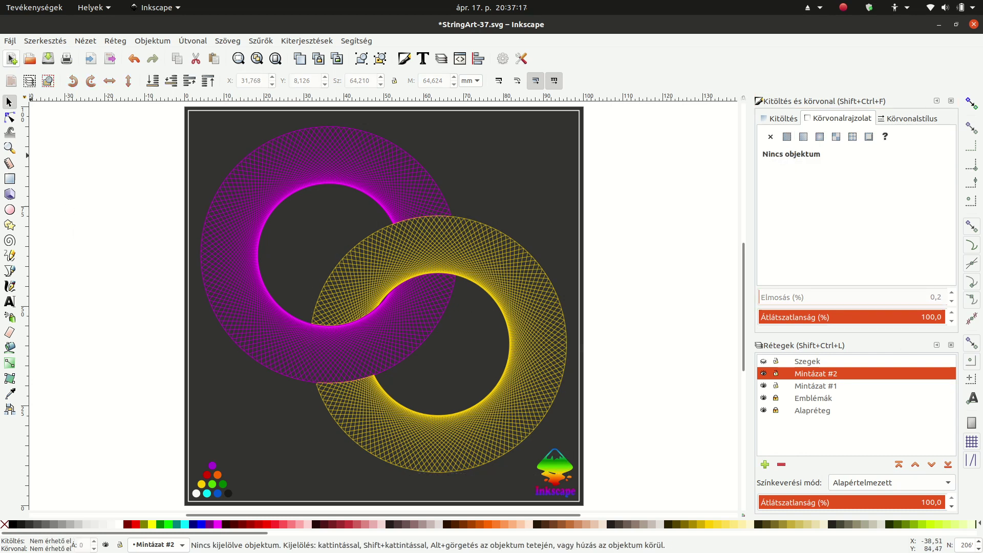
{"action": "left_click", "coordinate": [10, 40]}
- Save As Inkscape SVG under the existing name StringArt-37.svg, confirming the replace
{"action": "left_click", "coordinate": [51, 136]}
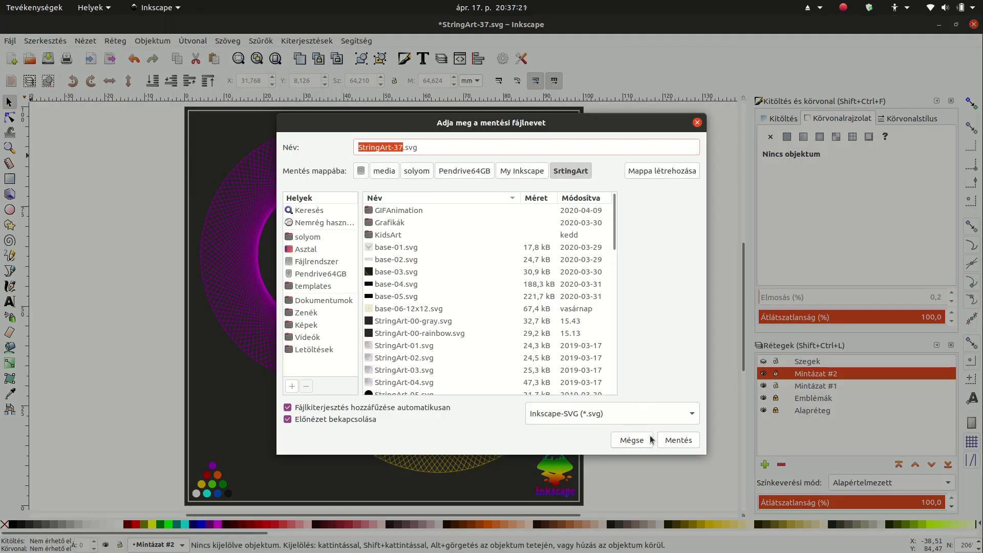
{"action": "left_click", "coordinate": [677, 441]}
{"action": "left_click", "coordinate": [574, 329]}
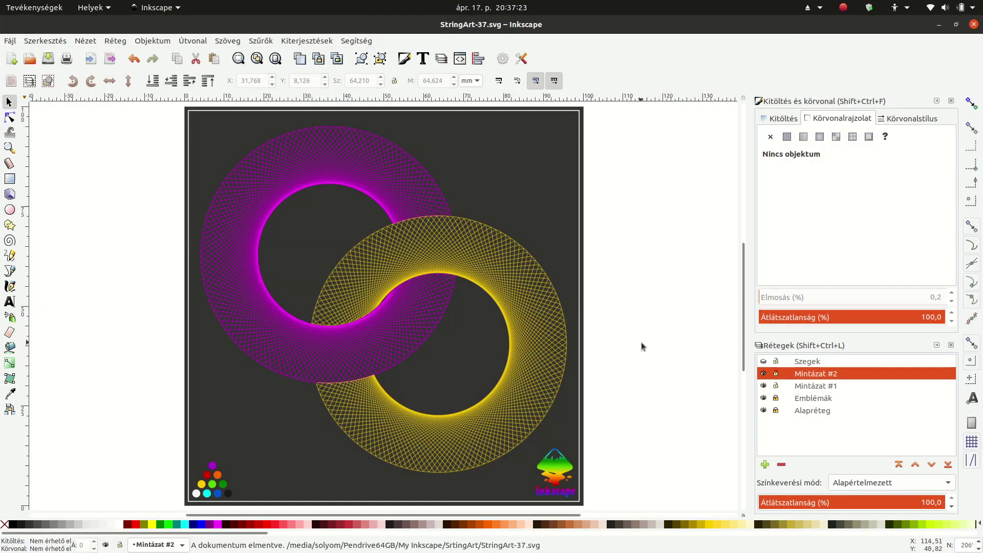